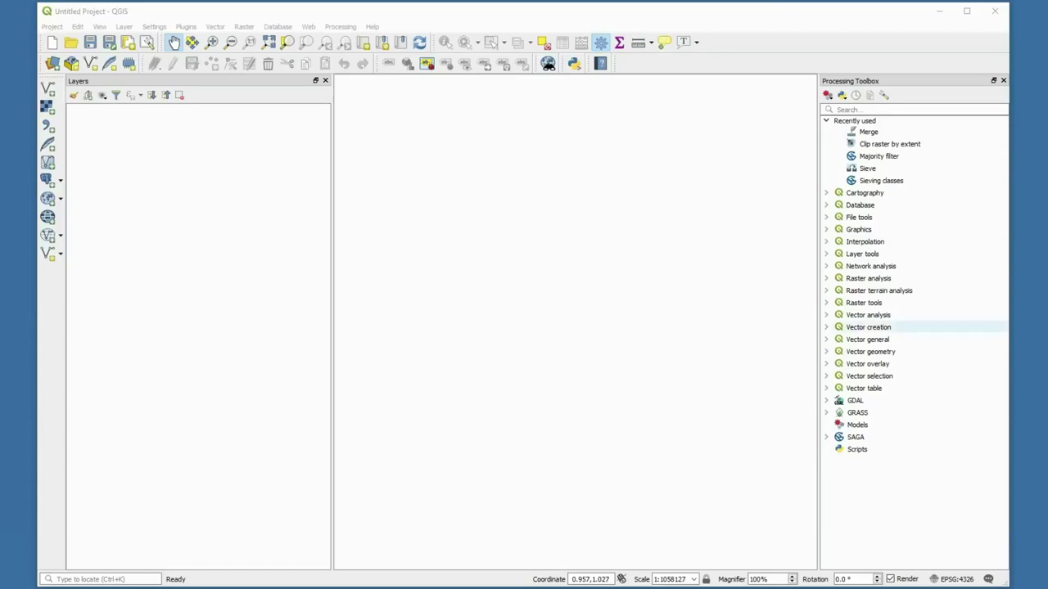
click(49, 107)
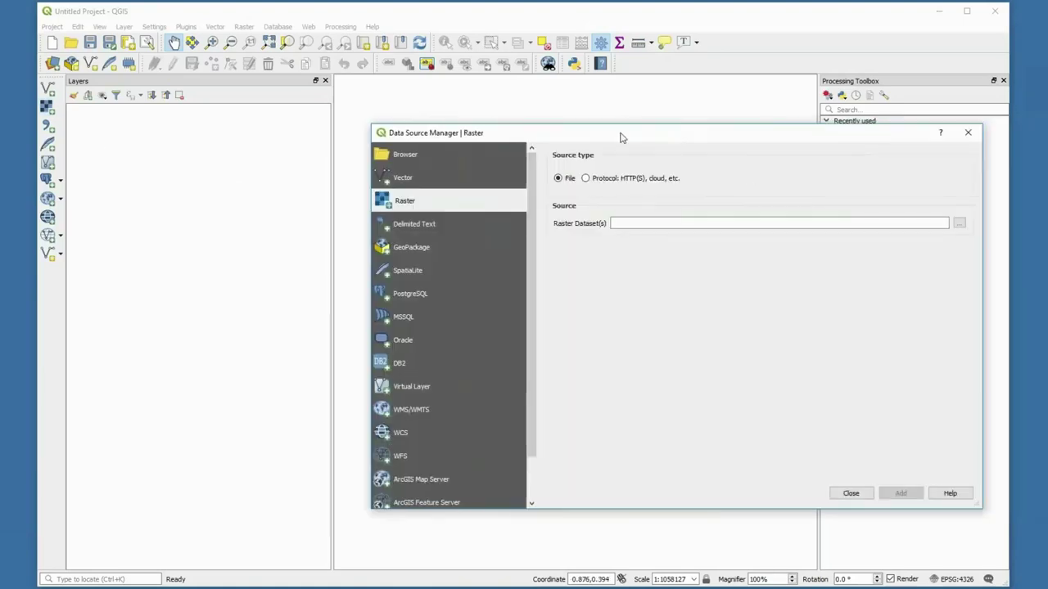
drag(620, 136, 557, 63)
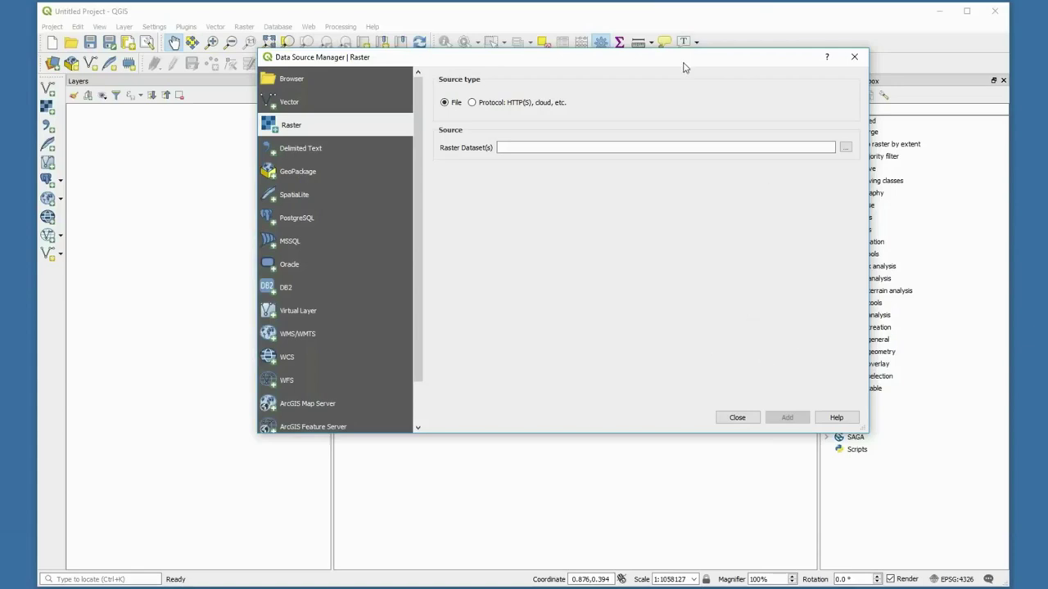
drag(683, 66, 668, 104)
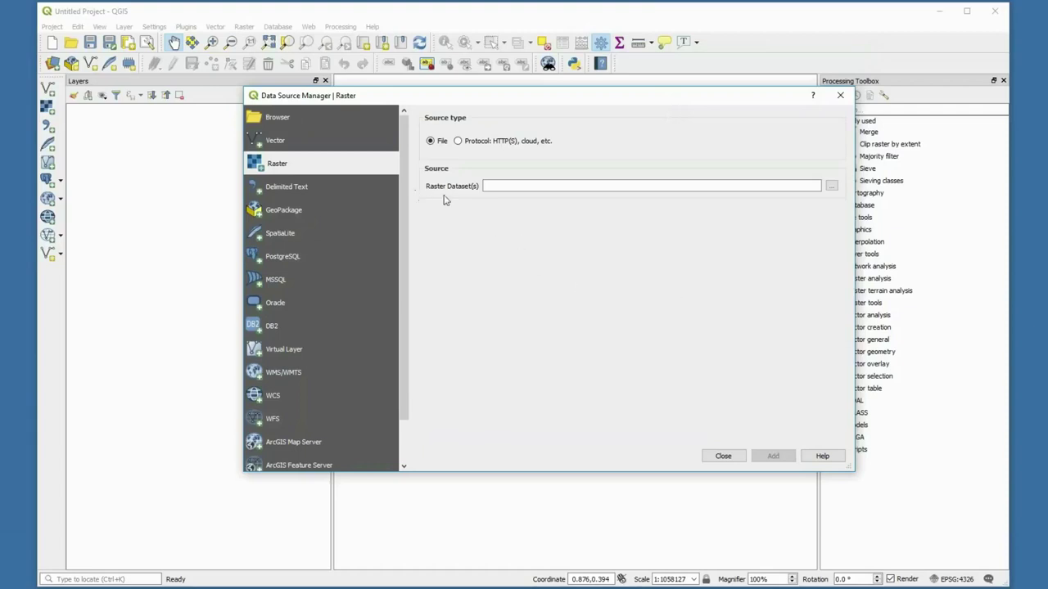
click(831, 187)
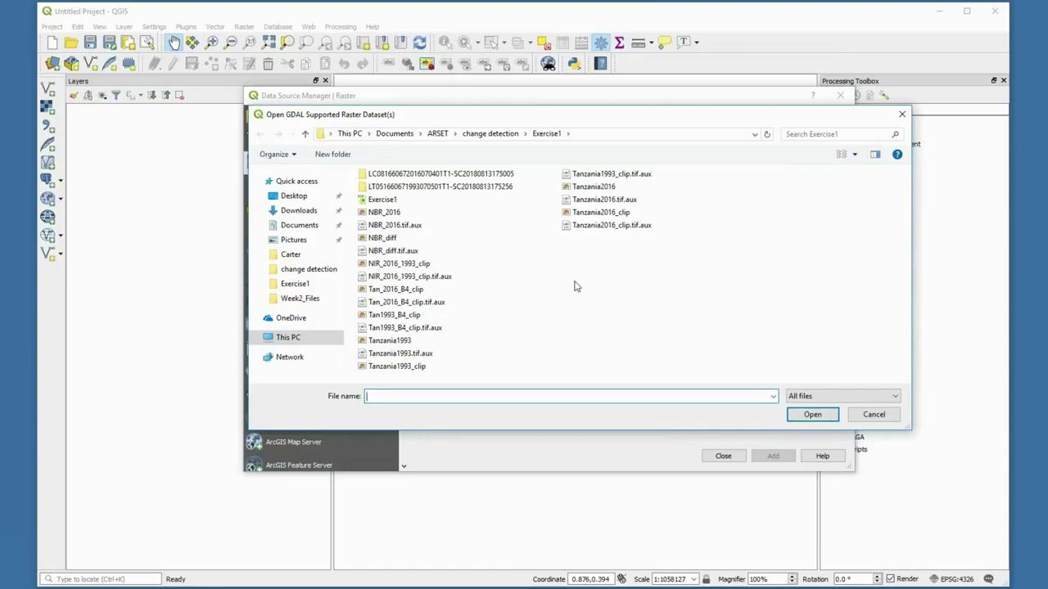
double_click(489, 186)
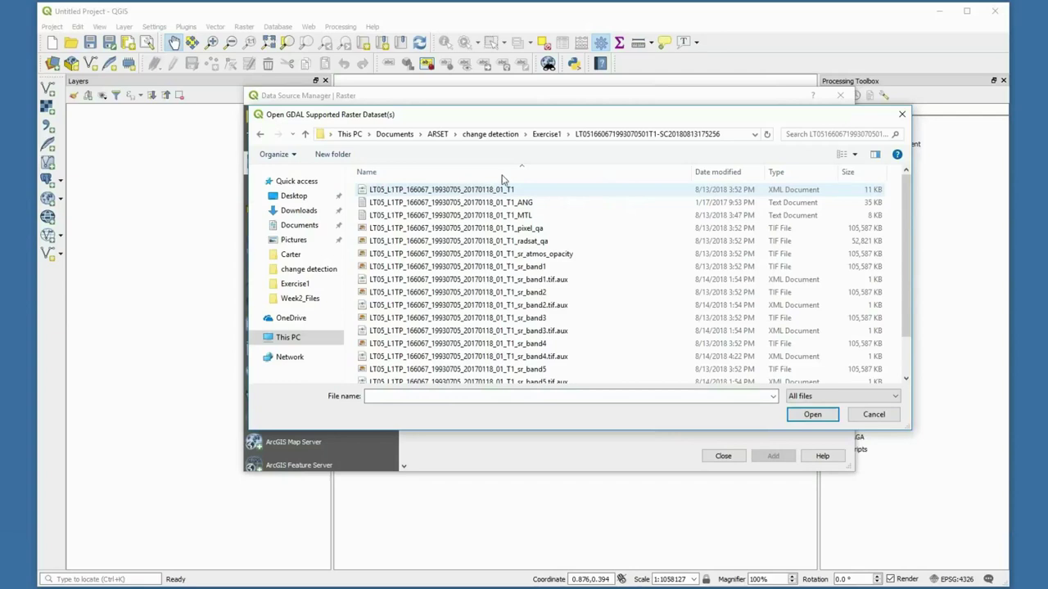
drag(566, 115, 563, 95)
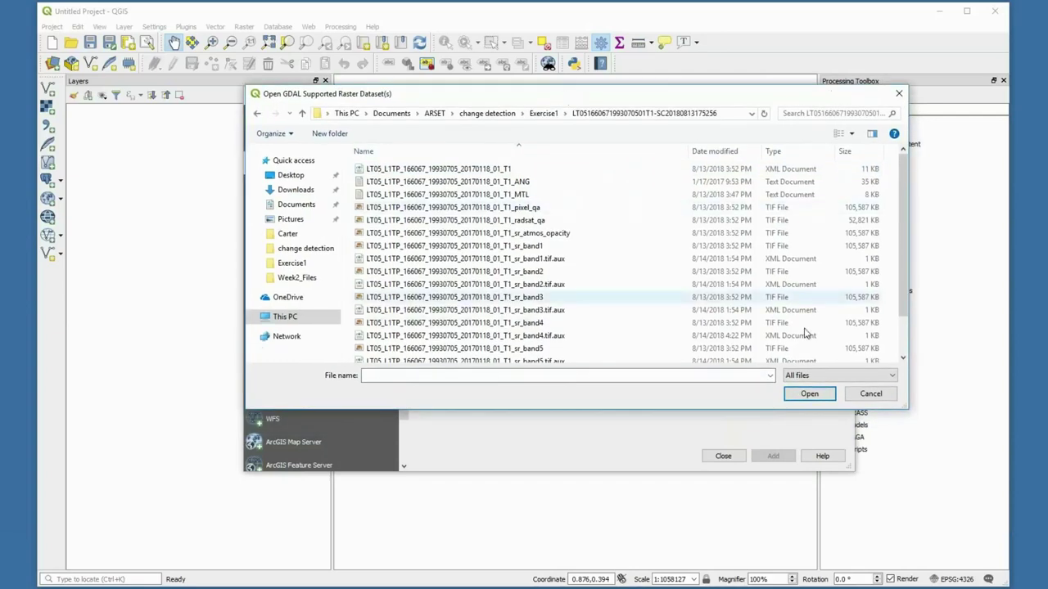
drag(907, 406, 941, 520)
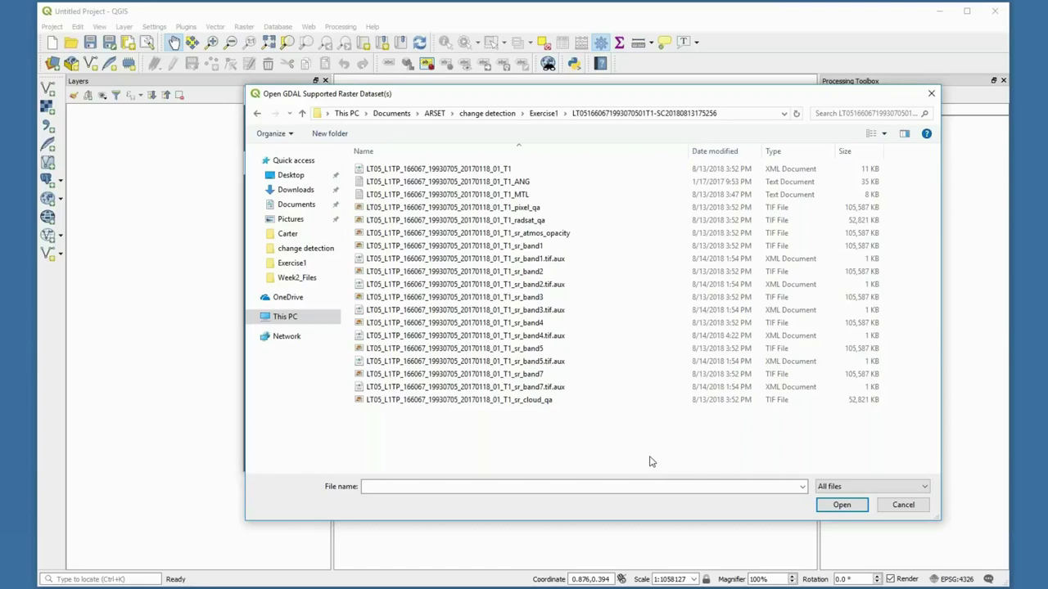
Add the 1993 Landsat surface reflectance files sr_band1, sr_band2, sr_band3, sr_band4, sr_band5 and sr_band7 as raster layers
click(587, 251)
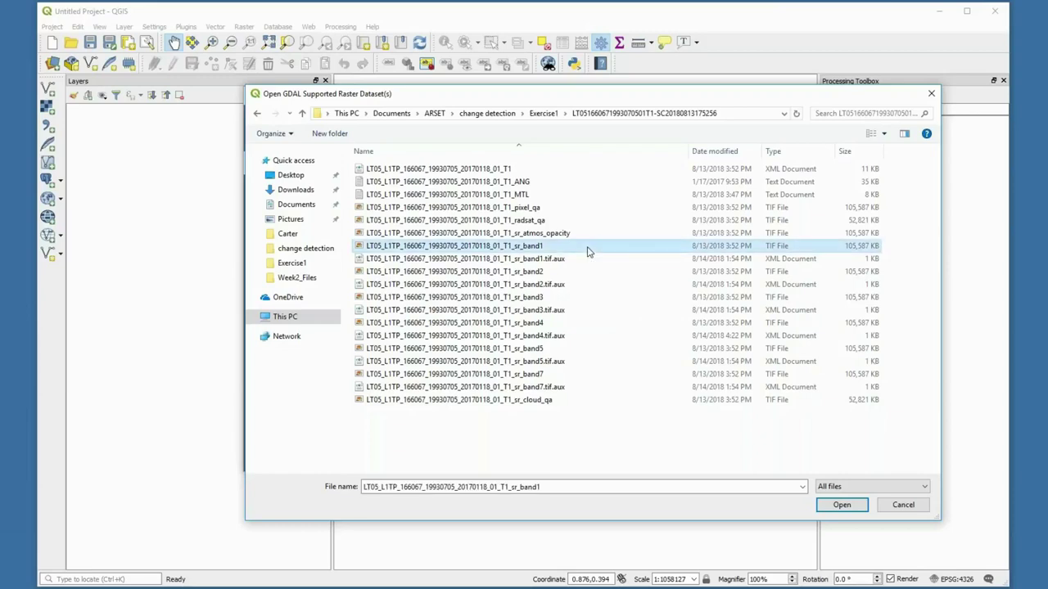
ctrl+click(587, 272)
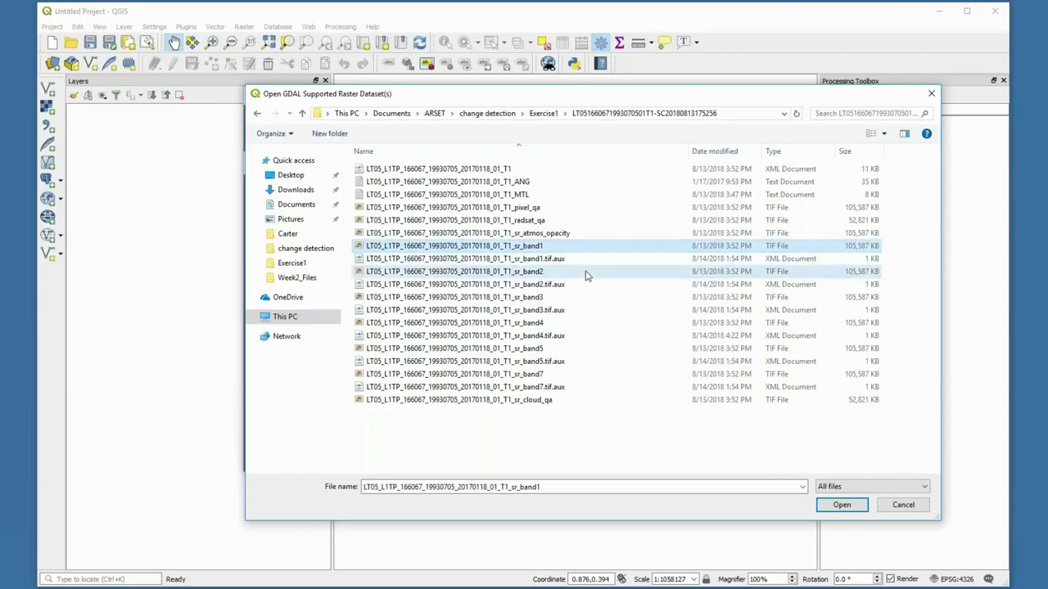
ctrl+click(592, 299)
ctrl+click(603, 324)
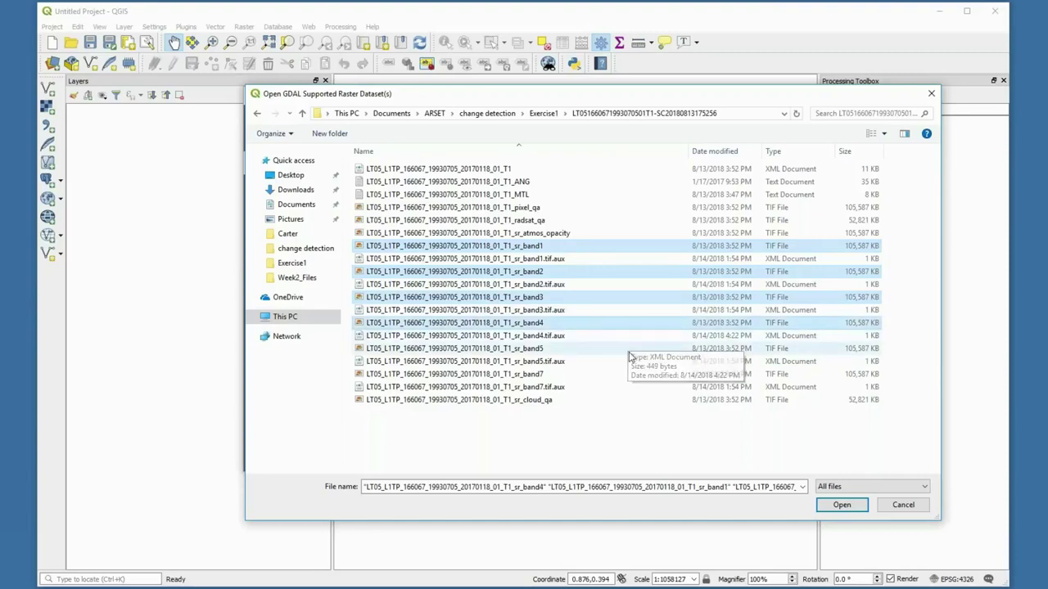
ctrl+click(624, 349)
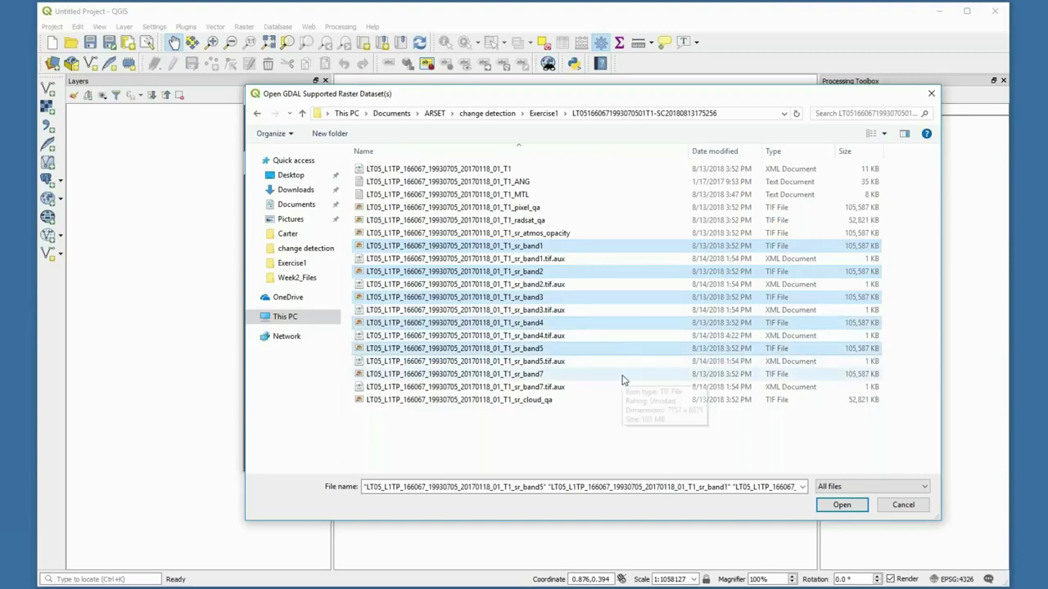
ctrl+click(622, 378)
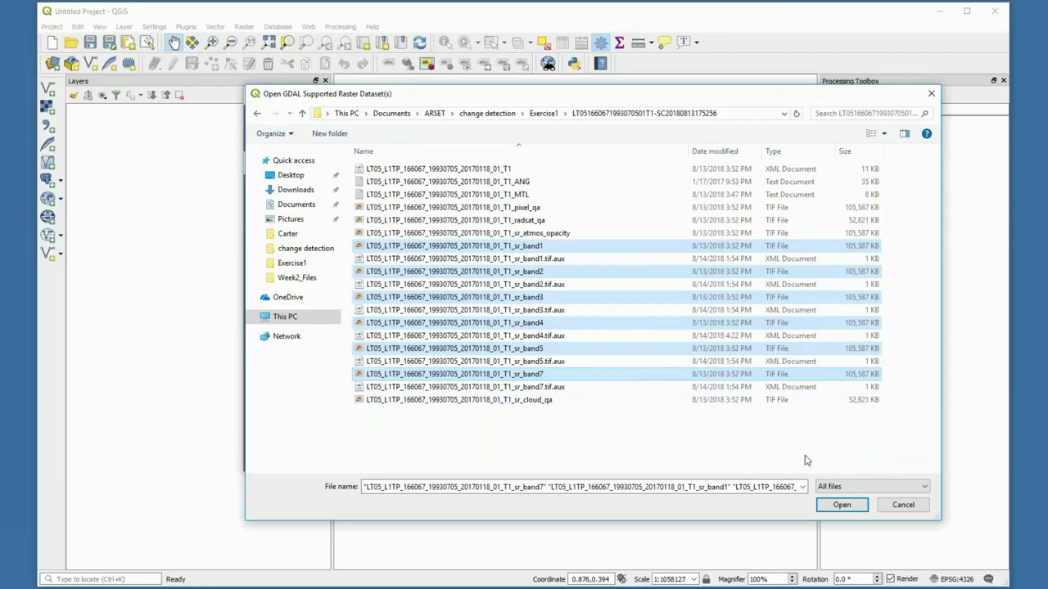
click(844, 506)
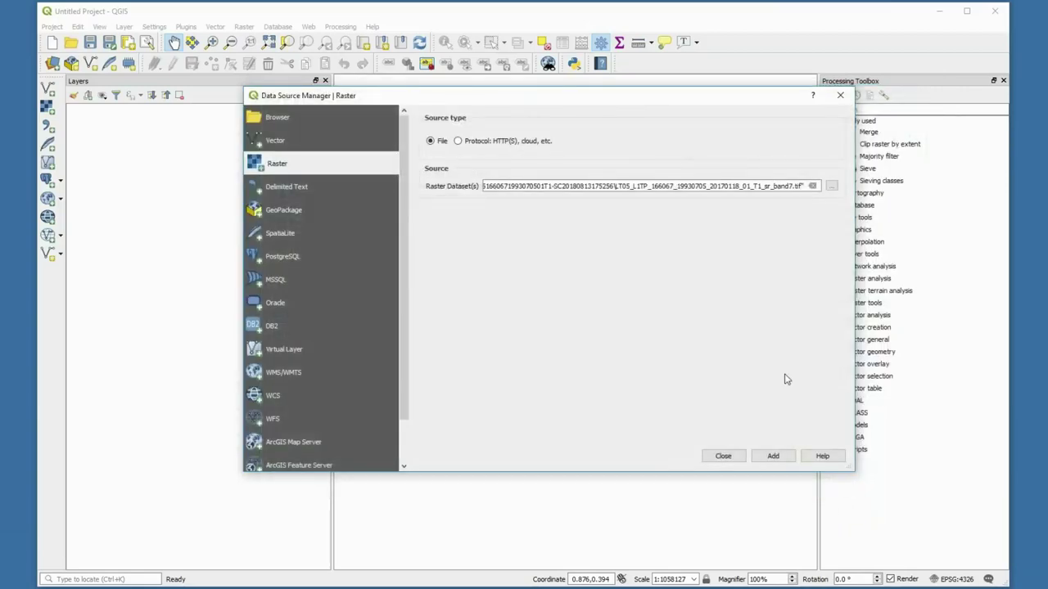
click(774, 457)
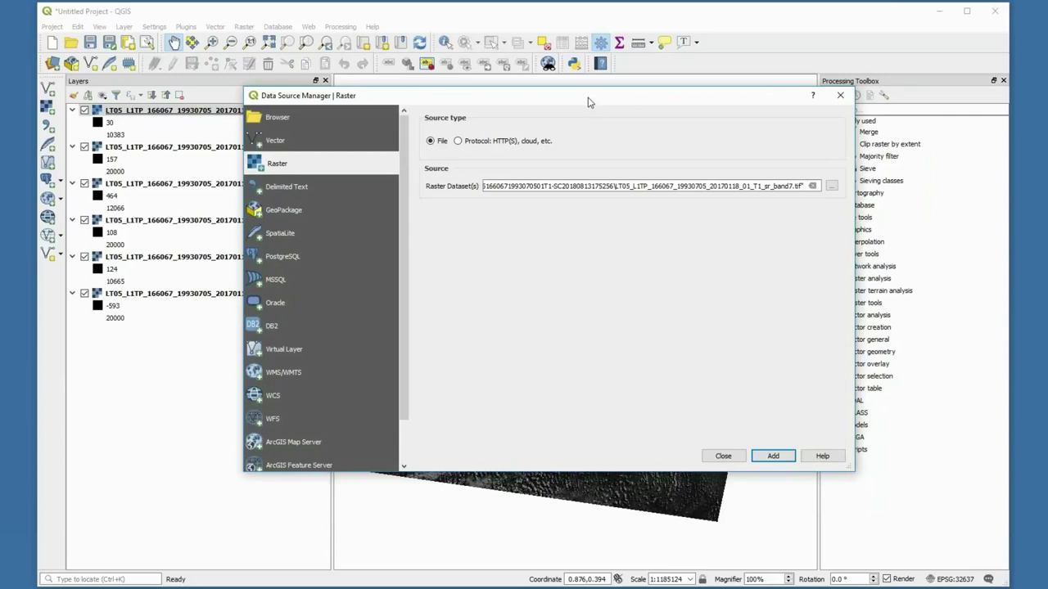
drag(586, 100, 638, 126)
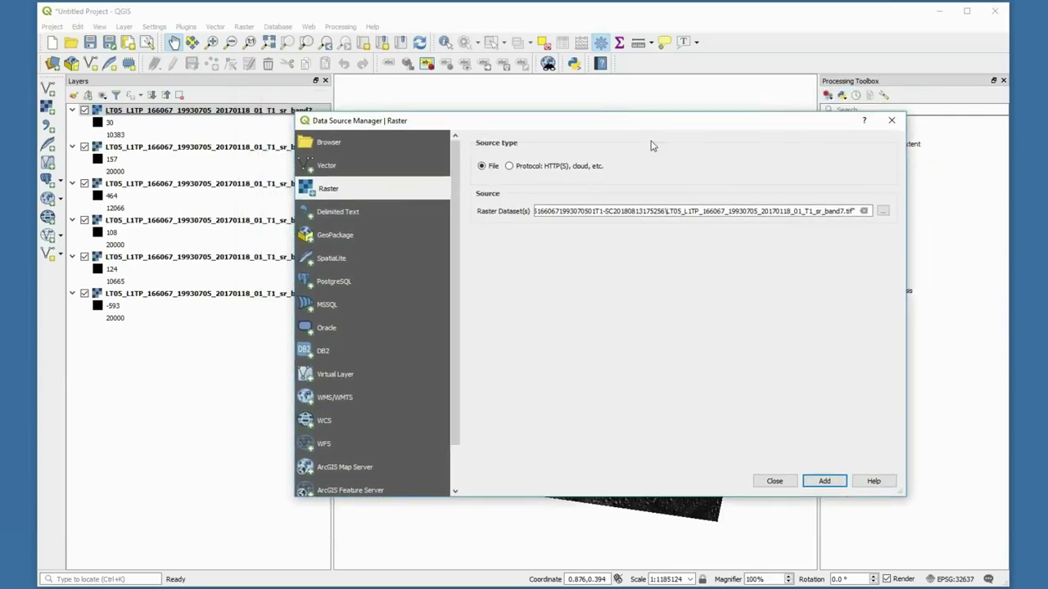
click(774, 482)
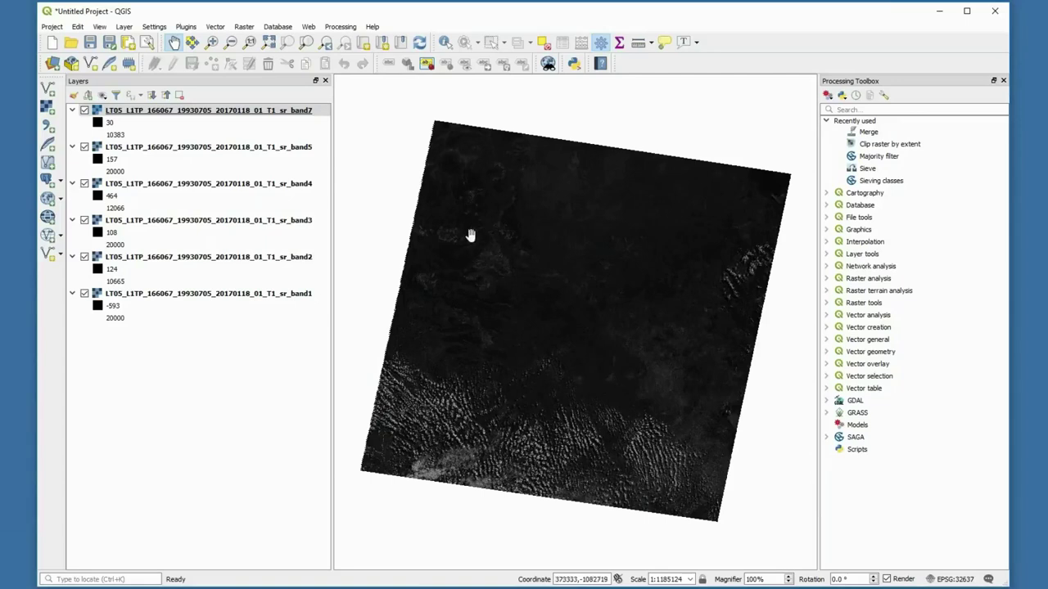
Set up a raster Merge with all six 1993 Landsat band layers as input
click(246, 27)
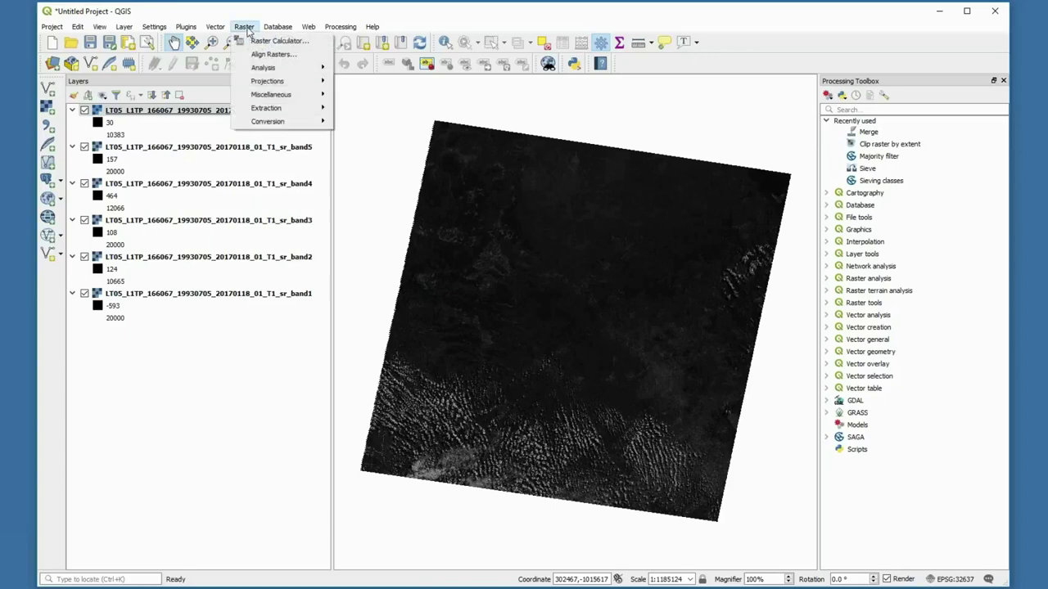
mouse_move(265, 96)
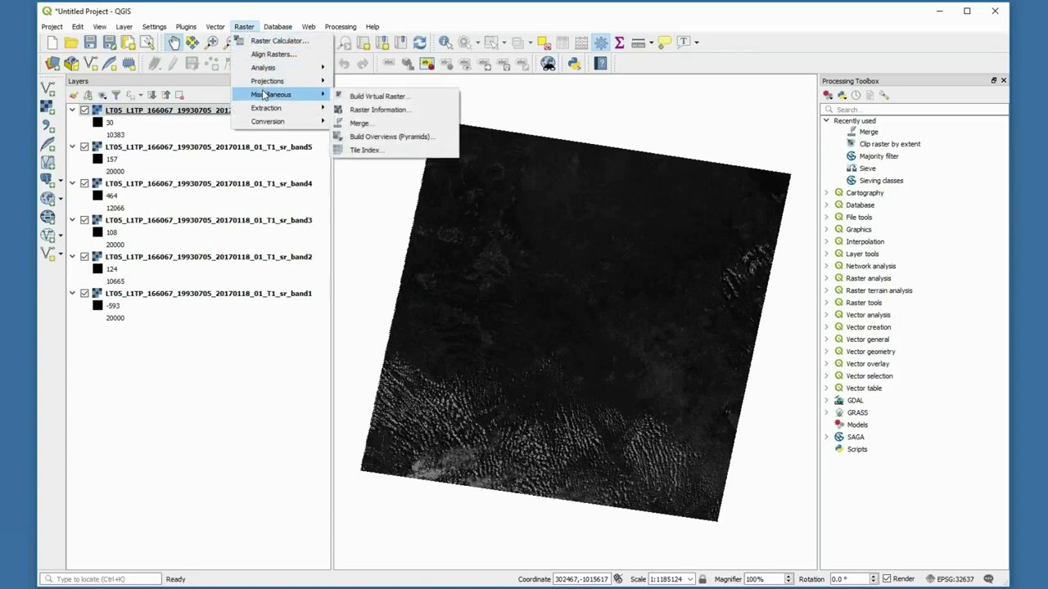
click(360, 124)
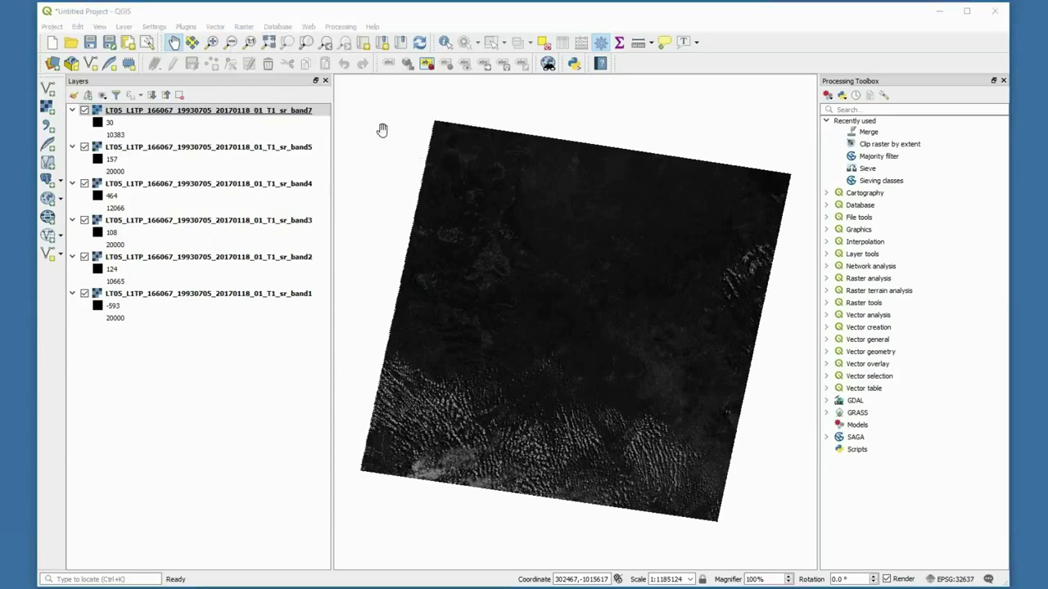
drag(993, 154, 605, 83)
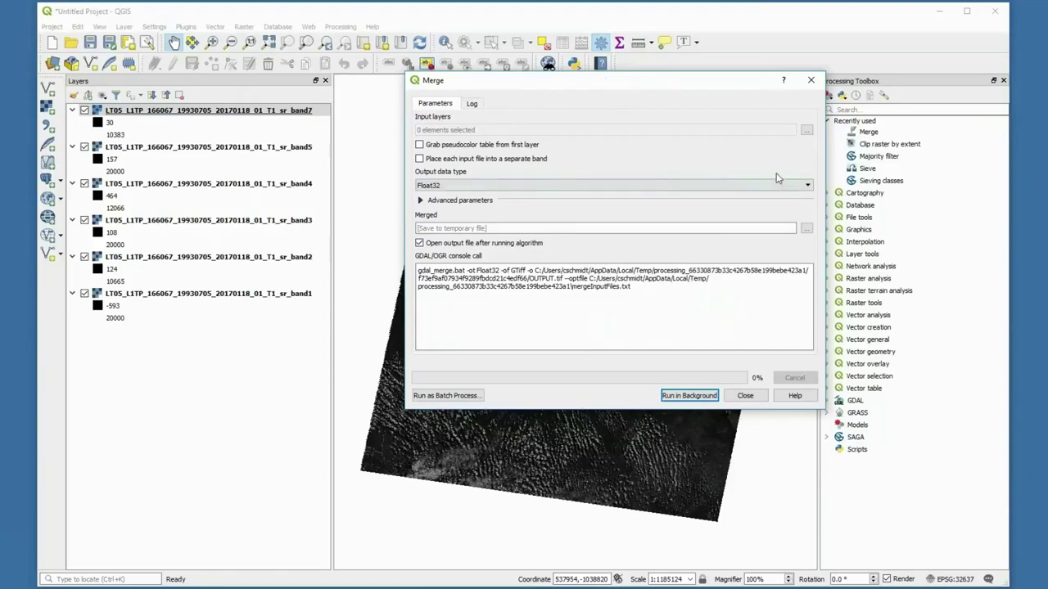
click(806, 130)
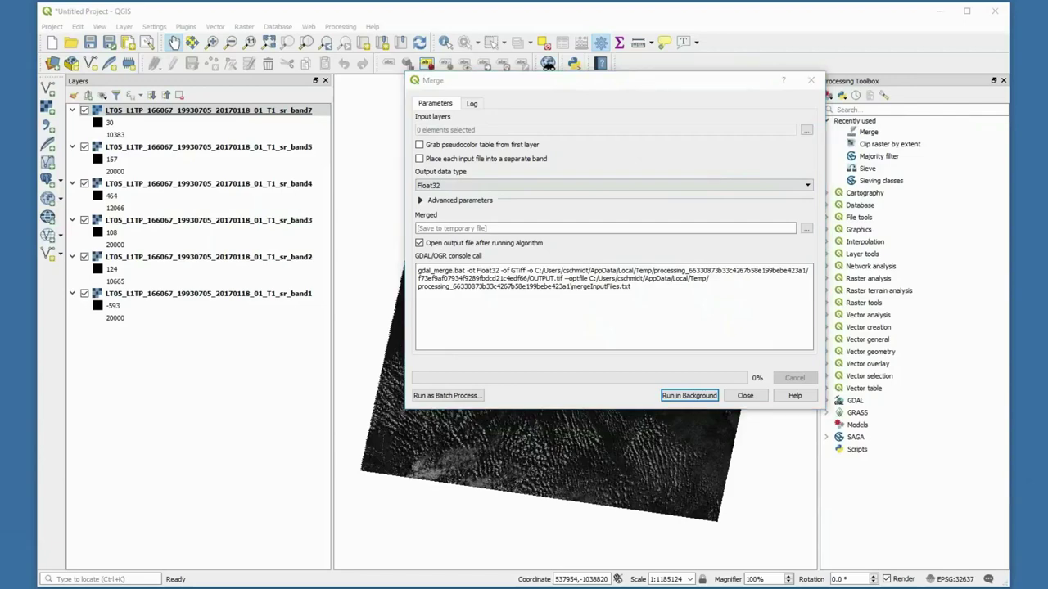
drag(667, 312, 585, 320)
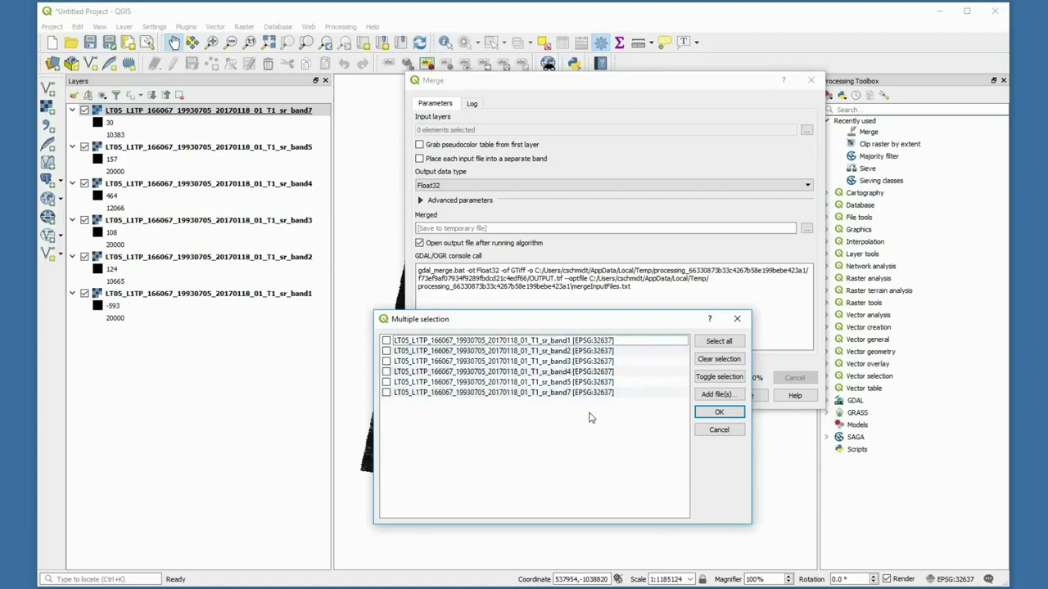
click(720, 343)
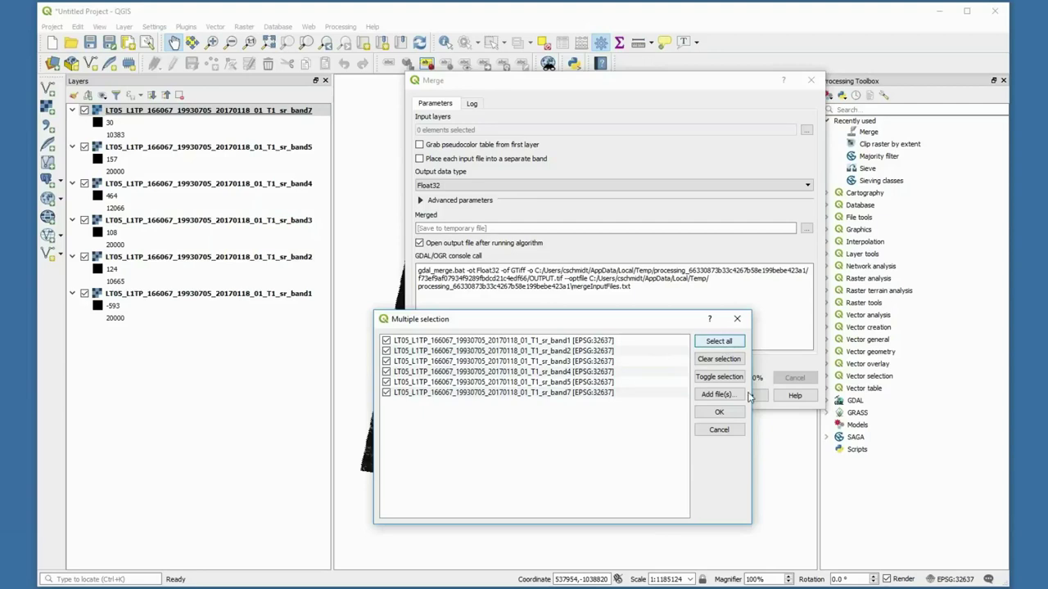
click(719, 411)
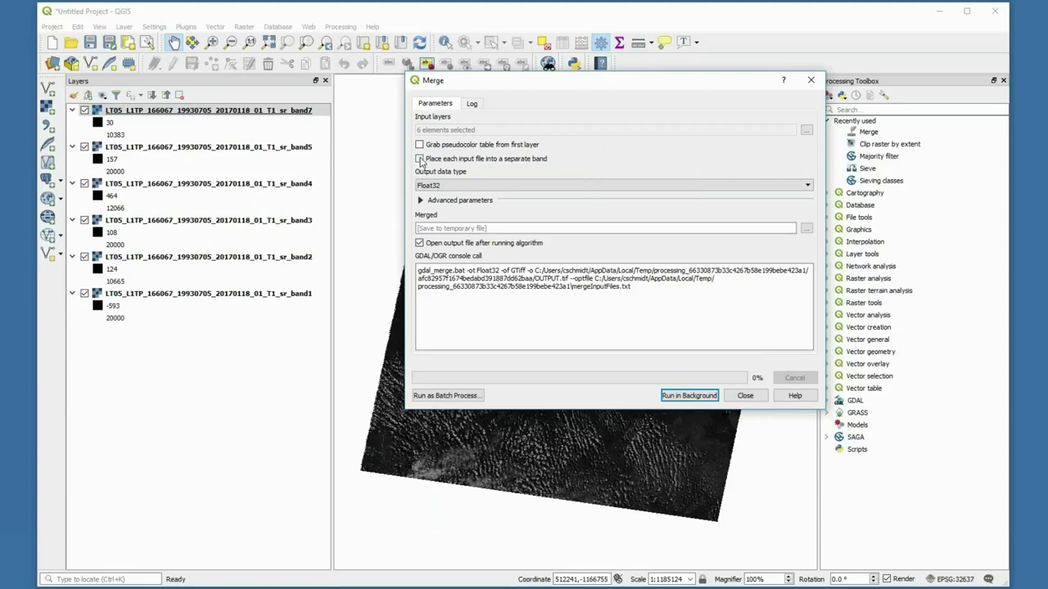
Set the Merge to place each input file into a separate band, browse the output save location, and close it without running
click(420, 160)
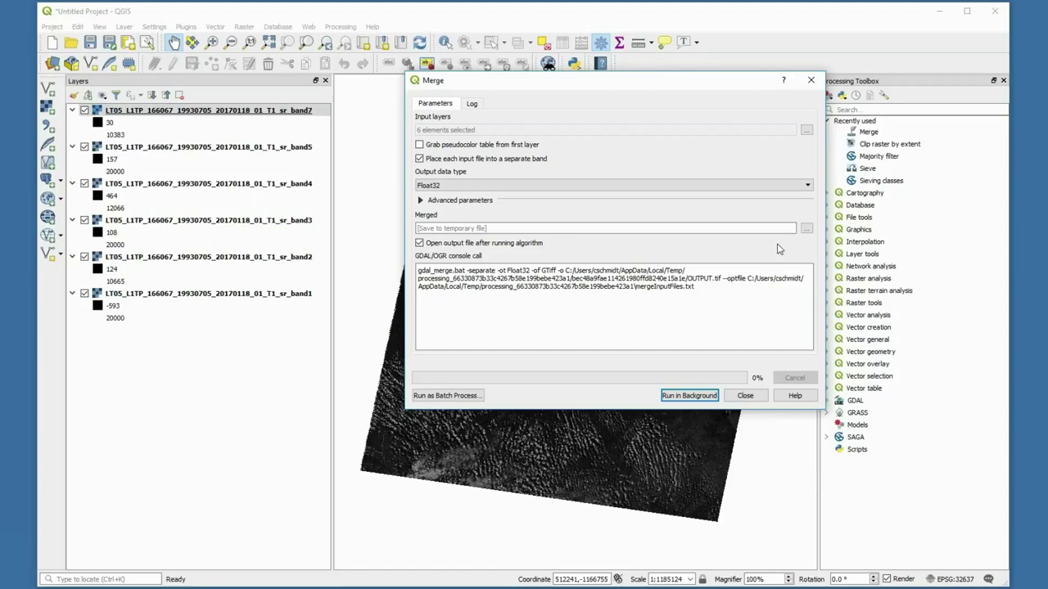
click(807, 229)
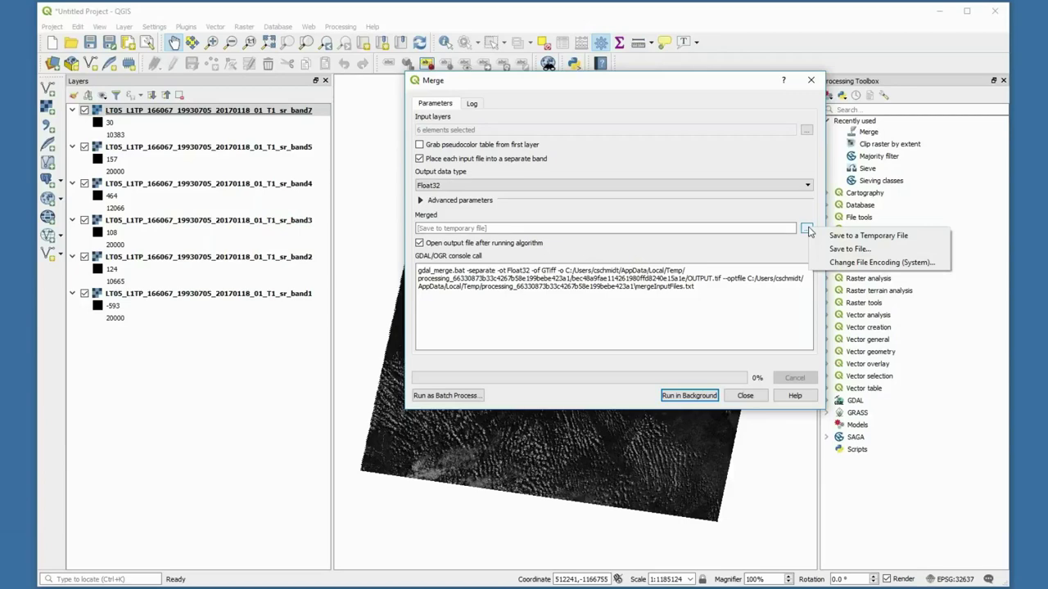
click(834, 249)
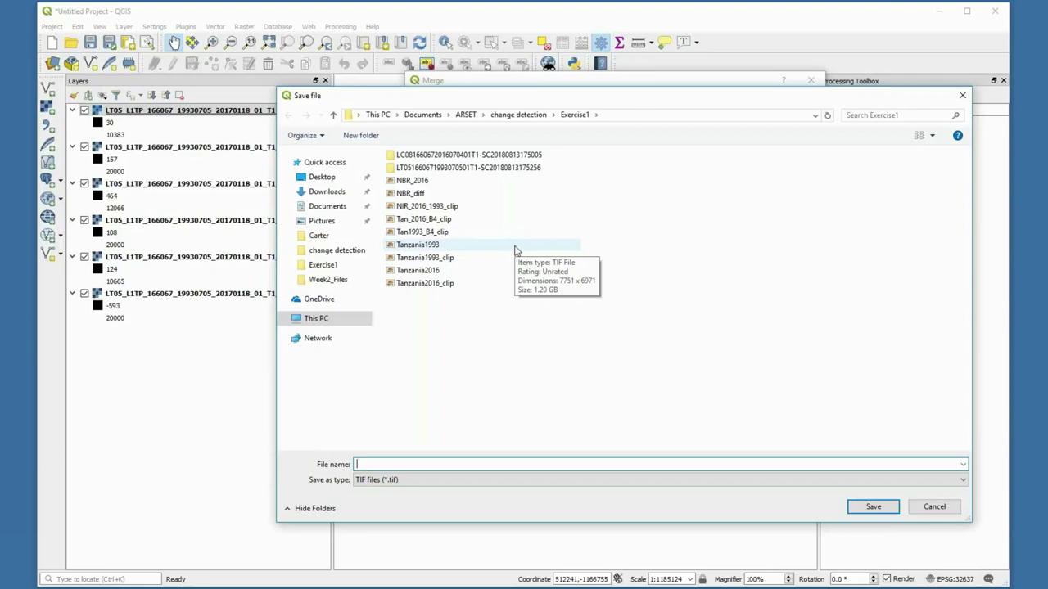
click(933, 508)
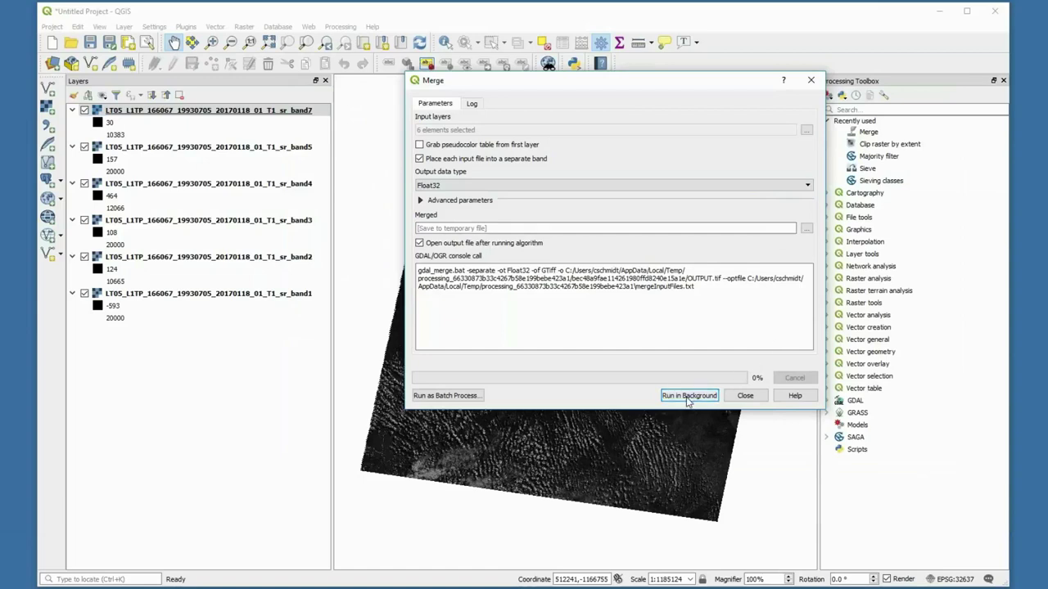
click(745, 396)
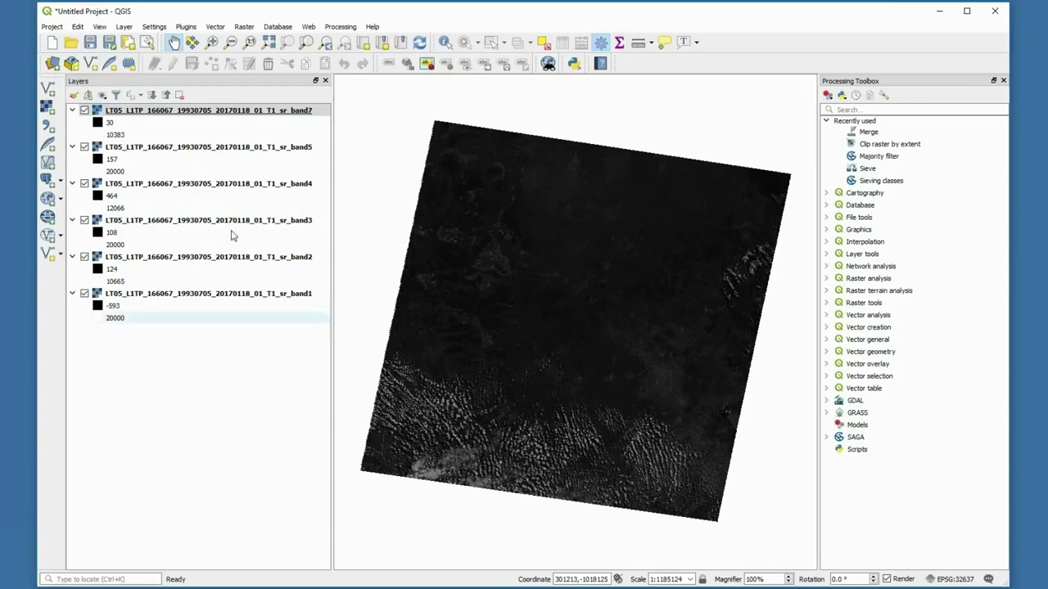
Add the already merged Tanzania1993 raster from the Exercise1 folder as a layer
click(48, 108)
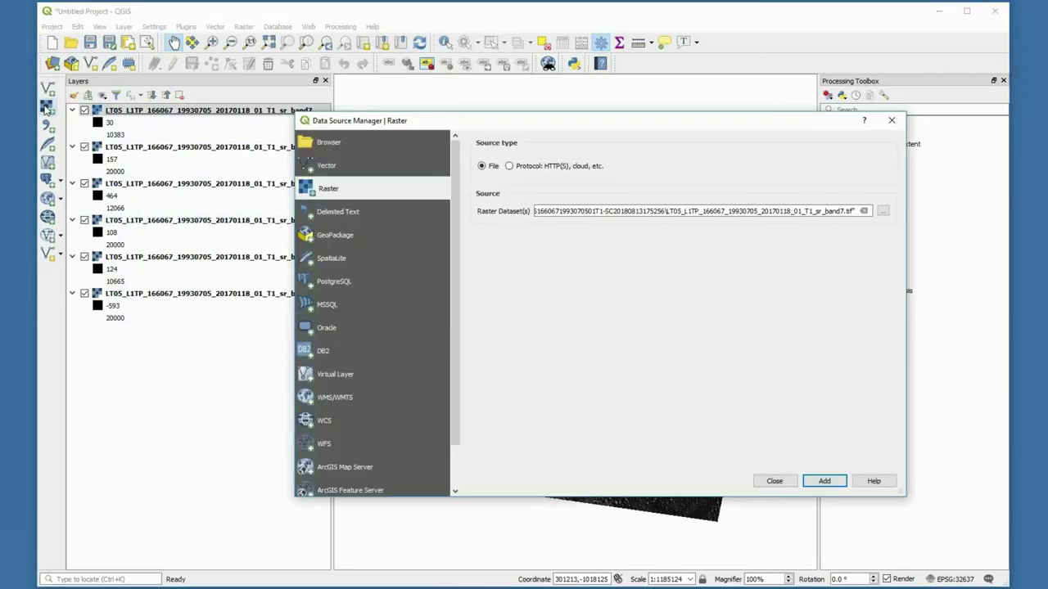
click(862, 210)
click(882, 212)
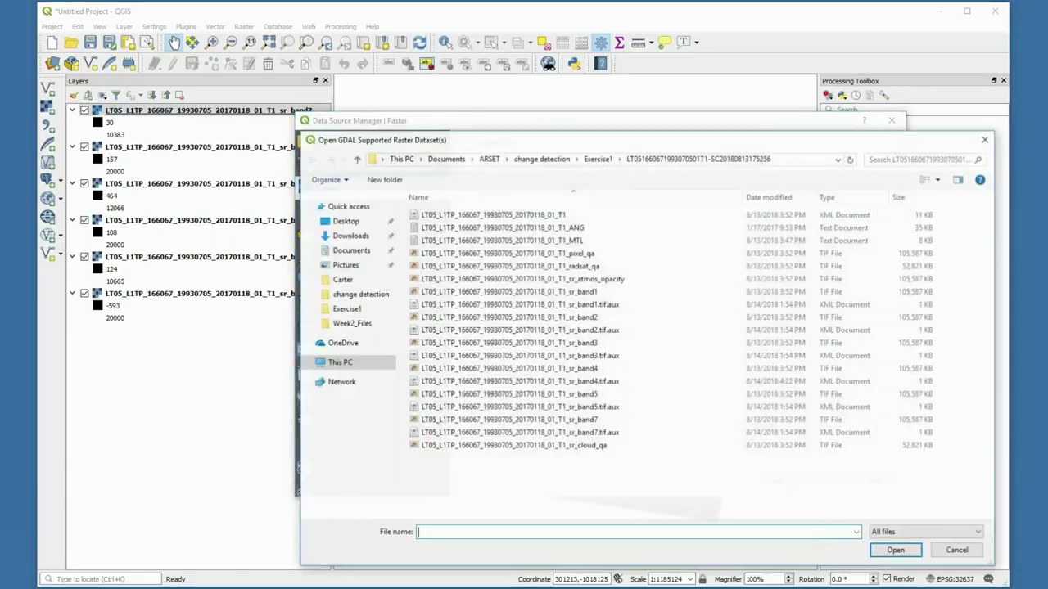
click(594, 160)
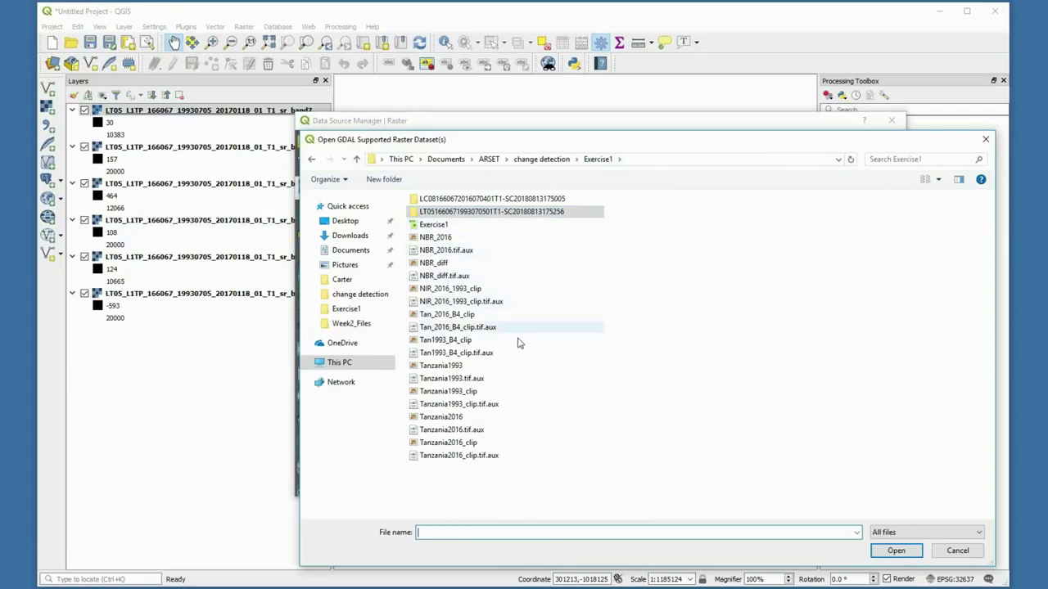
click(508, 368)
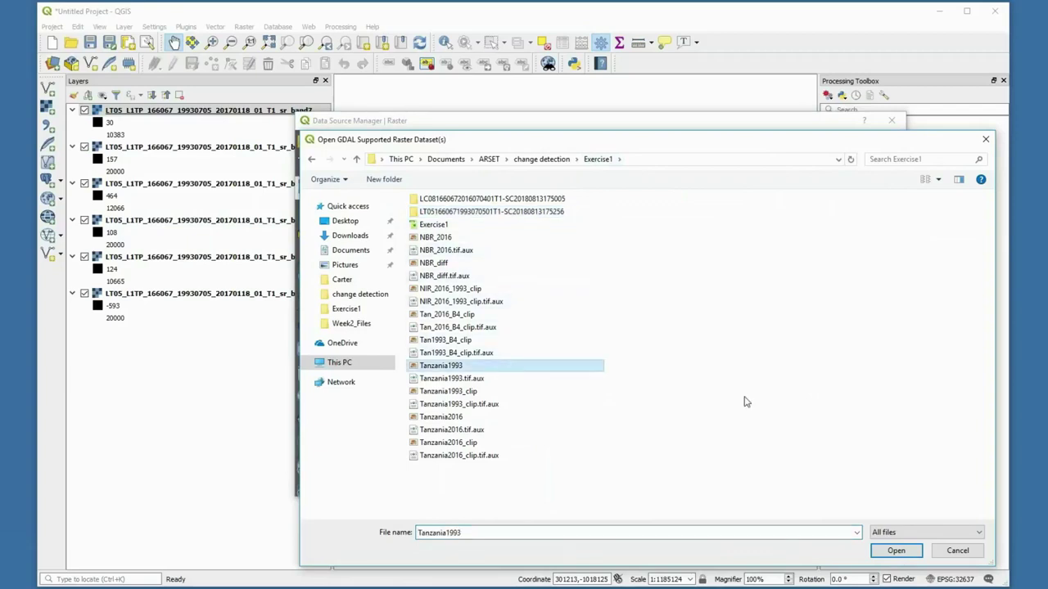
click(896, 551)
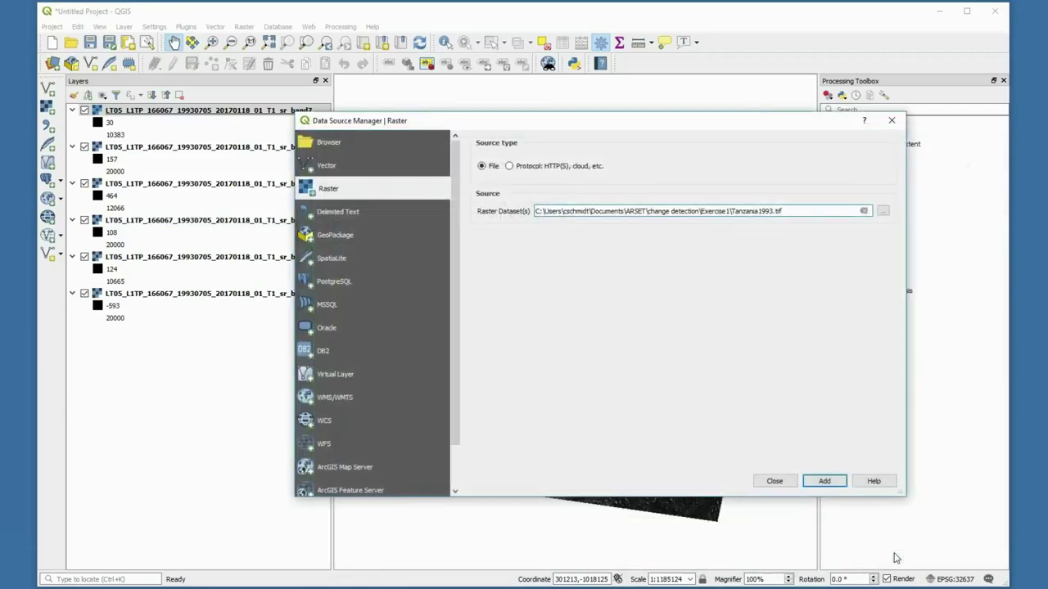
click(825, 483)
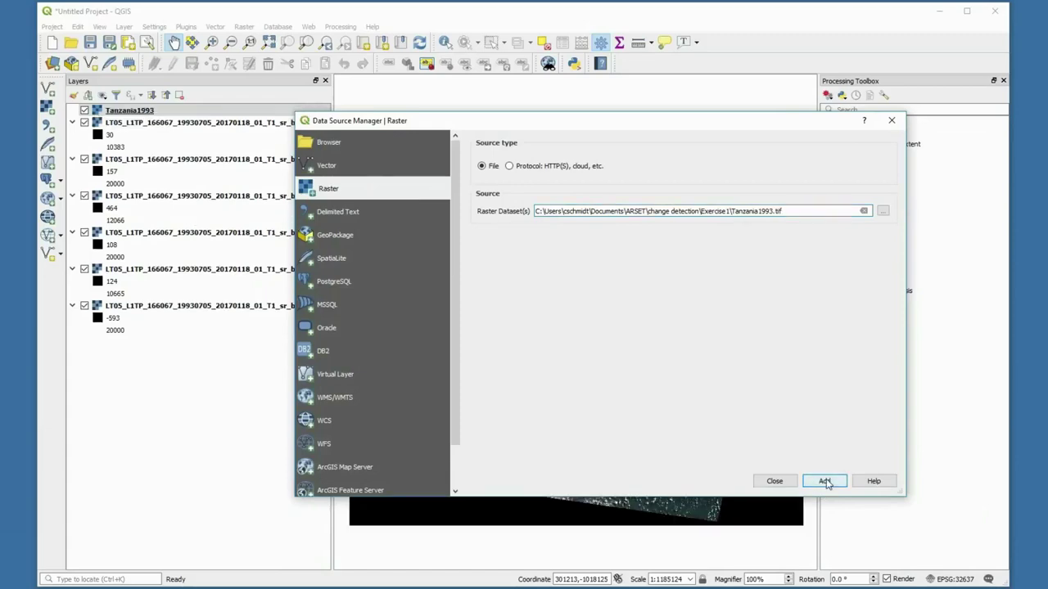
click(775, 481)
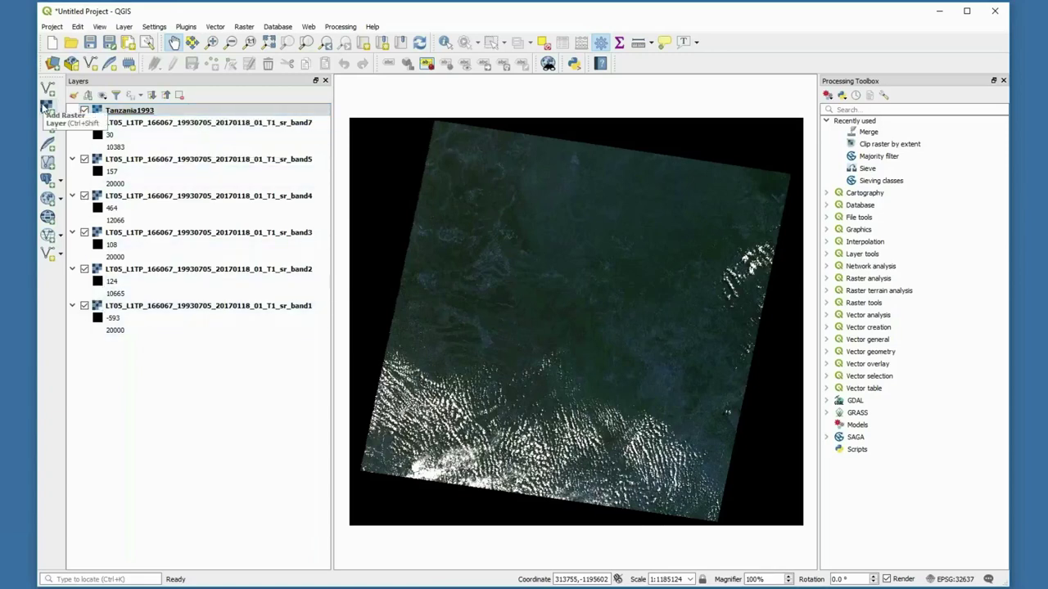
click(47, 107)
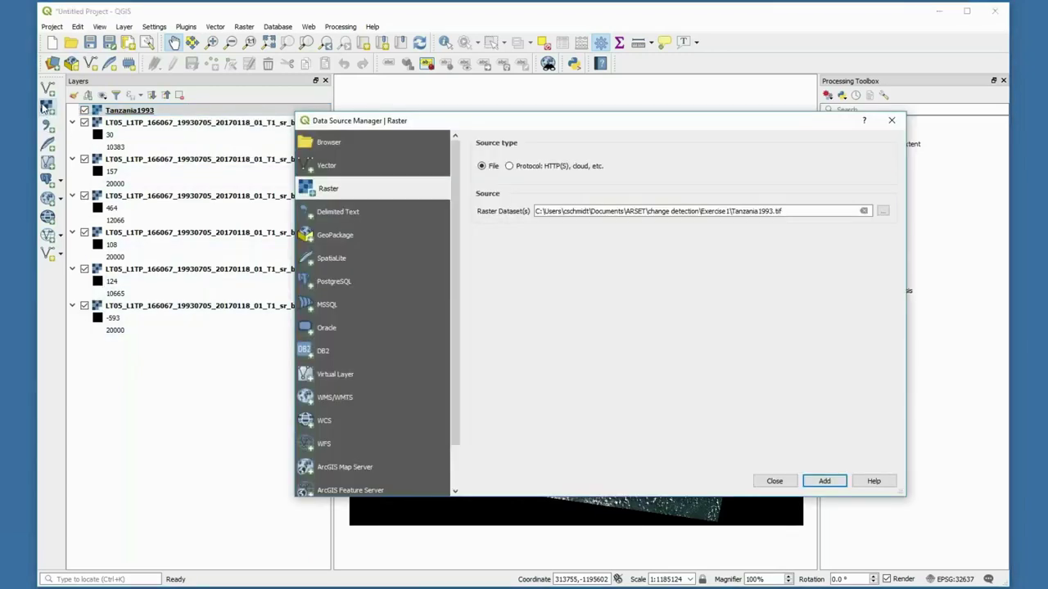
click(864, 210)
click(882, 211)
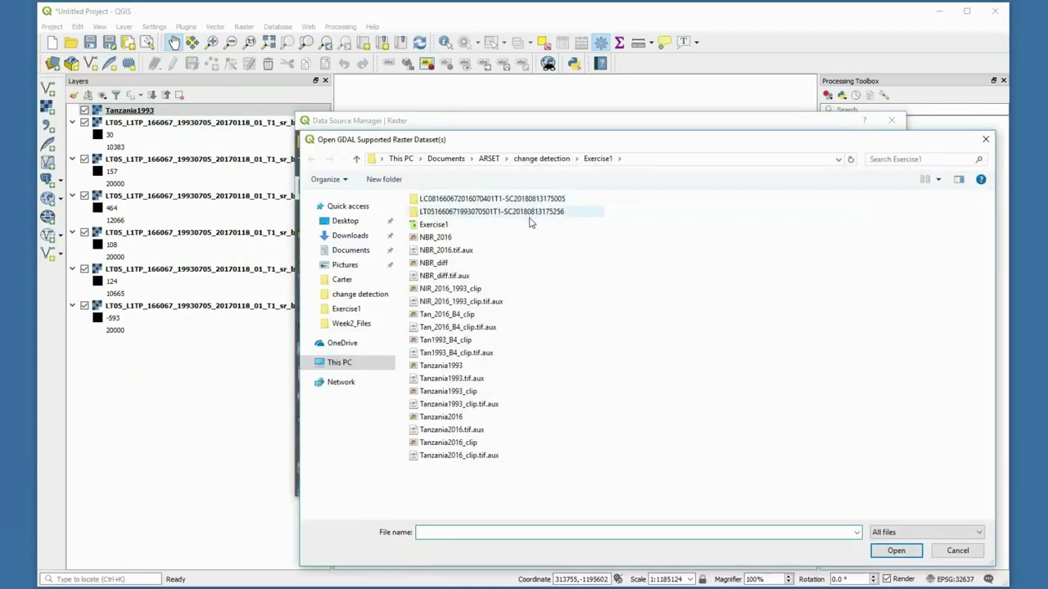
click(530, 199)
double_click(531, 198)
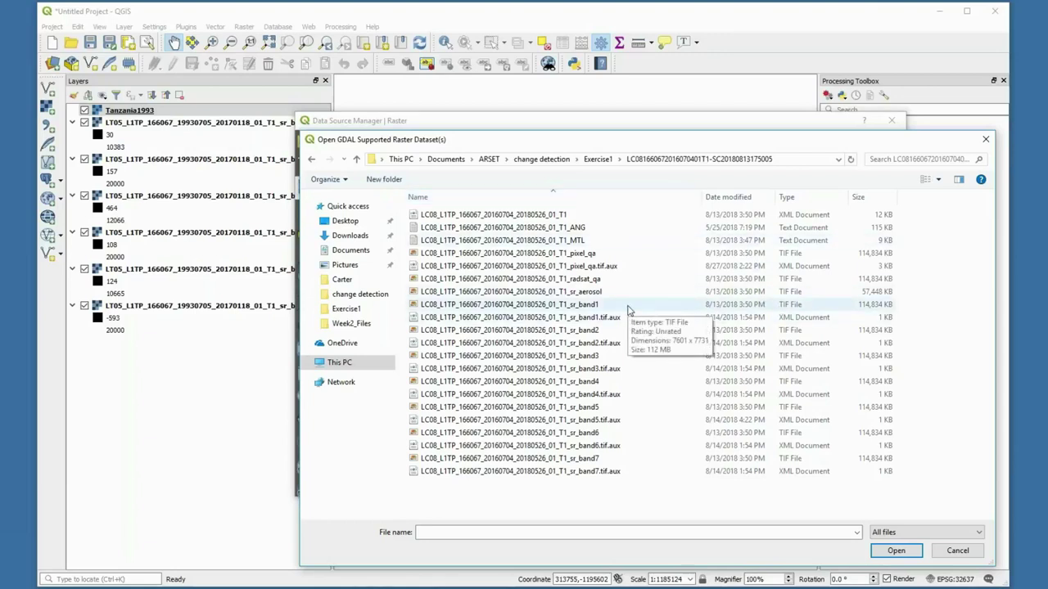
click(629, 310)
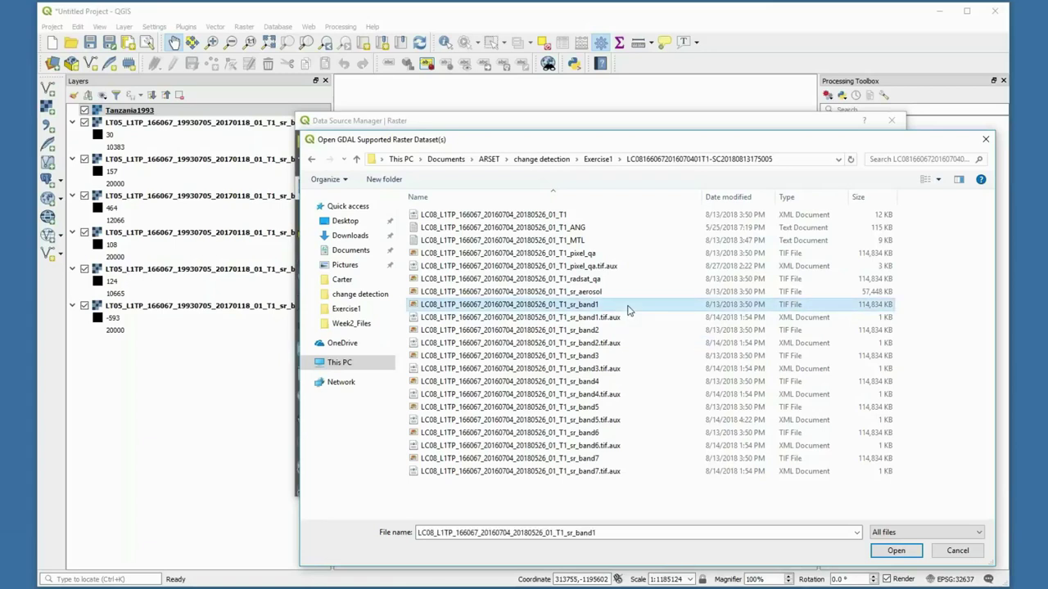
ctrl+click(628, 329)
ctrl+click(641, 355)
ctrl+click(643, 382)
ctrl+click(645, 407)
ctrl+click(647, 434)
ctrl+click(649, 458)
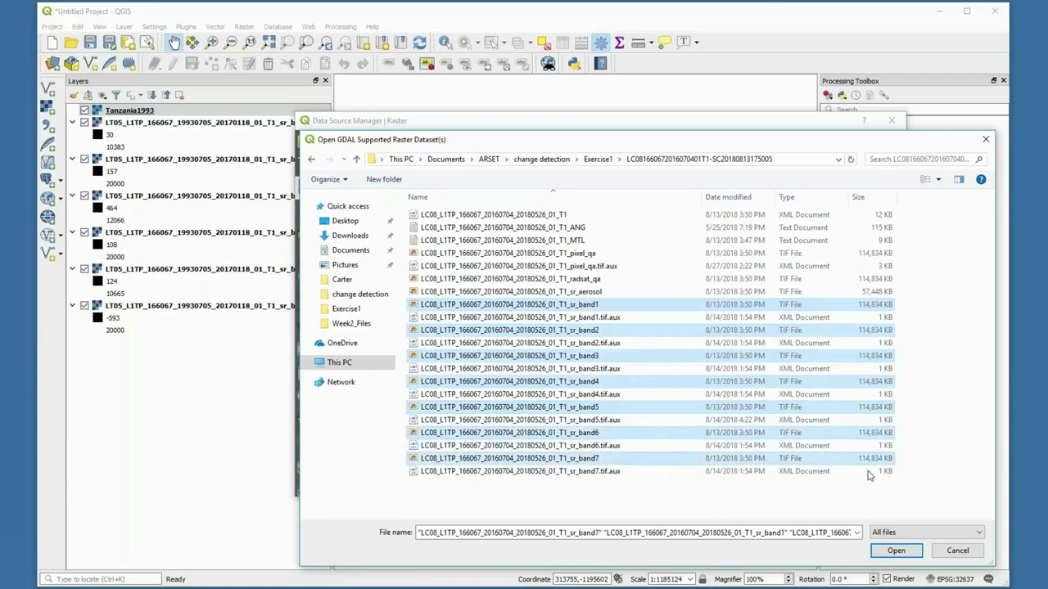
click(895, 550)
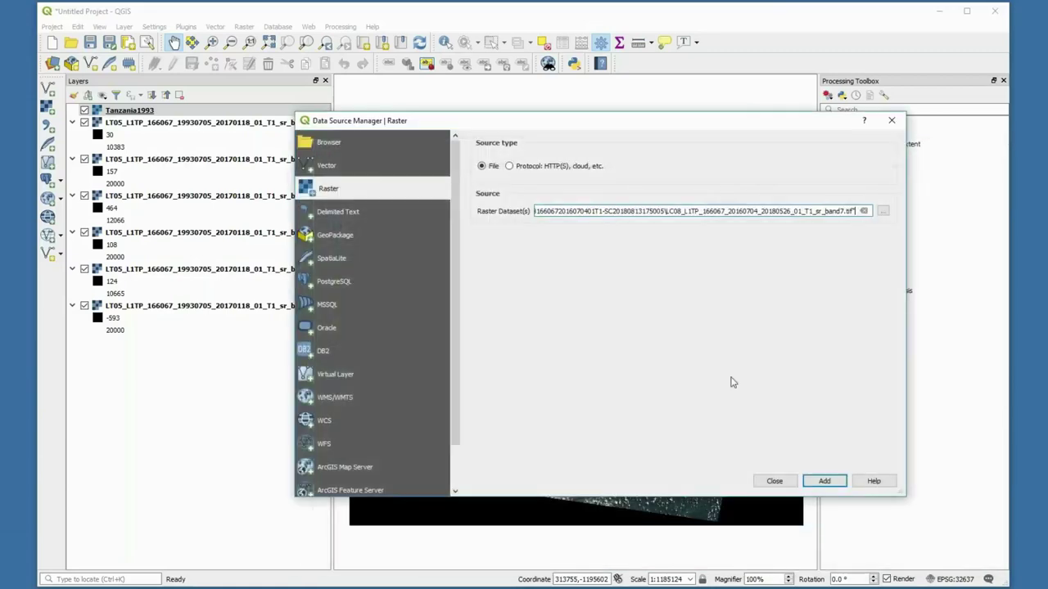
click(824, 482)
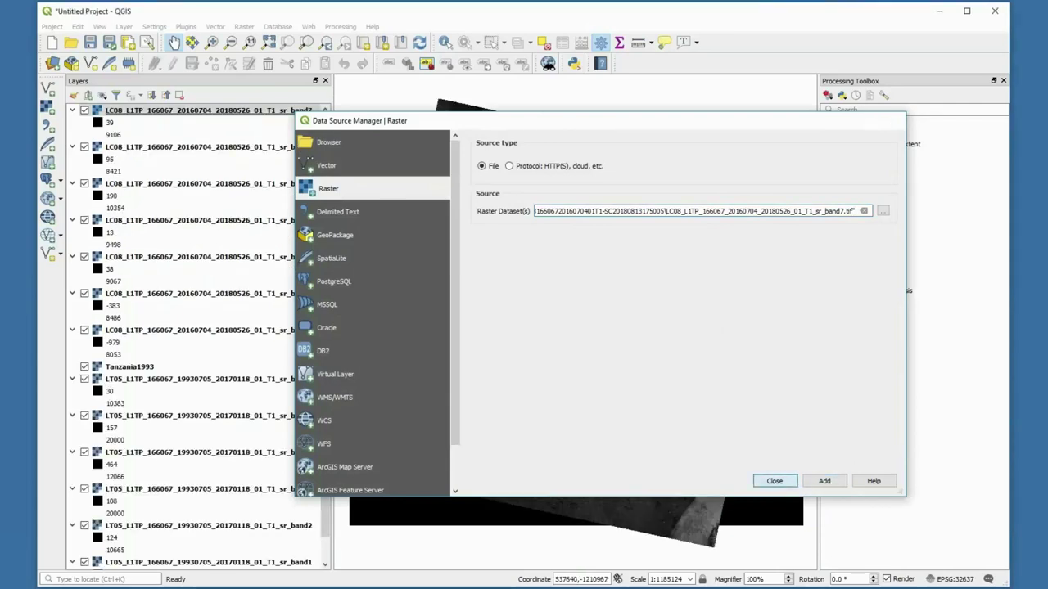
click(774, 481)
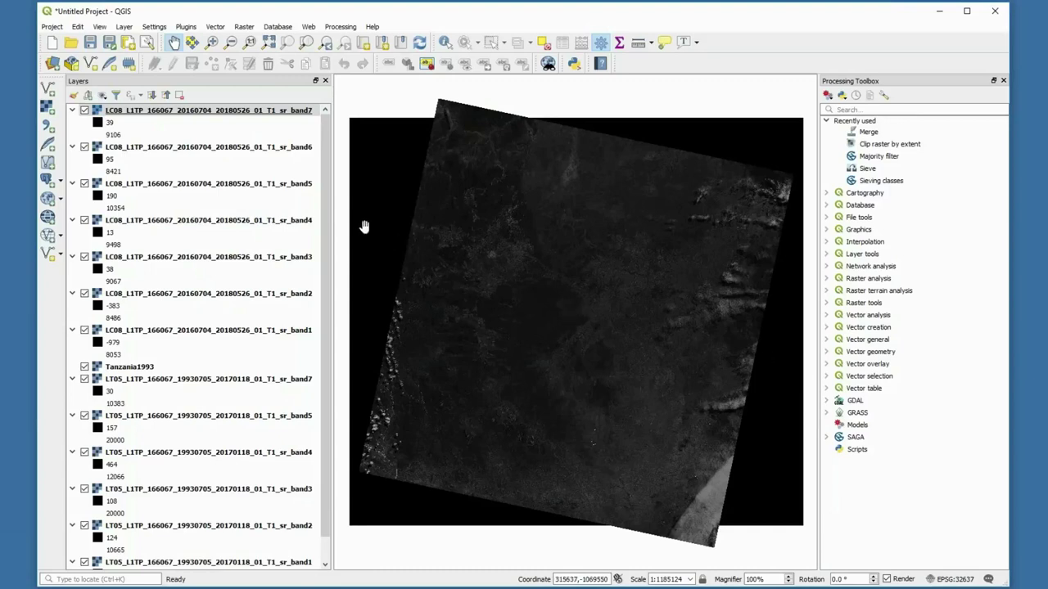
Open the raster Merge tool, look over the layers available as input, and close it without running
click(241, 27)
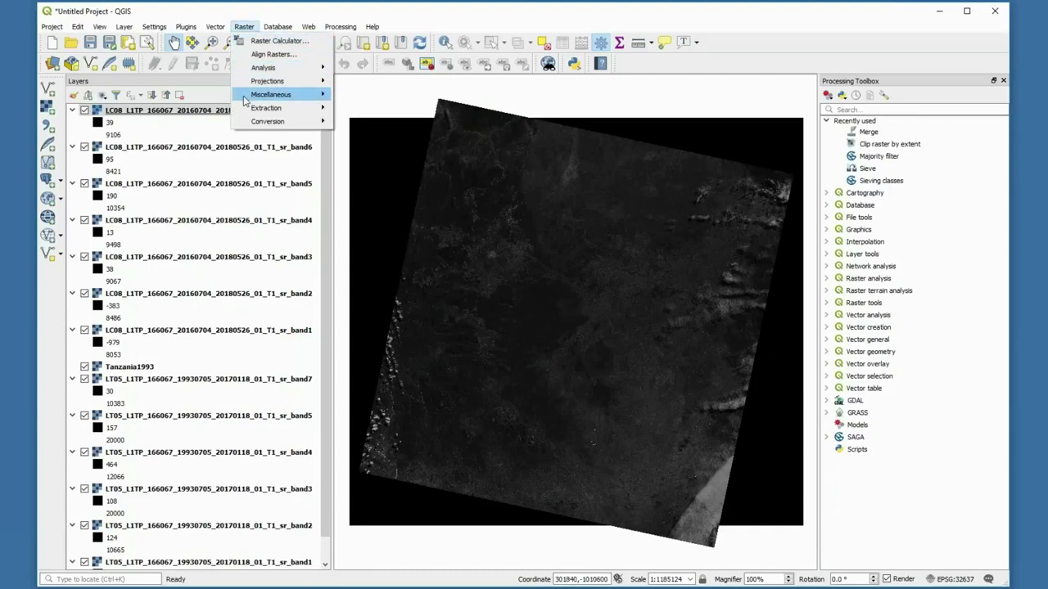
mouse_move(248, 97)
click(375, 123)
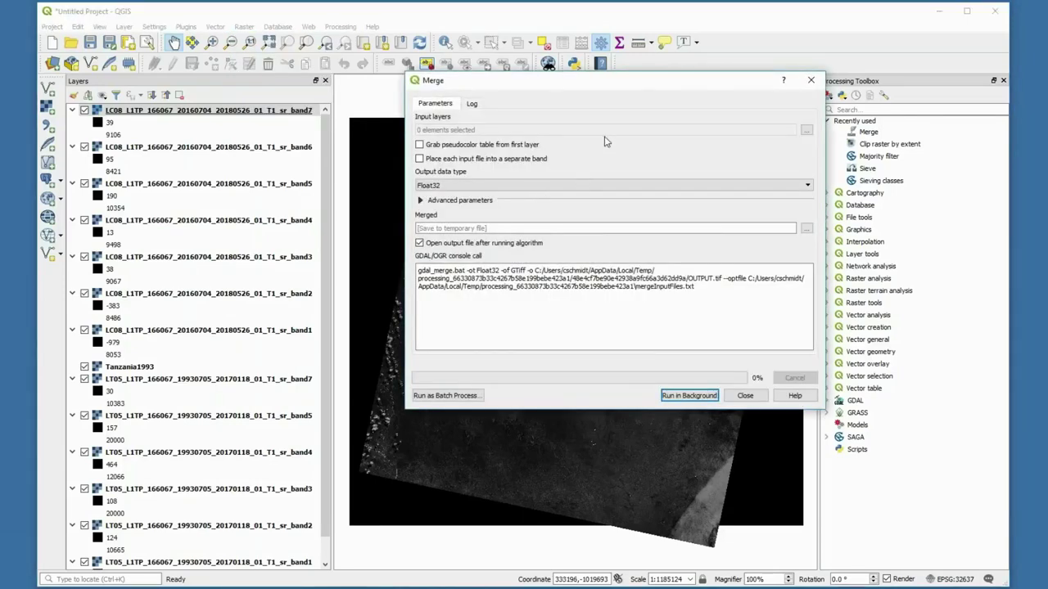
click(806, 131)
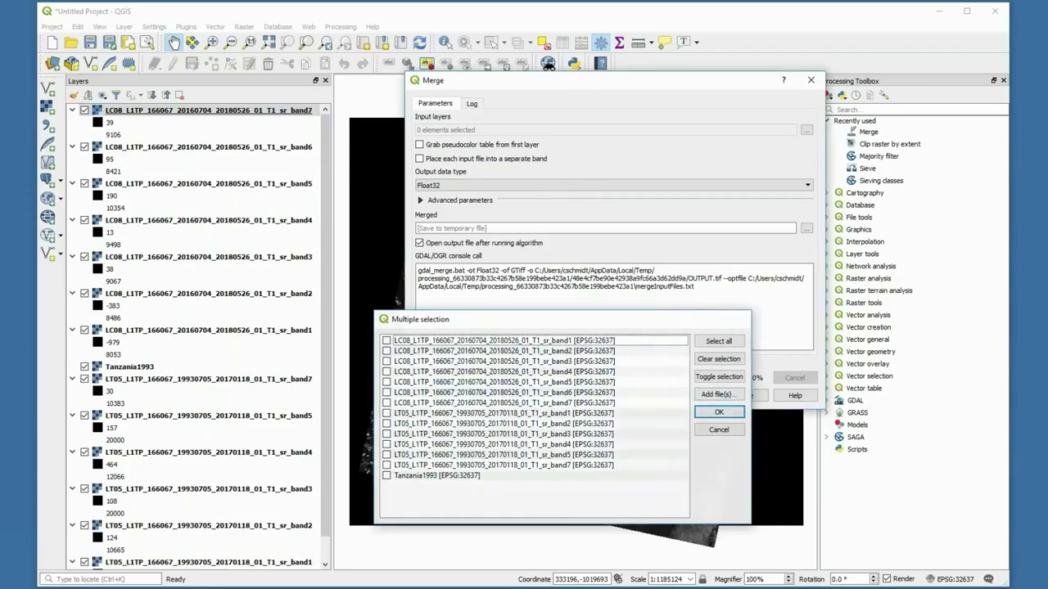
click(737, 319)
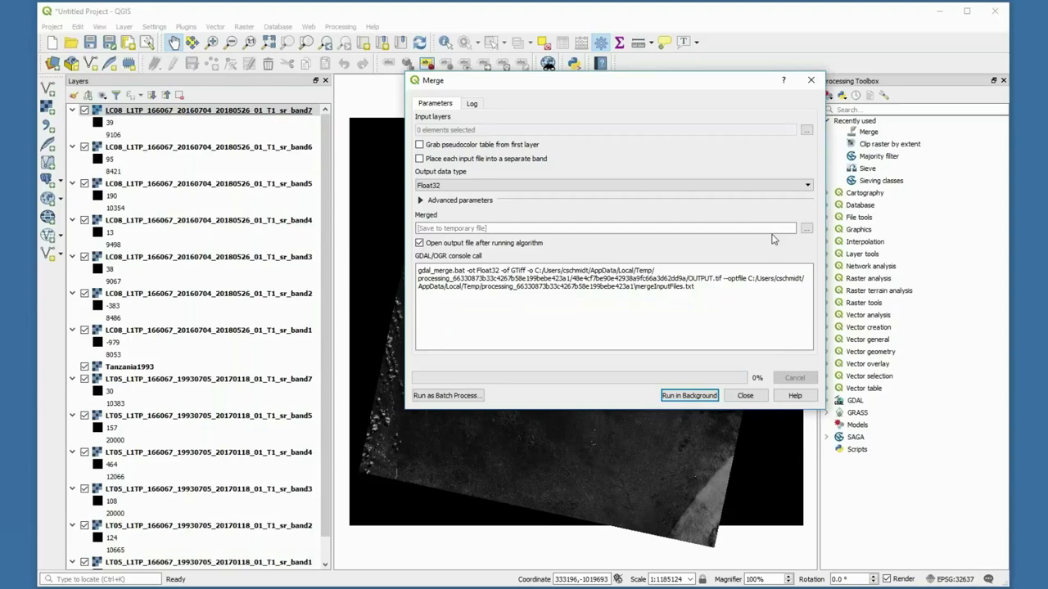
click(746, 399)
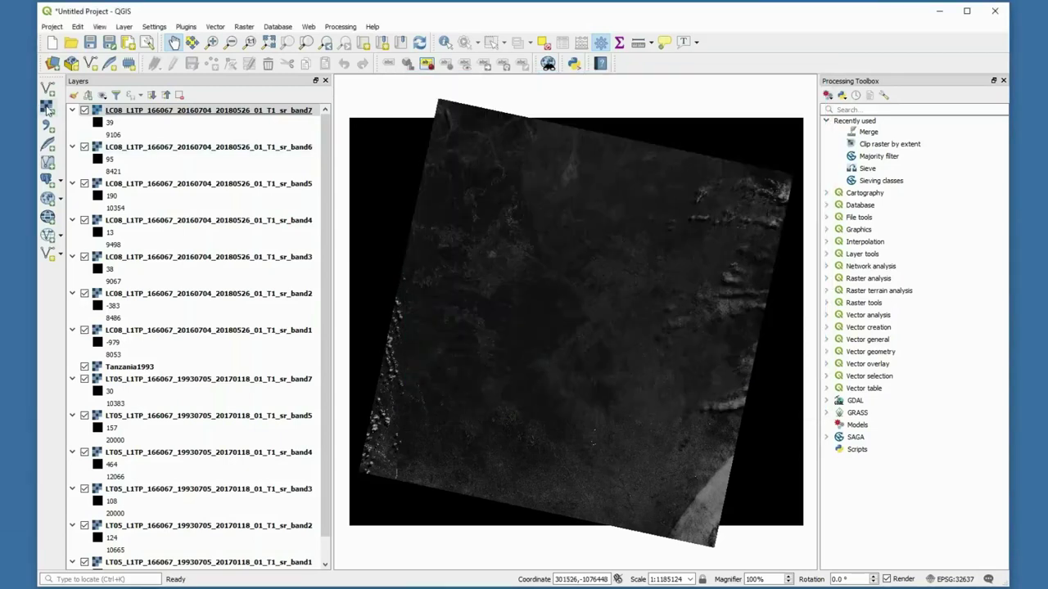
Add the already merged Tanzania2016 raster from the Exercise1 folder as a layer
click(47, 107)
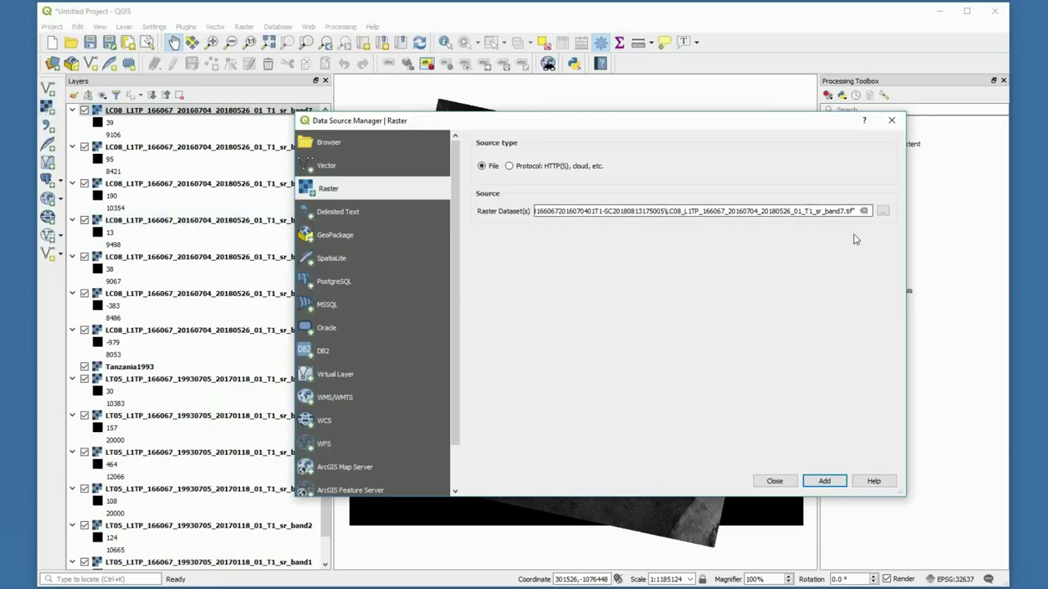
click(864, 212)
click(882, 211)
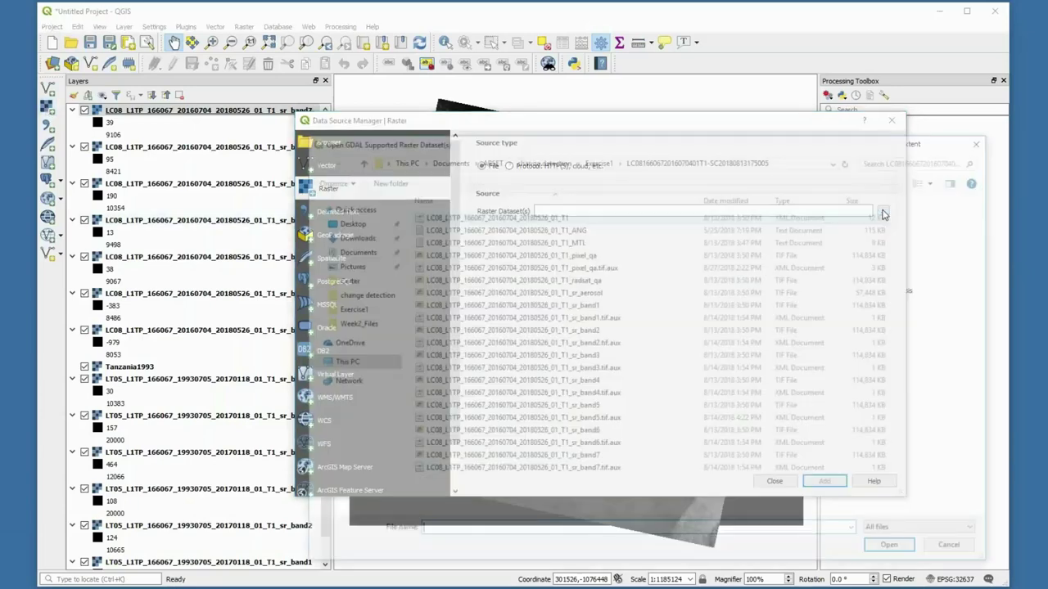
click(598, 159)
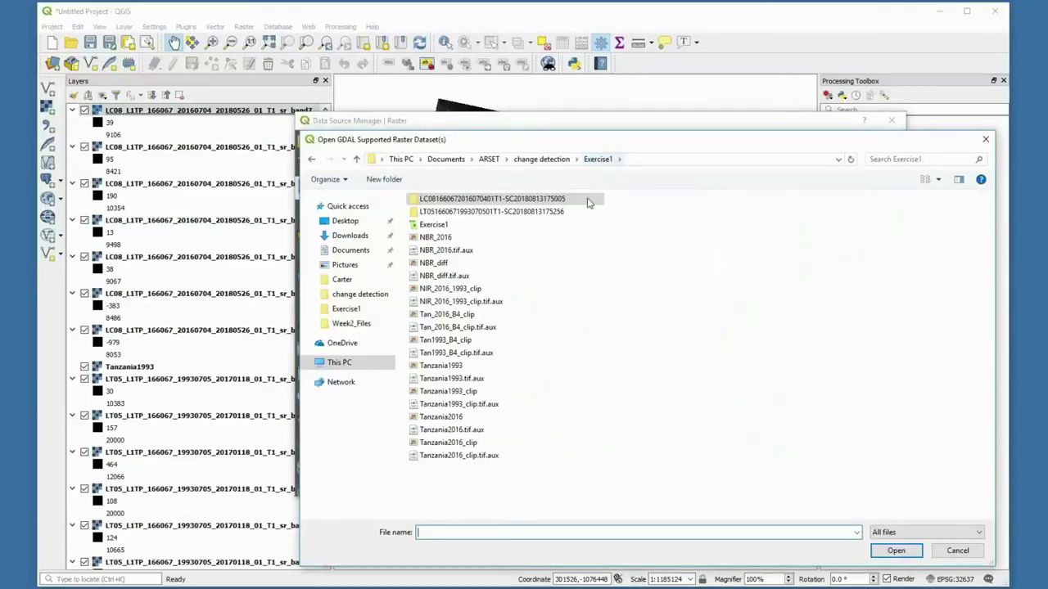
click(537, 422)
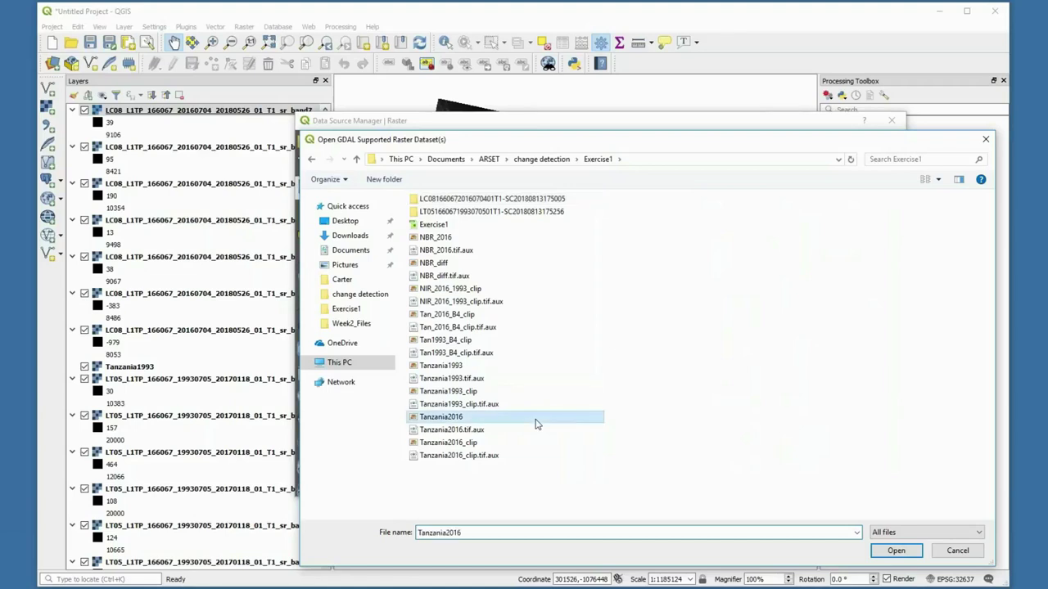
click(896, 550)
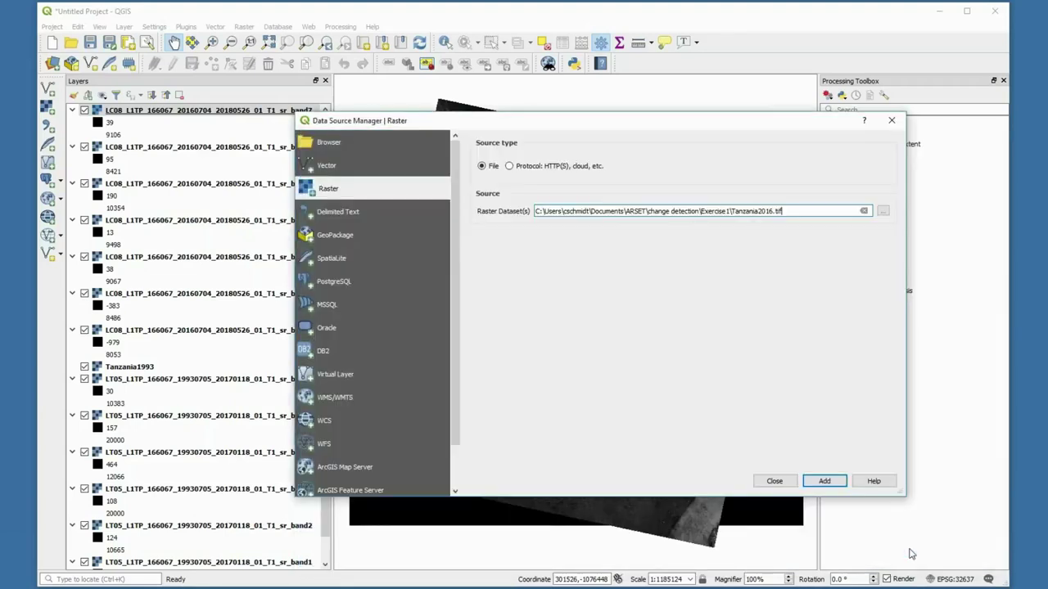
click(829, 483)
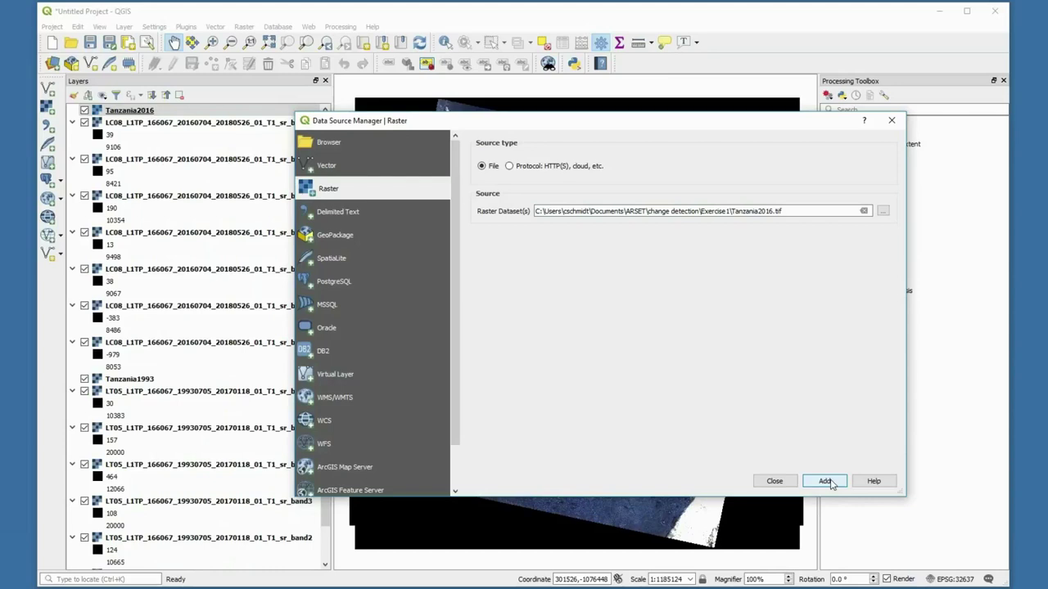
click(774, 481)
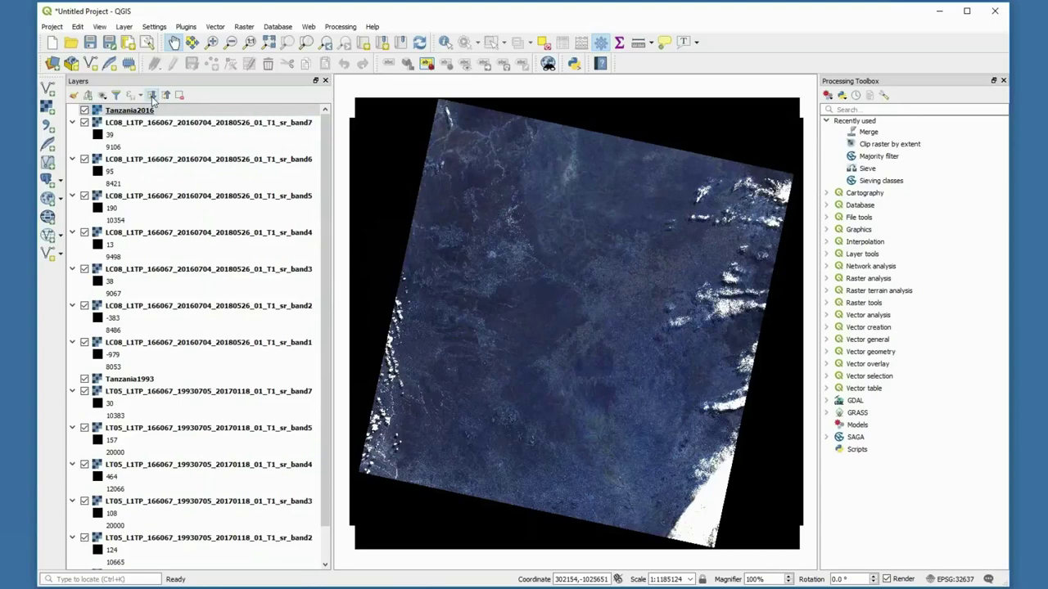
Collapse all layer legends and move the Tanzania1993 layer above Tanzania2016
click(167, 95)
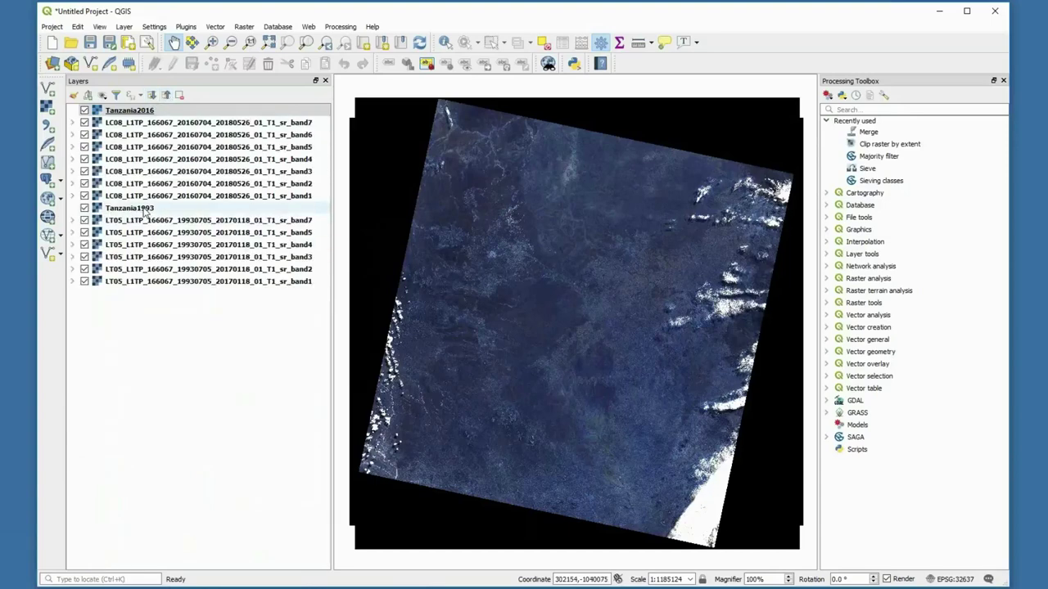
drag(145, 212, 141, 111)
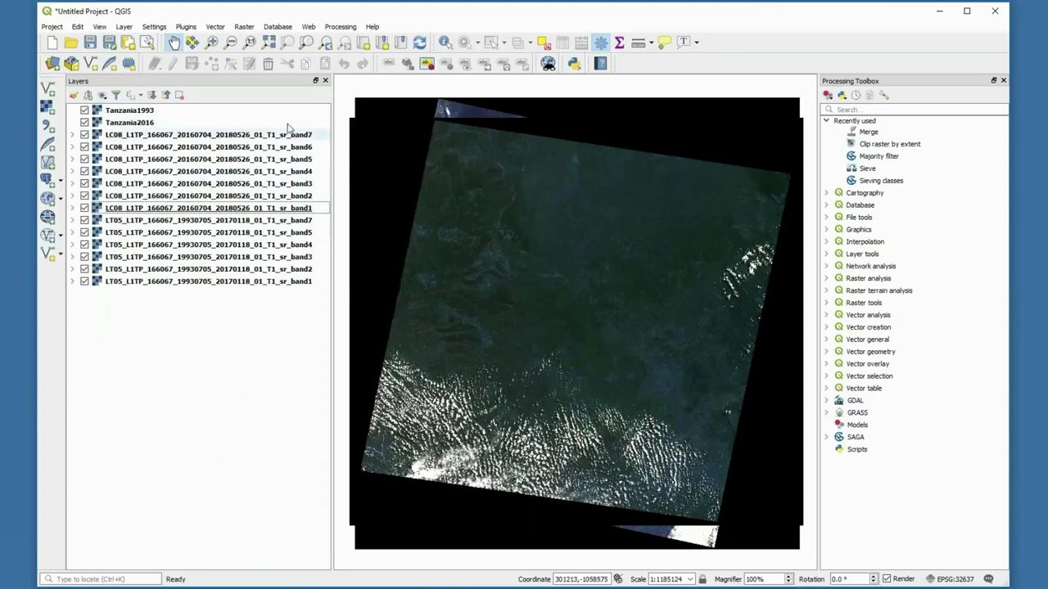
Hide all seven 2016 LC08 band layers and the 1993 LT05 layers sr_band1, sr_band2, sr_band4, sr_band5 and sr_band7
click(84, 135)
click(84, 148)
click(85, 160)
click(85, 172)
click(88, 185)
click(84, 197)
click(84, 207)
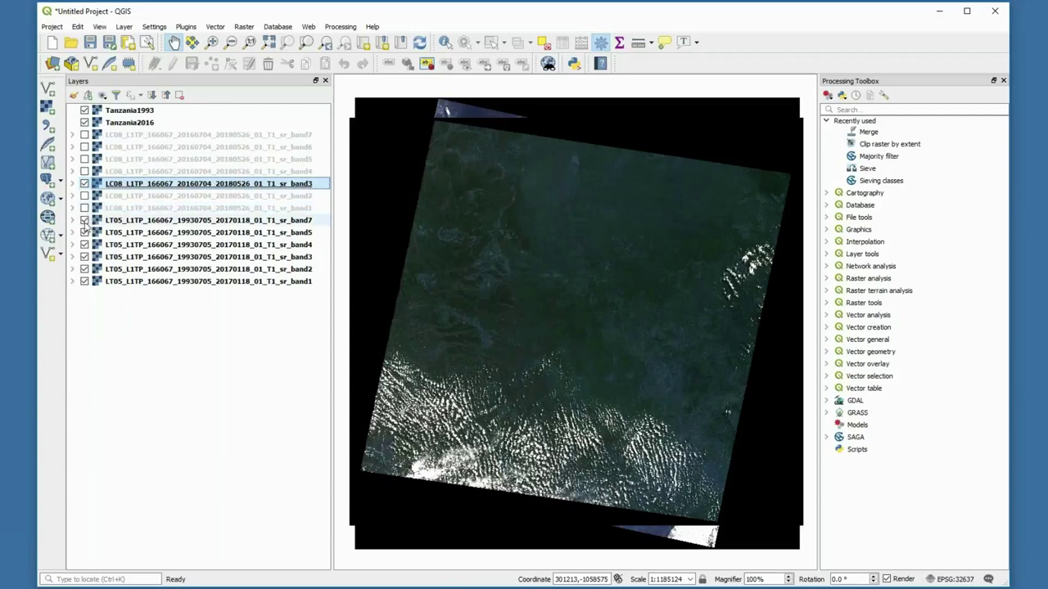
click(85, 220)
click(84, 232)
click(85, 245)
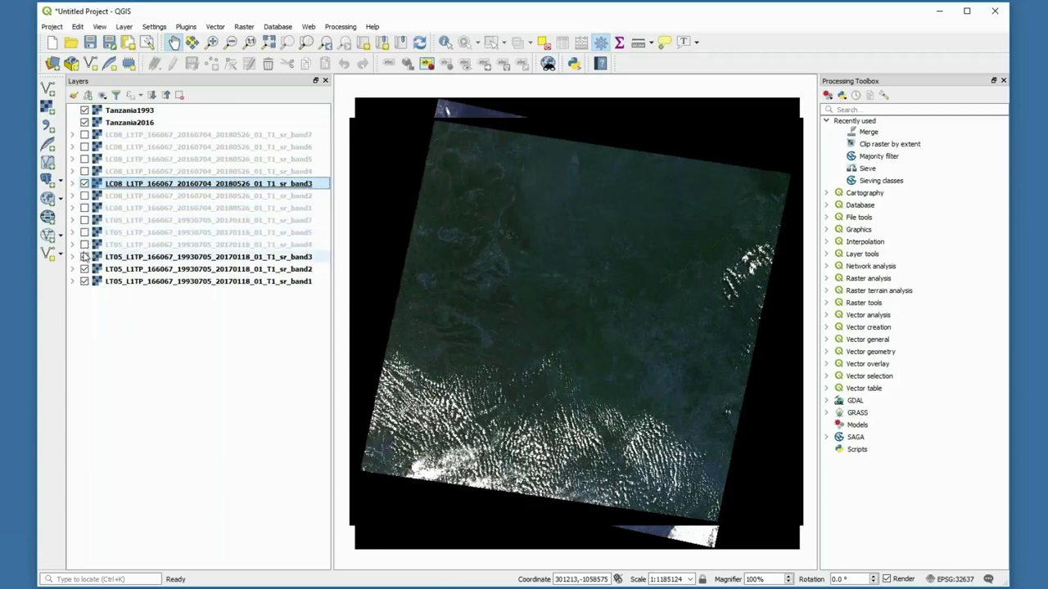
click(88, 257)
click(84, 268)
click(84, 281)
click(84, 183)
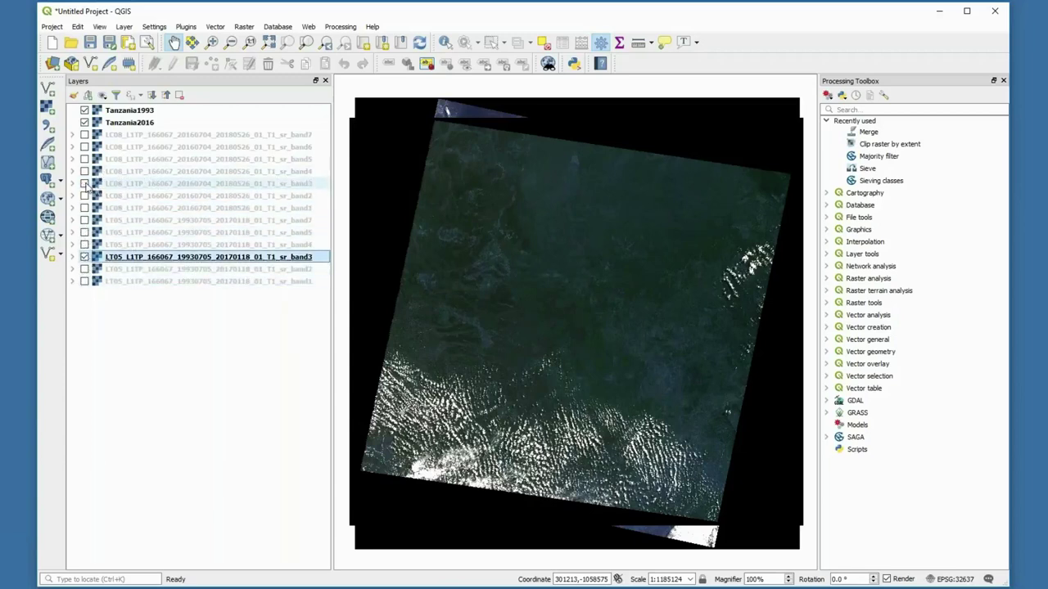
Set the Tanzania1993 layer's symbology to Band 5 for red and Band 4 for green, and apply it to the map
click(131, 113)
right_click(131, 113)
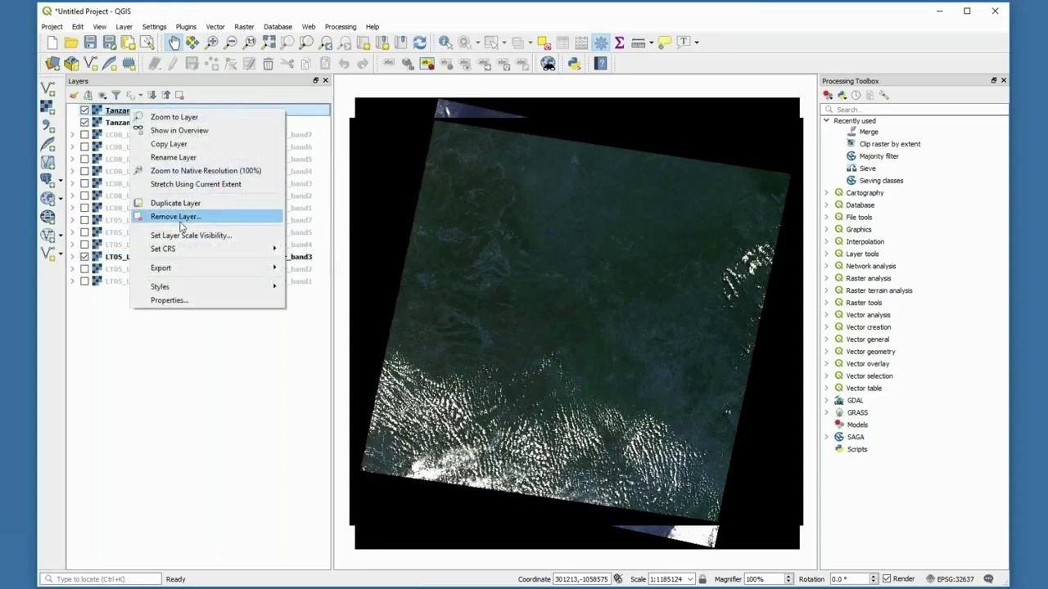
click(187, 301)
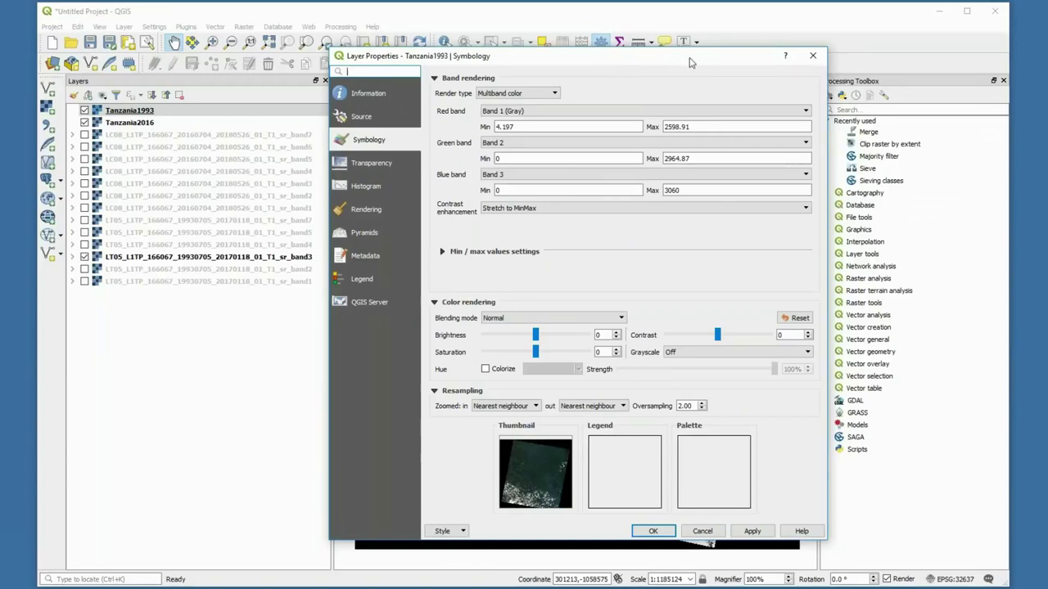
click(805, 112)
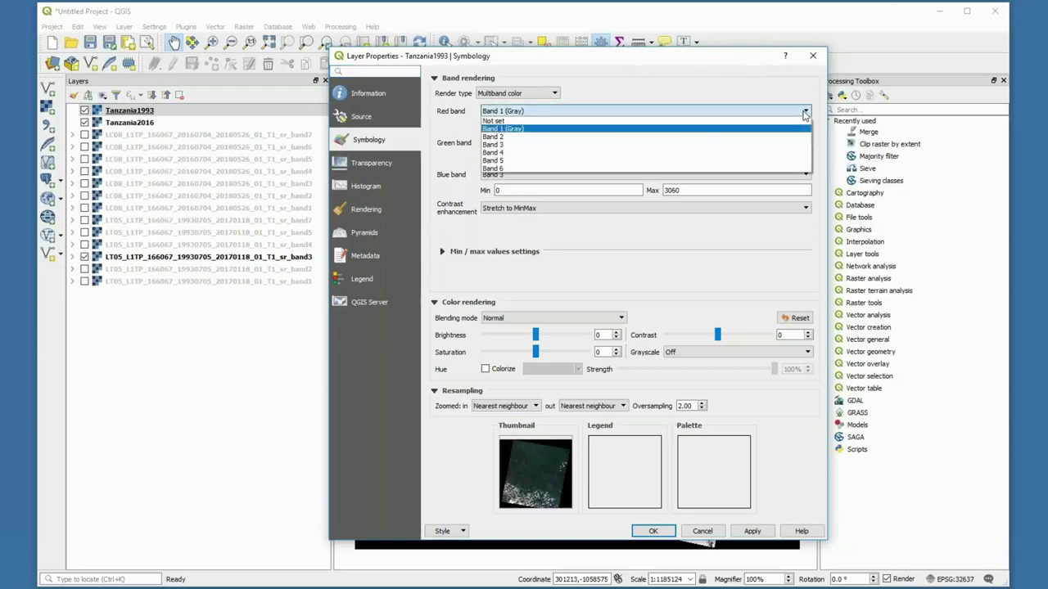
click(778, 162)
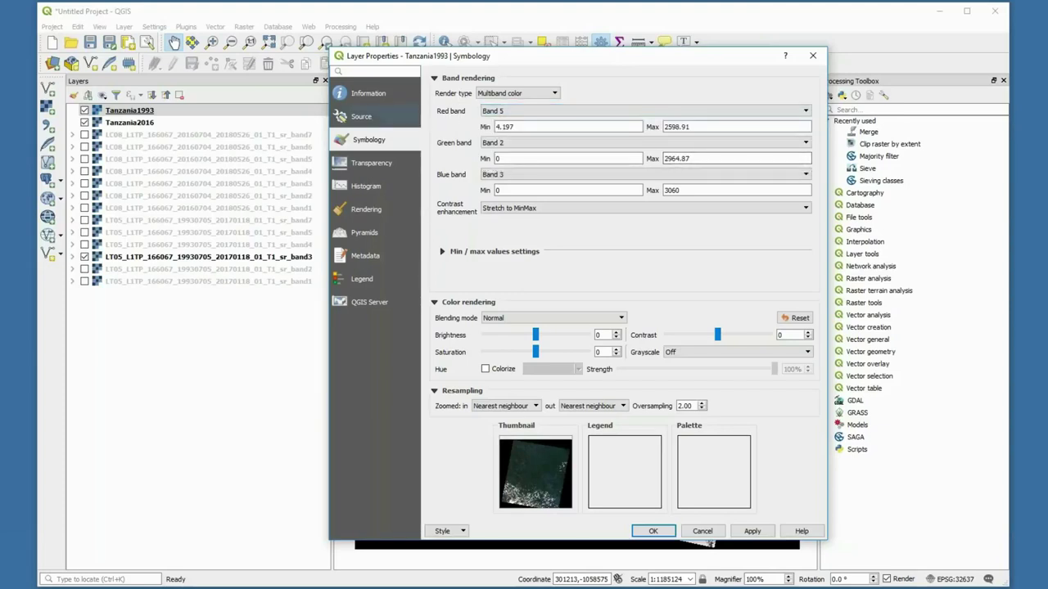
click(801, 144)
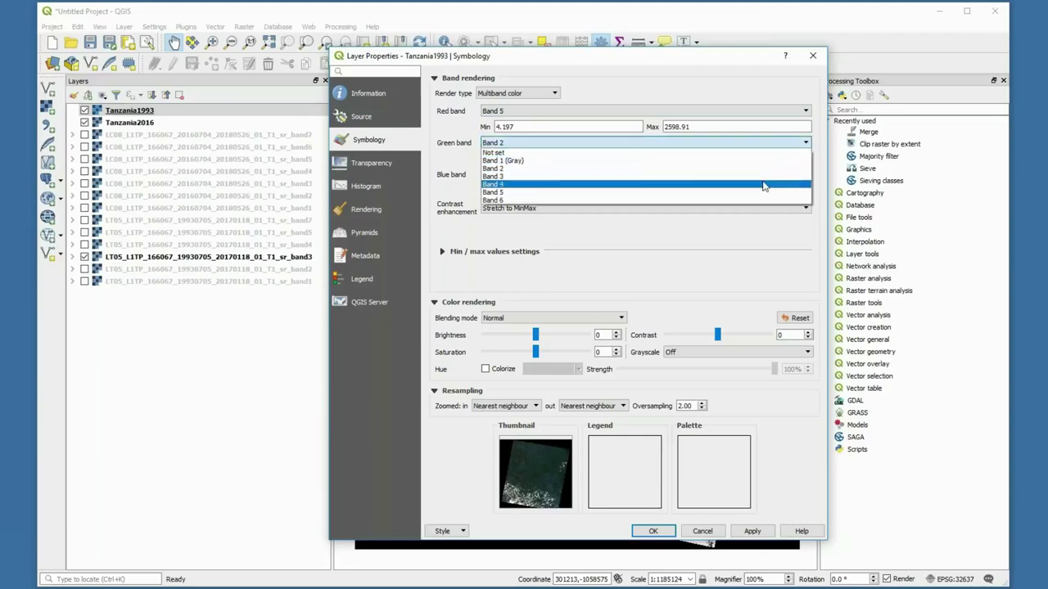
click(763, 185)
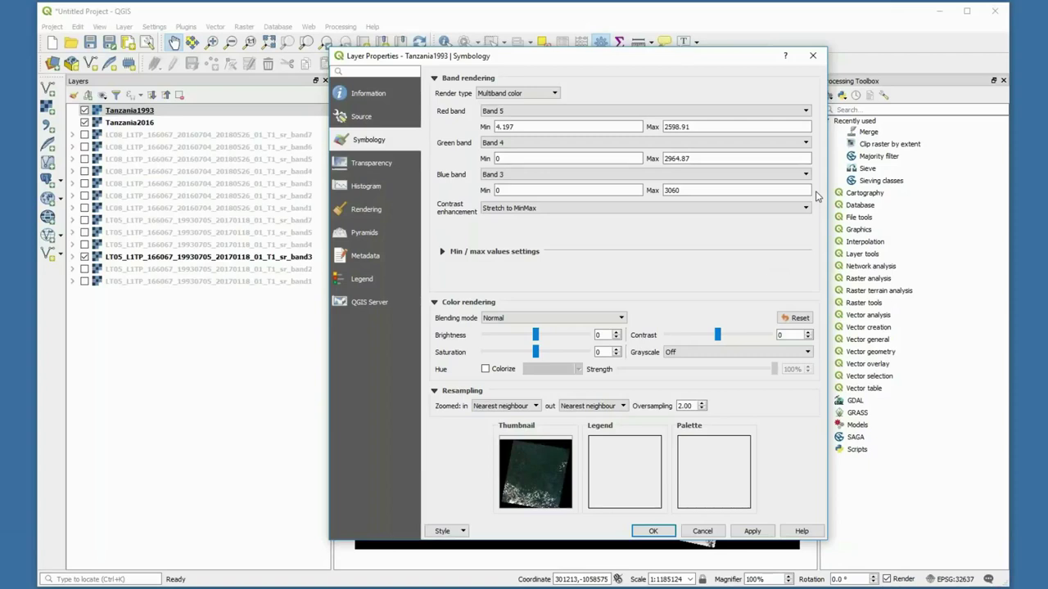
click(751, 531)
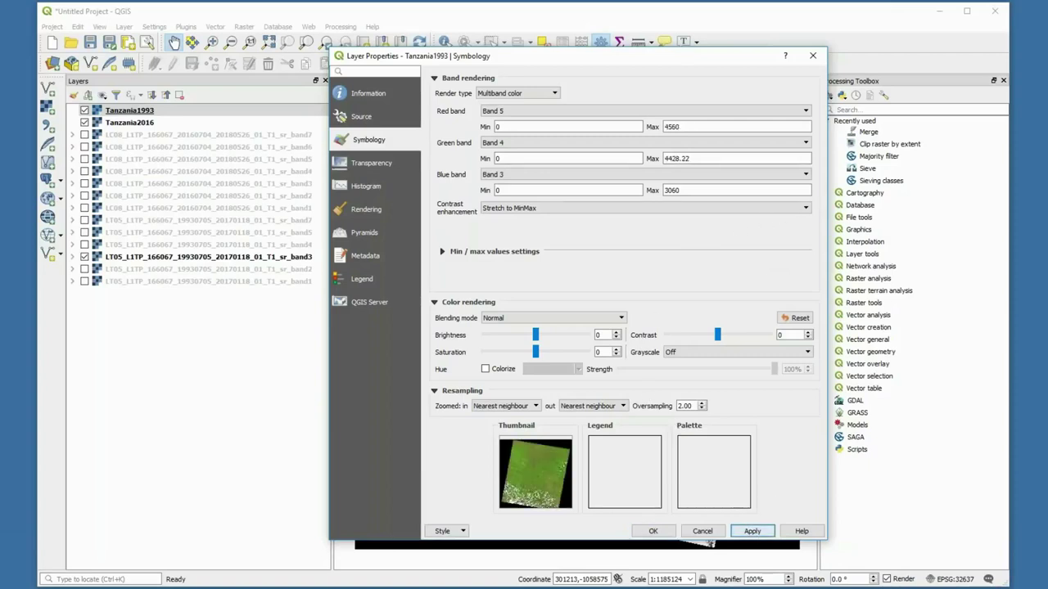
drag(711, 57, 244, 84)
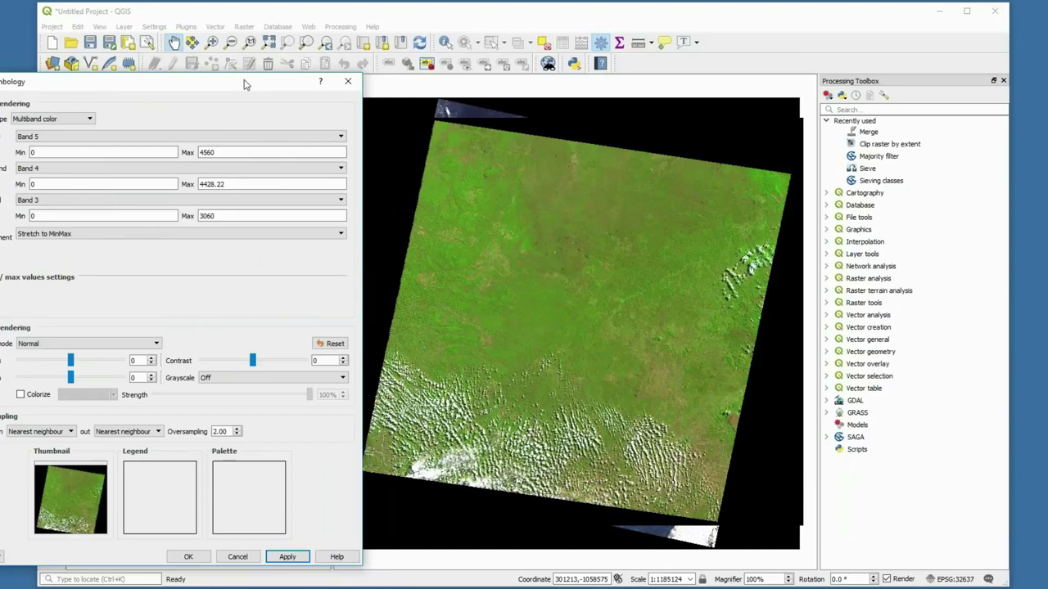
drag(244, 85, 412, 99)
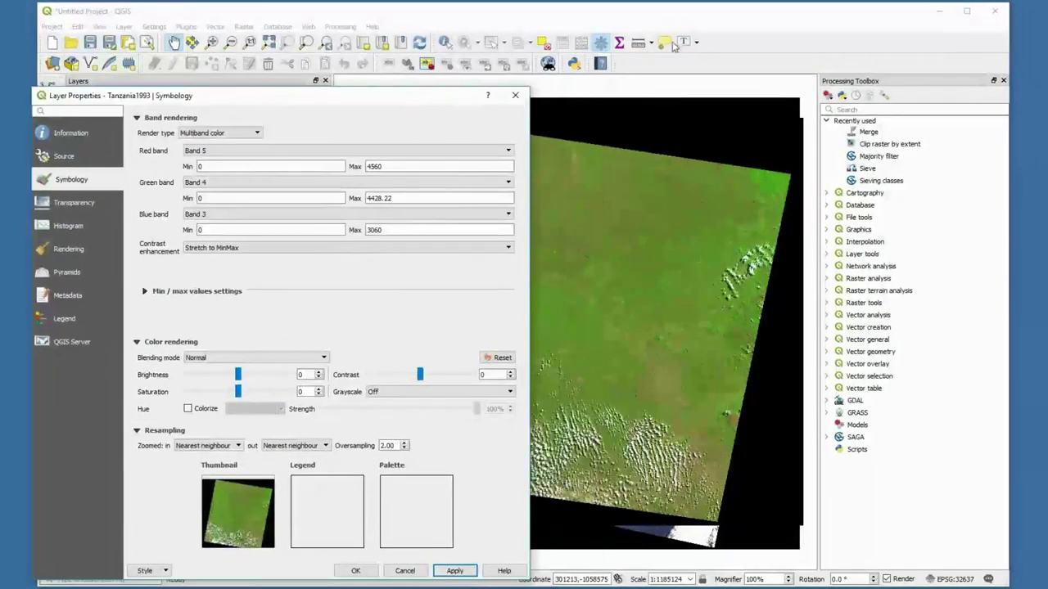
Close the Tanzania1993 layer properties and frame the map canvas on the mostly cloud-free northern part of the image
click(515, 96)
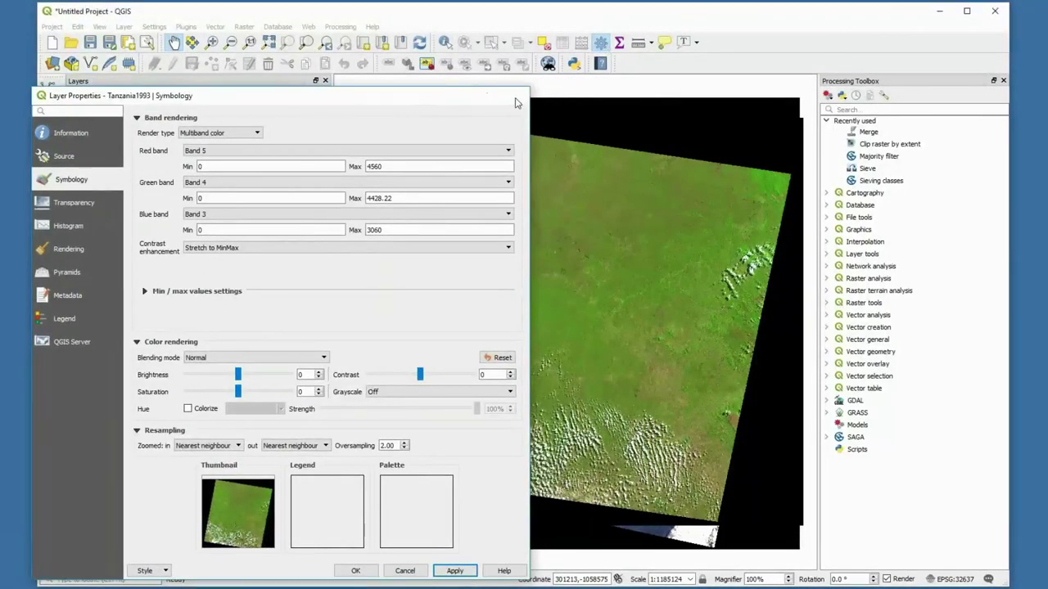
click(212, 42)
drag(445, 191, 687, 356)
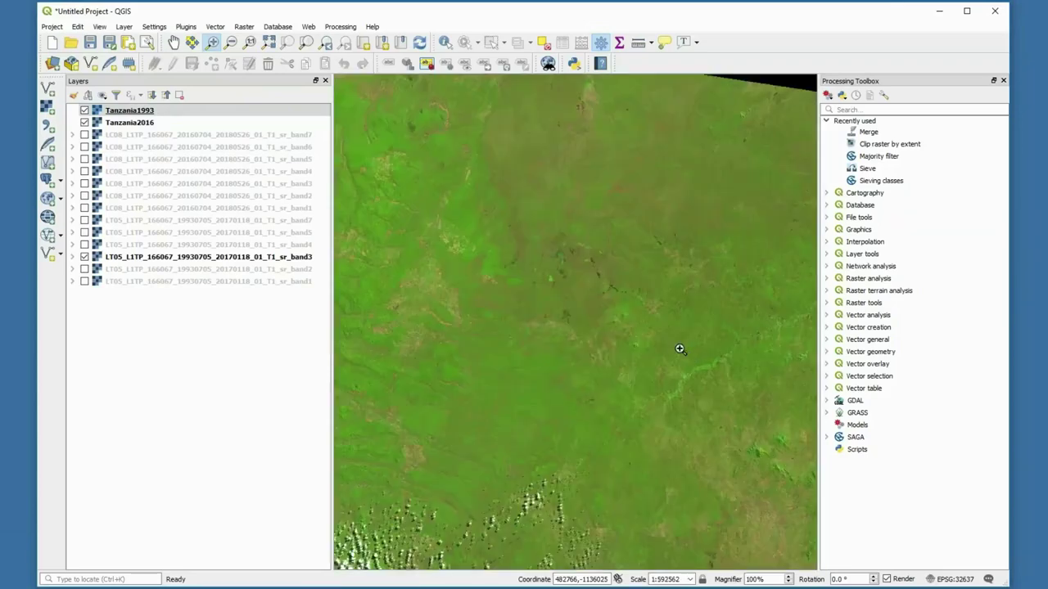
click(173, 42)
drag(611, 257, 667, 259)
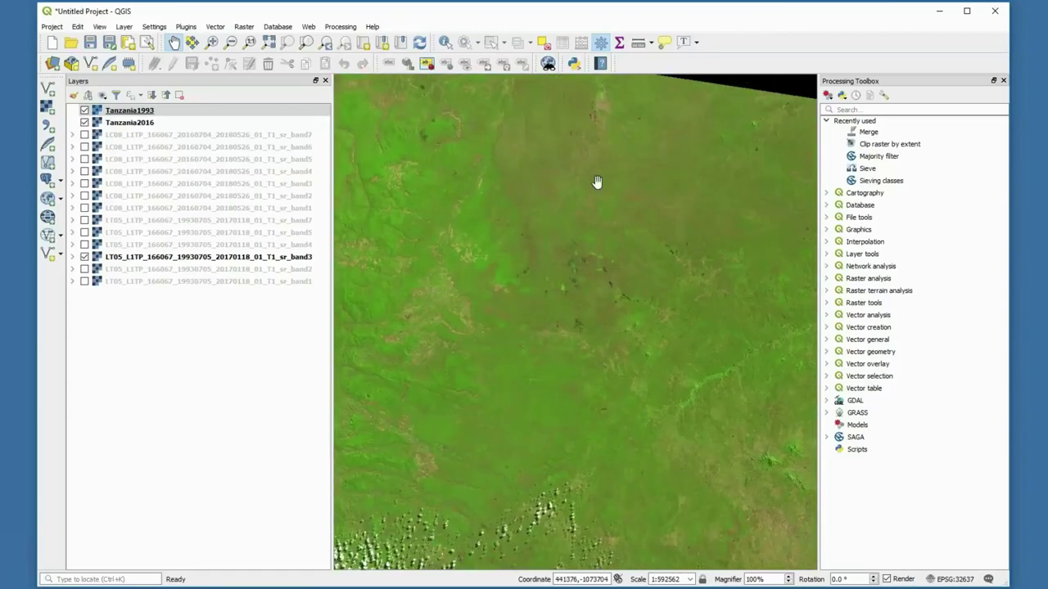
click(212, 41)
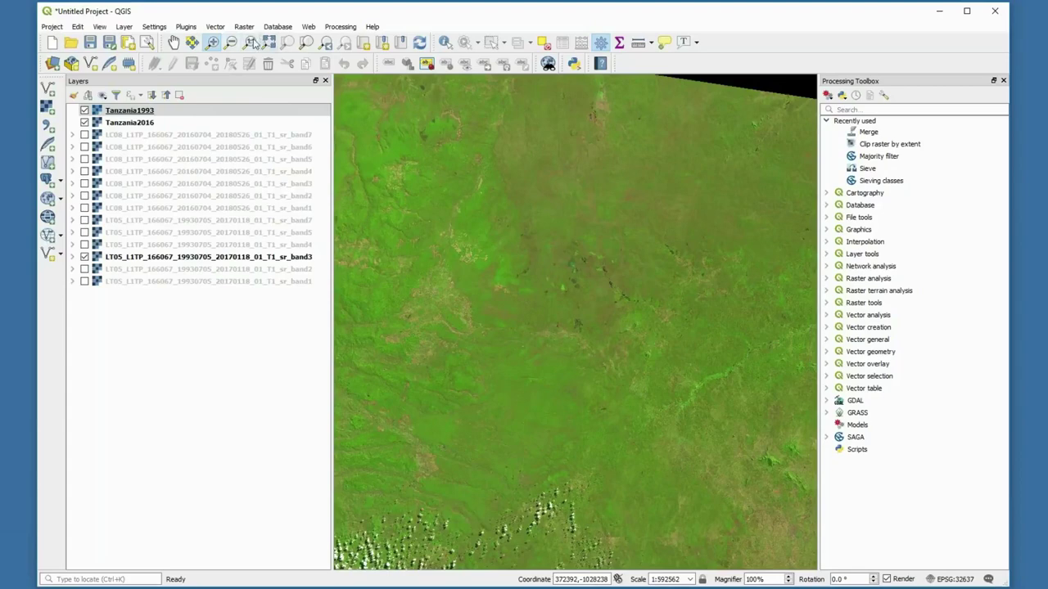
drag(343, 84, 815, 472)
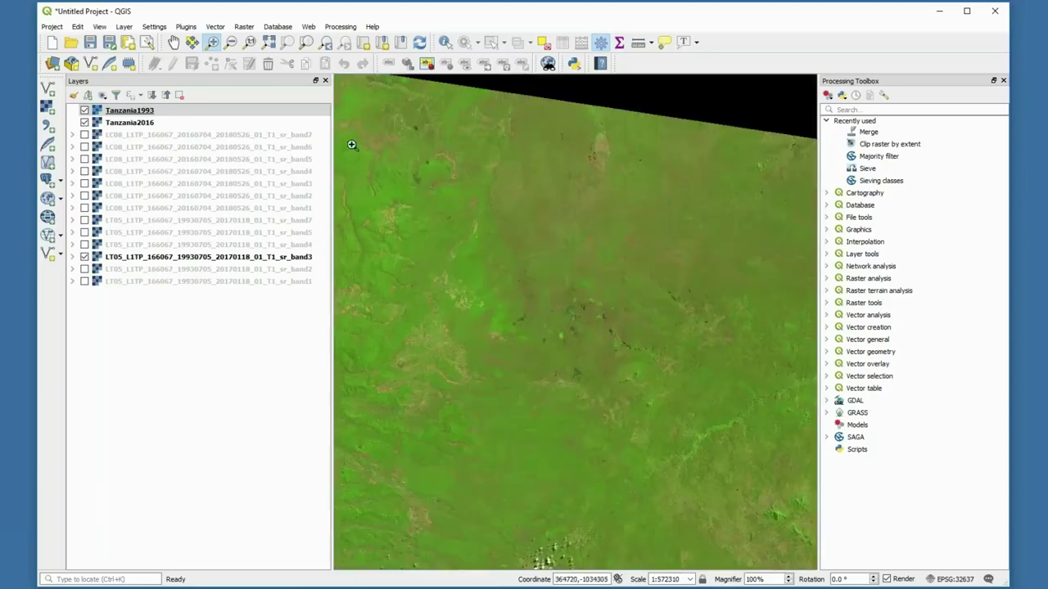
click(174, 42)
drag(532, 294, 598, 257)
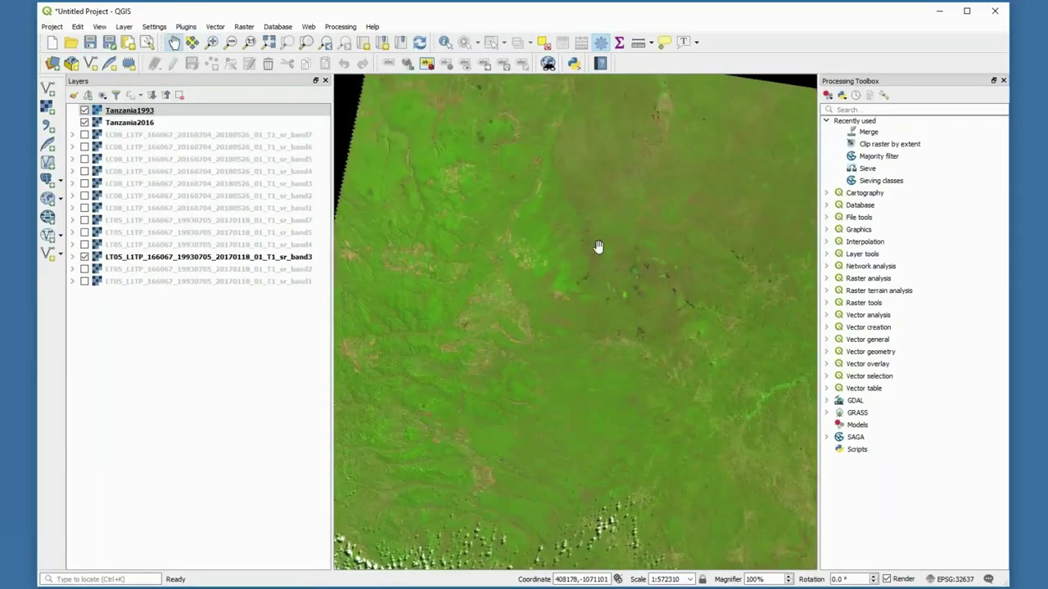
drag(596, 261, 570, 225)
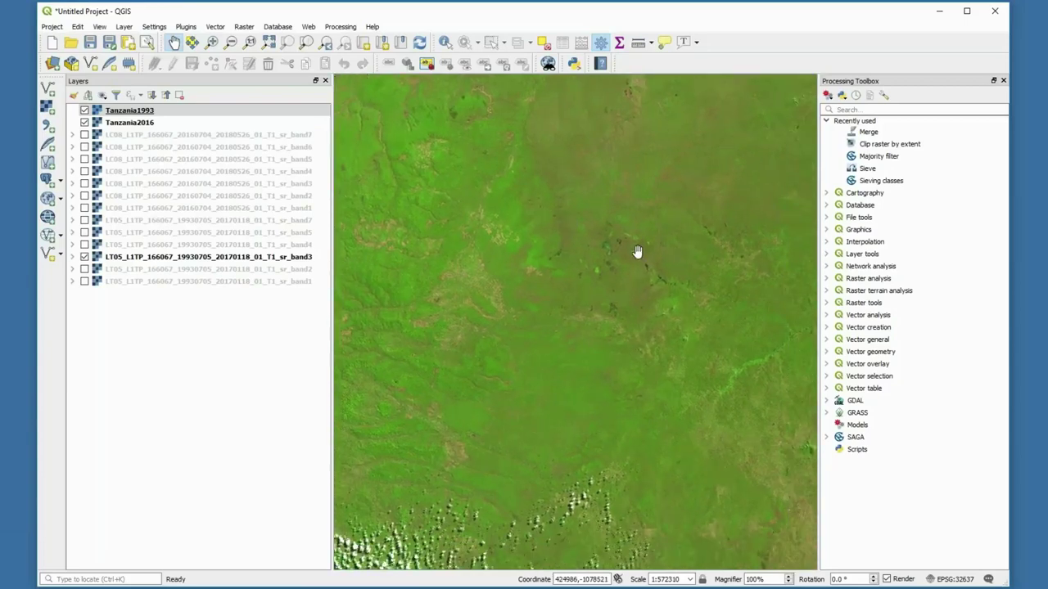
Set the Tanzania1993 layer's min/max statistics extent to Current canvas and apply the new stretch
click(128, 112)
right_click(129, 112)
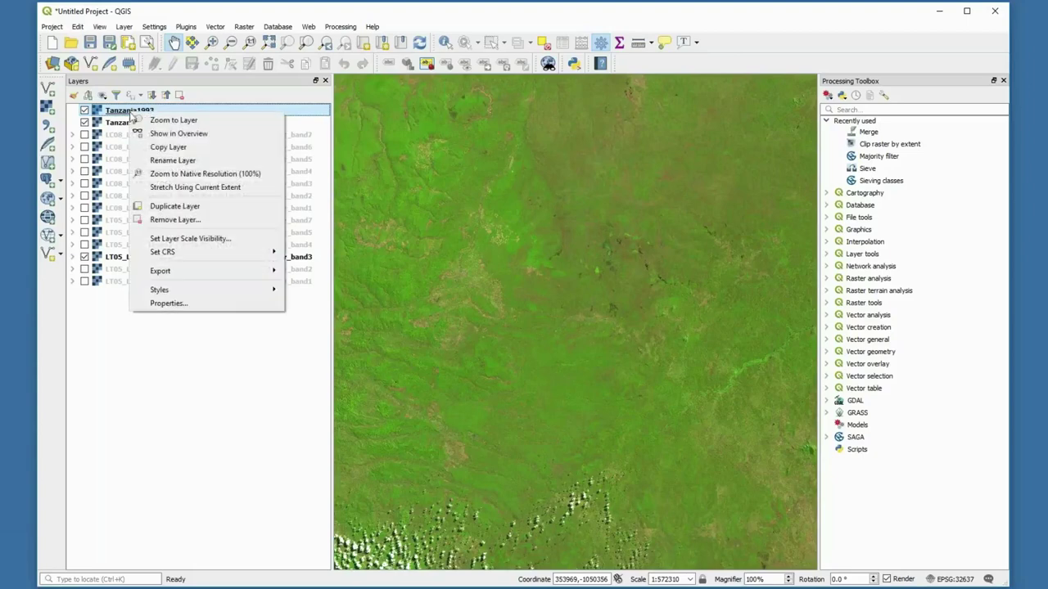
click(166, 304)
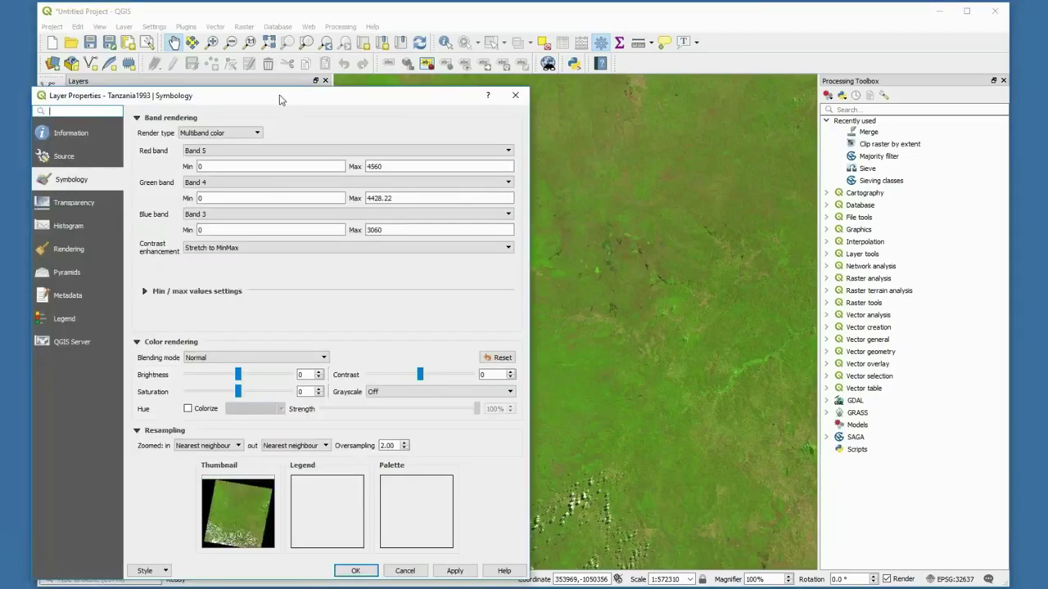
drag(279, 99, 401, 52)
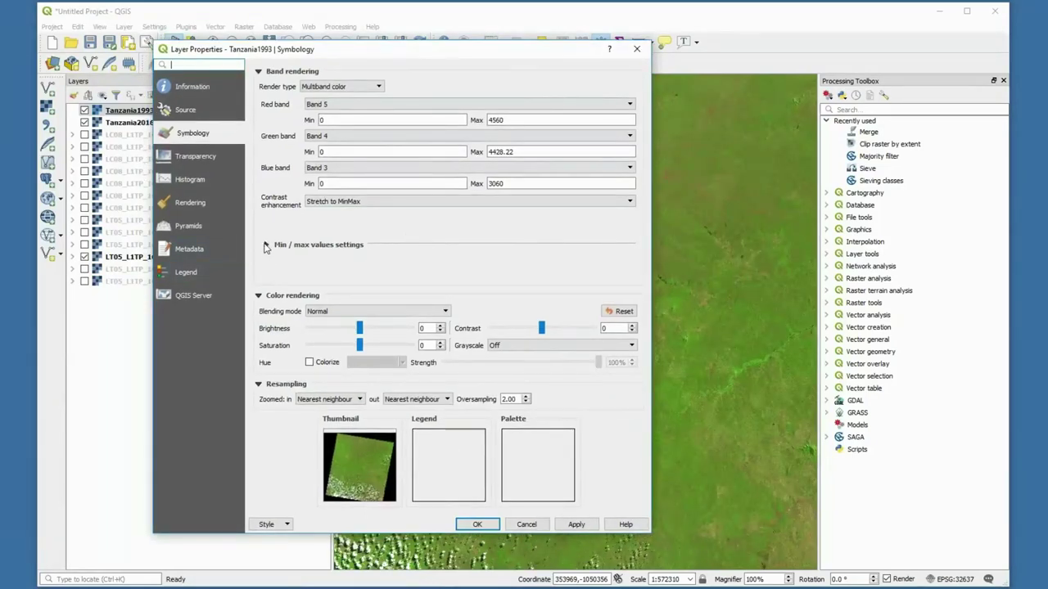
click(265, 246)
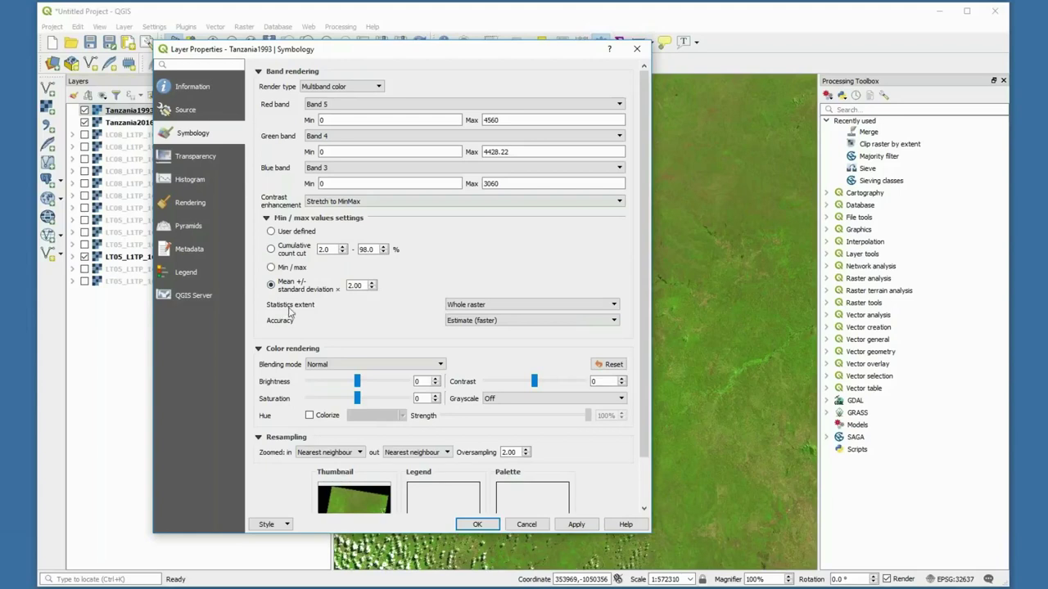
click(615, 305)
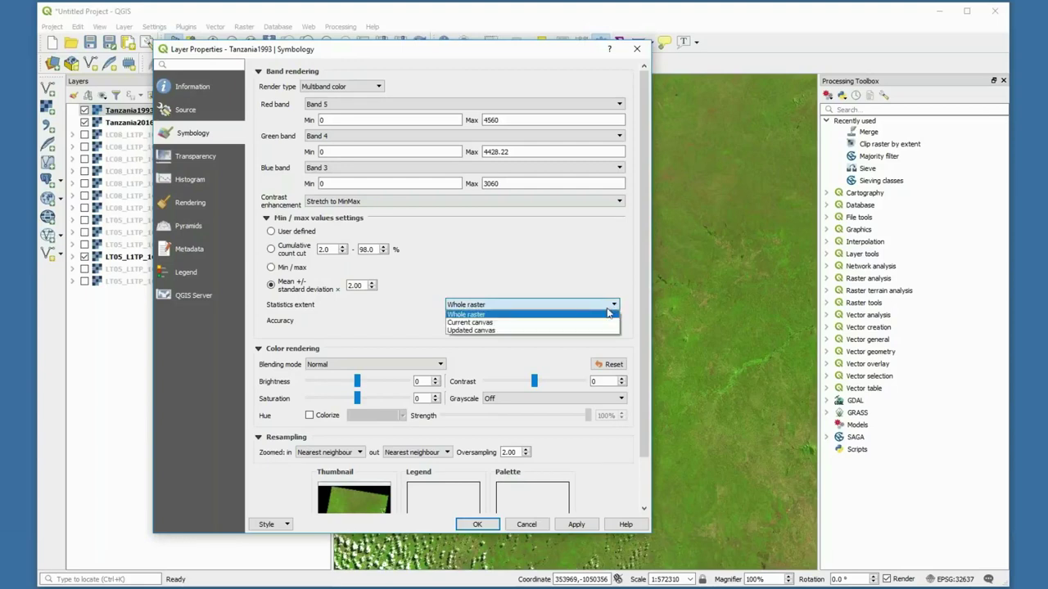
click(604, 324)
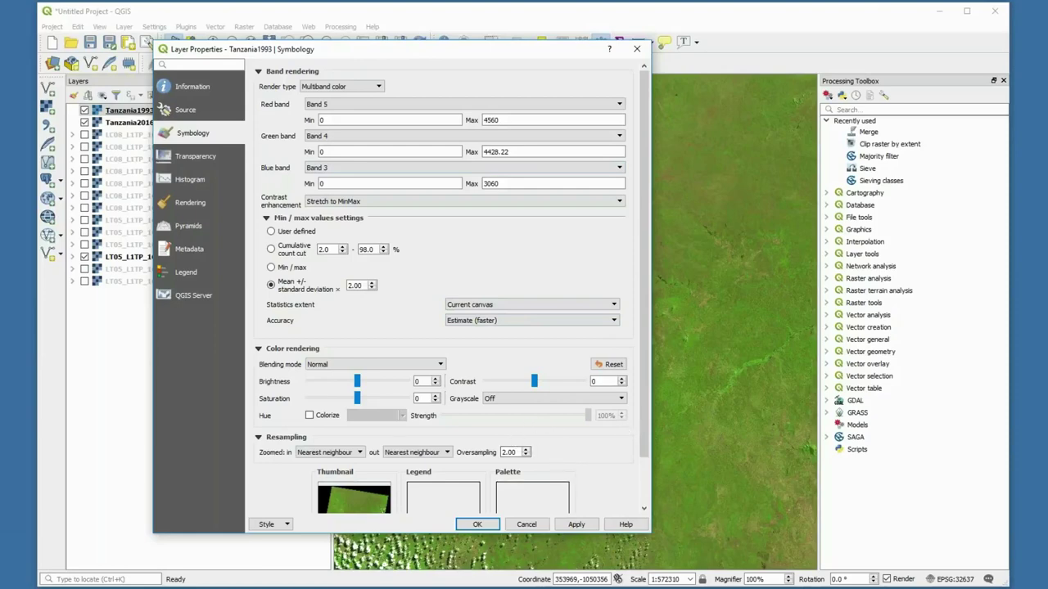
click(576, 524)
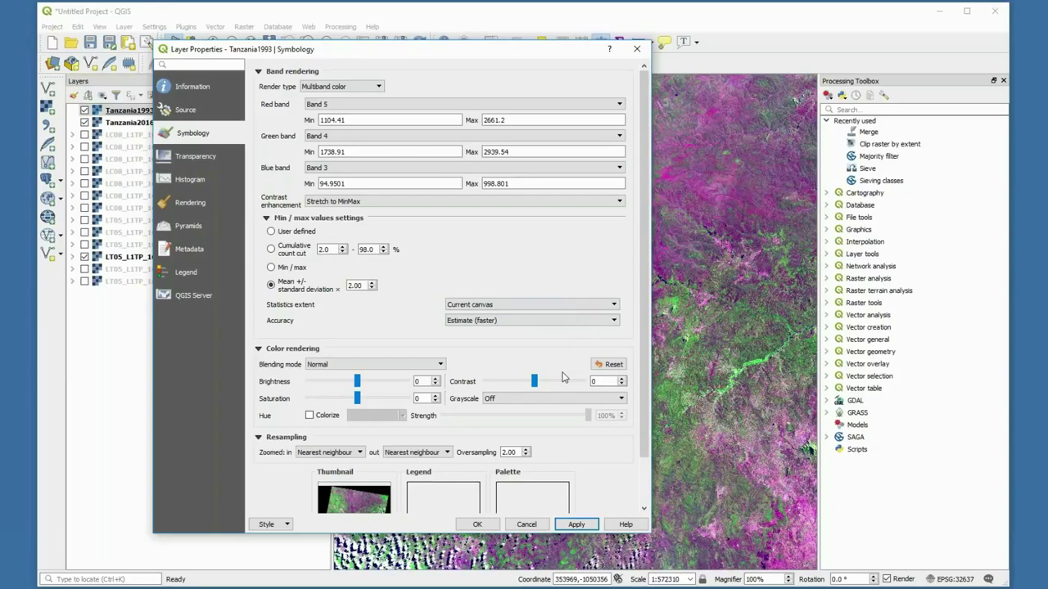
click(479, 524)
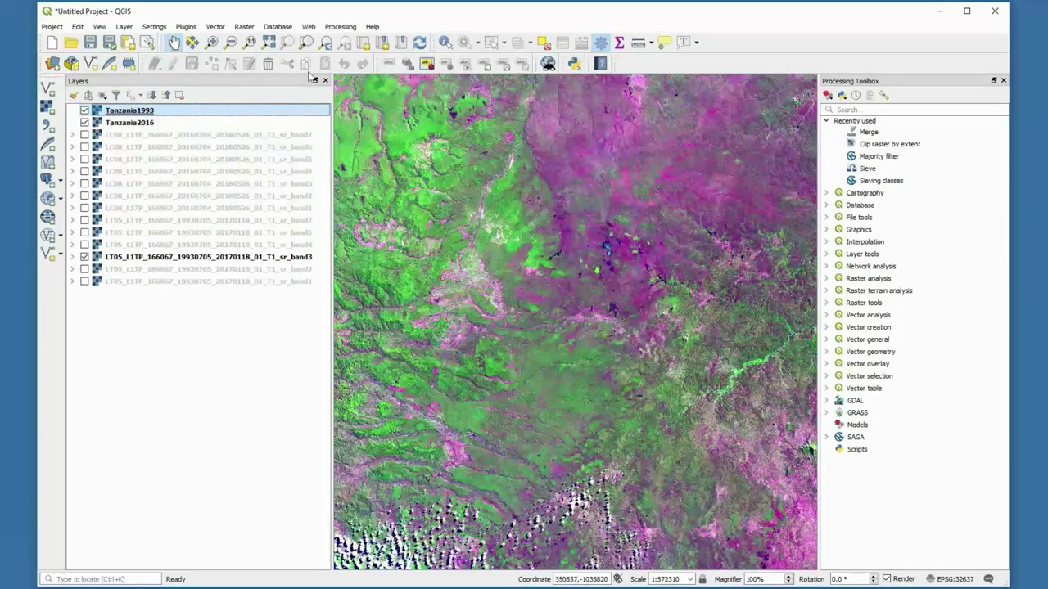
Hide the 1993 LT05 sr_band3 and Tanzania1993 layers, and frame the map canvas on the cloud-free centre of the Tanzania2016 image
click(269, 43)
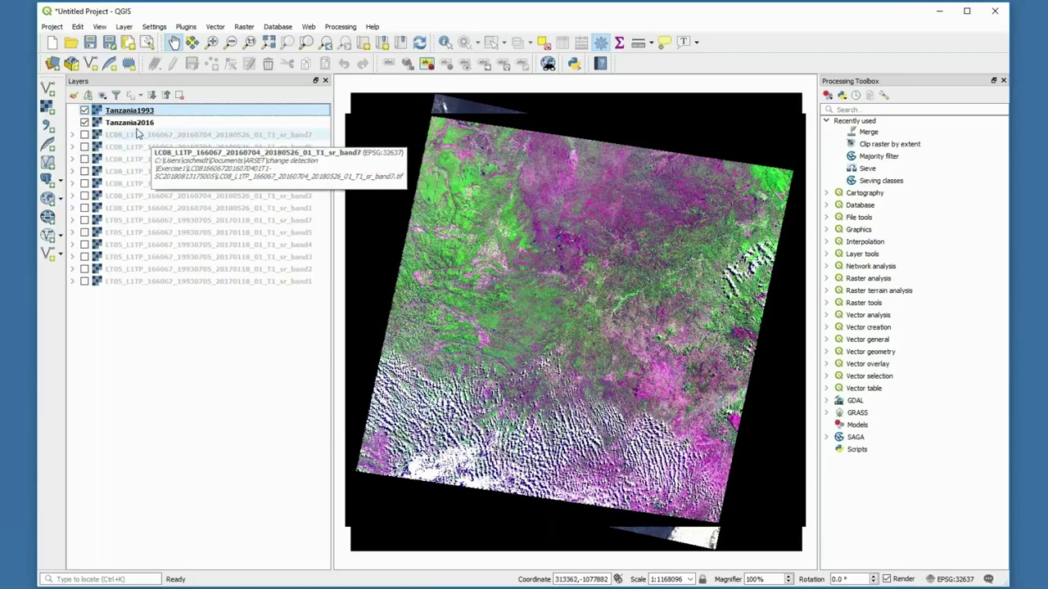
click(85, 110)
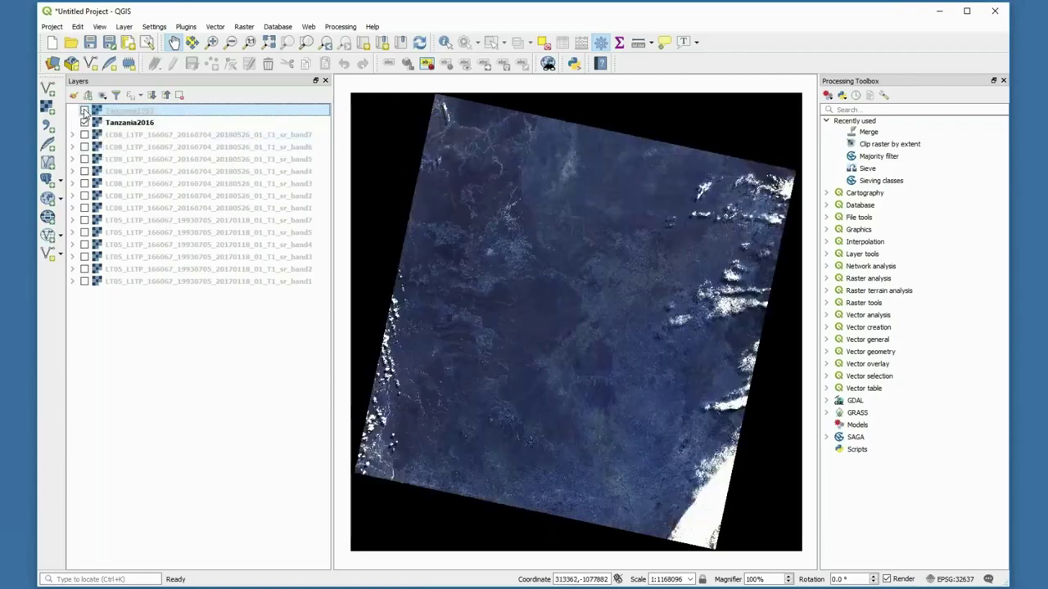
right_click(144, 123)
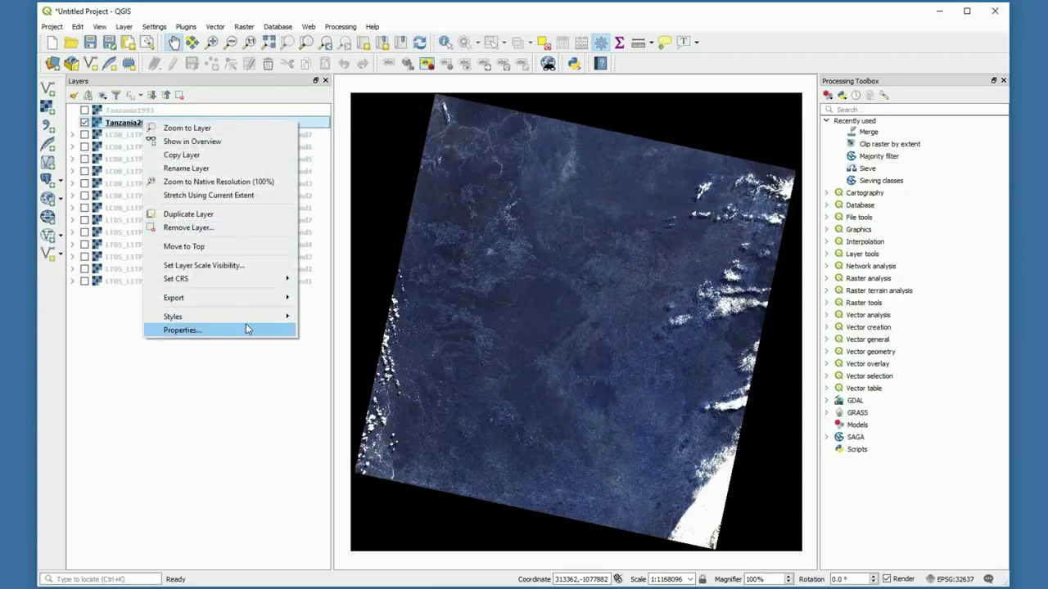
click(181, 452)
click(212, 42)
drag(461, 198, 661, 398)
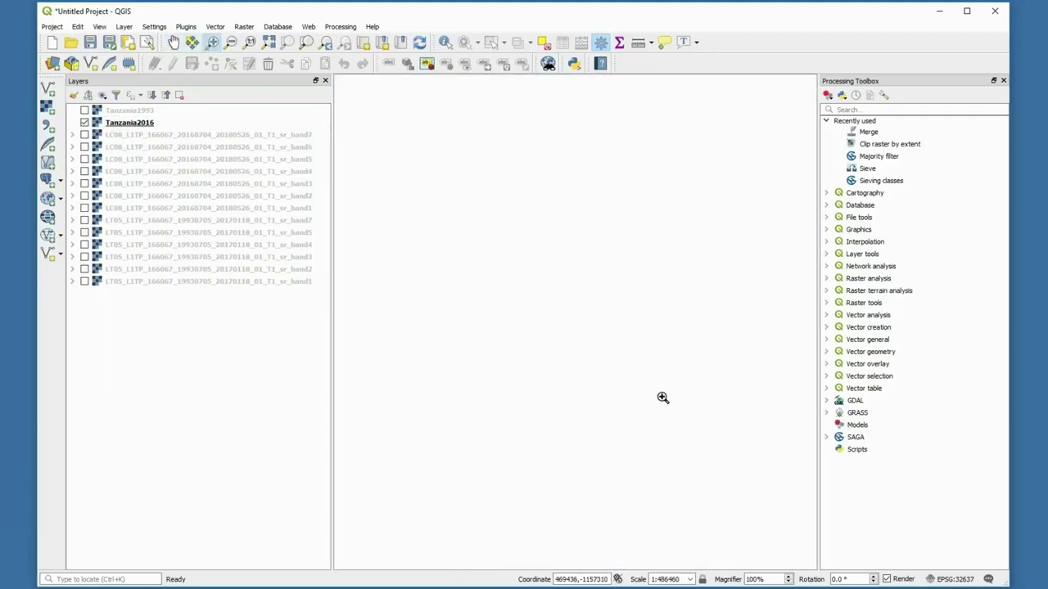
Set the Tanzania2016 layer's symbology to Band 6 for red, Band 5 for green and Band 4 for blue
right_click(130, 123)
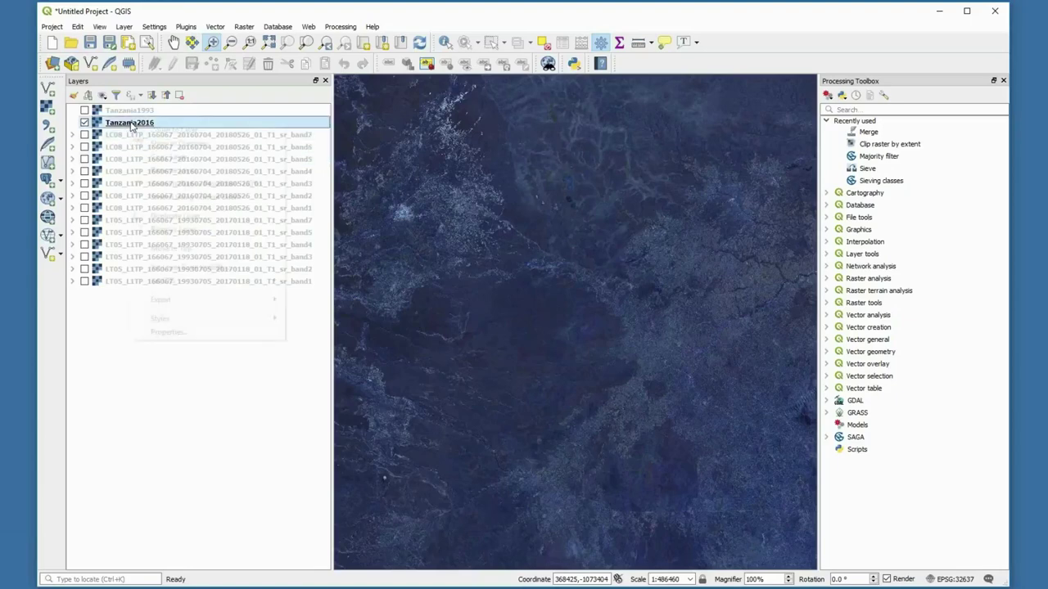
click(201, 333)
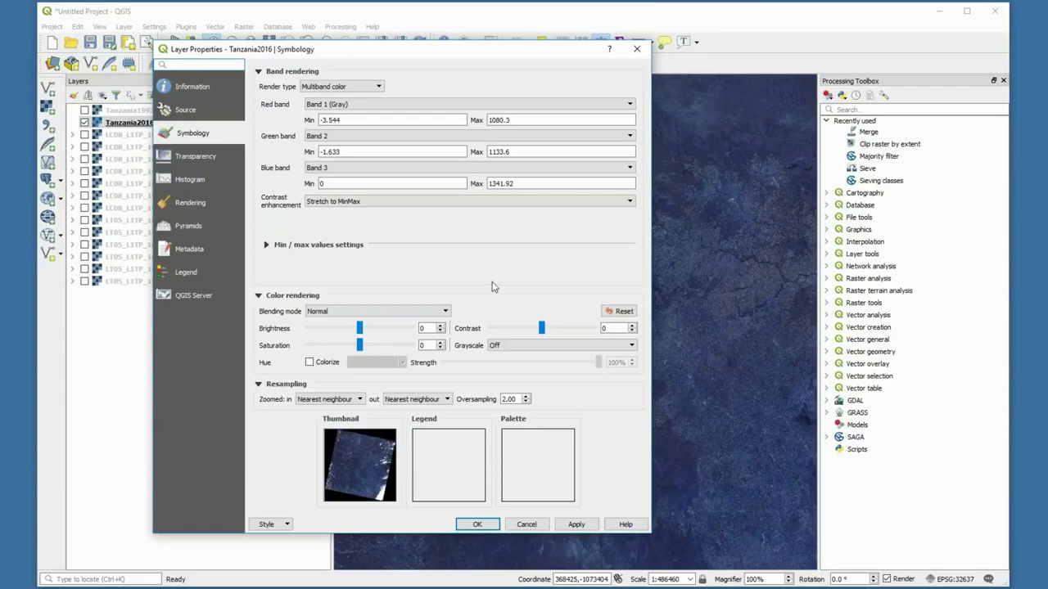
click(627, 104)
click(598, 161)
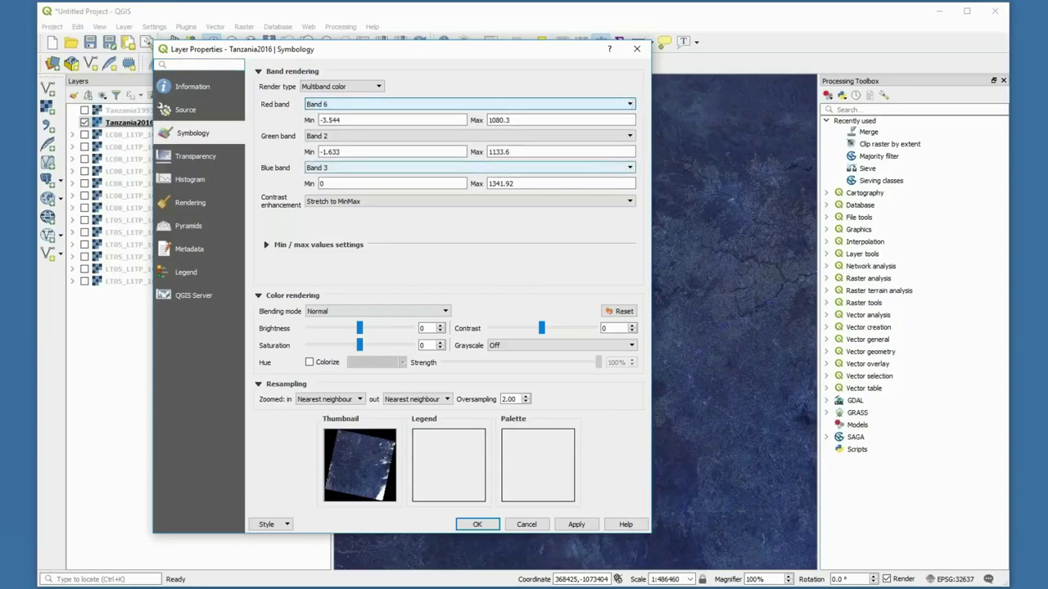
click(630, 135)
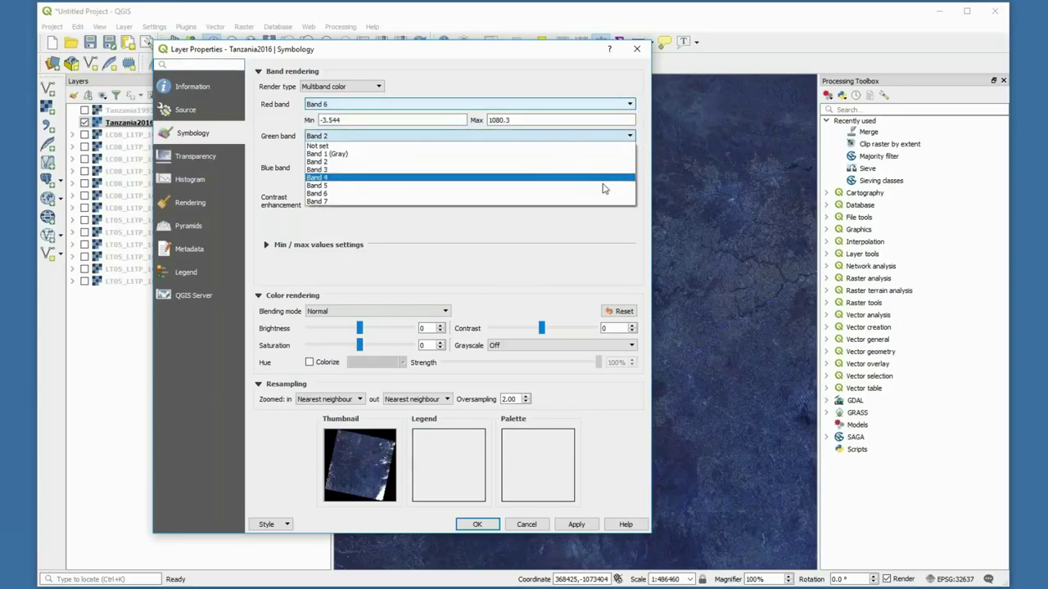
click(604, 186)
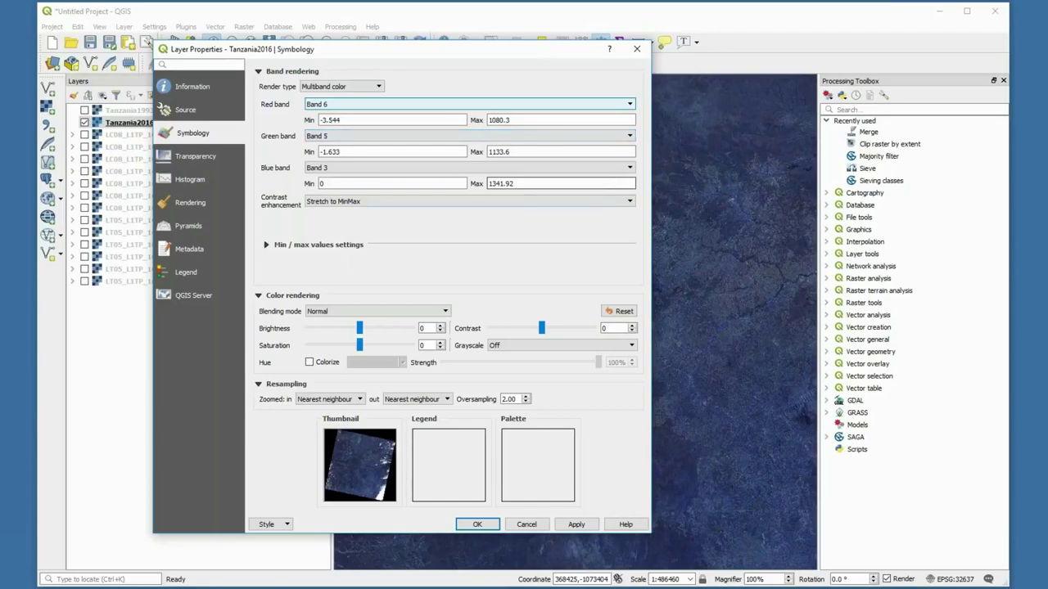
click(627, 169)
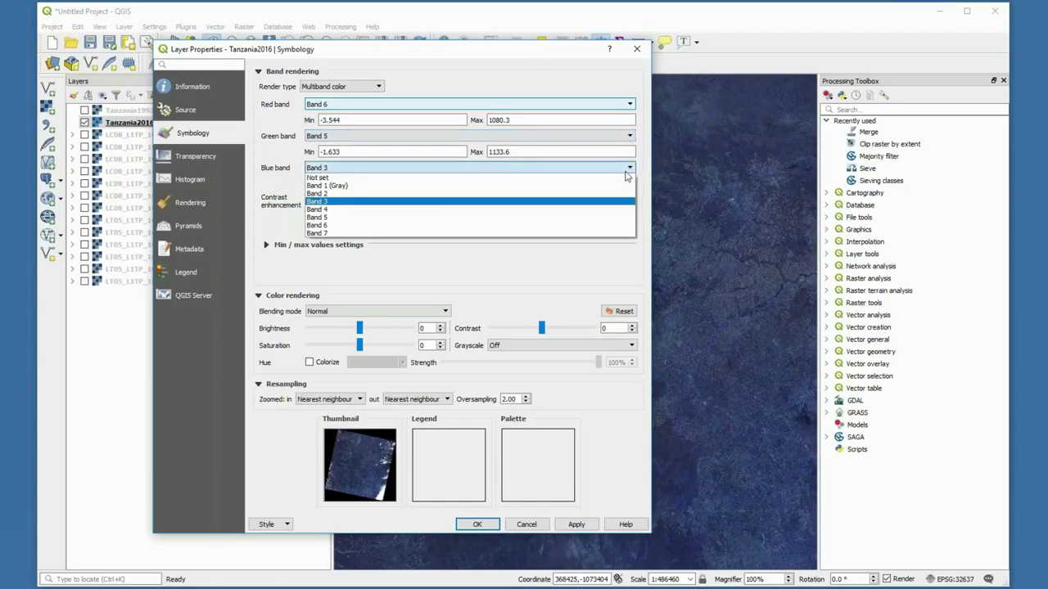
click(602, 209)
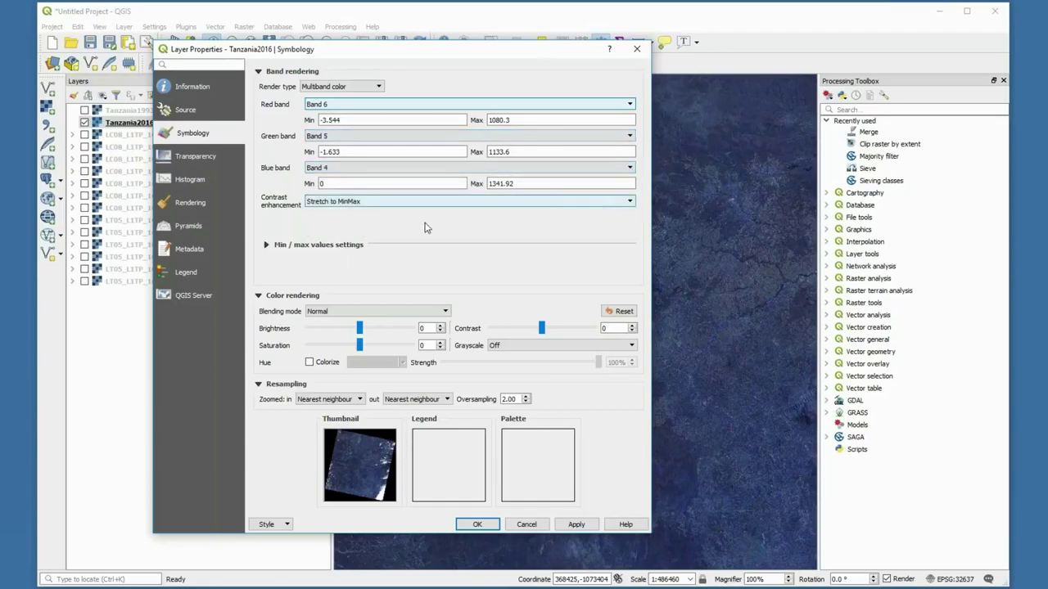
Stretch Tanzania2016 by mean +/- standard deviation × 2.00 with the statistics extent on Current canvas, and apply it
click(267, 245)
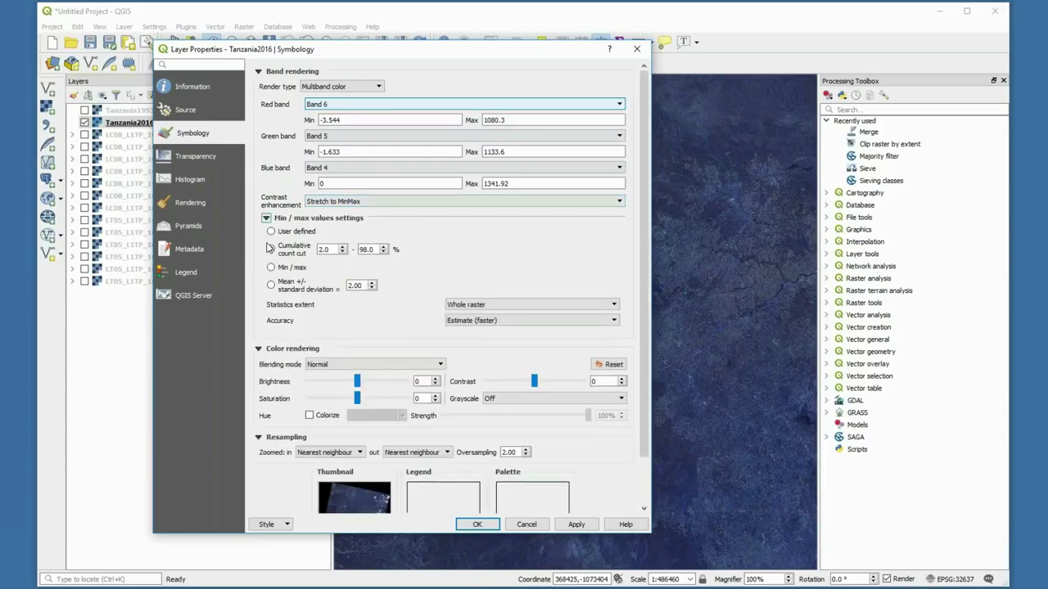
click(270, 286)
click(615, 305)
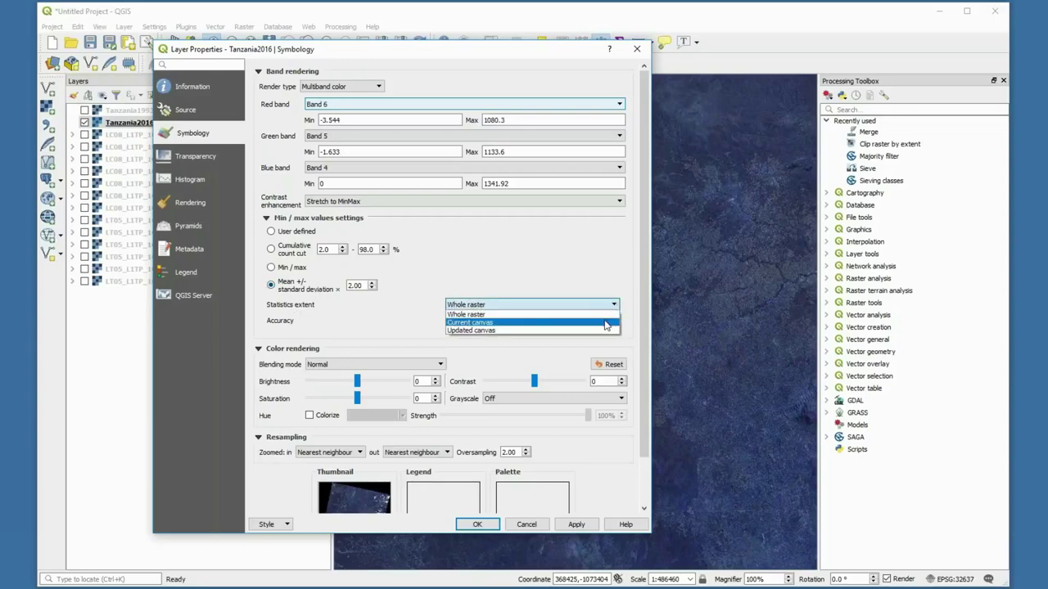
click(606, 323)
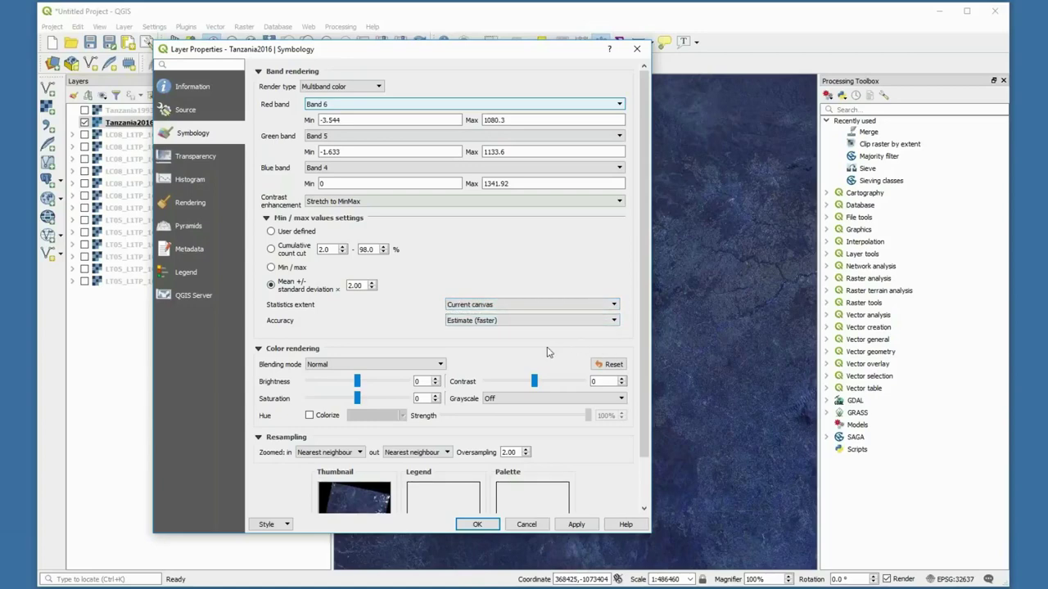
click(576, 524)
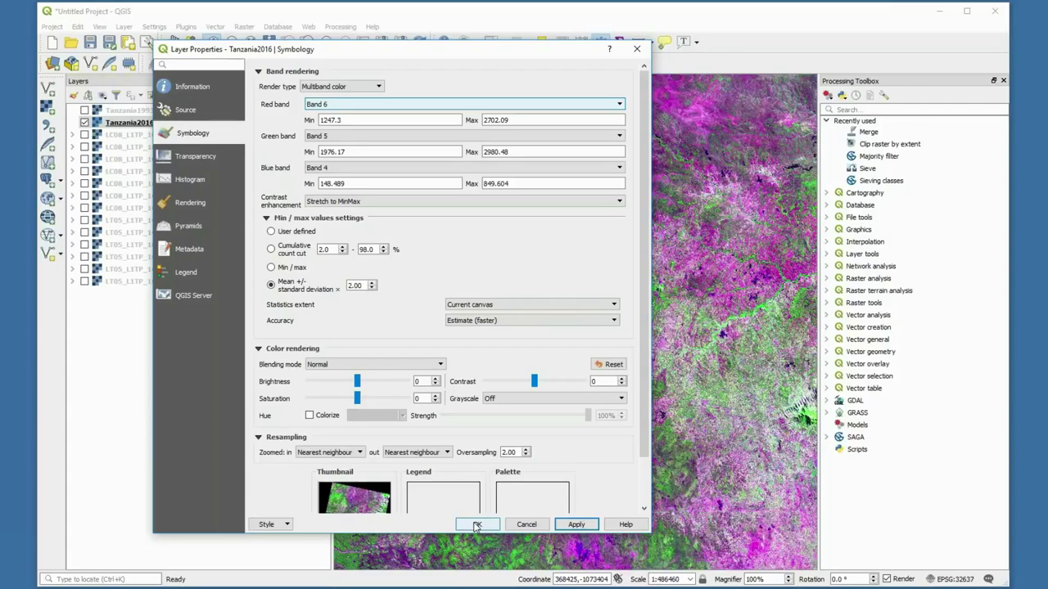
click(477, 524)
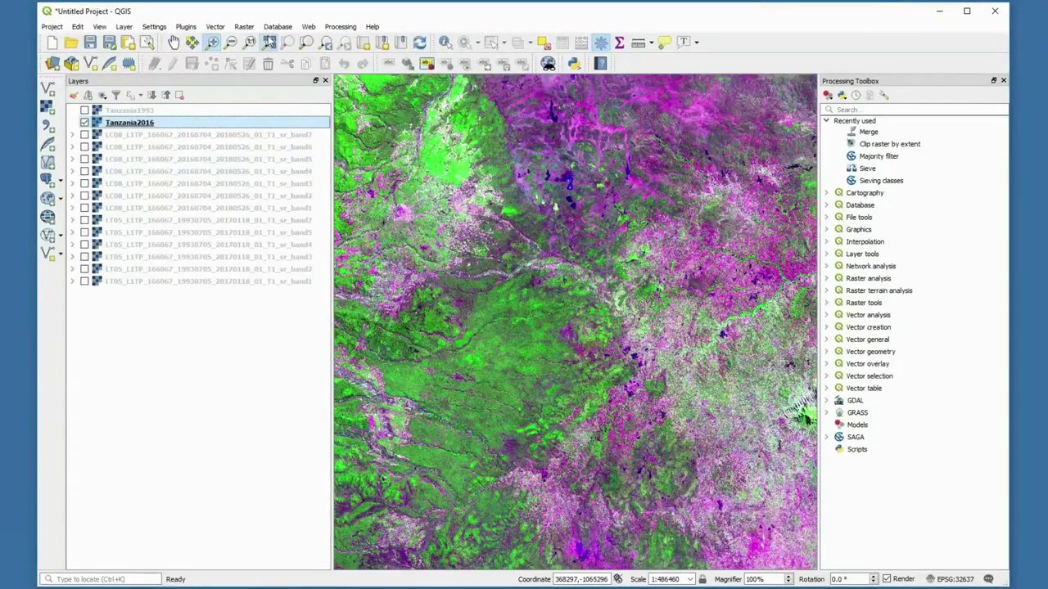
Compare Tanzania1993 with Tanzania2016 at full extent by switching the Tanzania1993 layer's visibility, ending with it shown
click(269, 42)
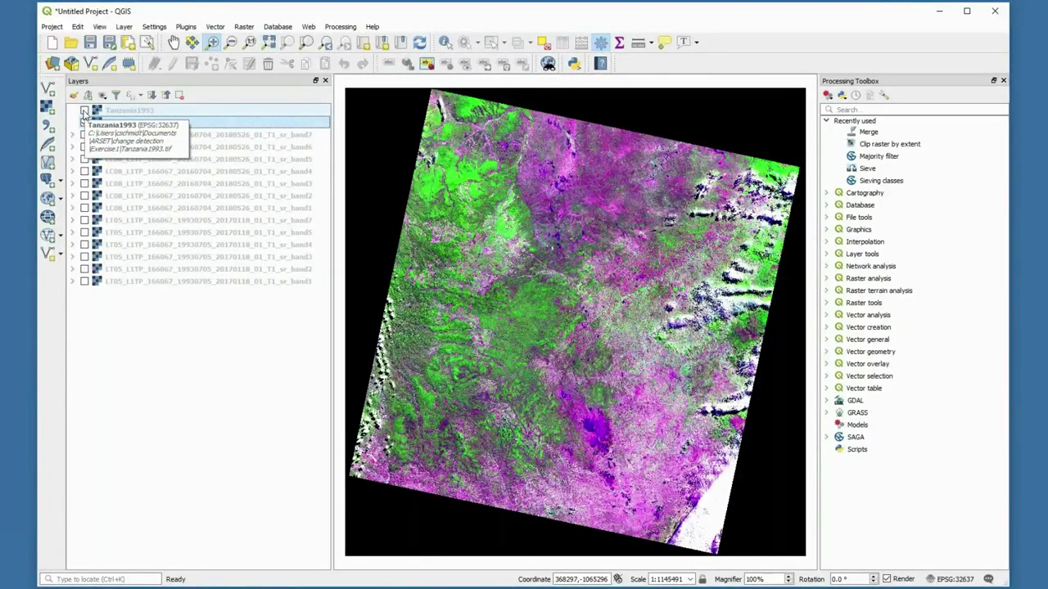
click(84, 111)
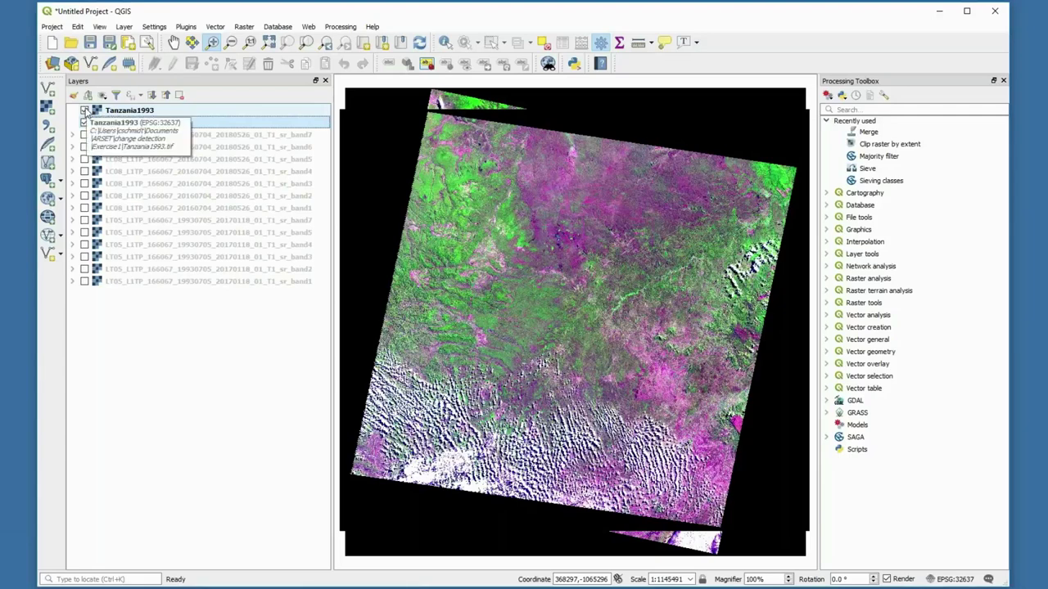
click(84, 111)
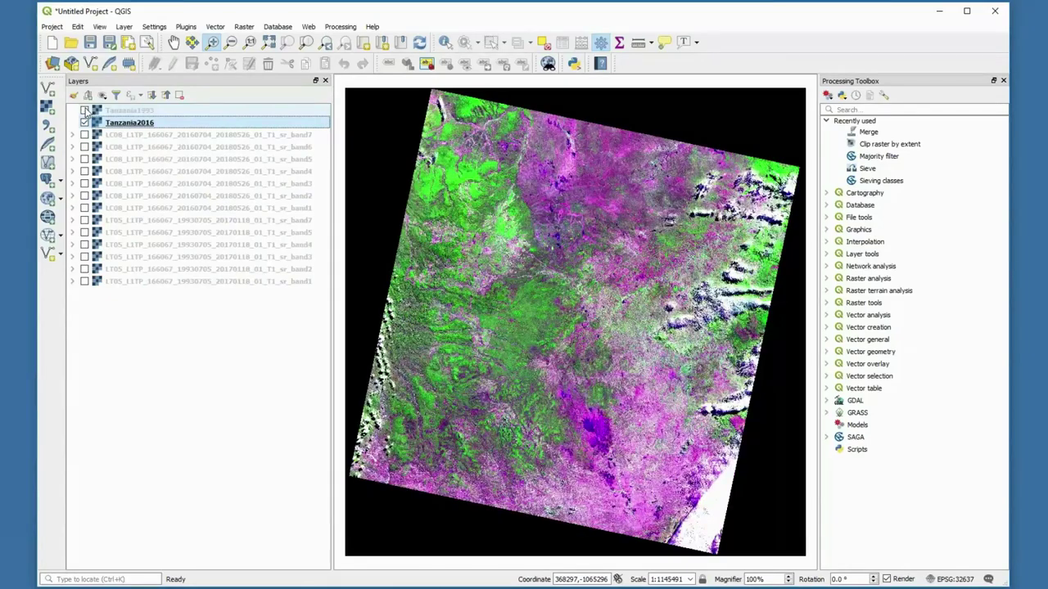
click(84, 110)
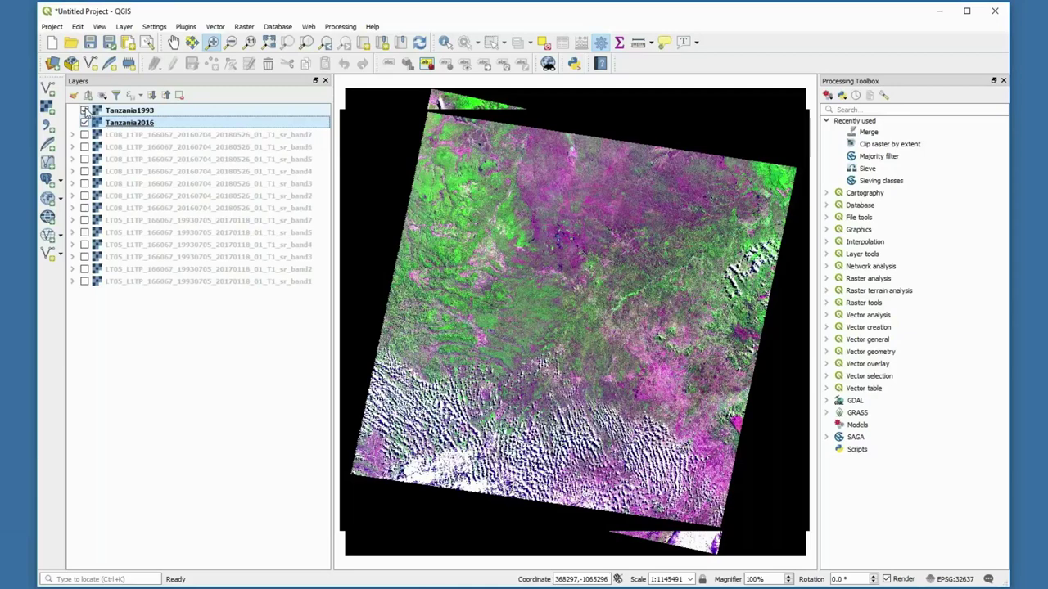
Start Clip Raster by Extent with Tanzania1993 as the input layer
click(84, 110)
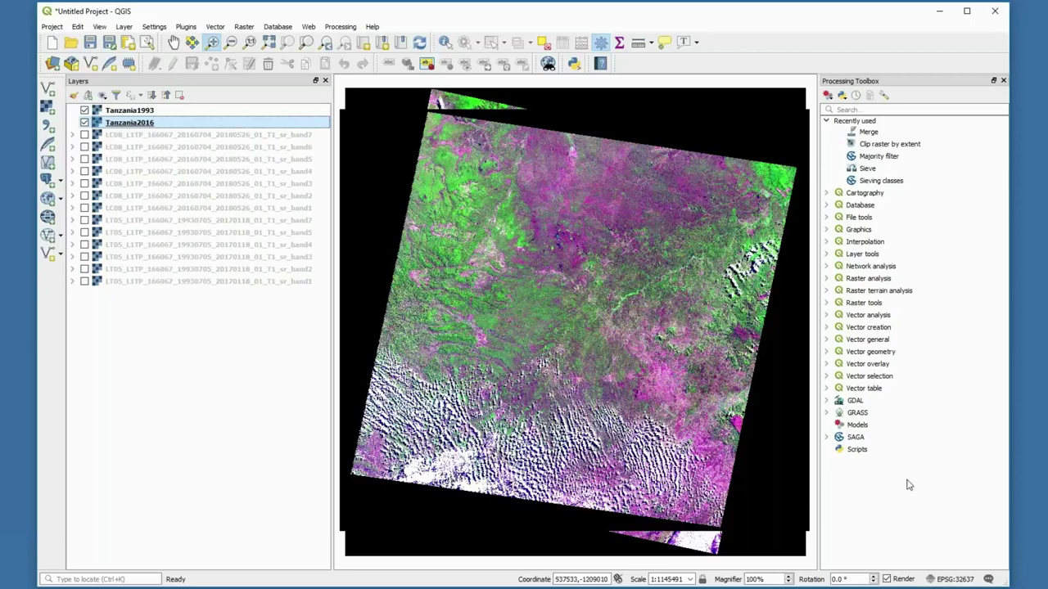
click(243, 27)
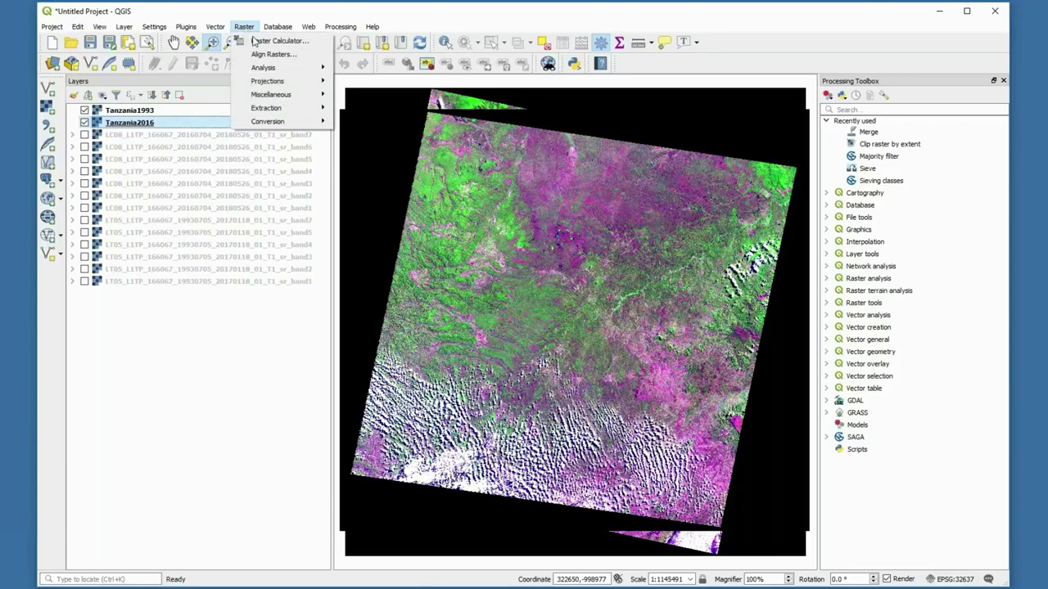
mouse_move(266, 110)
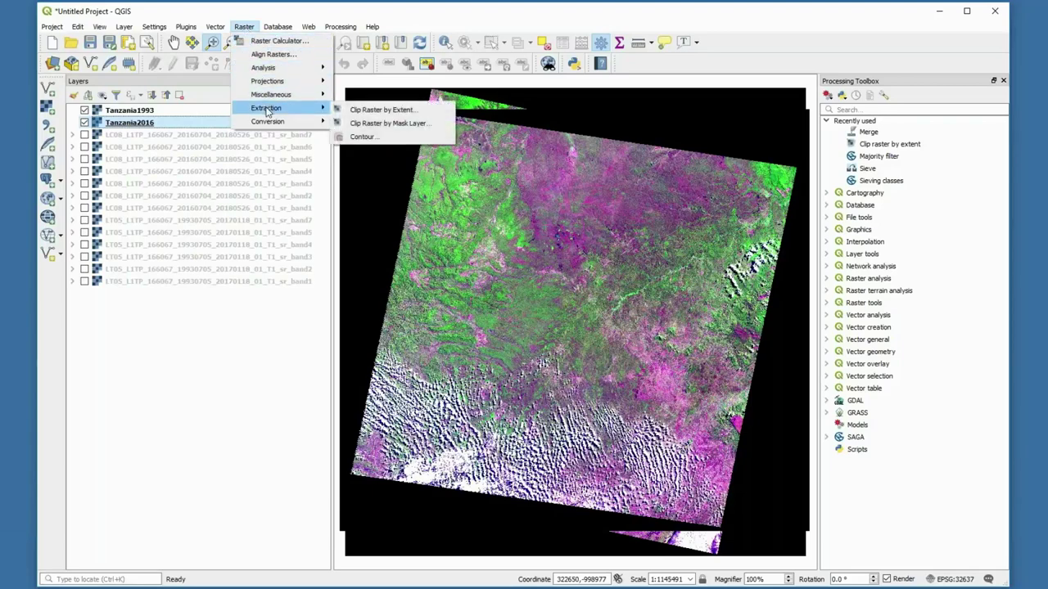
click(366, 111)
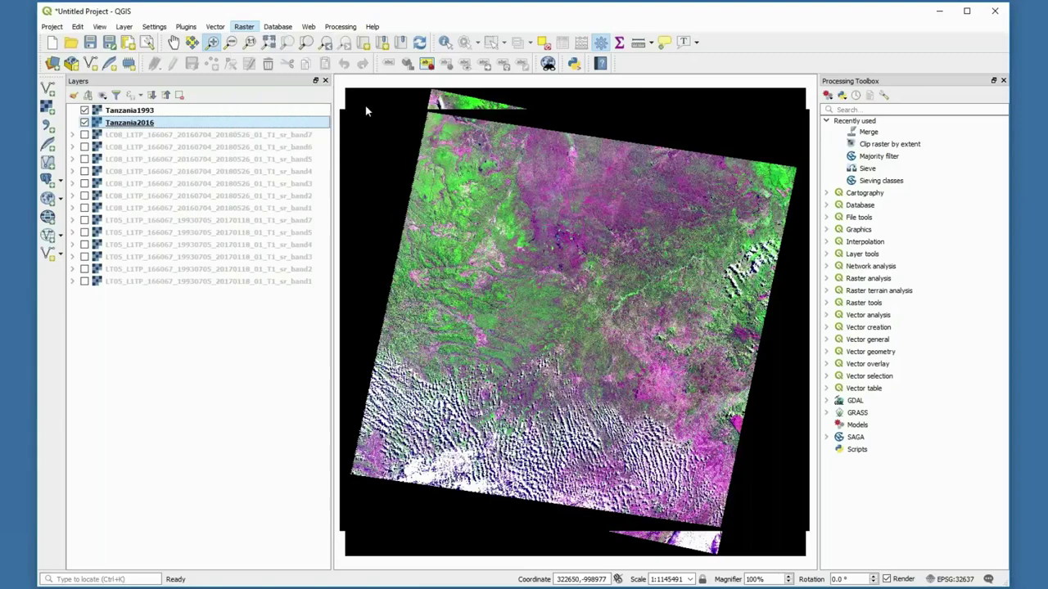
drag(668, 85, 603, 106)
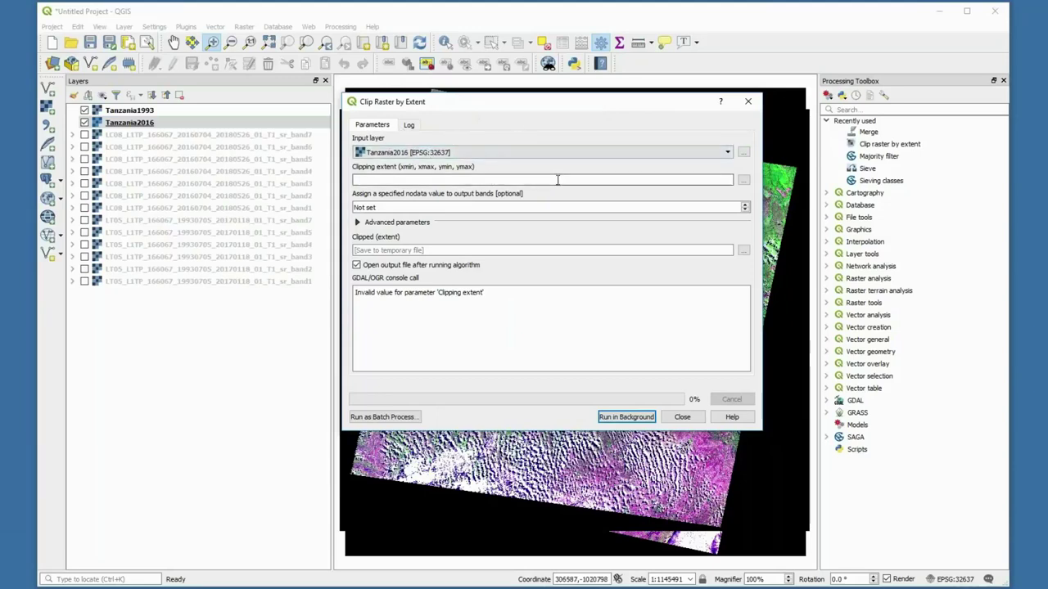
click(727, 153)
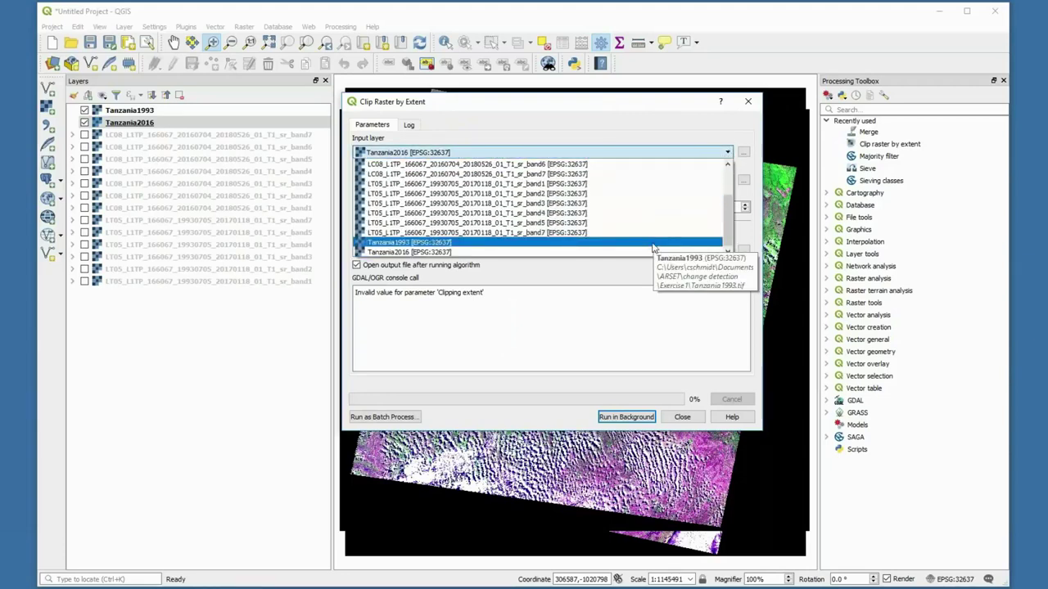
click(653, 243)
Enter 342375,393255,-1113255,-1068135 as the clipping extent for Tanzania1993
click(653, 179)
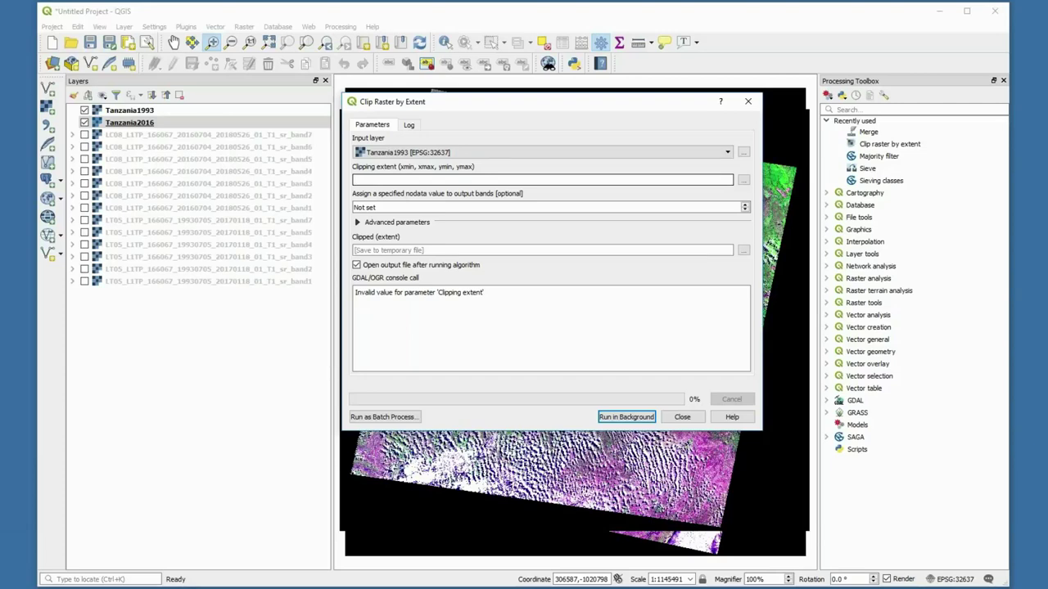
text(3)
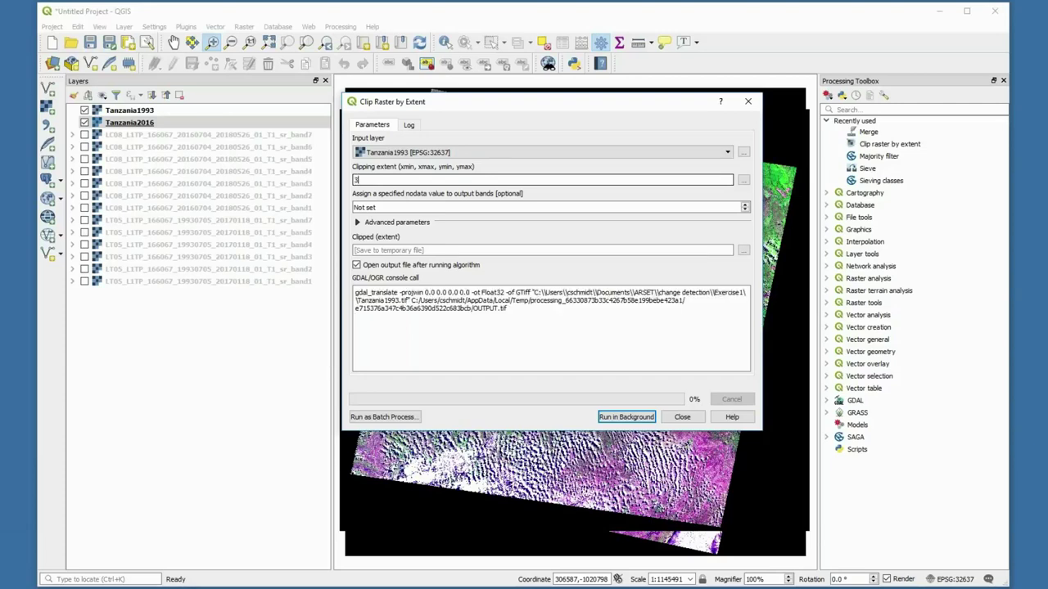
text(4)
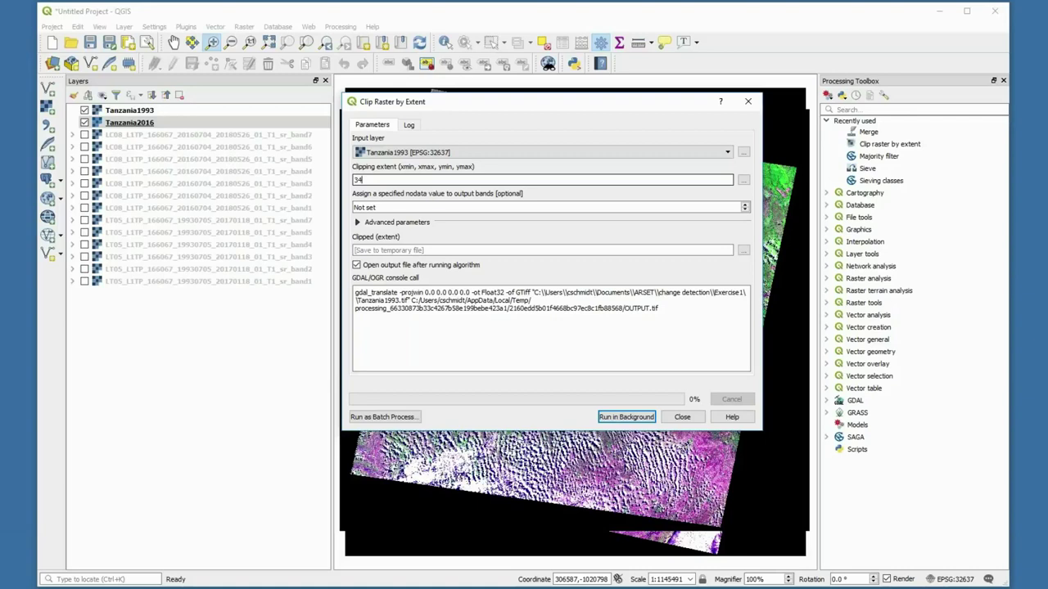
text(2375,393)
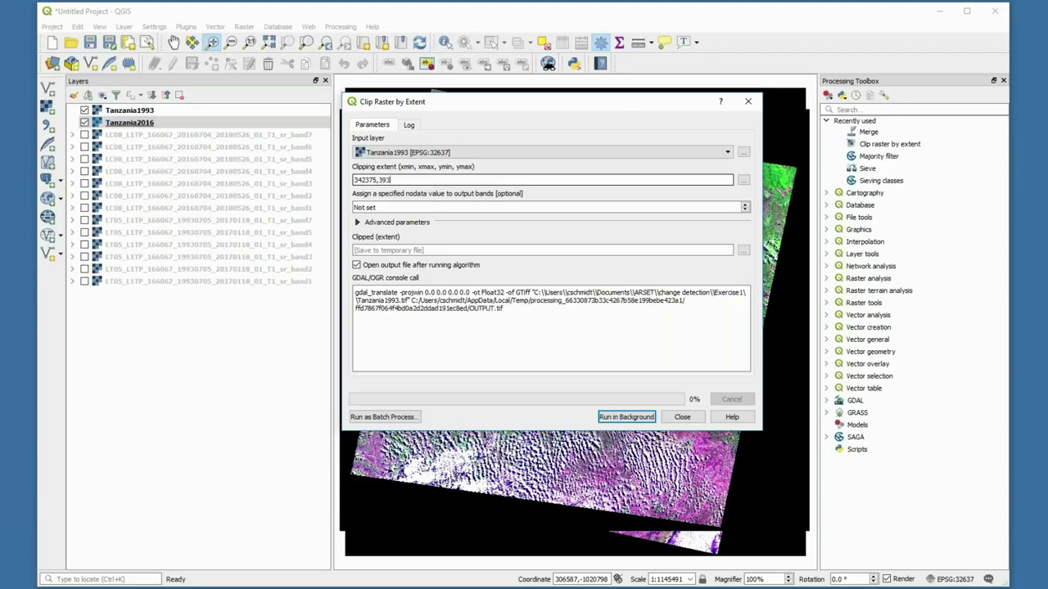
text(25)
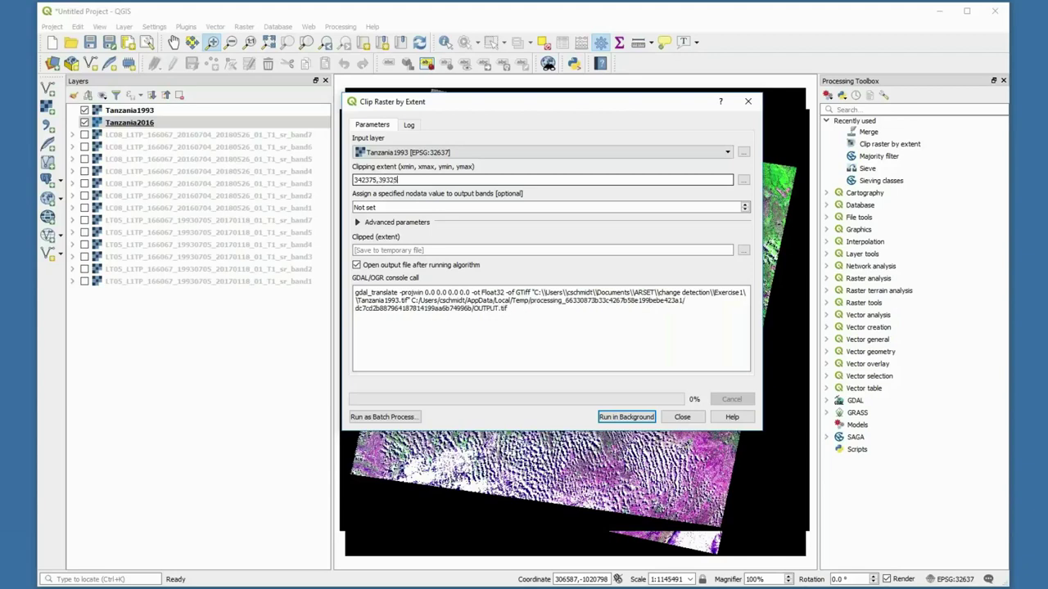
text(5,)
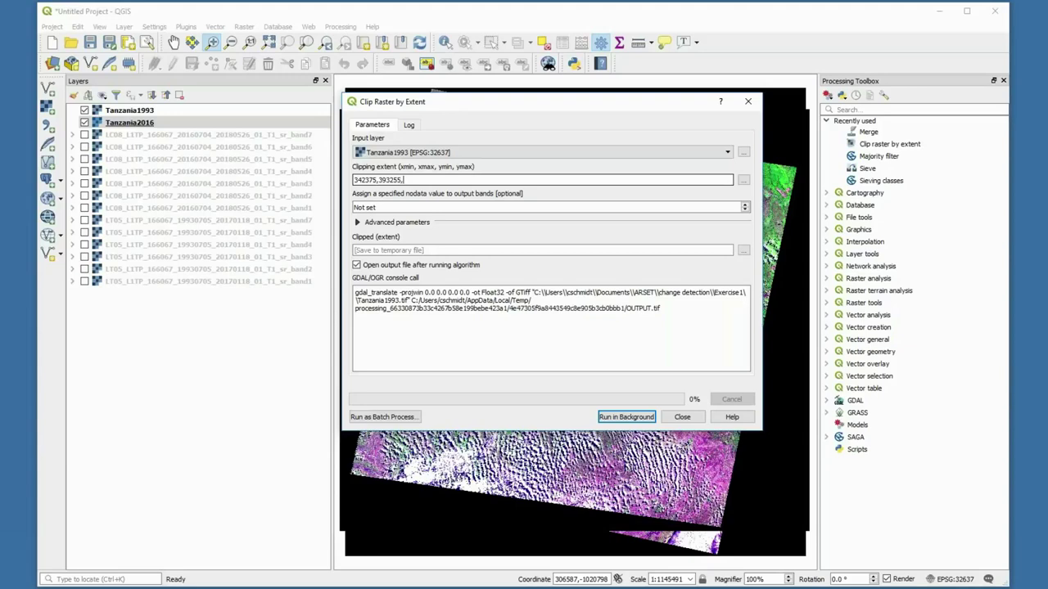
text(-111)
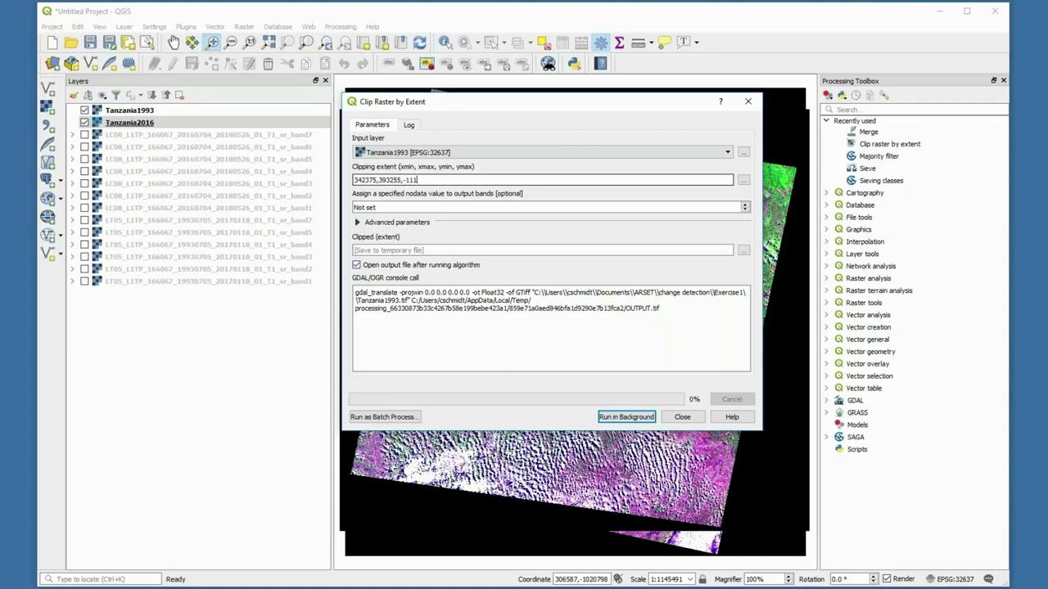
text(3255)
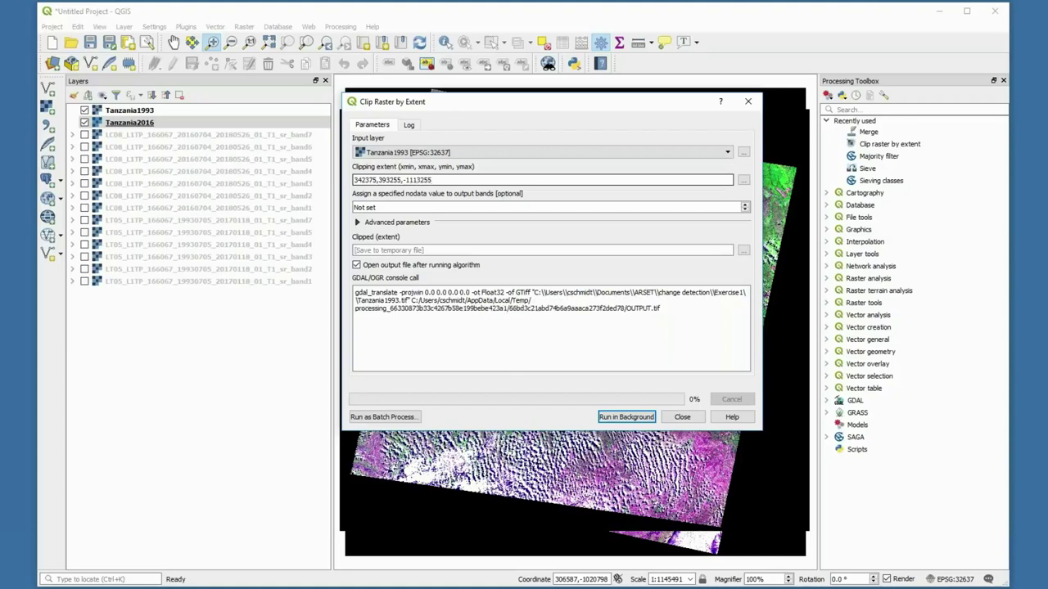
text(,)
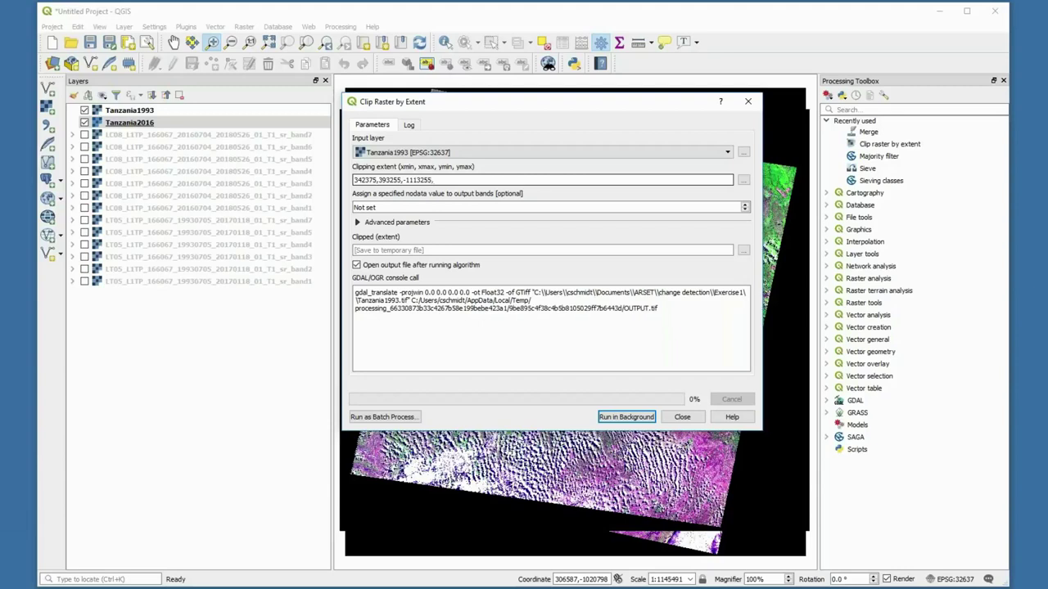
text(-)
text(1)
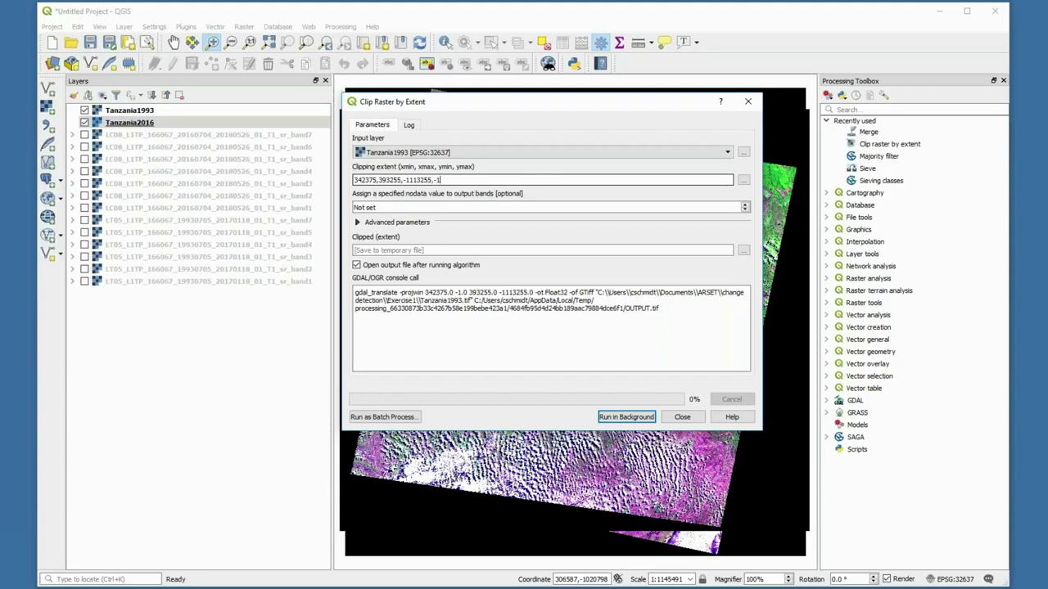
text(06)
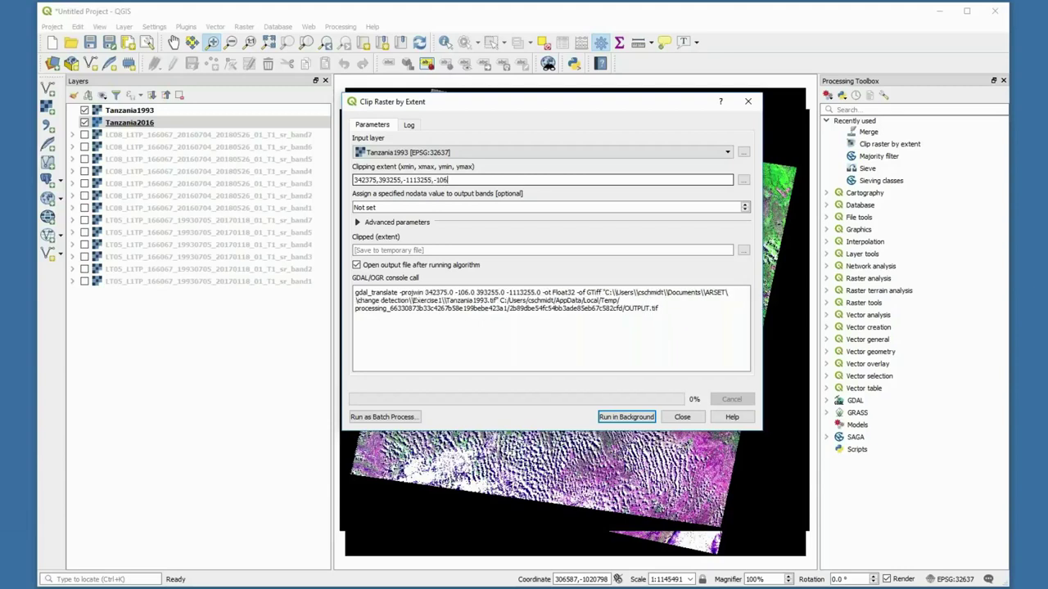
text(81)
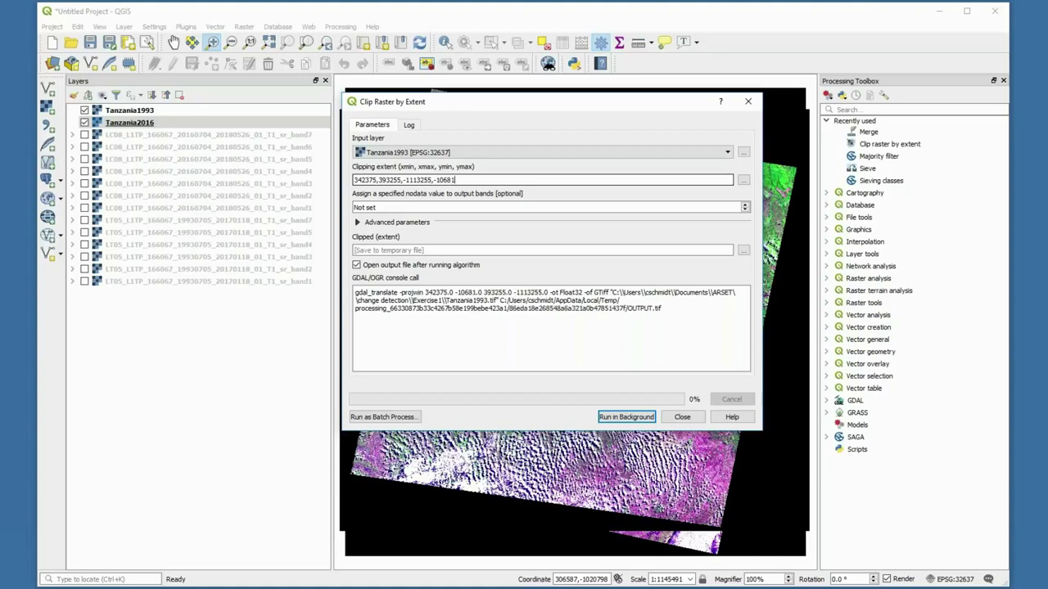
text(35)
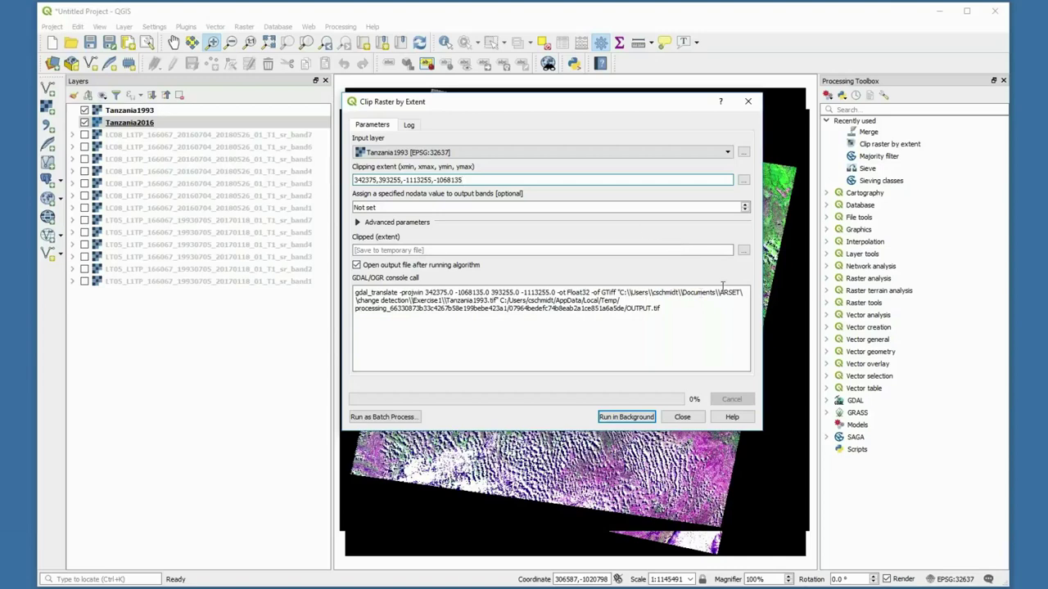
Browse the Exercise1 folder as the save location for the clipped raster, and close the clip tool without saving or running it
click(744, 253)
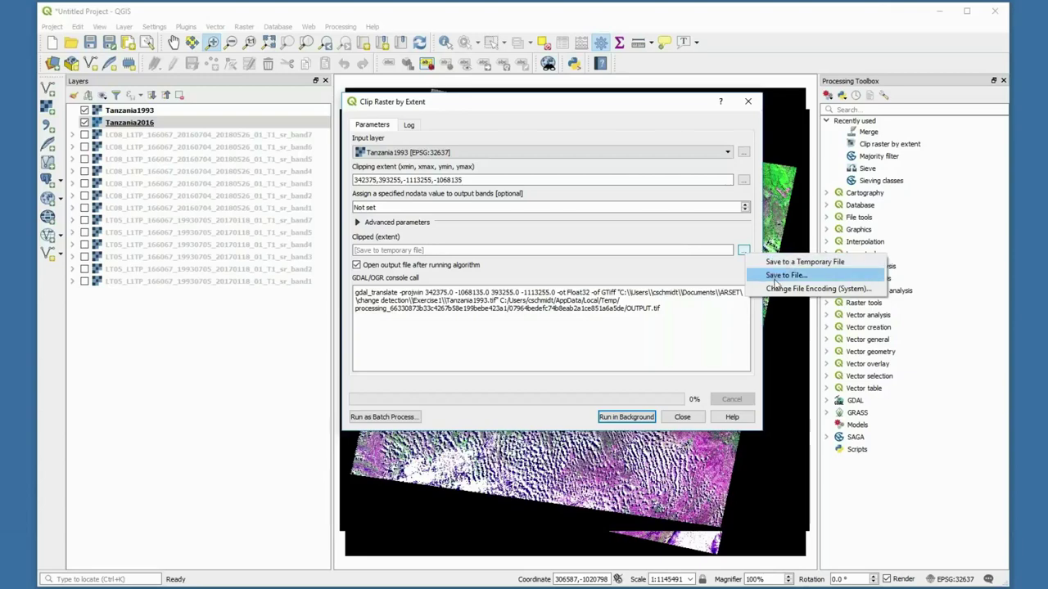
click(775, 283)
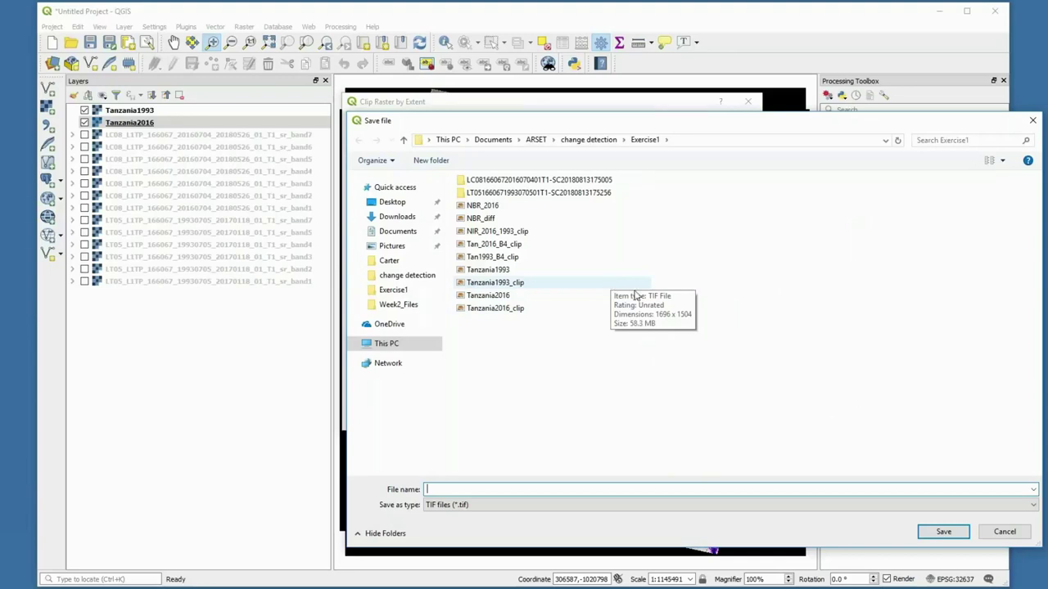
click(1013, 533)
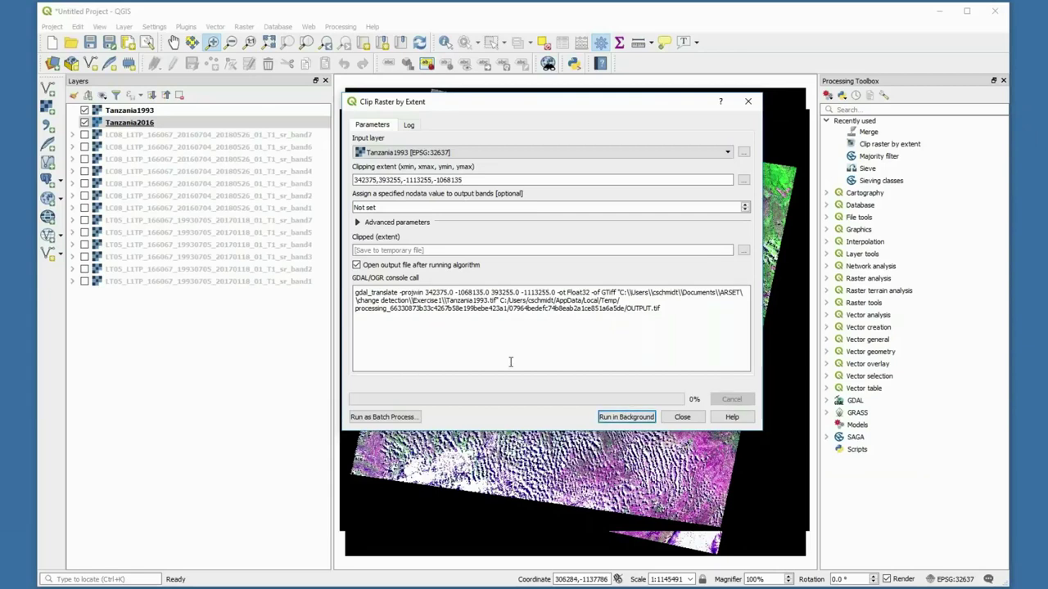
click(682, 417)
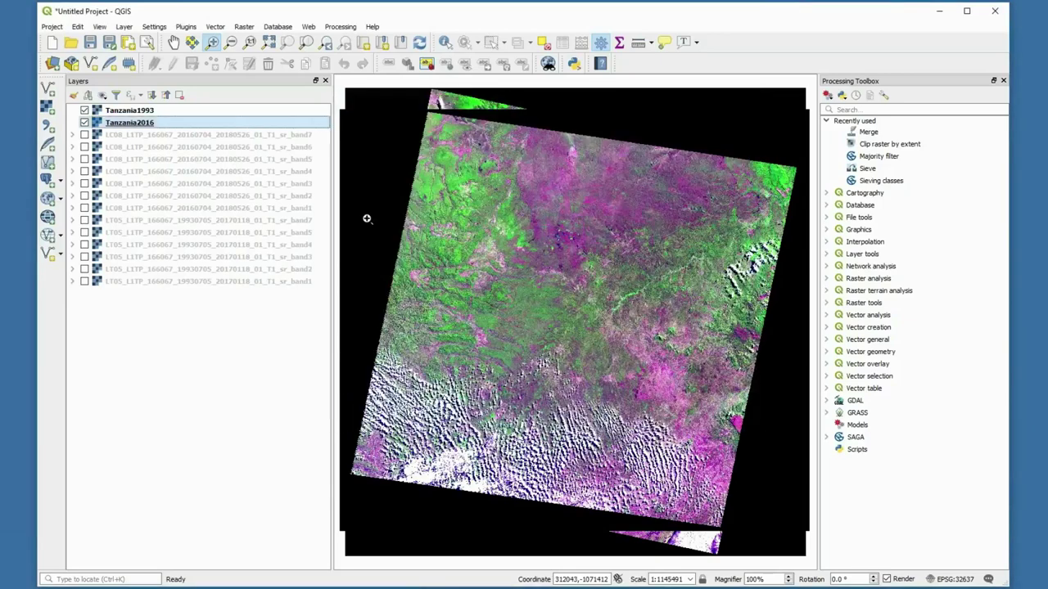
Add the existing Tanzania1993_clip raster from the Exercise1 folder to the project
click(47, 108)
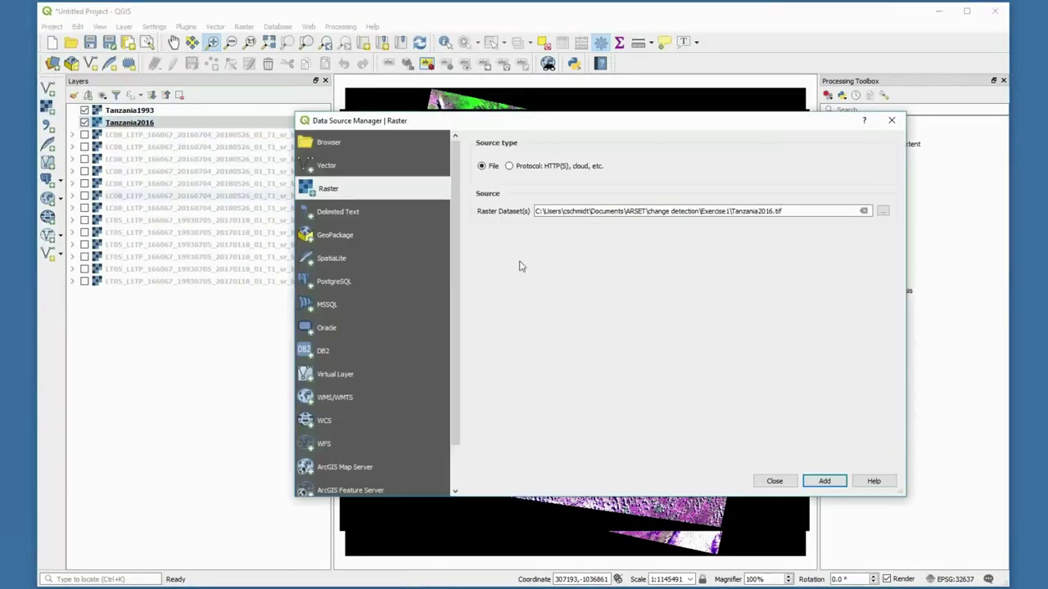
click(864, 211)
click(882, 211)
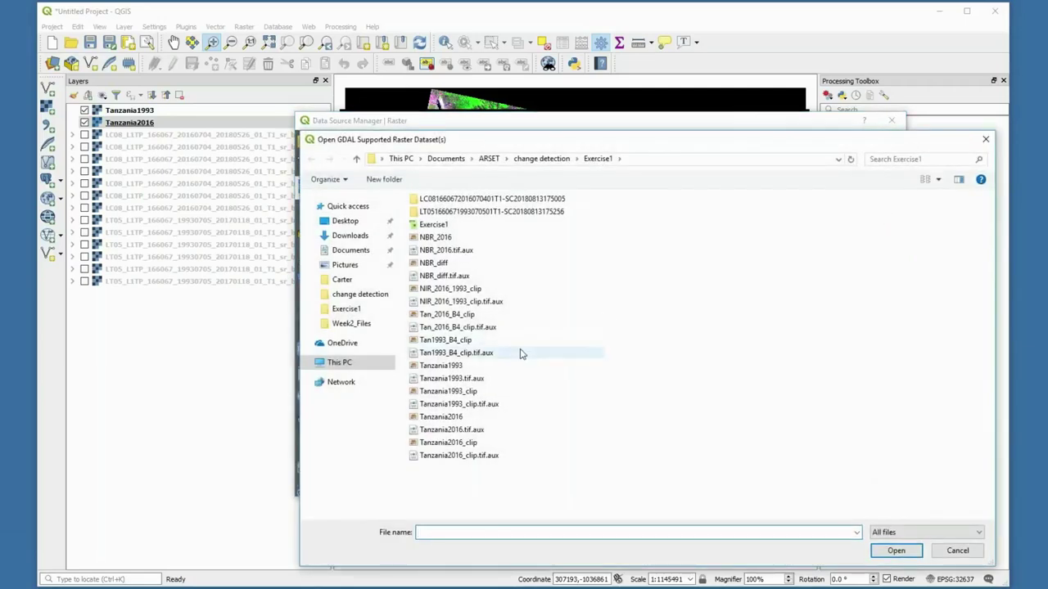
click(515, 396)
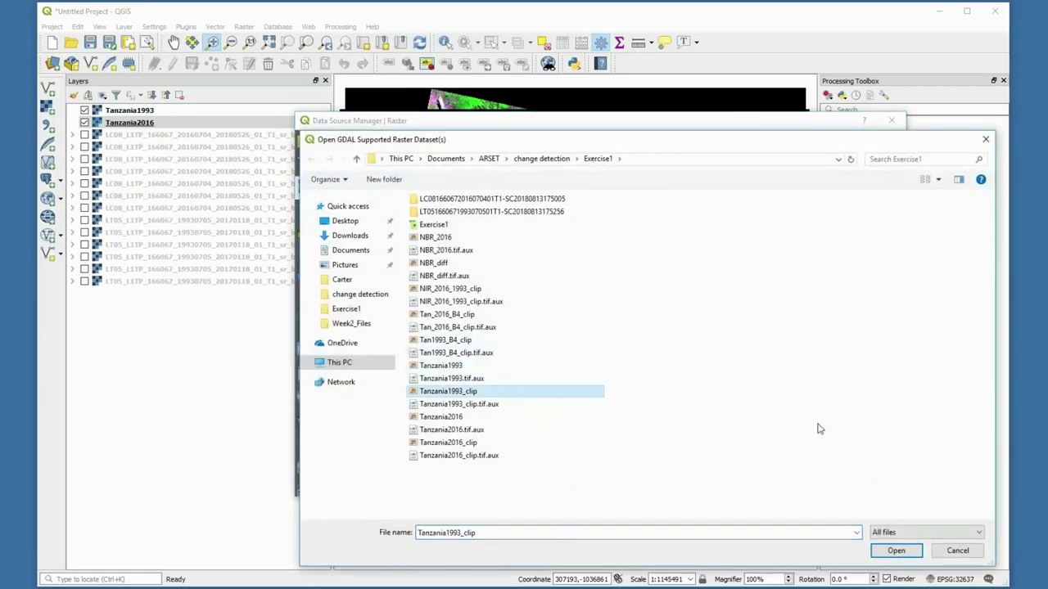
click(896, 555)
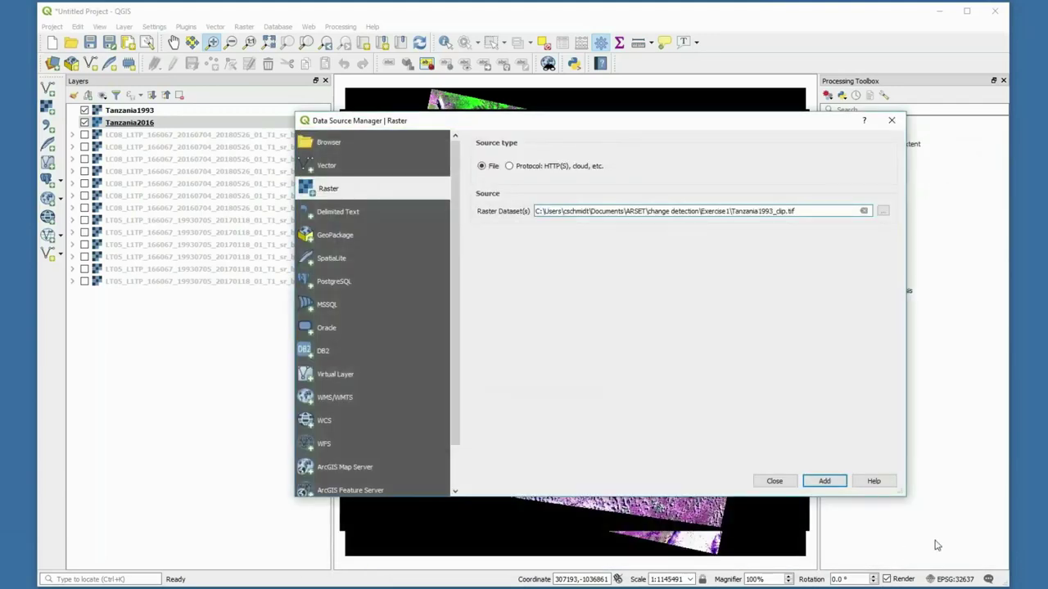
click(822, 481)
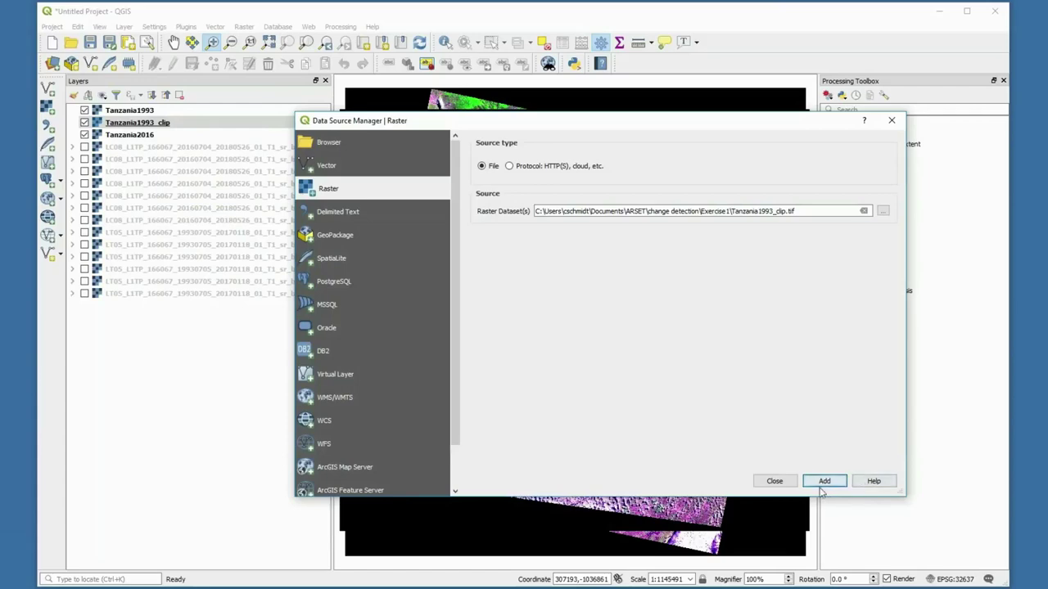
click(774, 481)
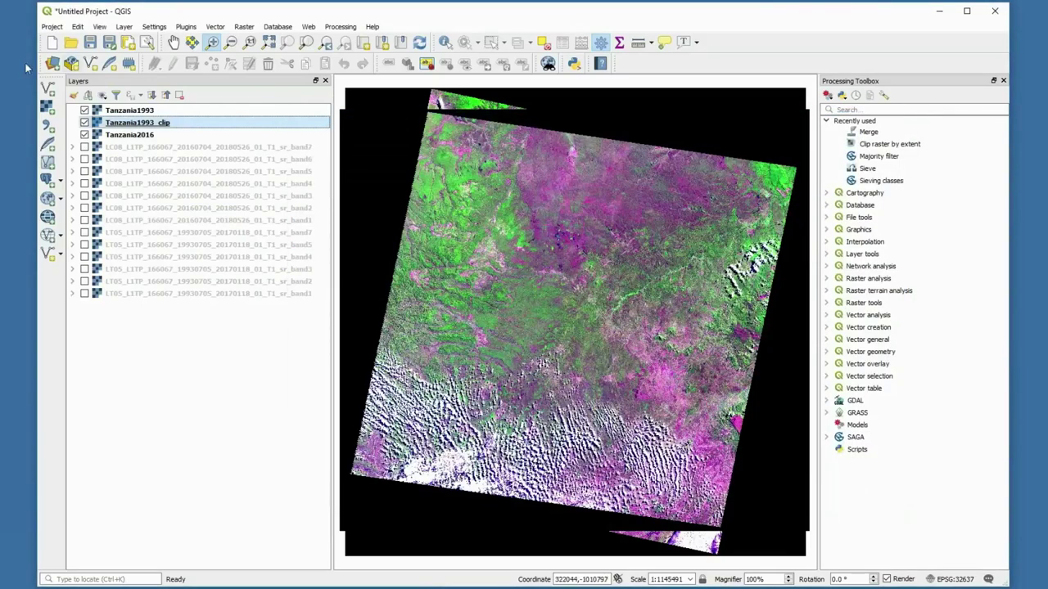
Check the visibility of the Tanzania1993_clip layer and move it above Tanzania1993 in the layer order, leaving it shown
click(85, 123)
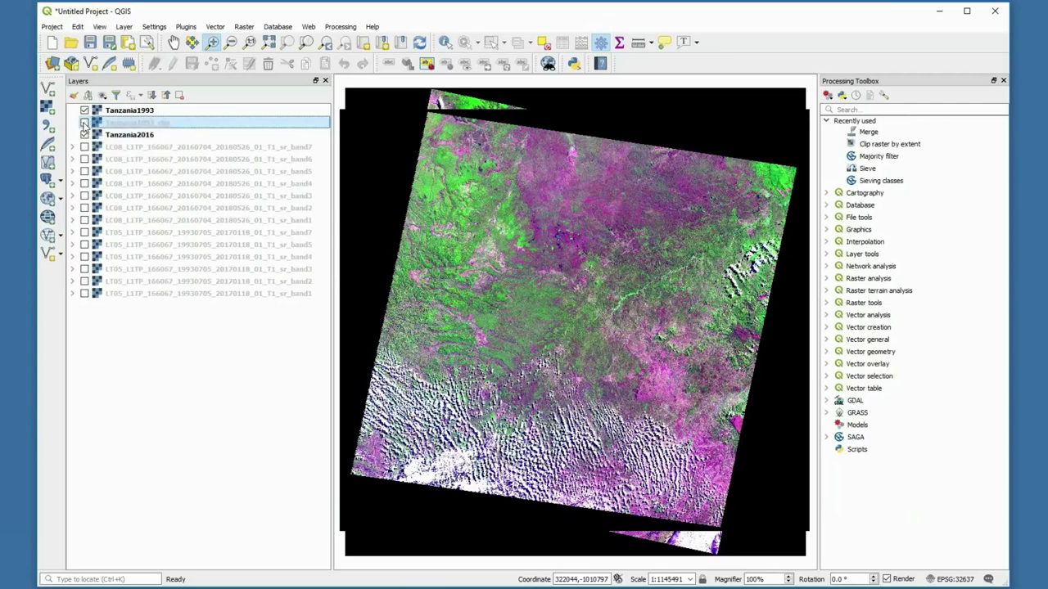
click(84, 123)
mouse_move(130, 124)
mouse_down()
mouse_move(164, 114)
mouse_move(137, 122)
mouse_move(143, 117)
mouse_move(135, 133)
mouse_up()
ctrl+click(152, 110)
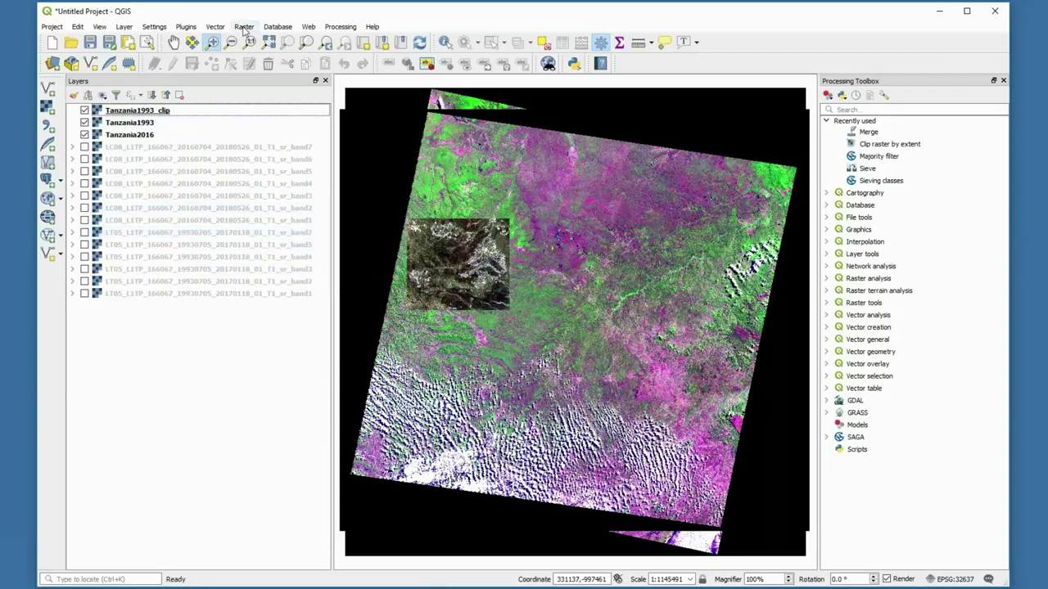
Try taking the clipping extent from the Tanzania1993_clip layer in Clip Raster by Extent, and close the tool without running it
click(243, 27)
mouse_move(264, 115)
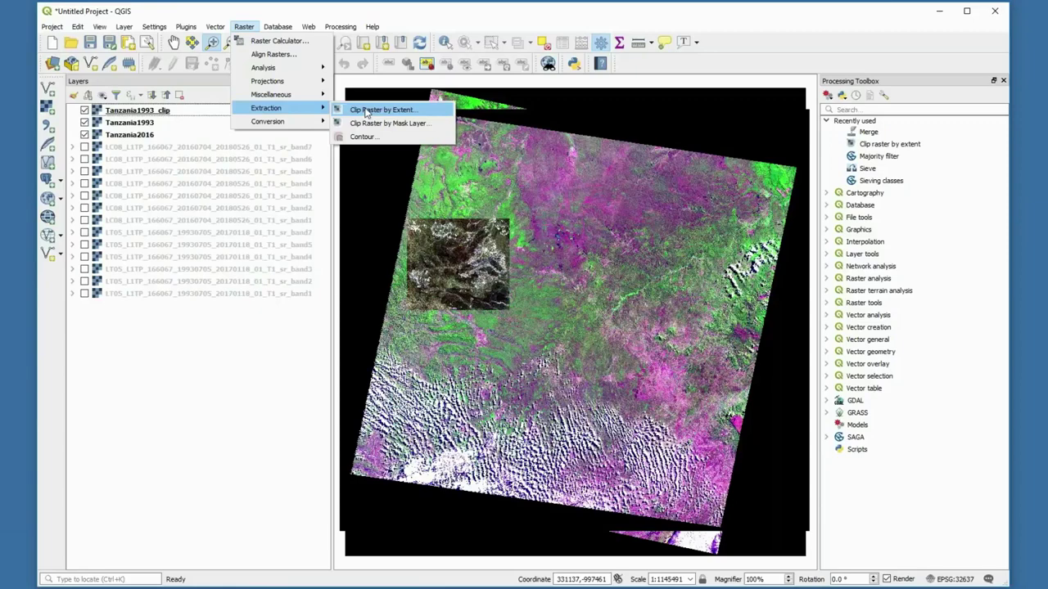
click(365, 112)
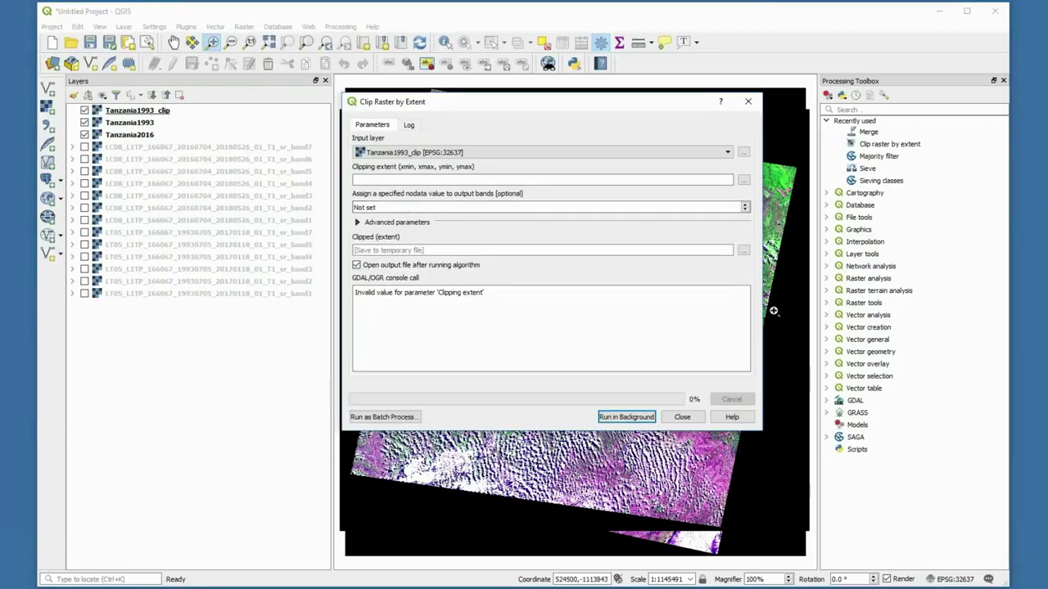
click(744, 180)
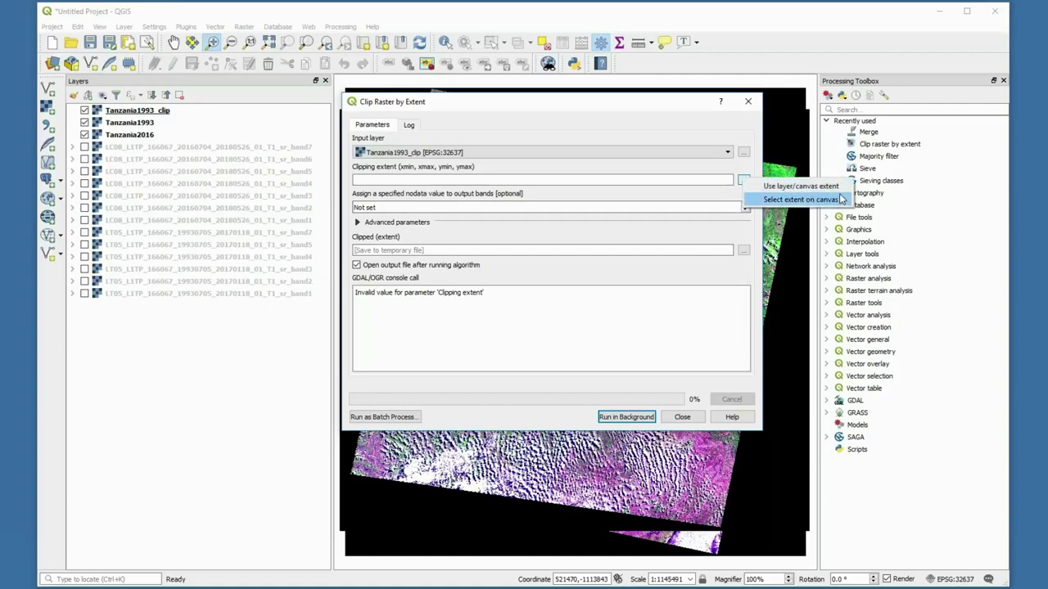
click(800, 187)
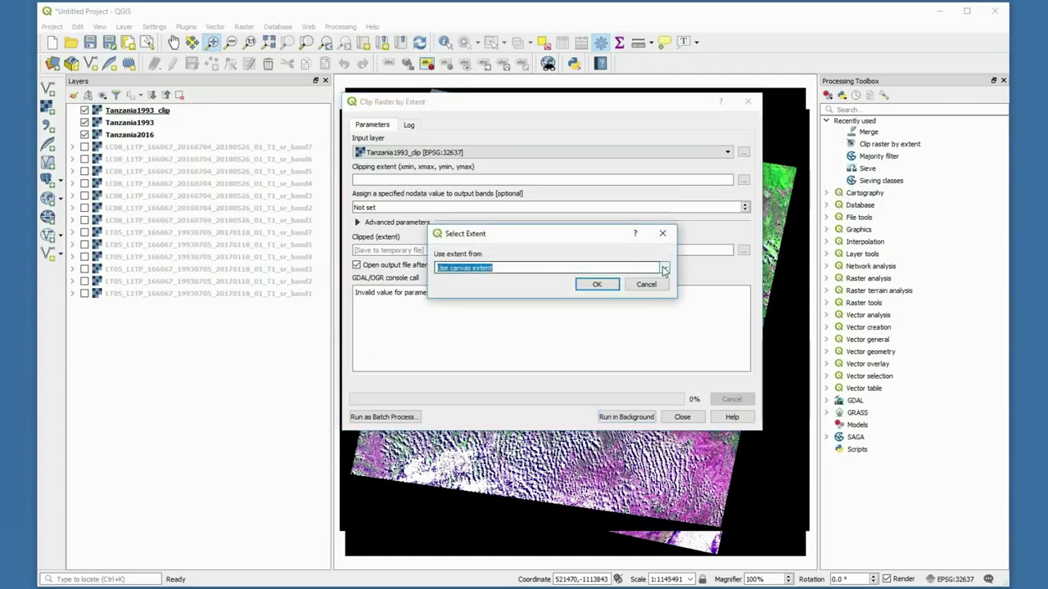
click(663, 268)
drag(668, 299, 668, 327)
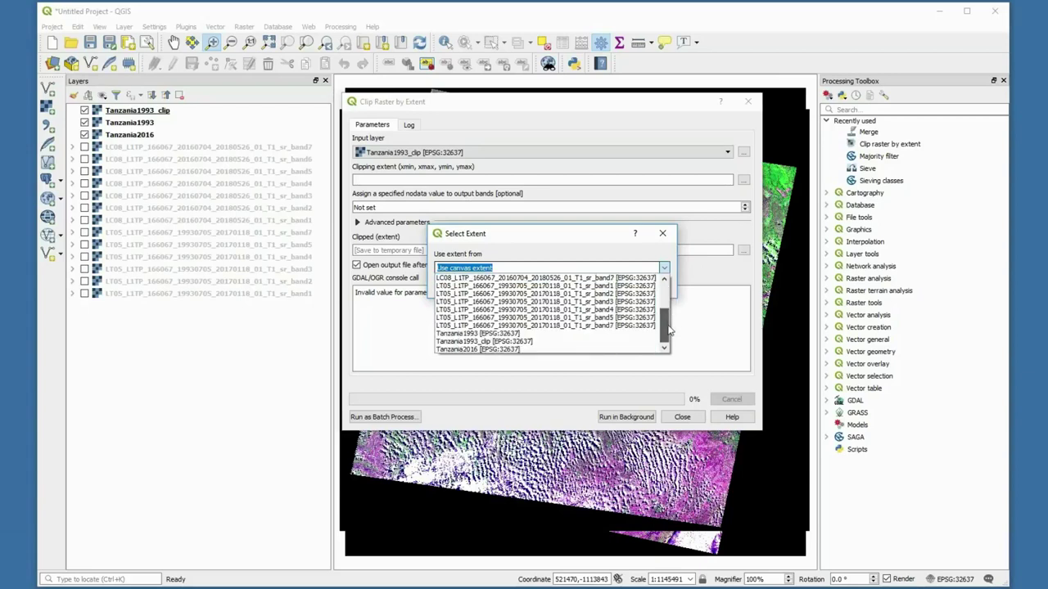
click(573, 341)
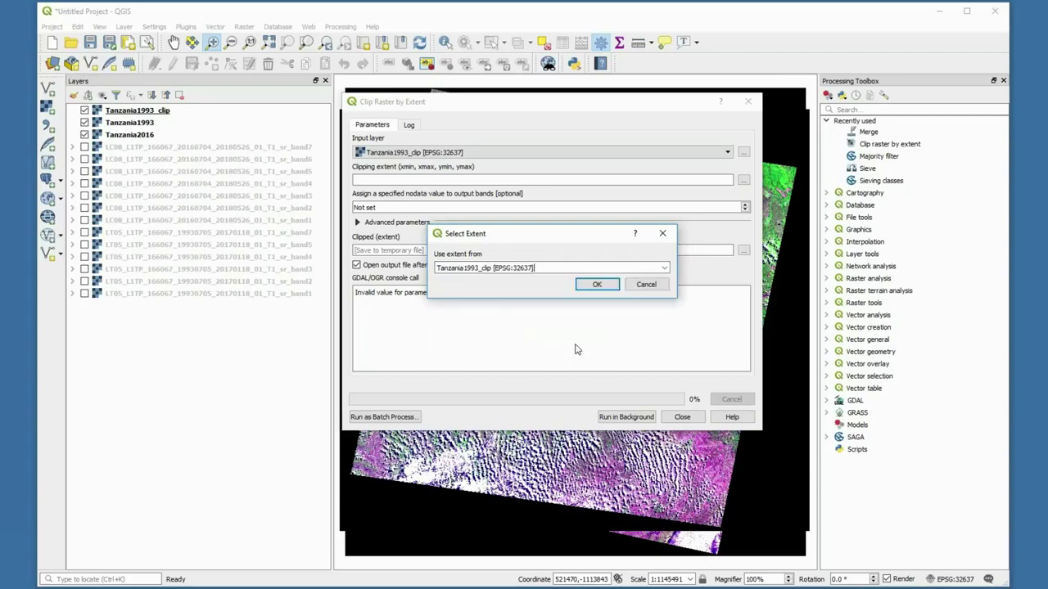
click(598, 285)
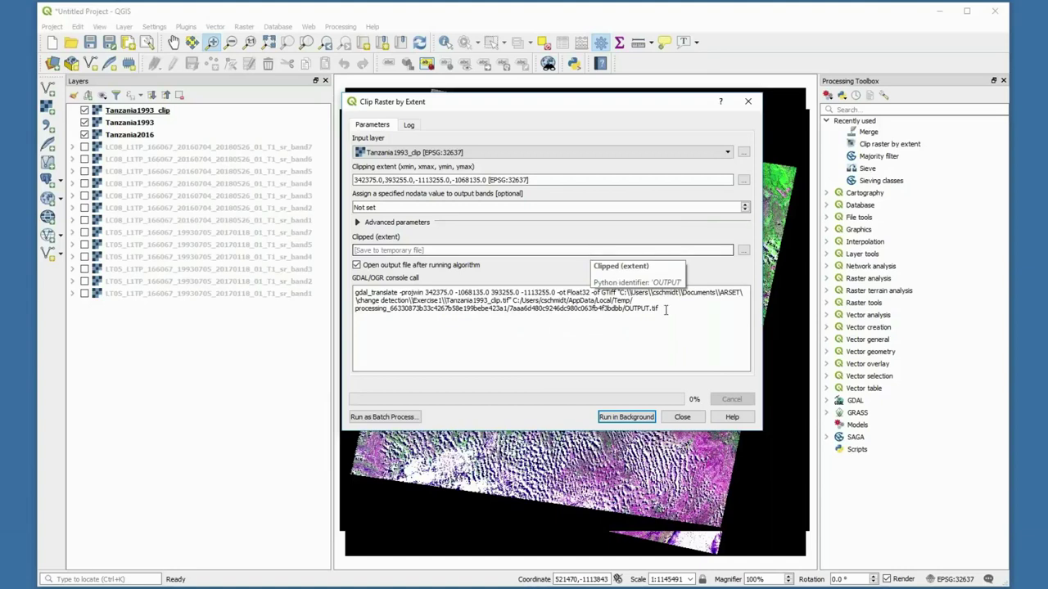
click(682, 416)
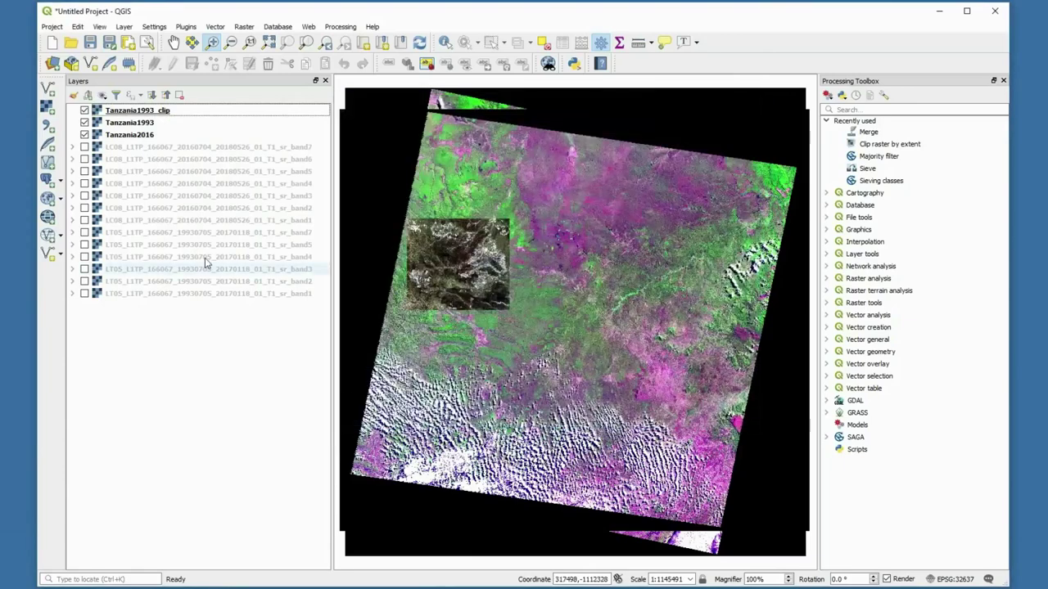
Add the existing Tanzania2016_clip raster from the Exercise1 folder to the project
click(48, 106)
click(882, 212)
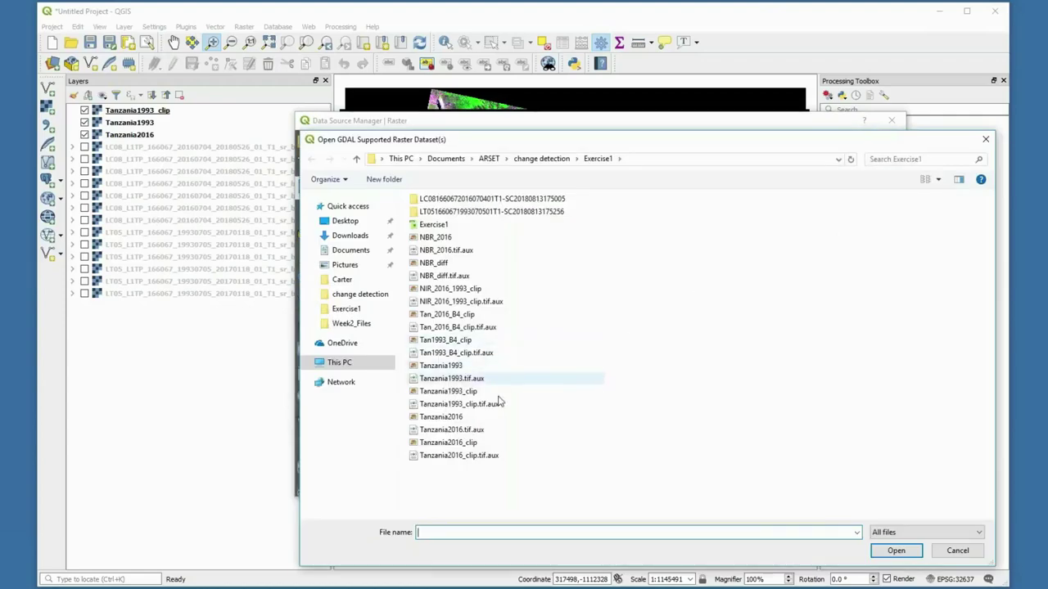
click(503, 442)
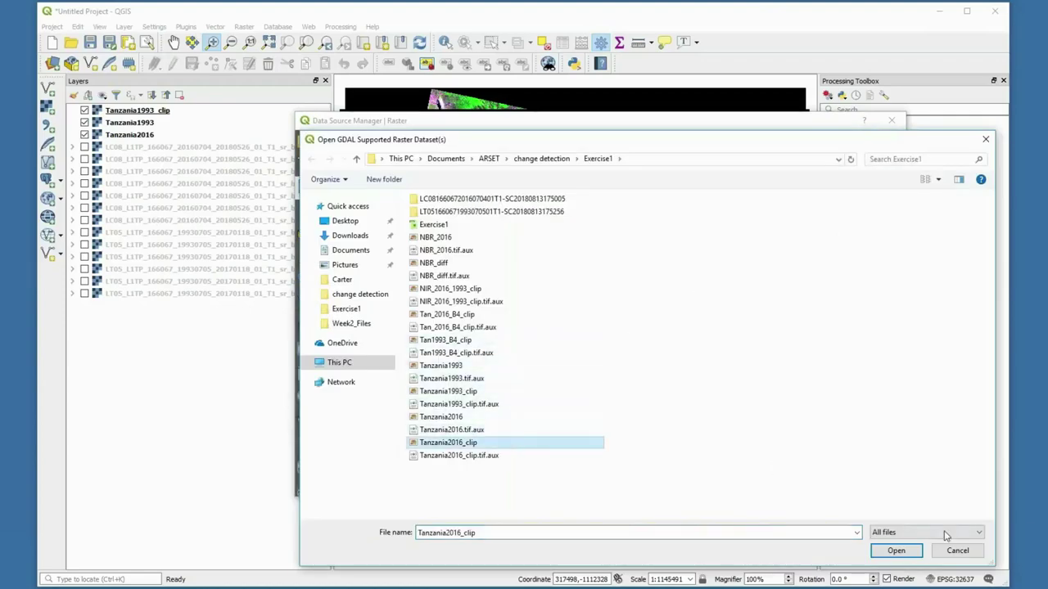
click(899, 551)
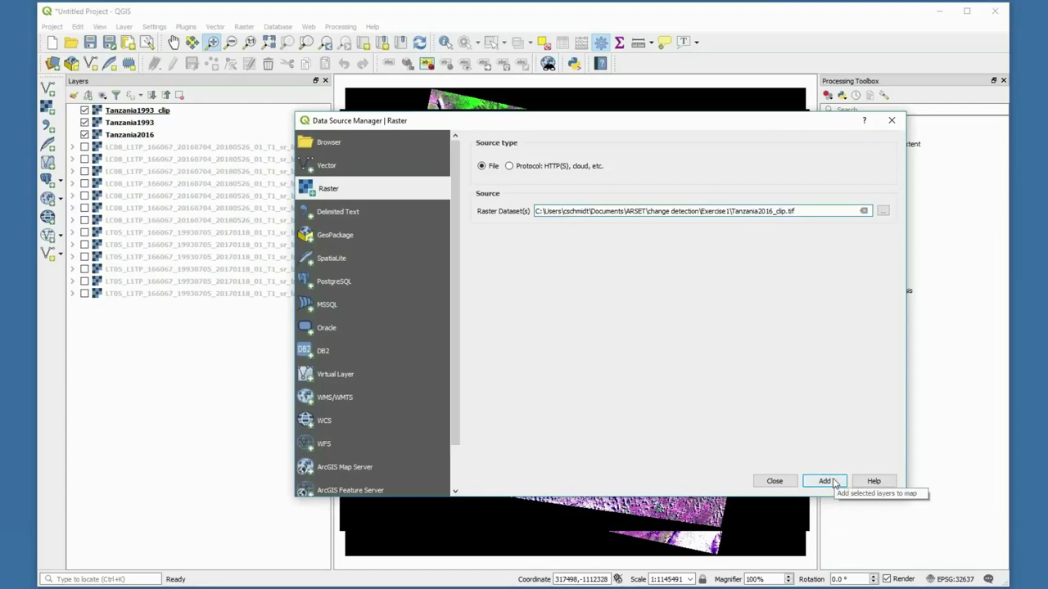
click(833, 482)
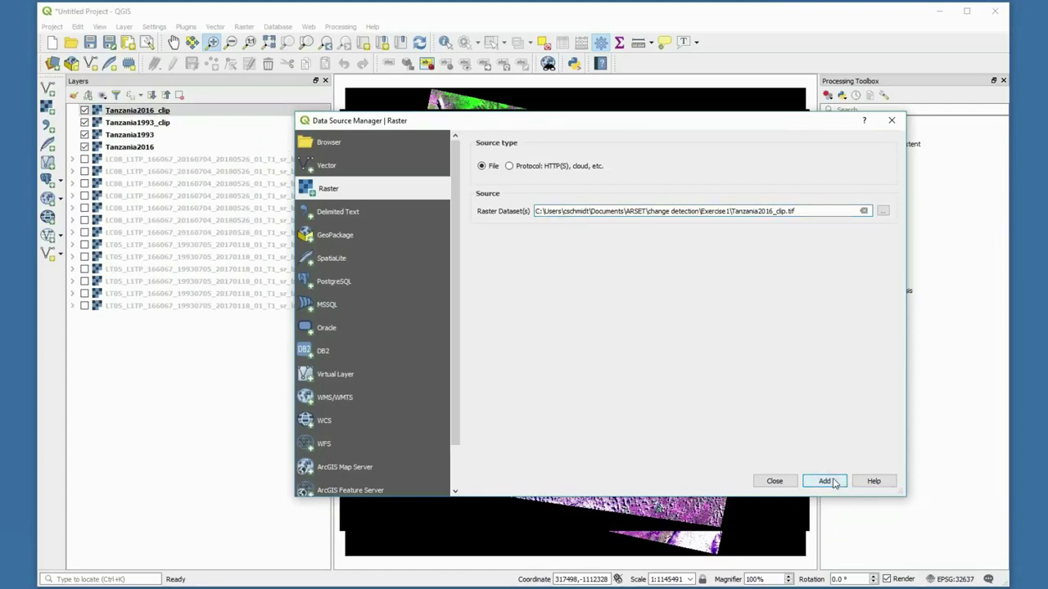
click(774, 481)
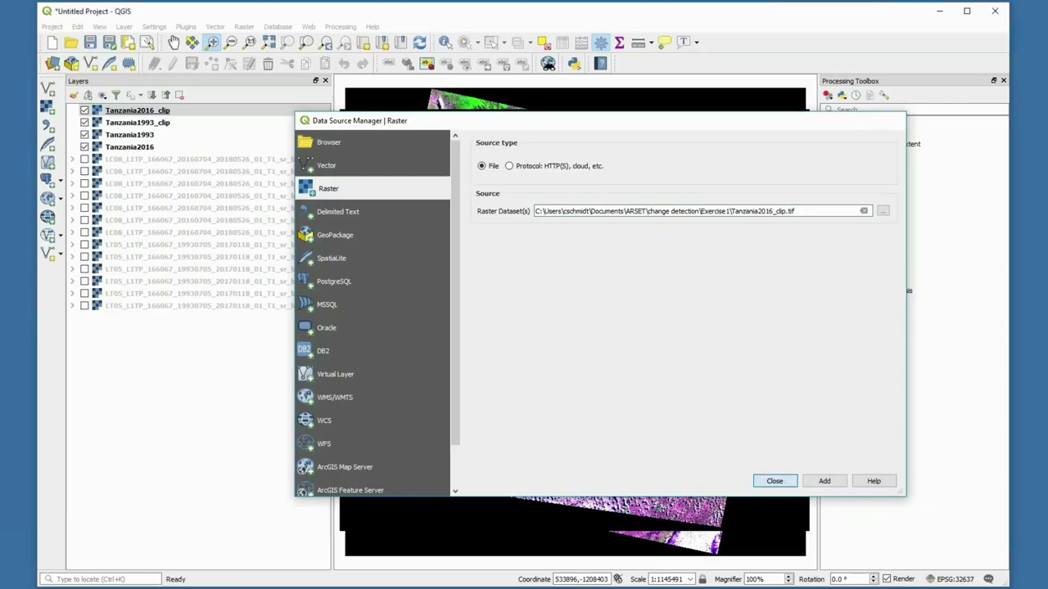
Hide the unclipped Tanzania1993 and Tanzania2016 layers and move Tanzania2016_clip below Tanzania1993_clip in the layer order
click(84, 135)
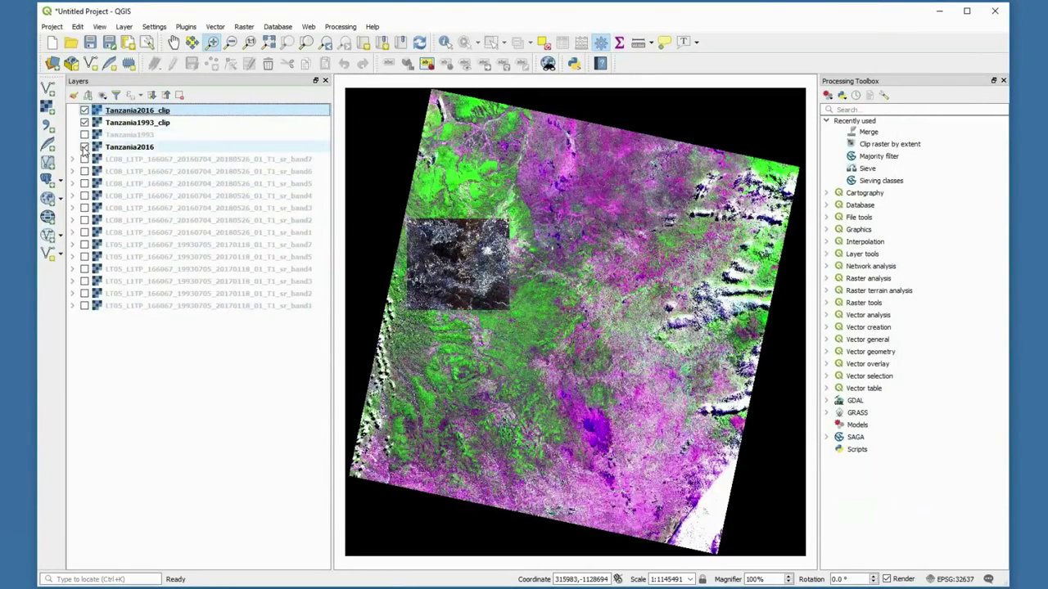
click(84, 148)
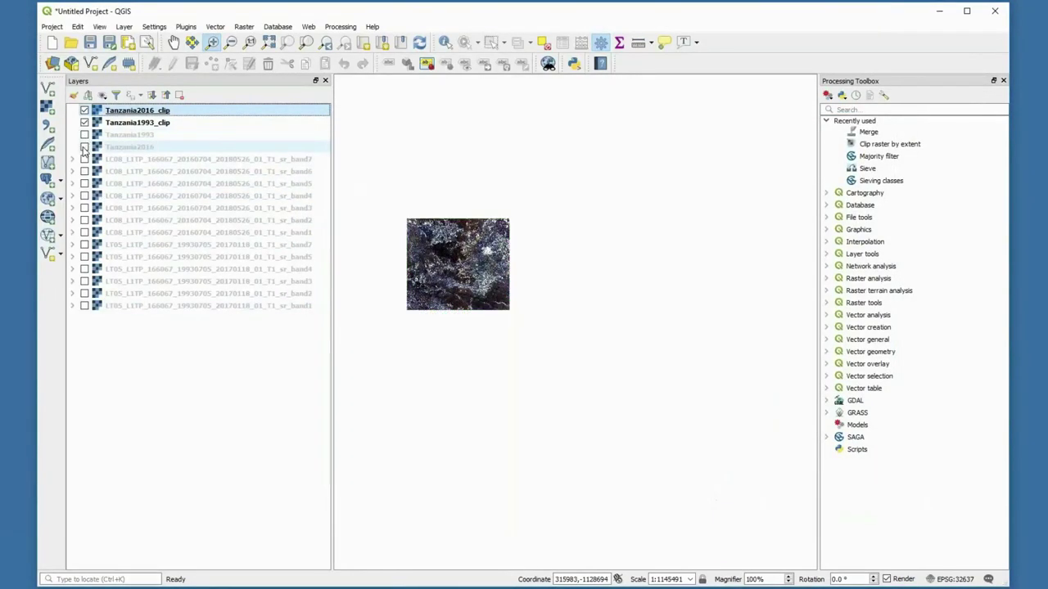
click(269, 43)
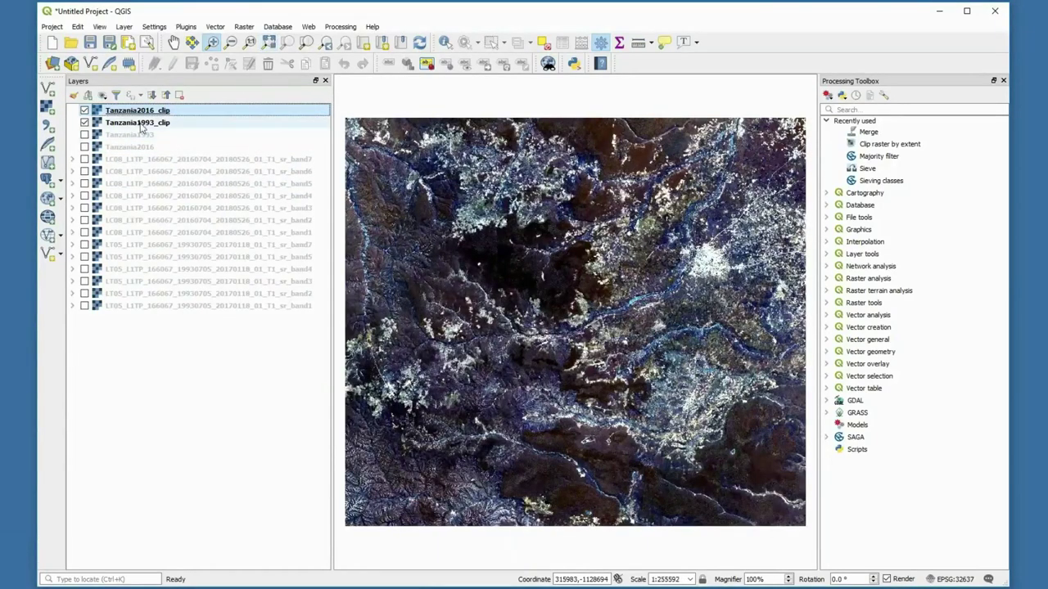
drag(147, 115, 144, 136)
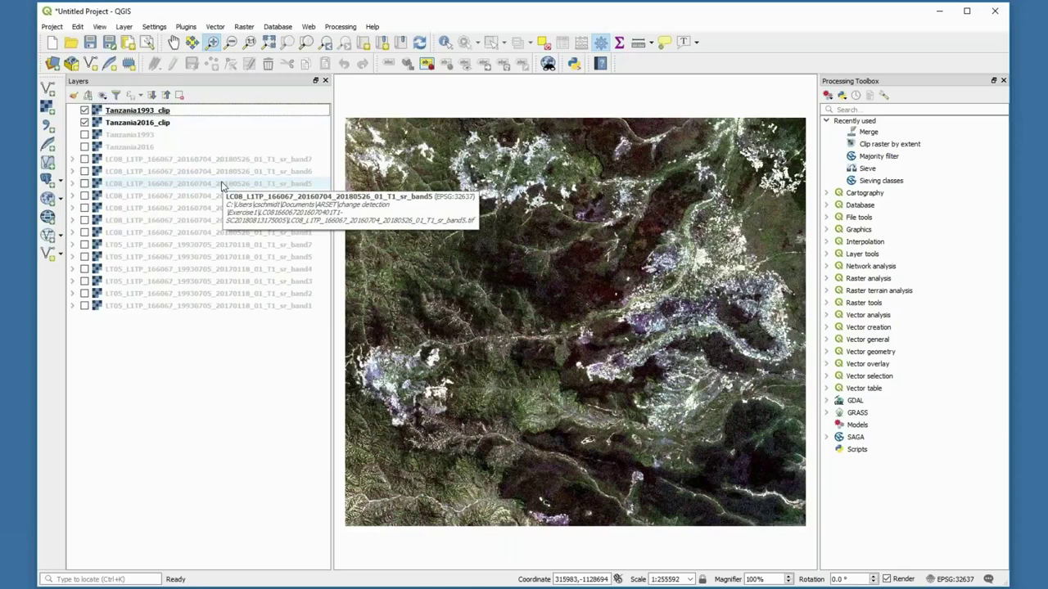
Set the min/max stretch of Tanzania1993_clip to mean +/- standard deviation × 2.00 and apply it
right_click(136, 112)
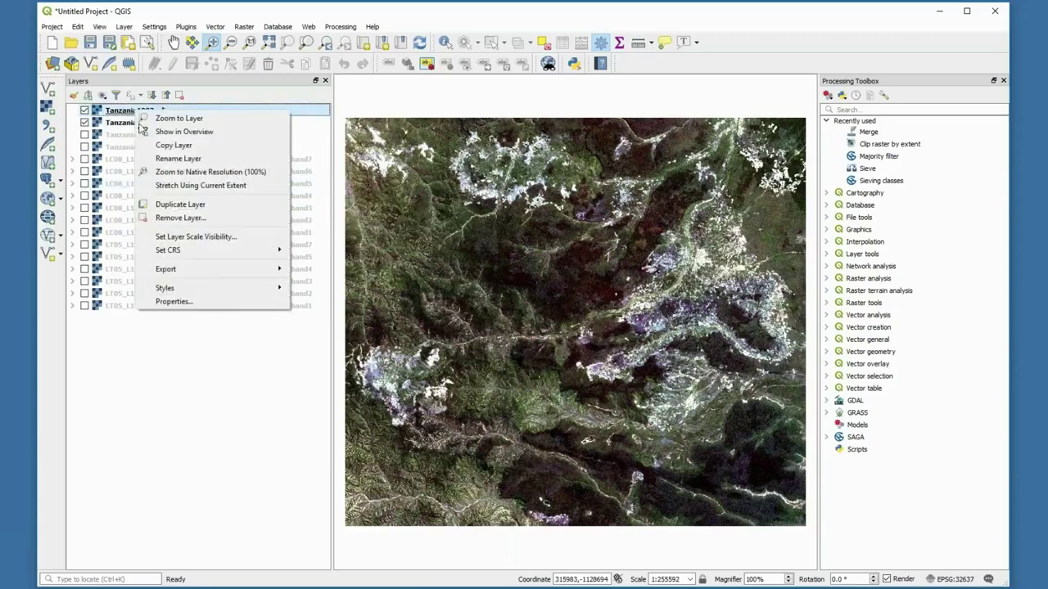
click(174, 301)
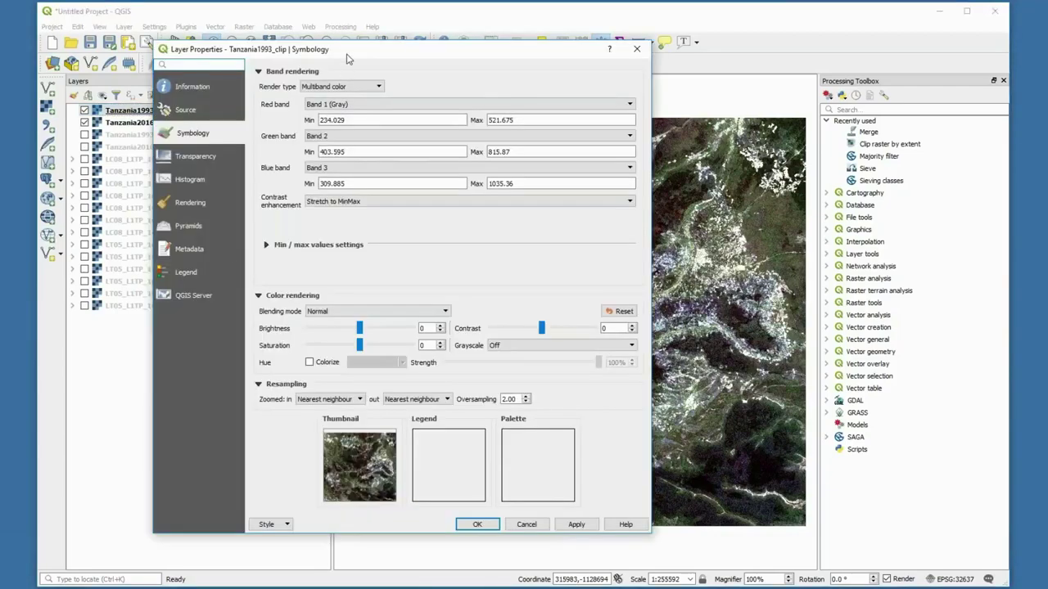
drag(351, 52, 574, 76)
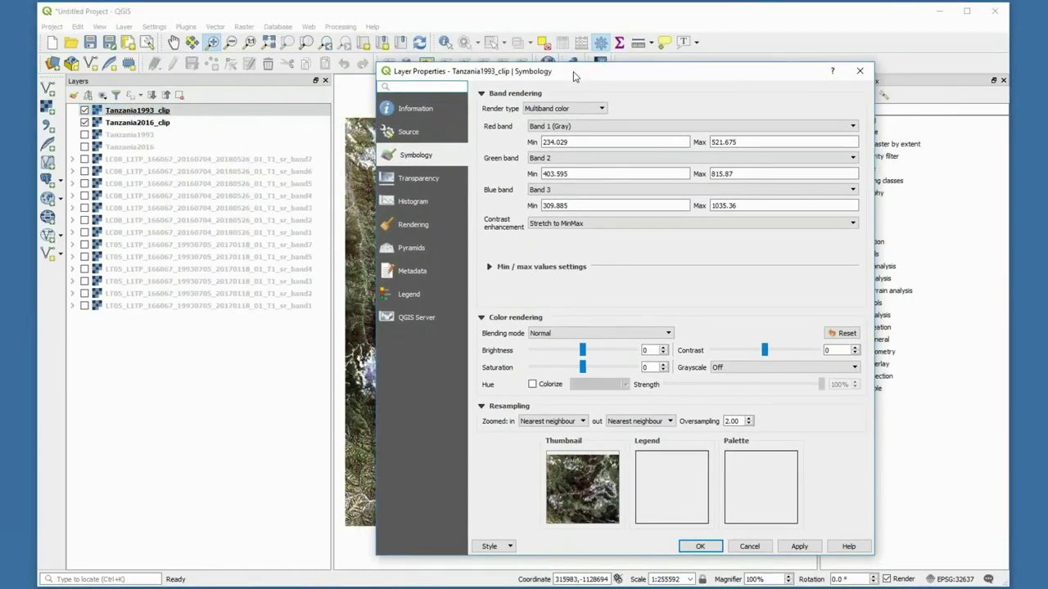
click(489, 267)
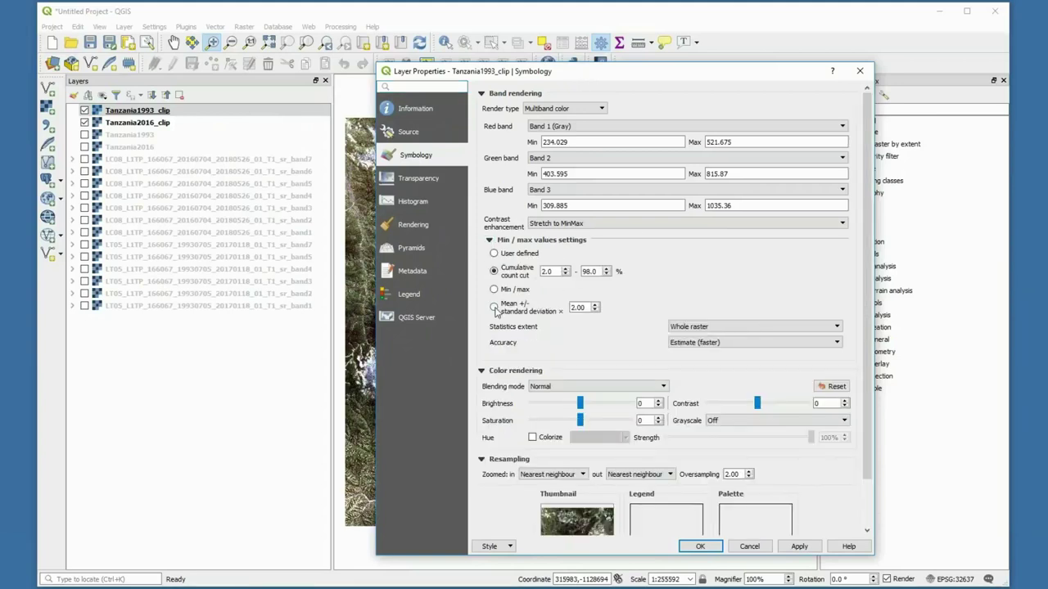
click(493, 308)
click(798, 546)
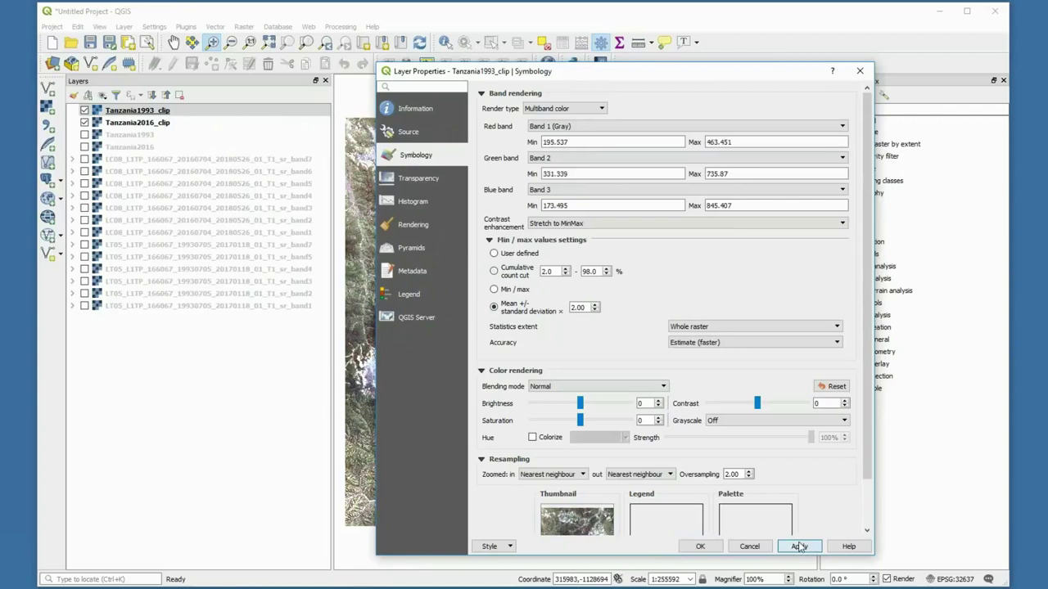
Assign Band 5 to red and Band 4 to green for Tanzania1993_clip, keeping Band 3 as blue, and accept the symbology
click(838, 129)
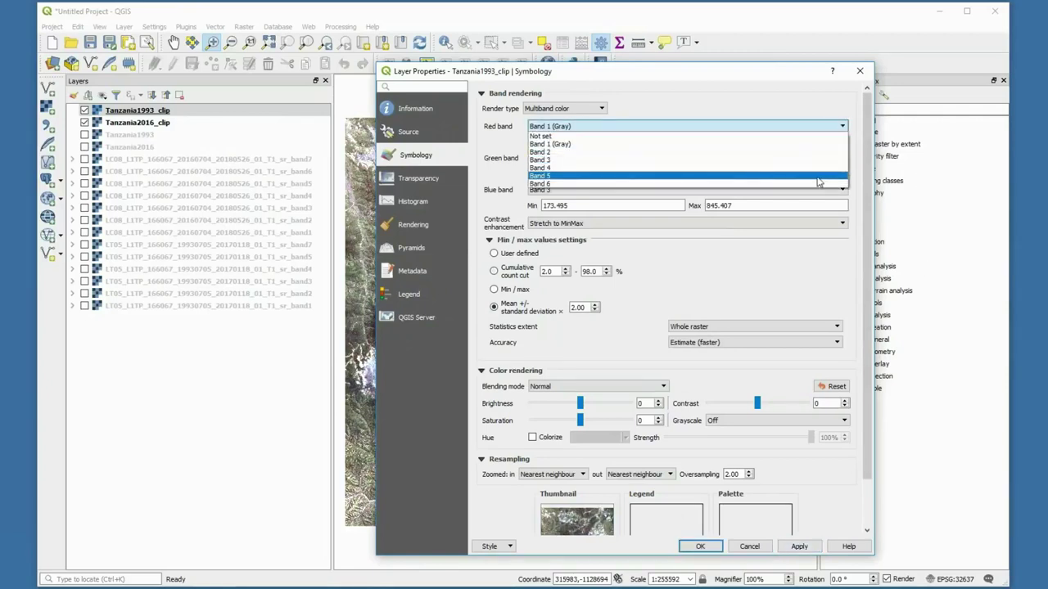
click(819, 182)
click(838, 158)
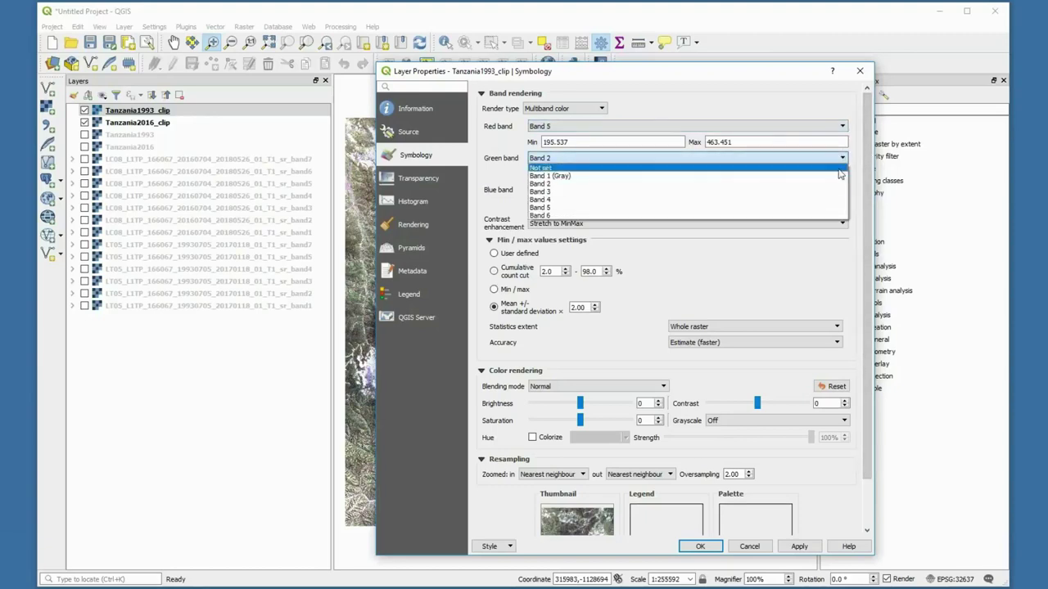
click(829, 201)
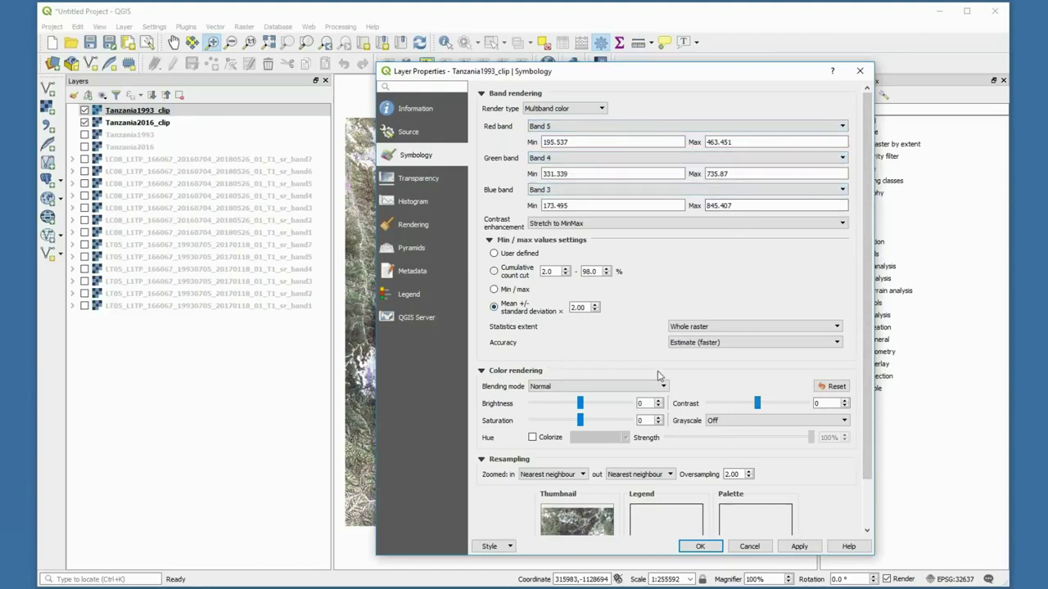
click(799, 546)
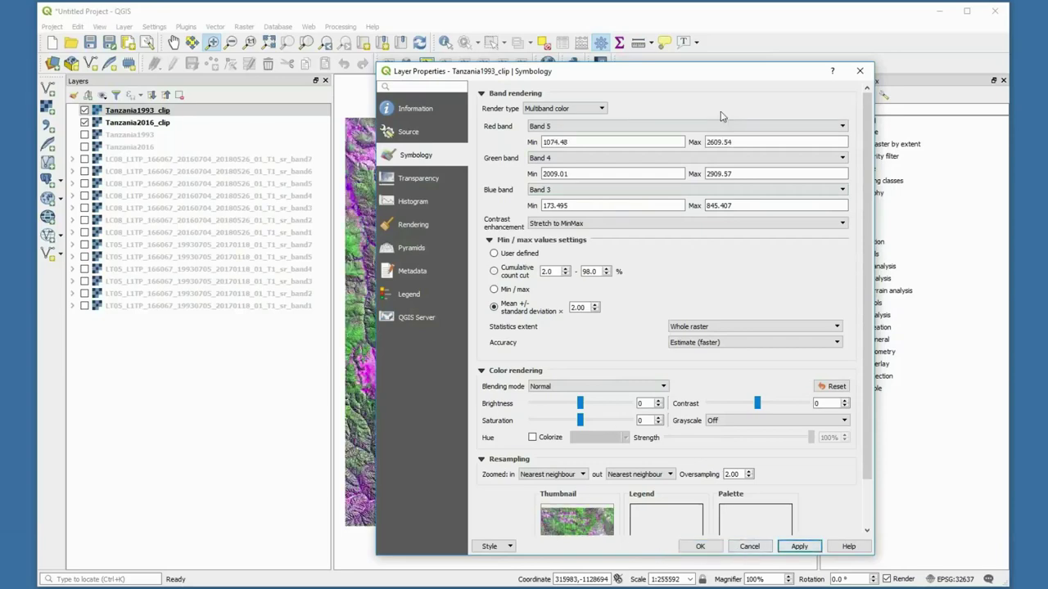
drag(691, 79, 665, 55)
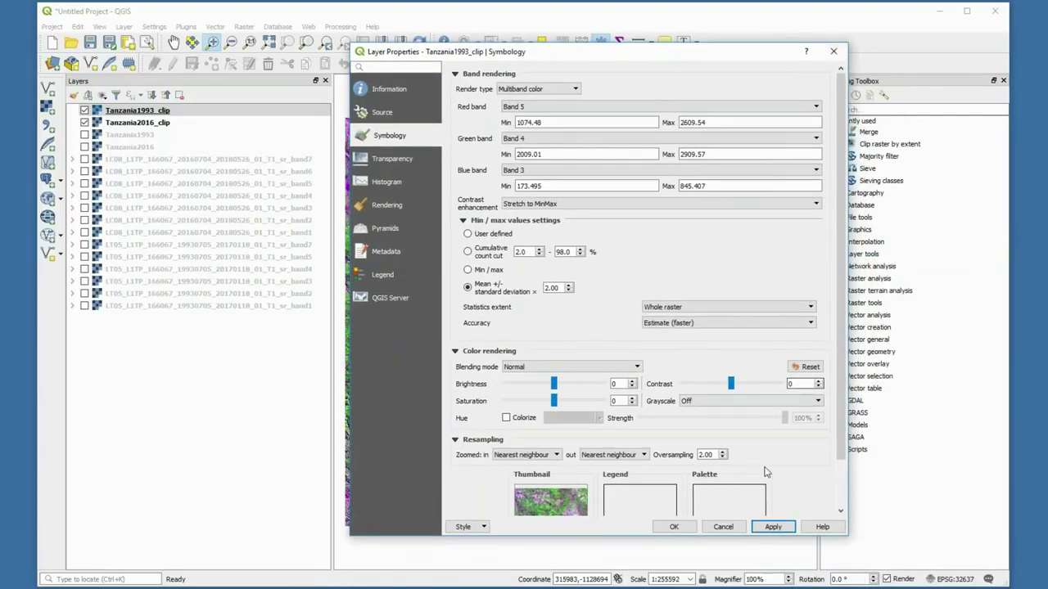
click(672, 526)
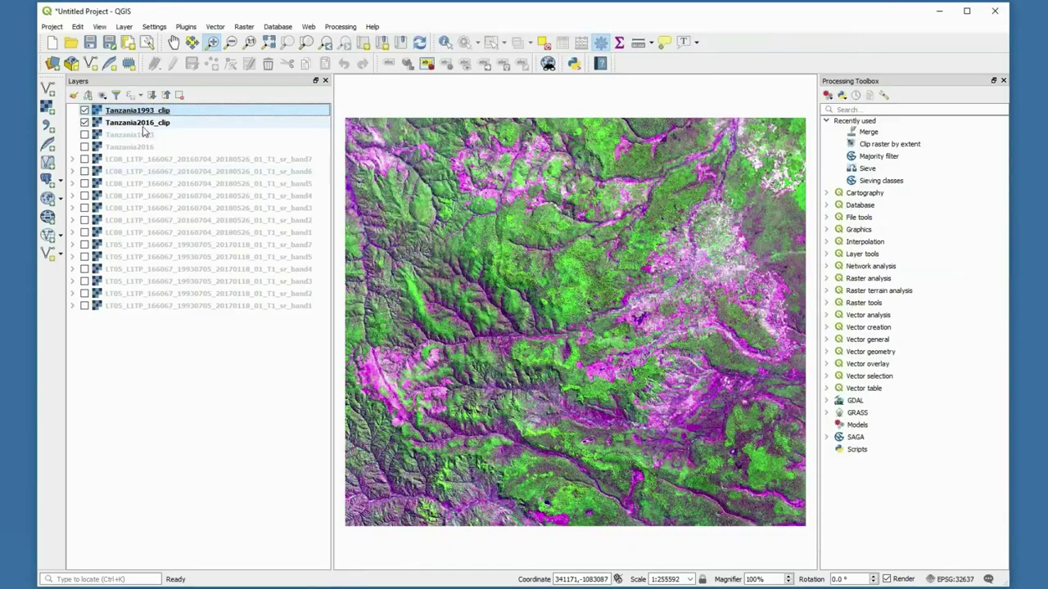
Assign Band 6 to red, Band 5 to green and Band 4 to blue in the symbology of Tanzania2016_clip
right_click(146, 125)
click(181, 337)
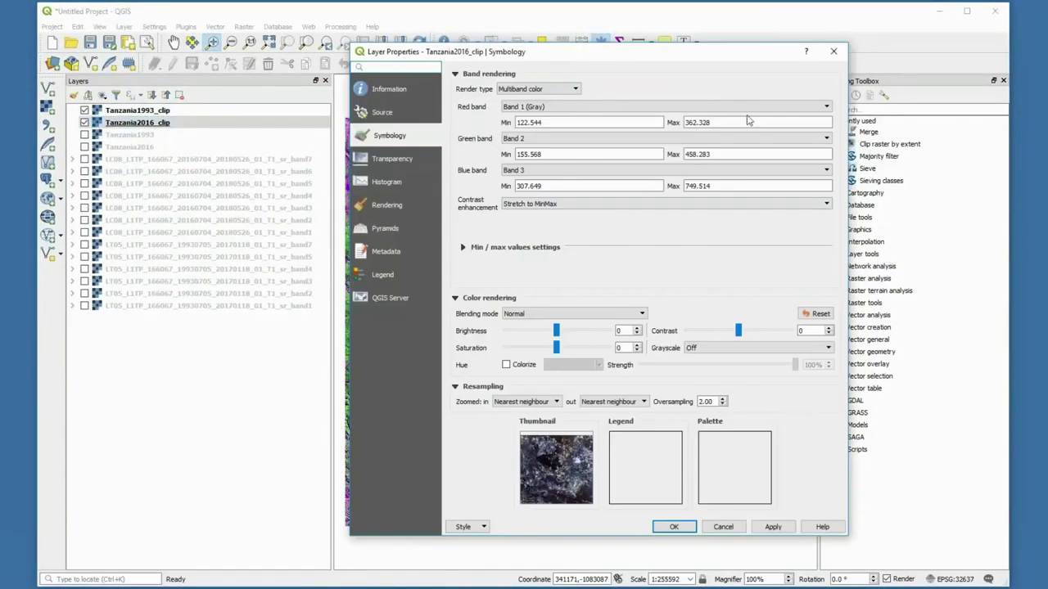
click(825, 107)
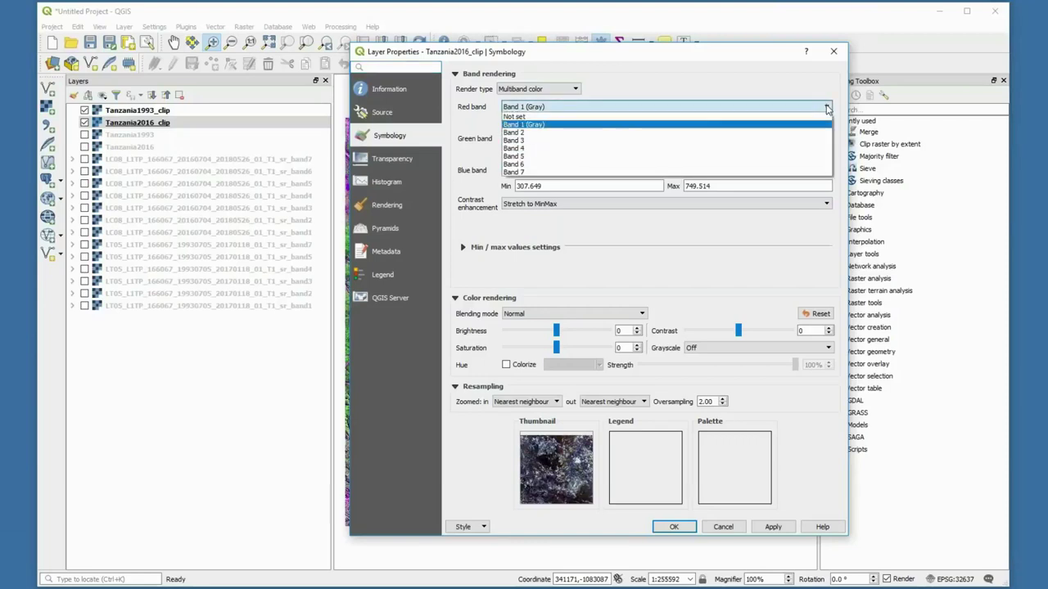
click(808, 165)
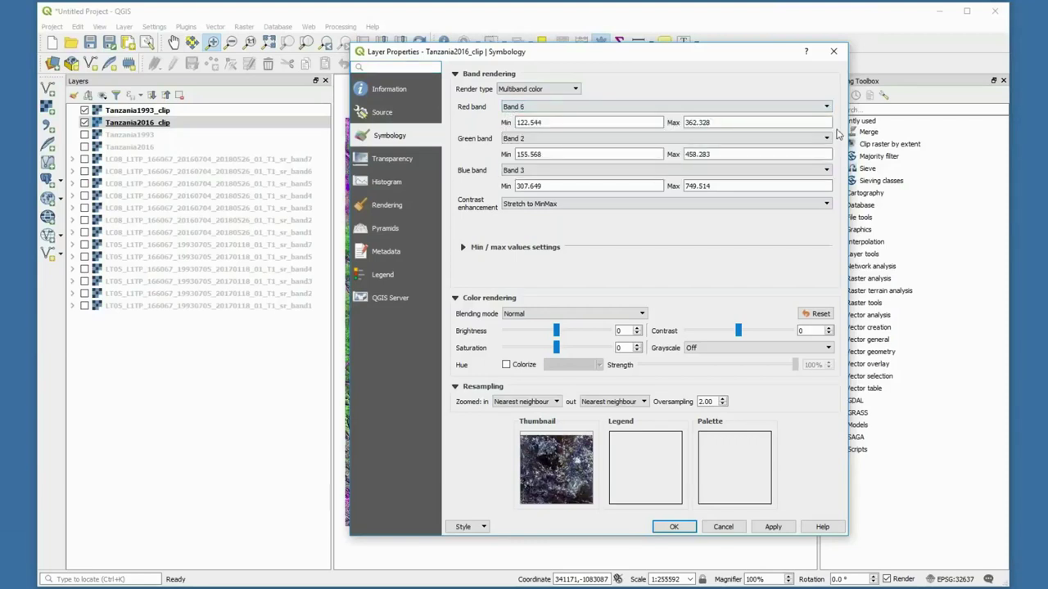
click(825, 138)
click(810, 188)
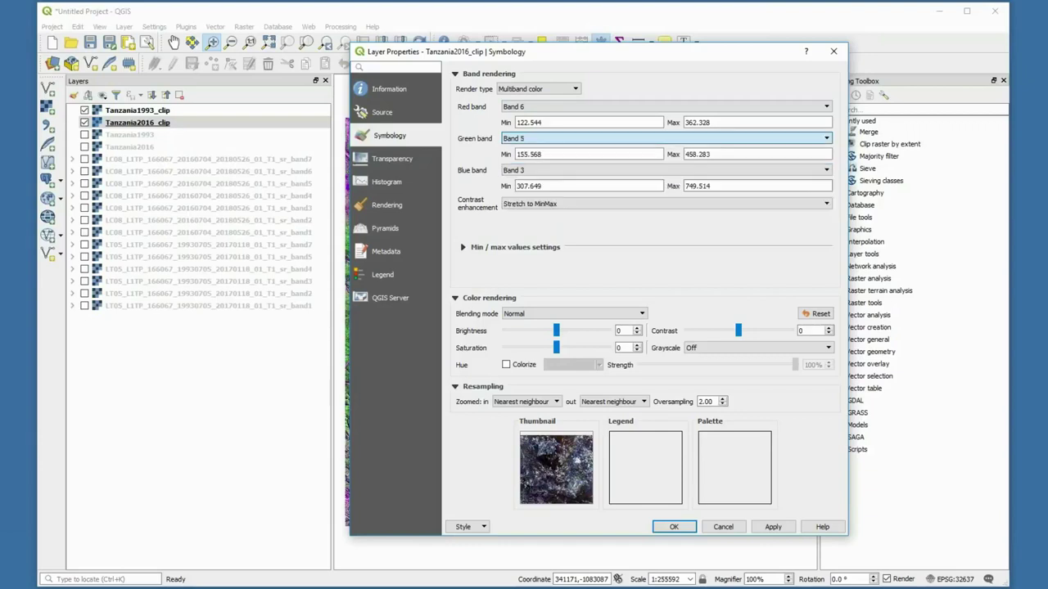
click(826, 170)
click(813, 211)
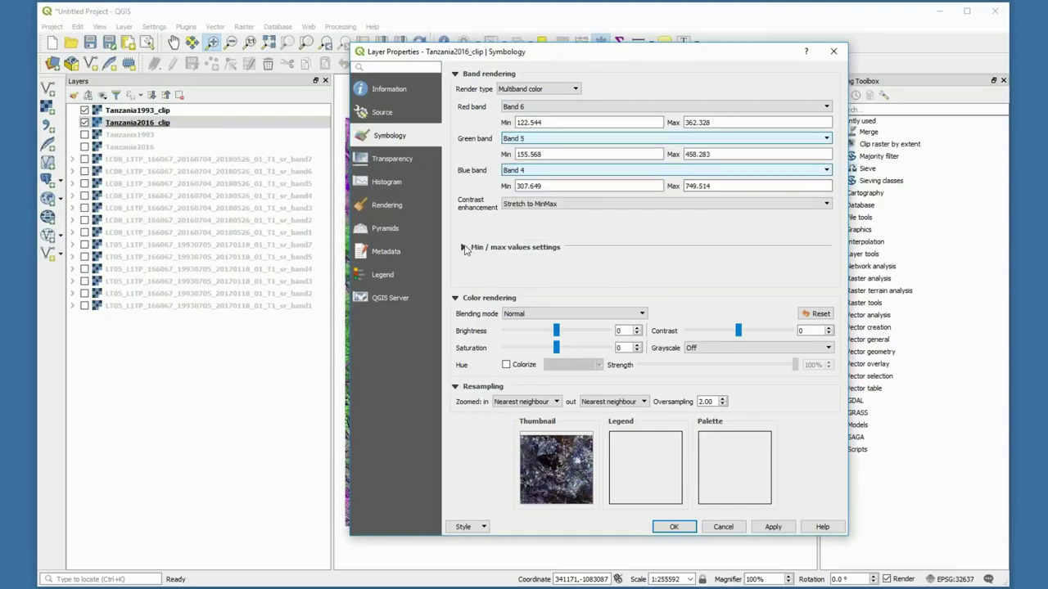
Set the min/max stretch of Tanzania2016_clip to mean +/- standard deviation × 2.00 and apply the symbology
click(464, 246)
click(476, 291)
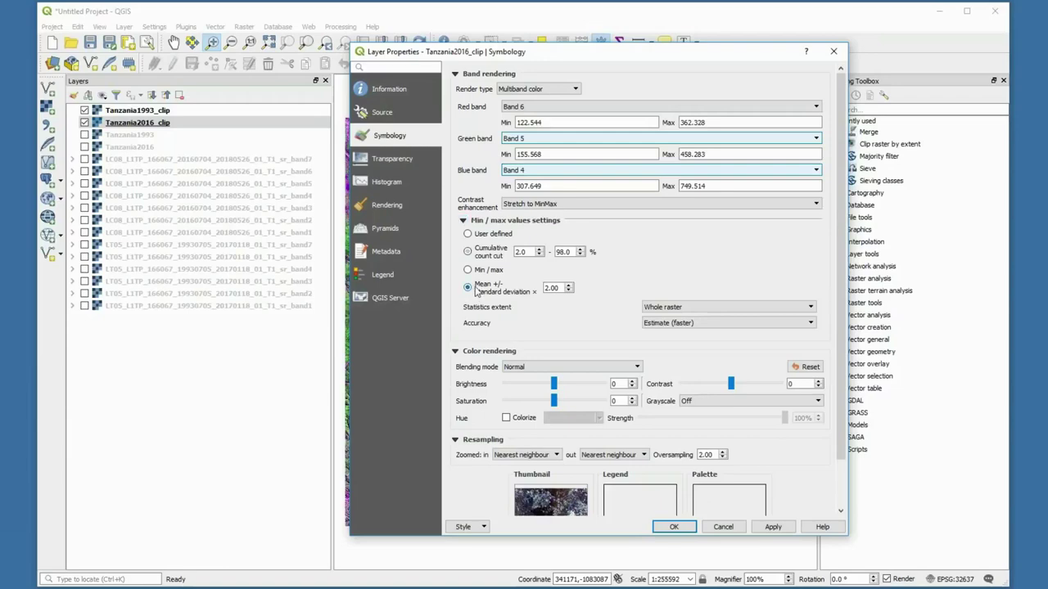
click(776, 527)
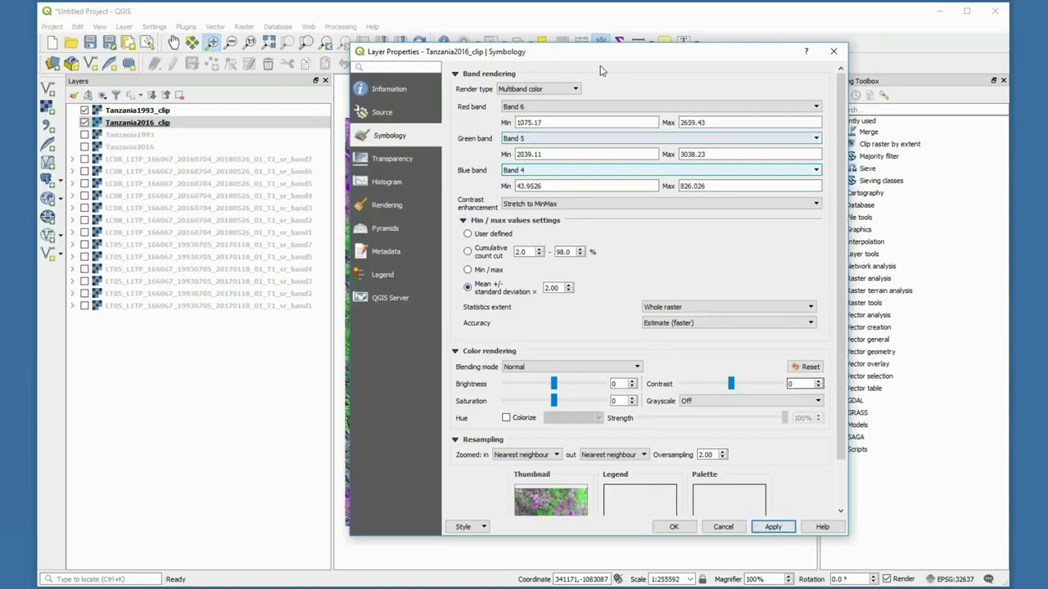
Move the Tanzania2016_clip properties dialog aside to check the applied stretch on the map, and accept the symbology
drag(603, 54, 723, 207)
drag(722, 242, 628, 21)
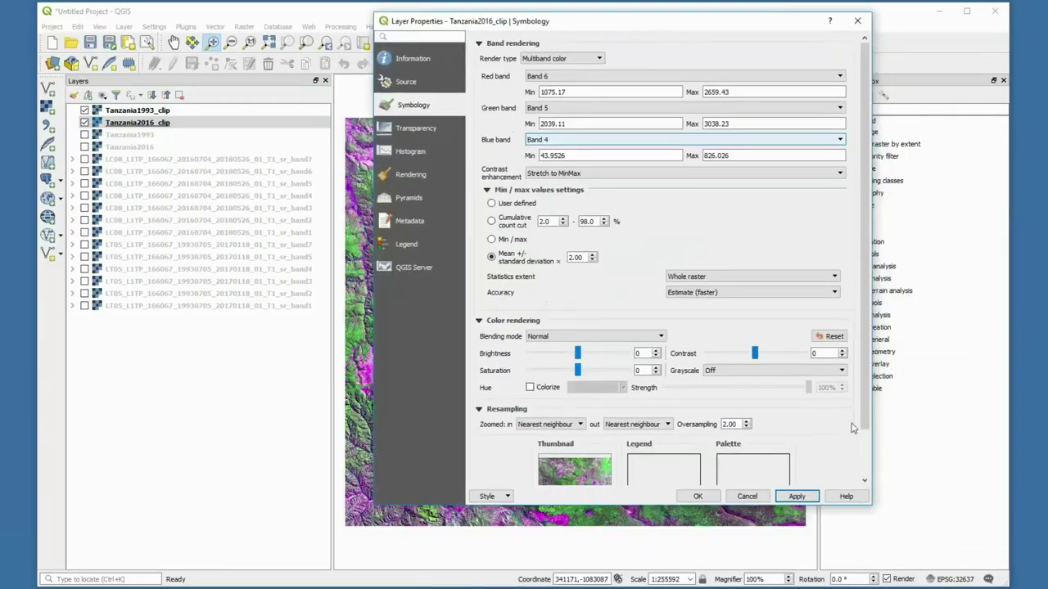
click(698, 496)
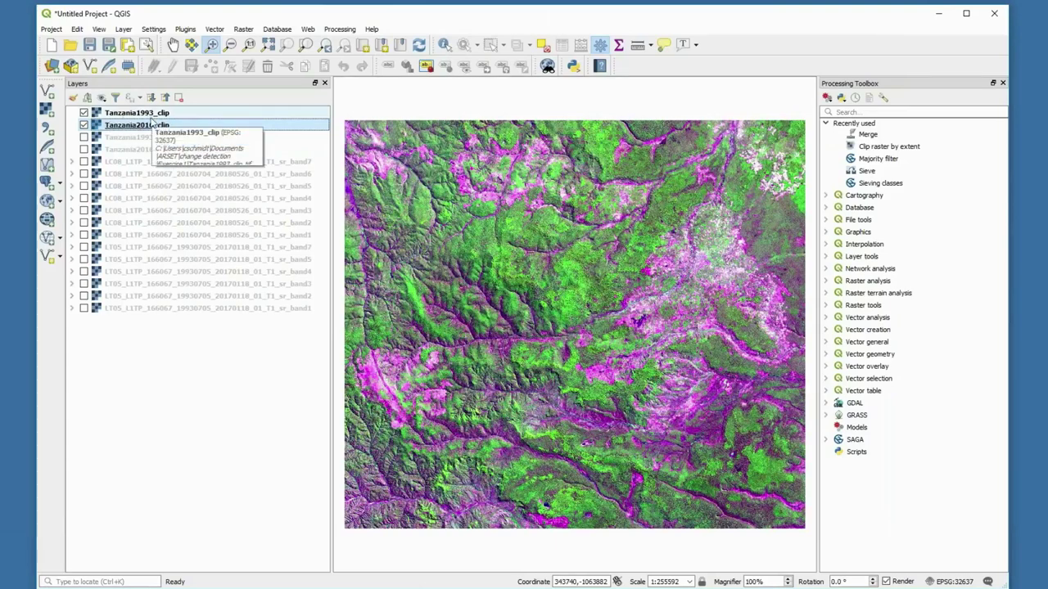
Toggle the visibility of Tanzania1993_clip repeatedly to compare the 1993 and 2016 clips across the map
click(84, 114)
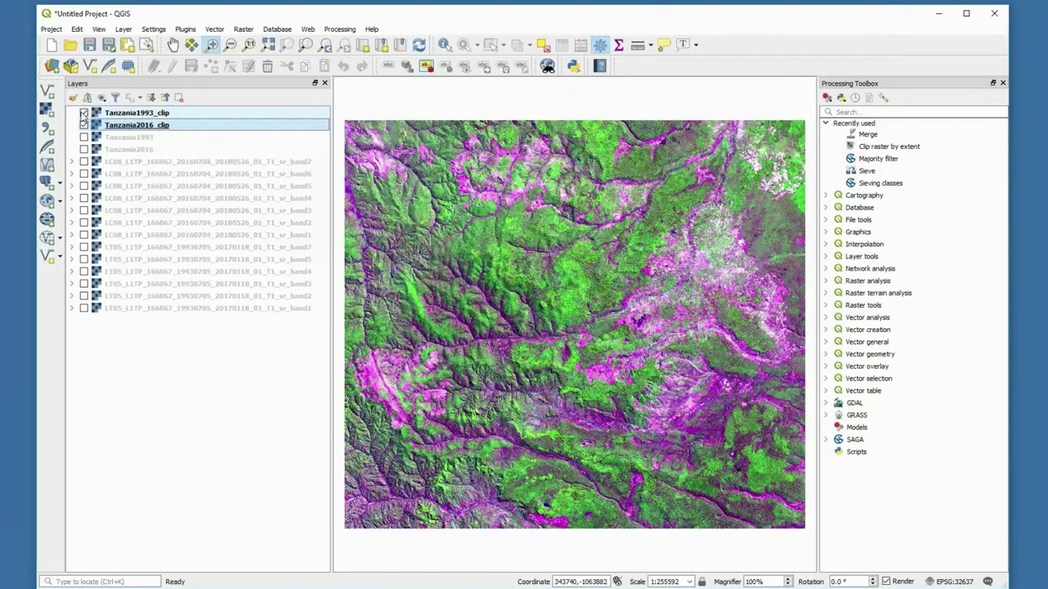
click(84, 114)
click(83, 114)
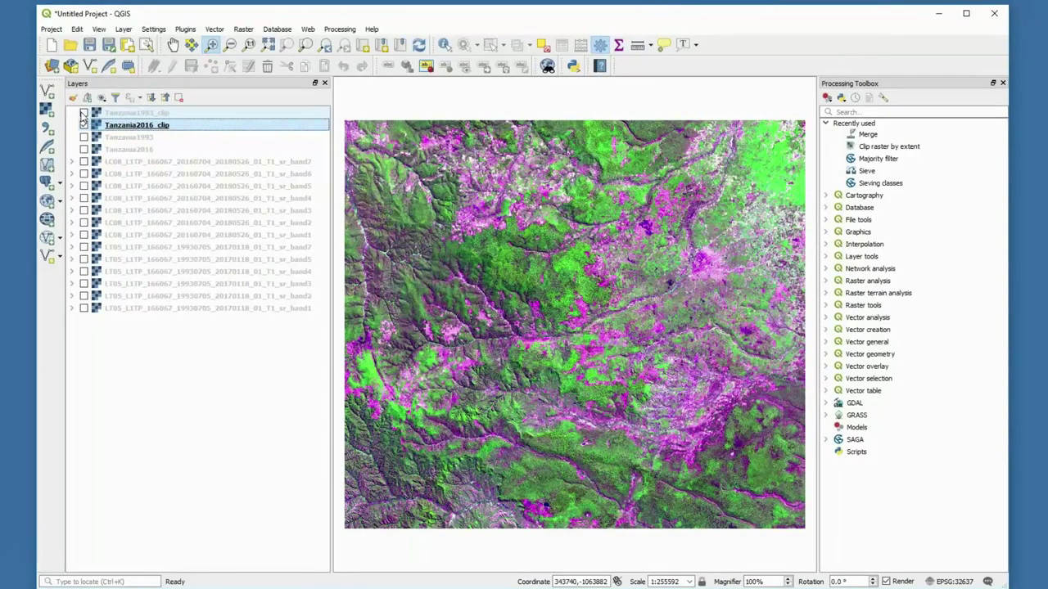
click(83, 114)
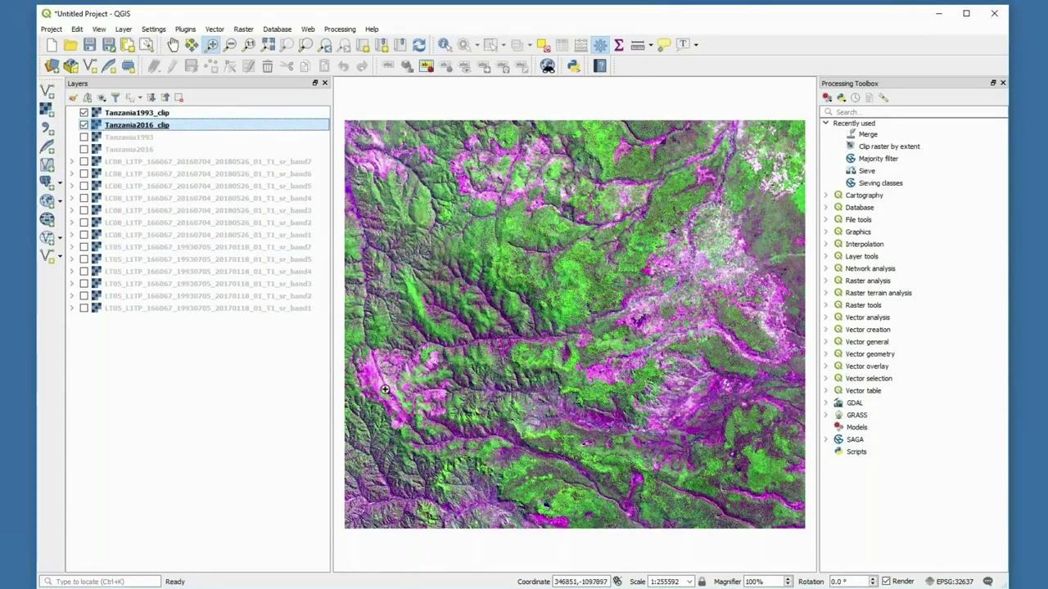
click(83, 114)
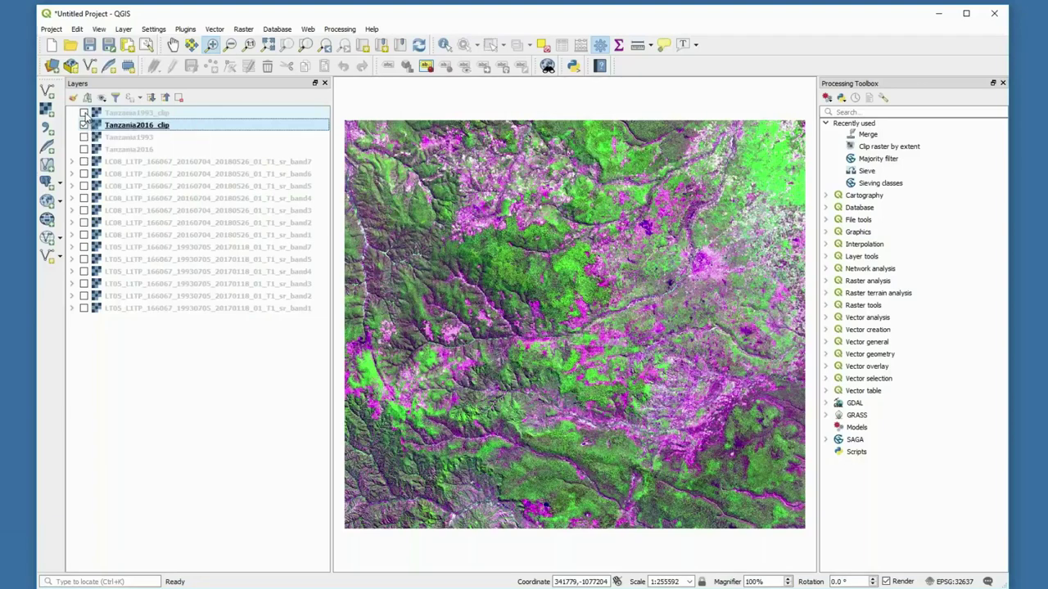
click(82, 114)
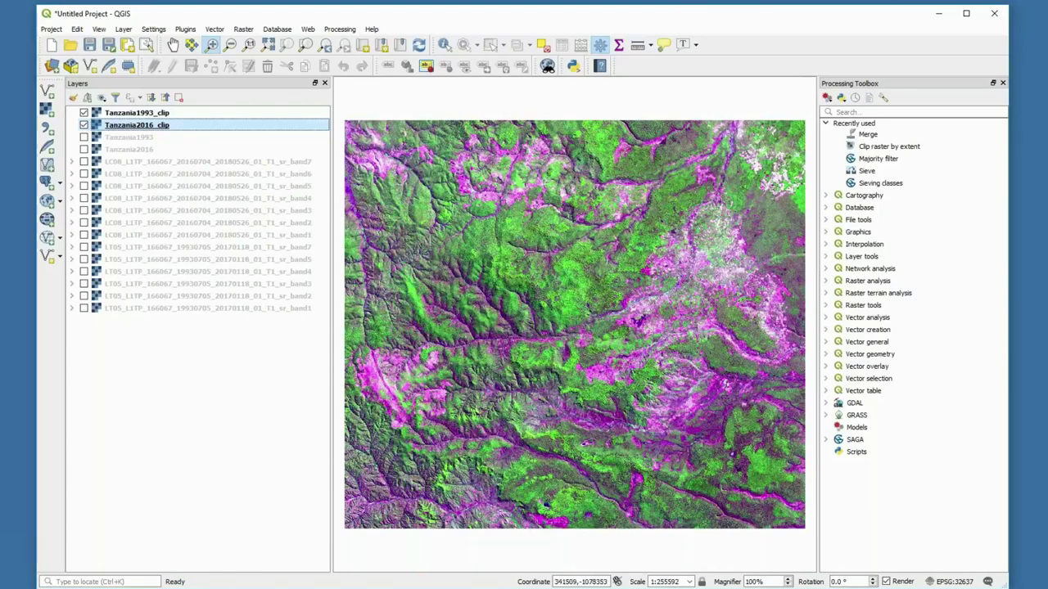
click(84, 114)
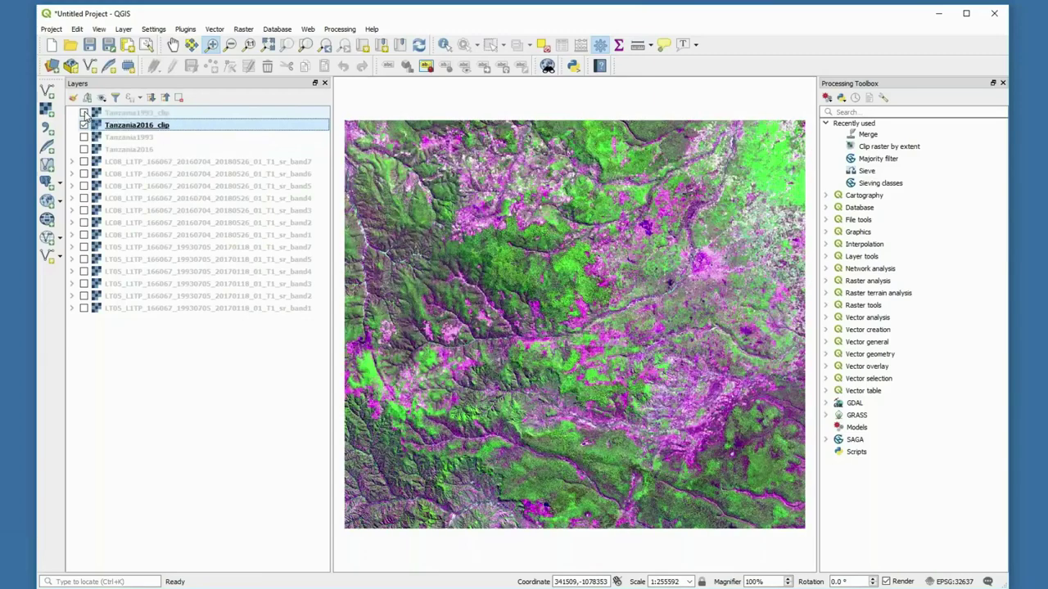
click(84, 114)
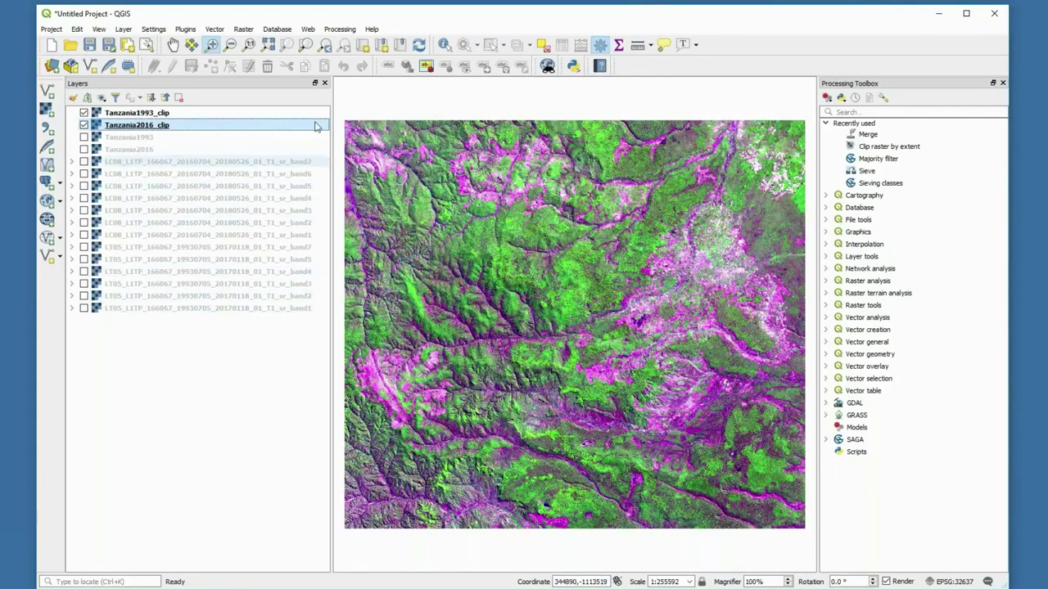
click(243, 31)
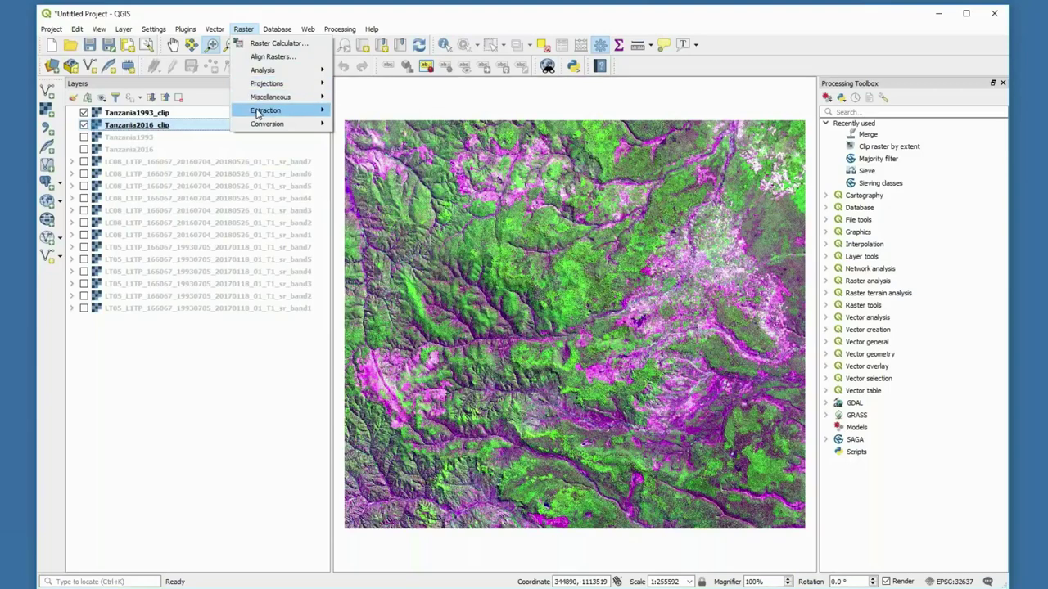
mouse_move(270, 112)
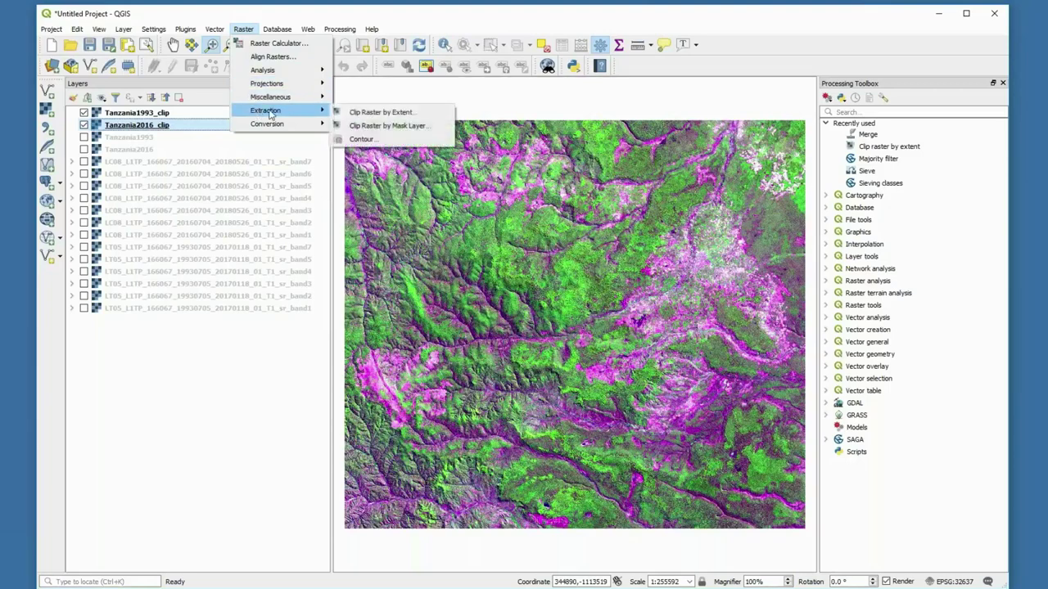
click(354, 113)
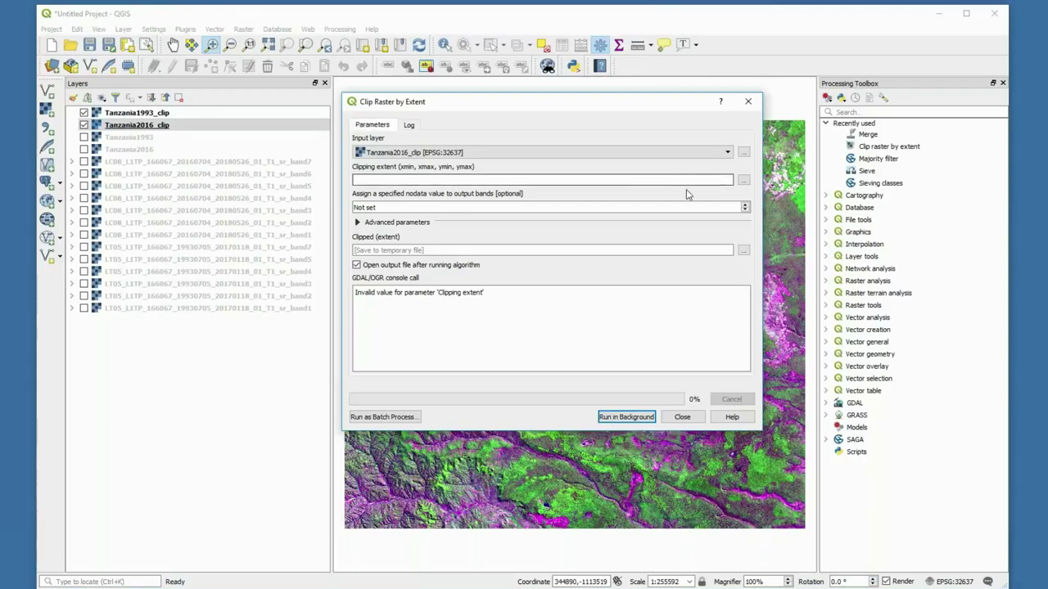
click(728, 154)
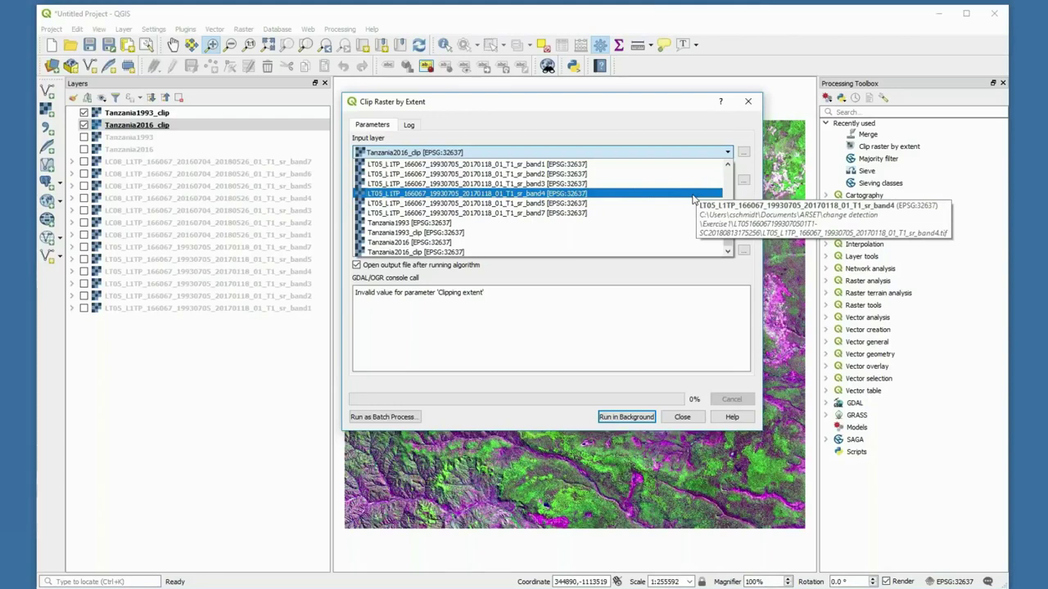
click(693, 200)
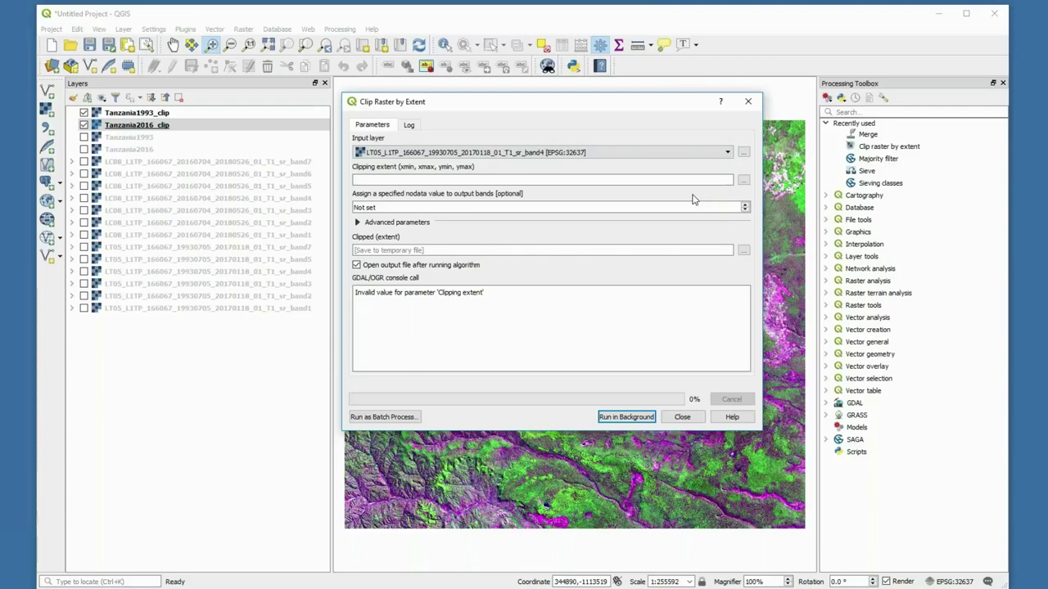
click(743, 181)
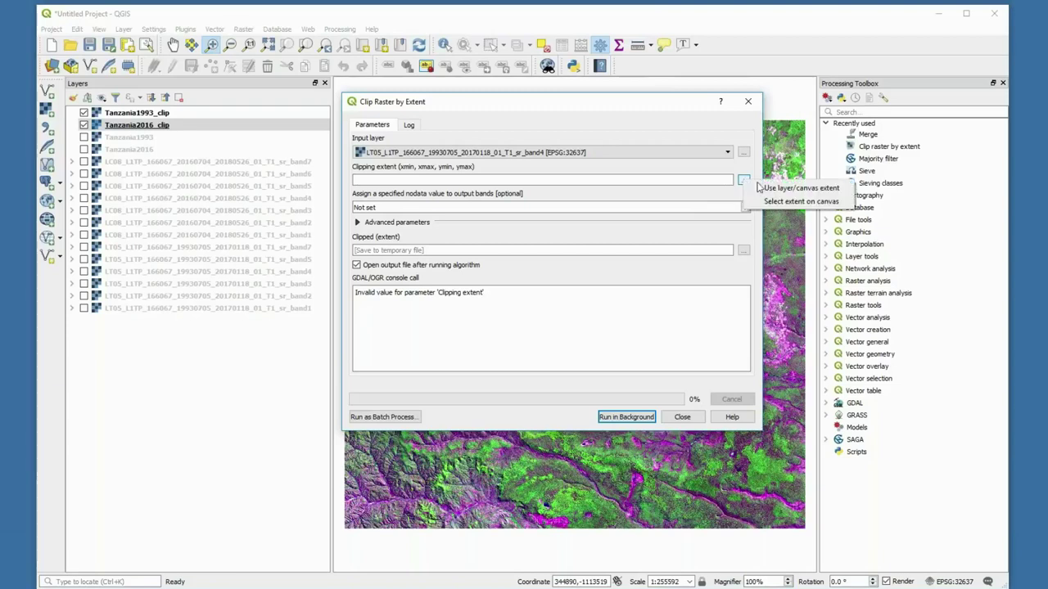
click(763, 191)
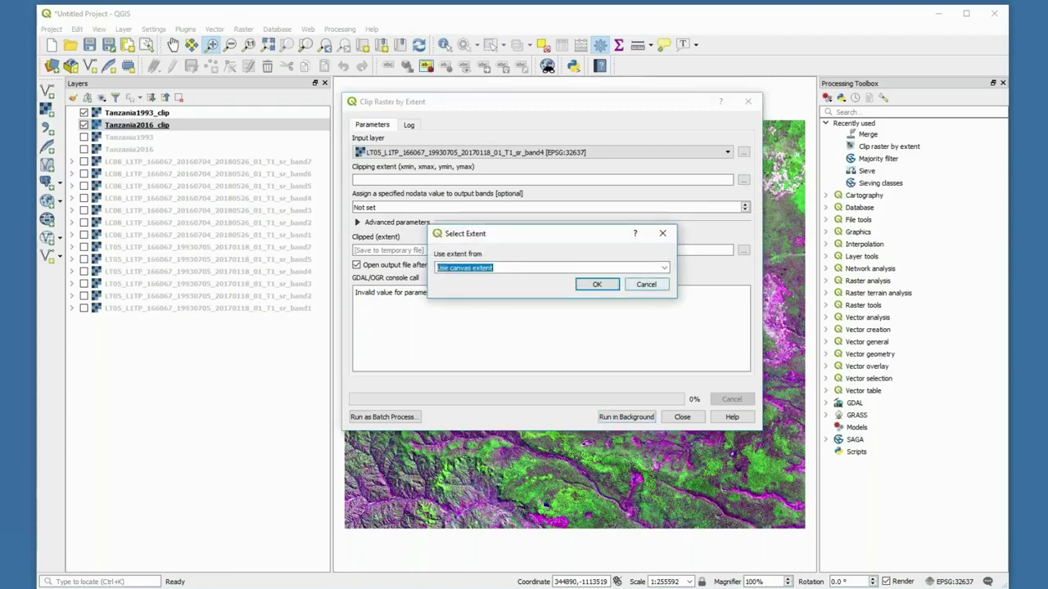
click(665, 269)
drag(665, 287, 665, 345)
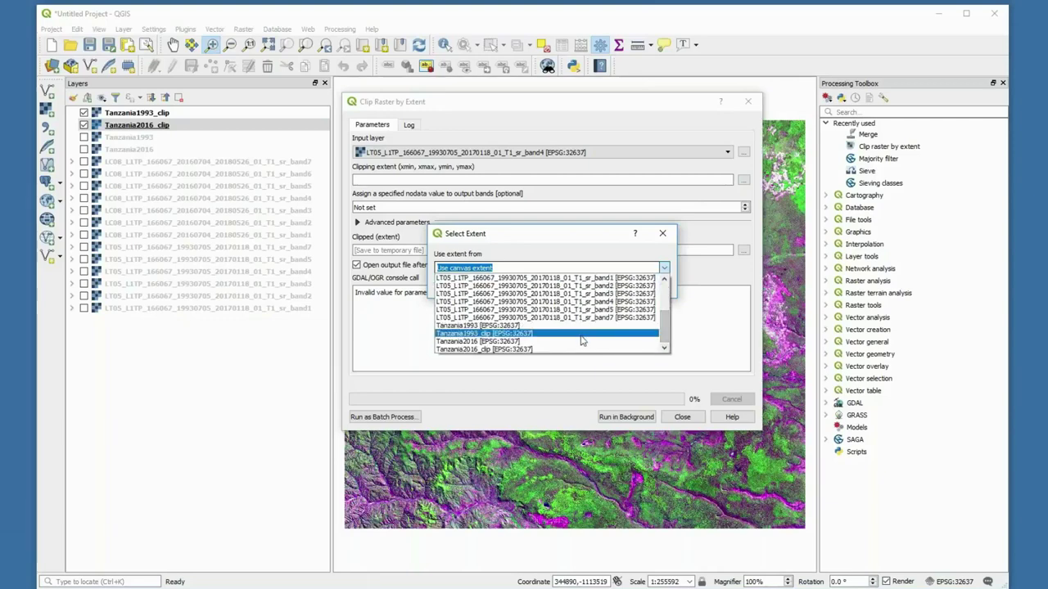
click(581, 334)
click(597, 284)
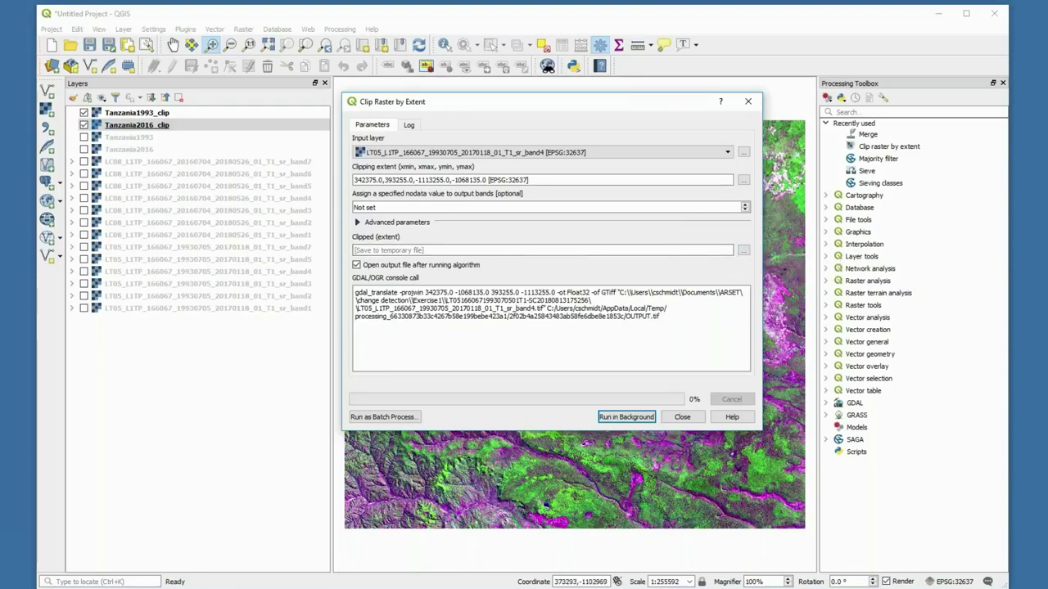
click(684, 418)
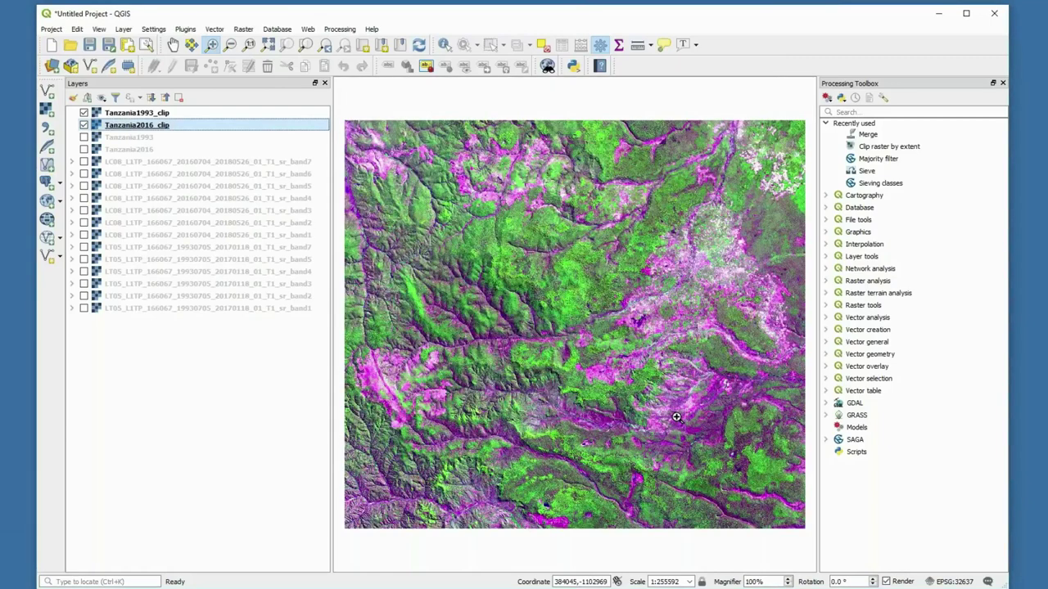
Add the raster Tan1993_B4_clip.tif from the Exercise1 folder to the project and hide Tanzania1993_clip to reveal it
click(46, 109)
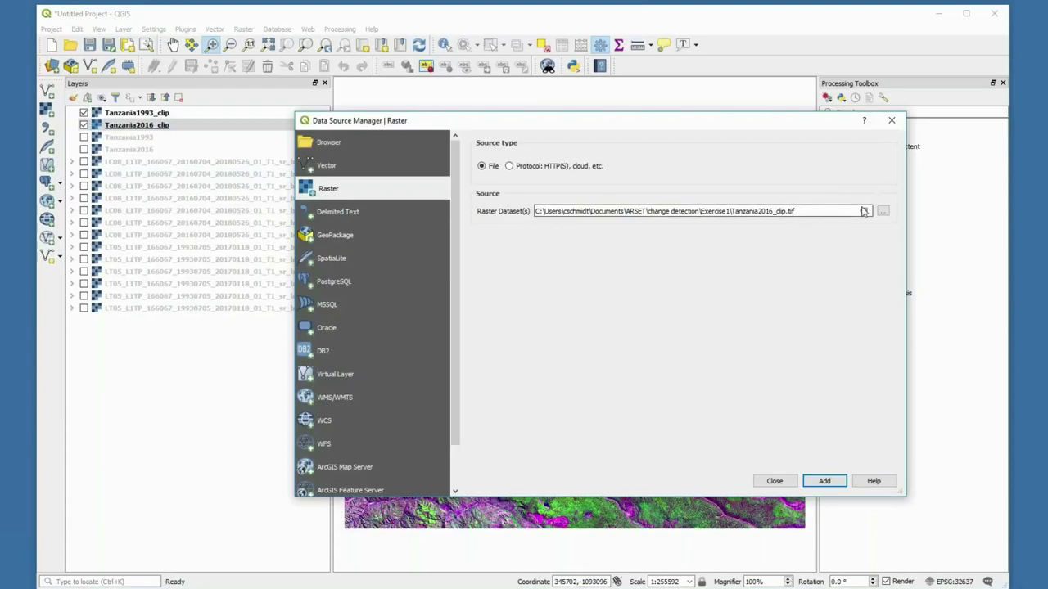
click(864, 211)
click(882, 211)
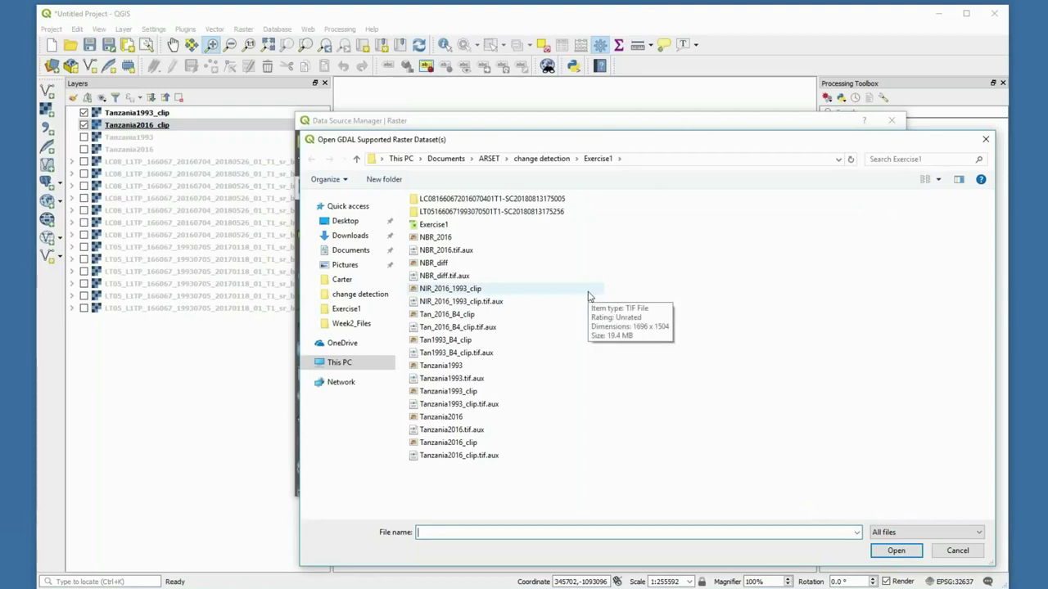
click(528, 344)
click(898, 552)
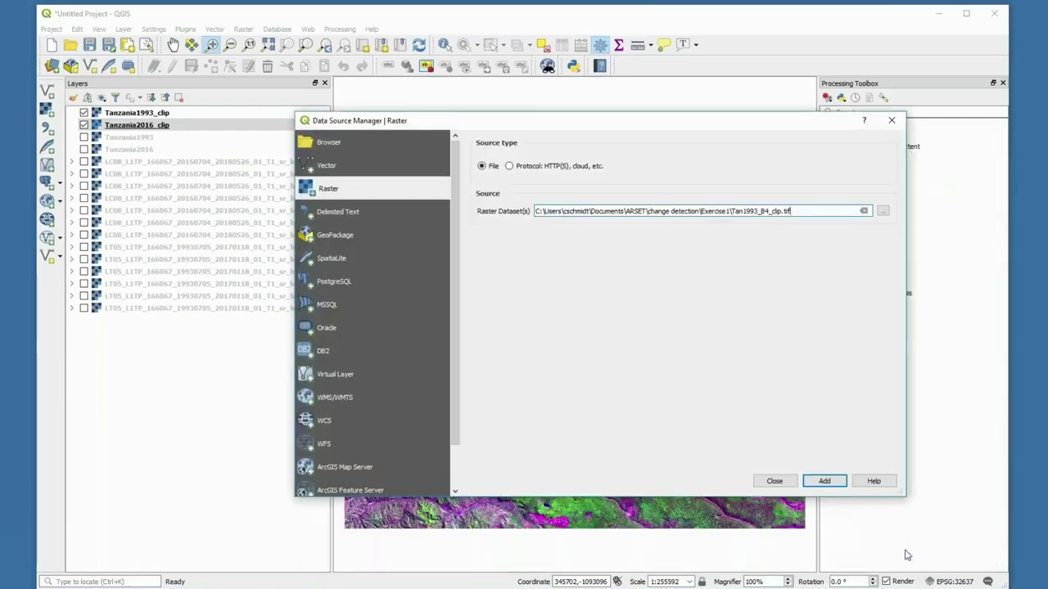
click(825, 482)
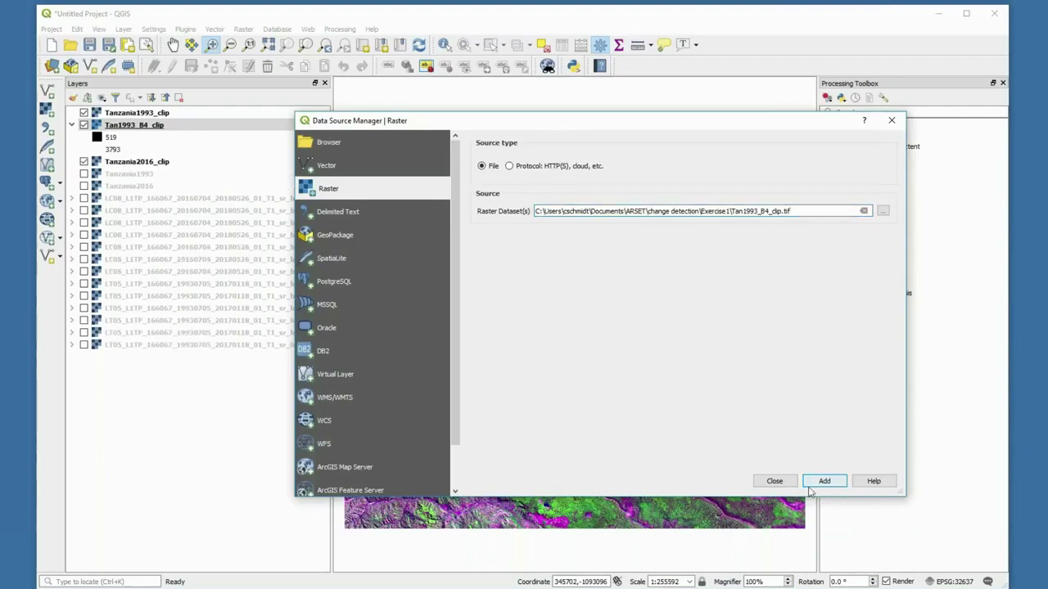
click(775, 482)
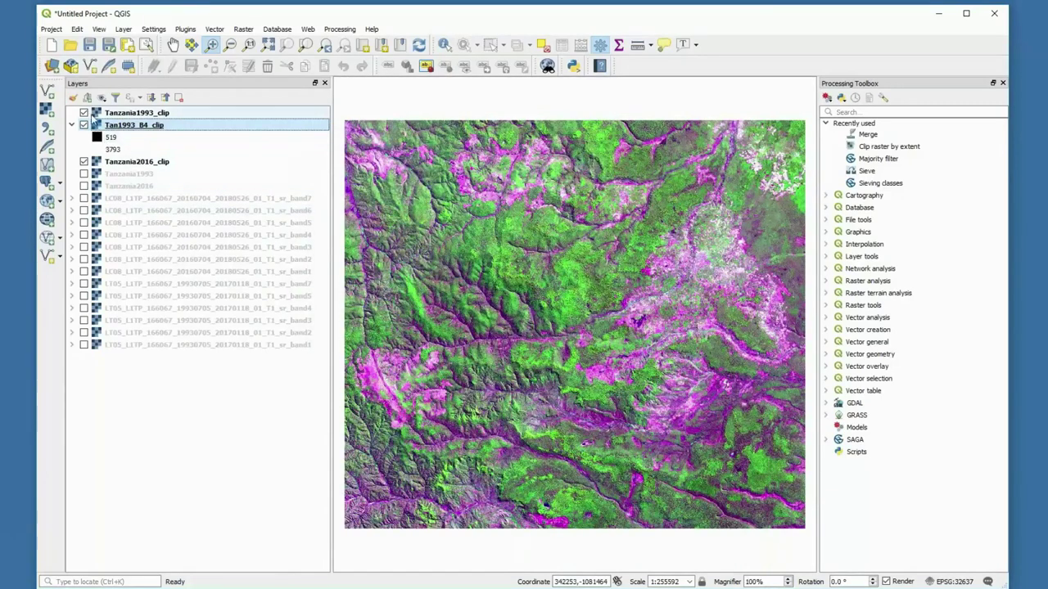
click(84, 113)
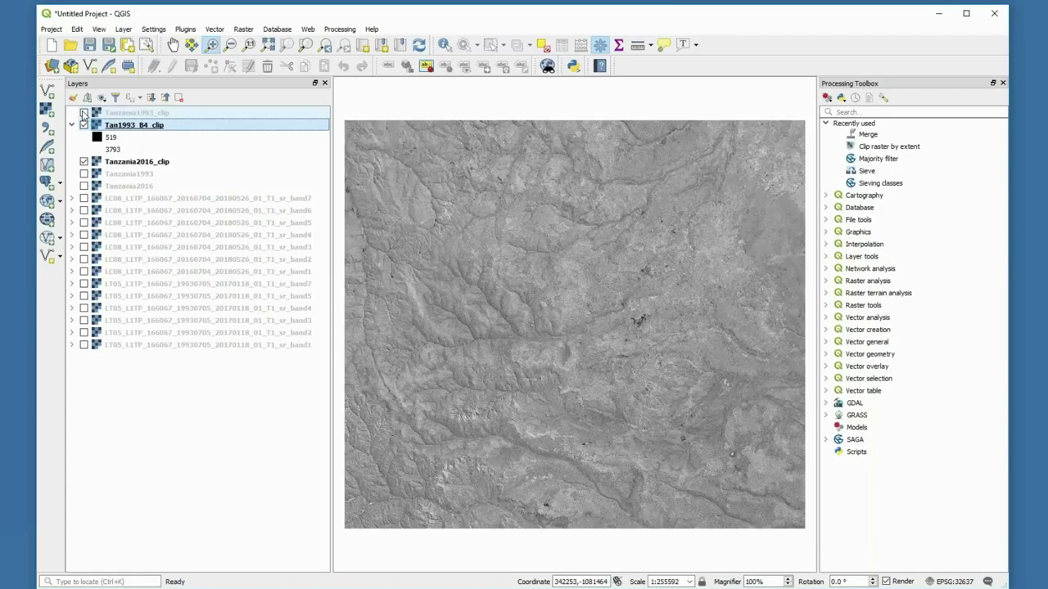
Add the raster Tan_2016_B4_clip.tif from the Exercise1 folder to the project
click(46, 110)
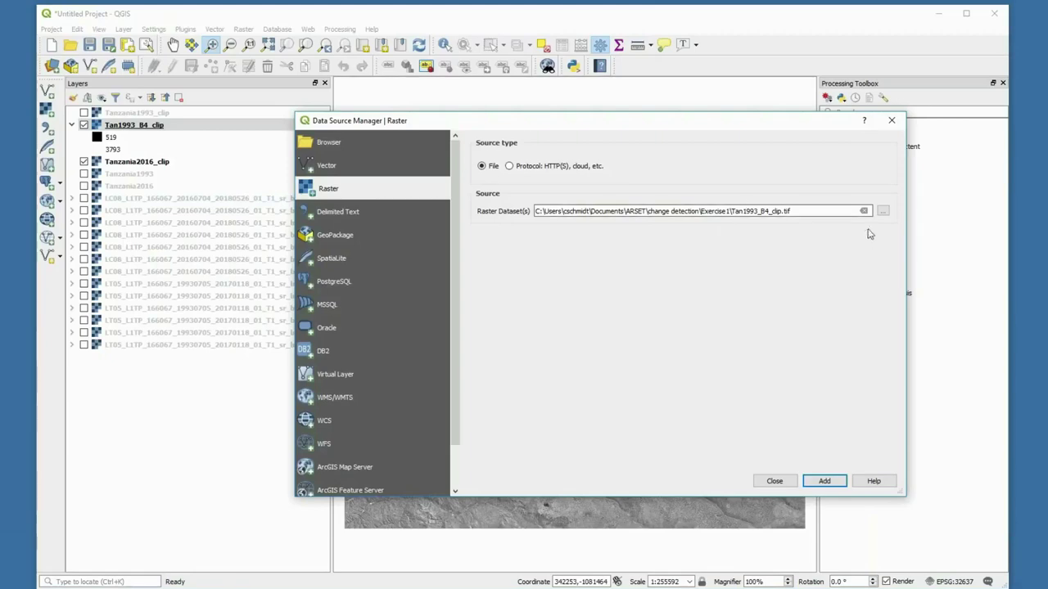
click(863, 210)
click(883, 212)
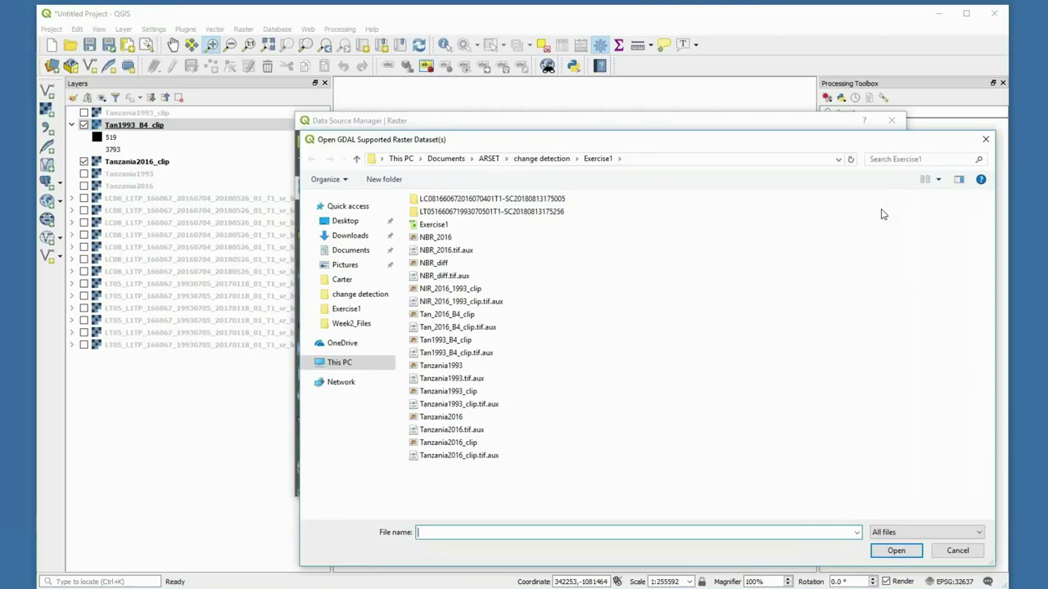
click(555, 322)
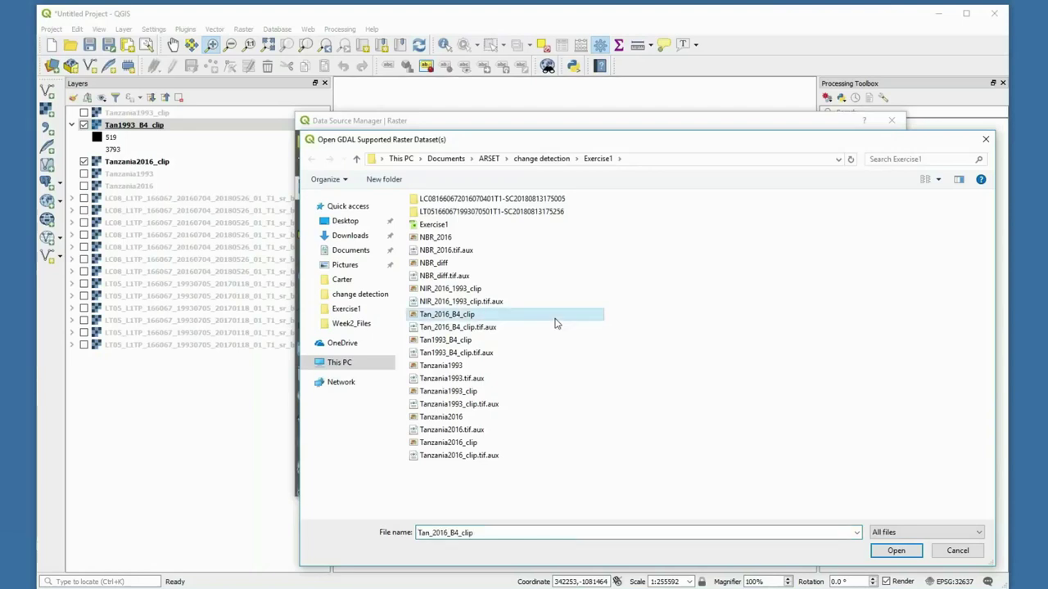
click(900, 553)
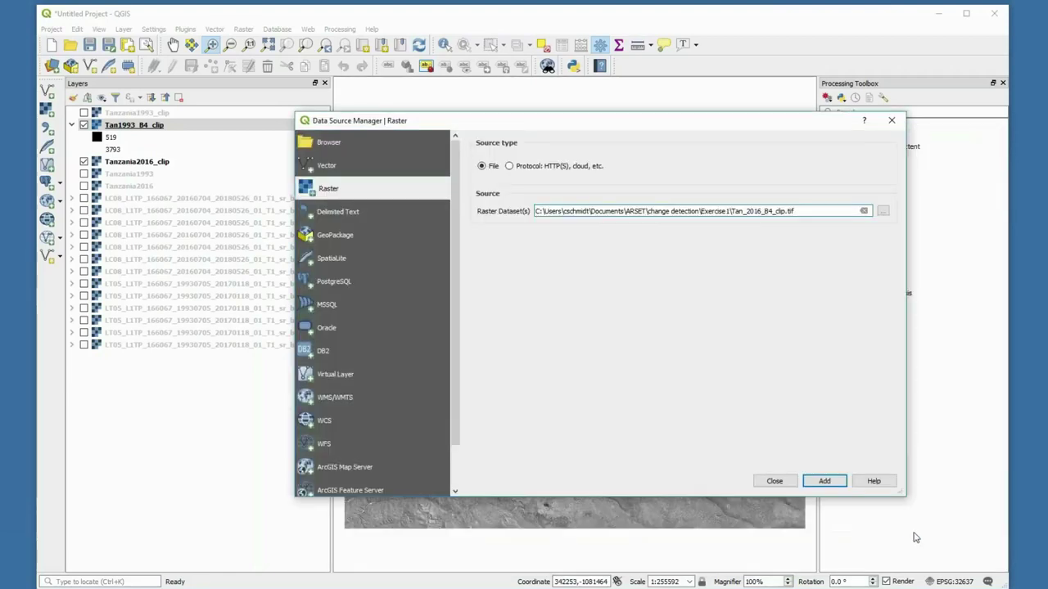
click(826, 482)
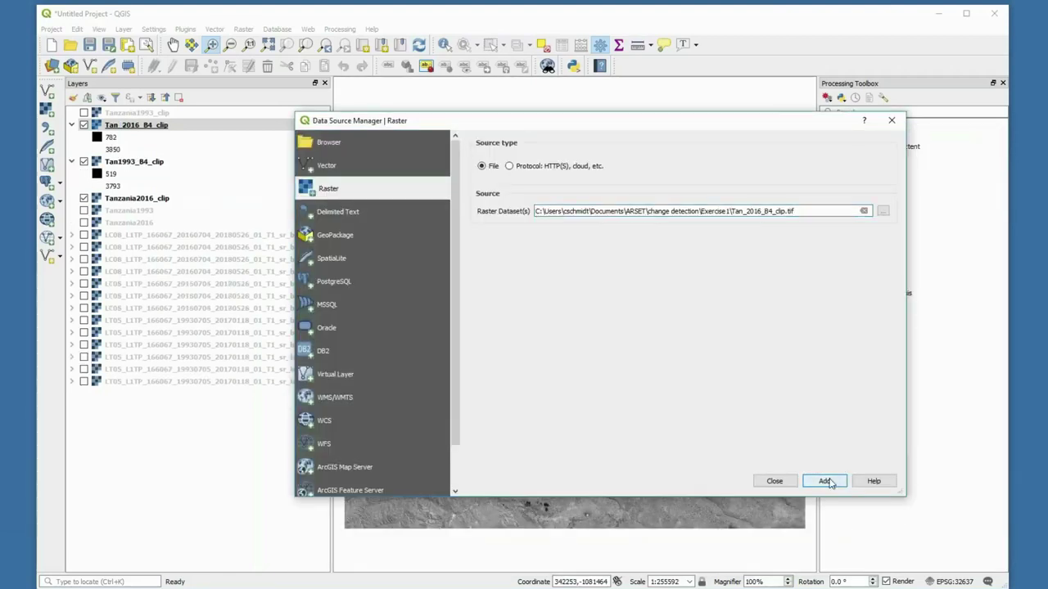
click(774, 481)
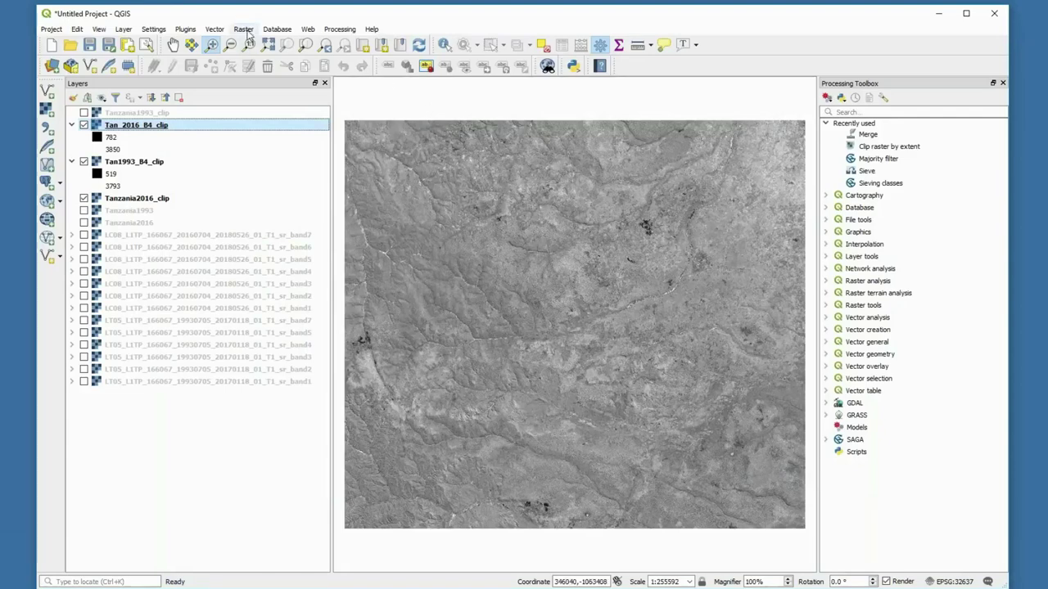
Choose Tan_2016_B4_clip and Tan1993_B4_clip as the Merge tool's input layers, with the 2016 layer ordered before the 1993 one
click(245, 30)
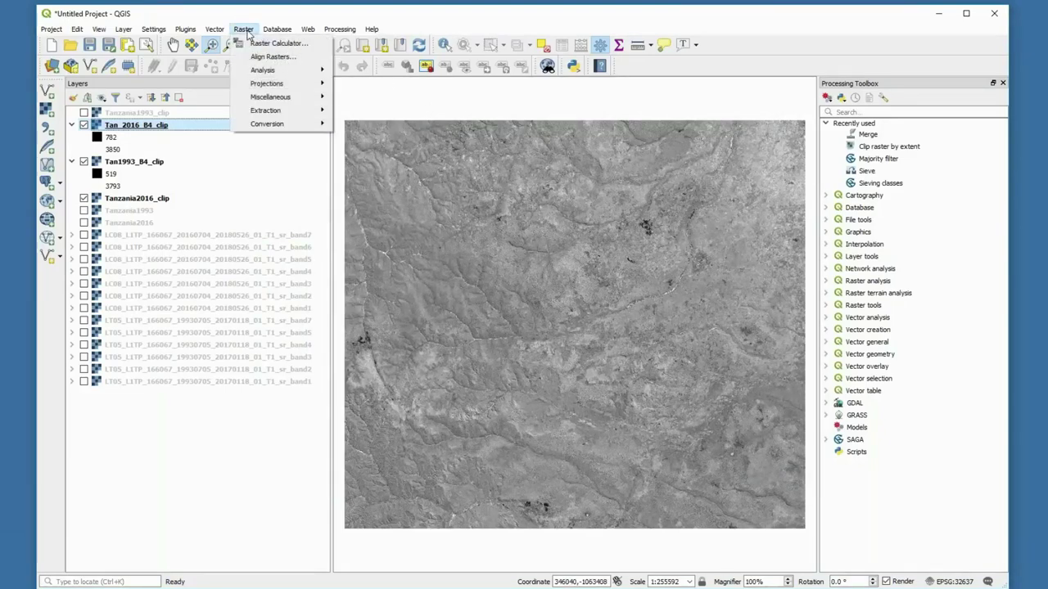
mouse_move(270, 99)
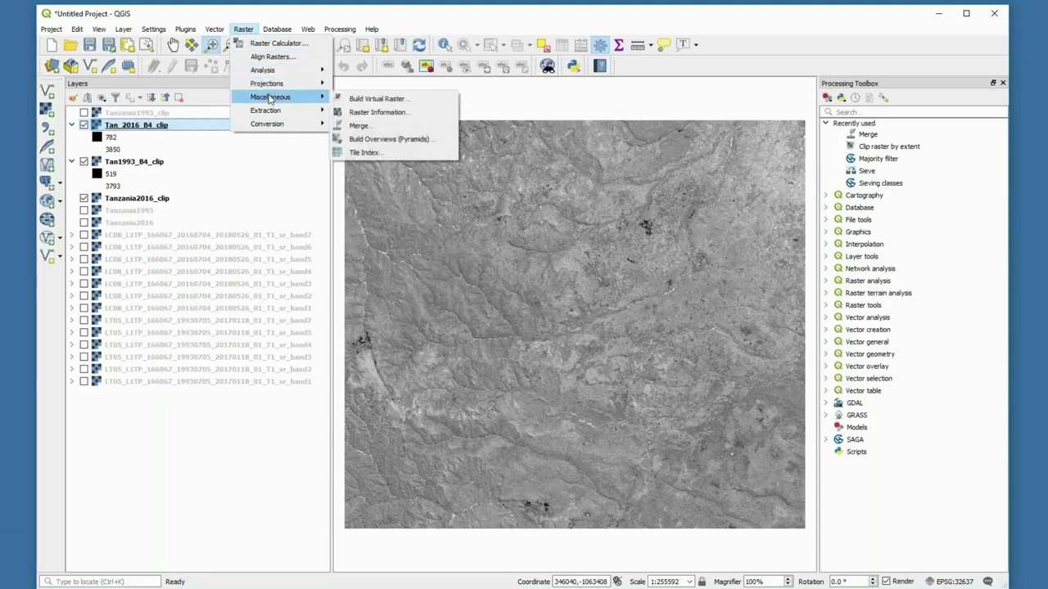
click(388, 124)
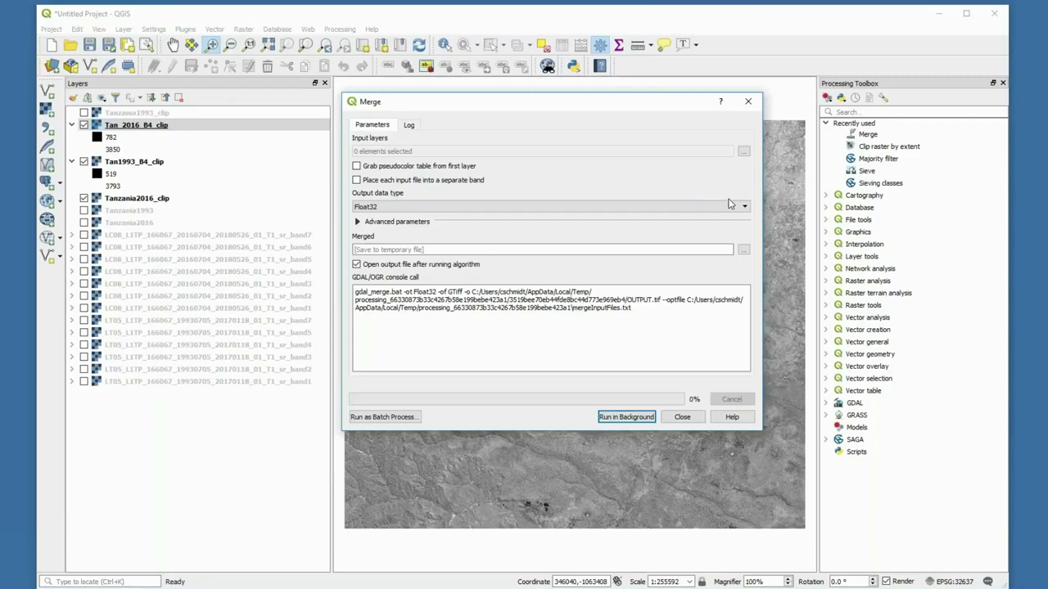
click(744, 152)
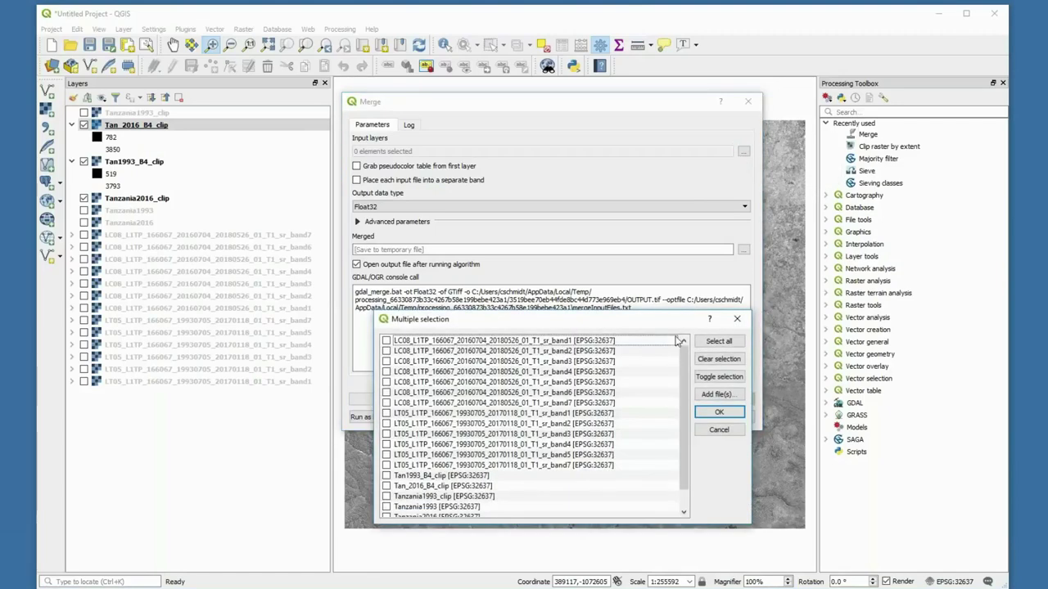
scroll(683, 392, down, 1)
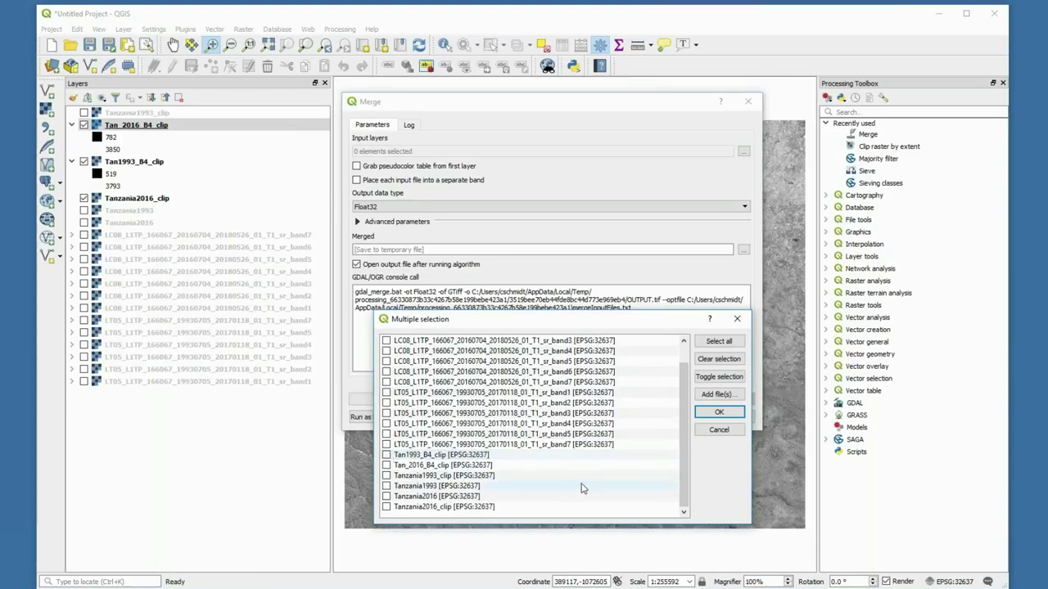
click(508, 468)
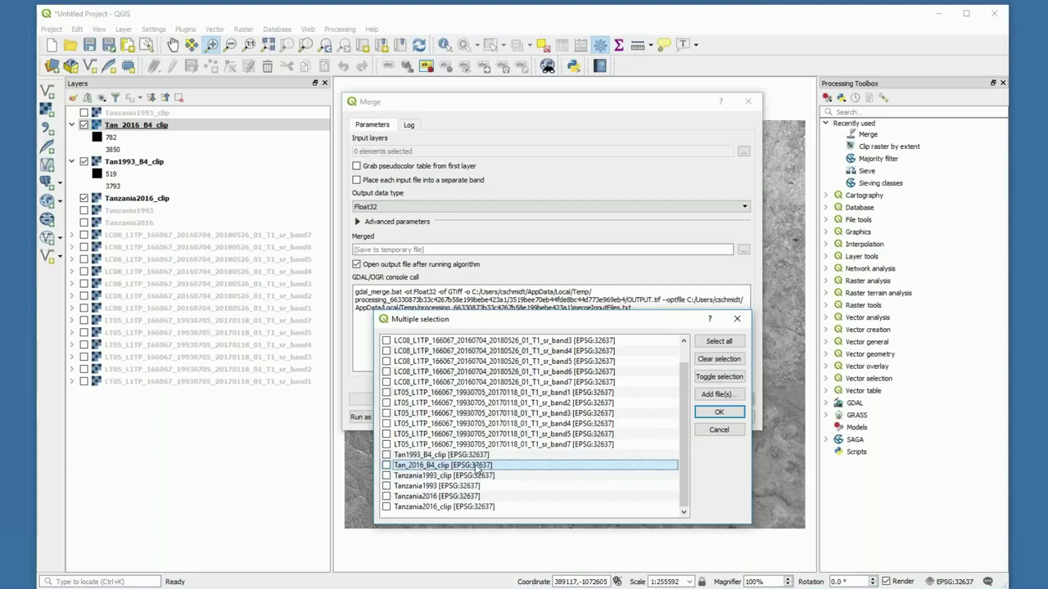
drag(477, 469, 478, 454)
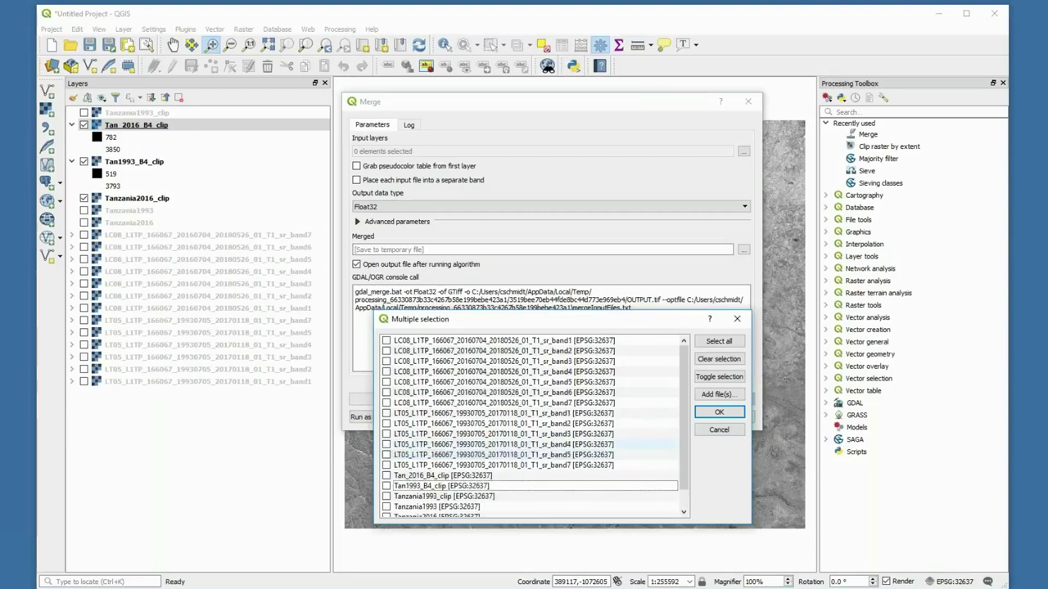
click(386, 476)
click(387, 486)
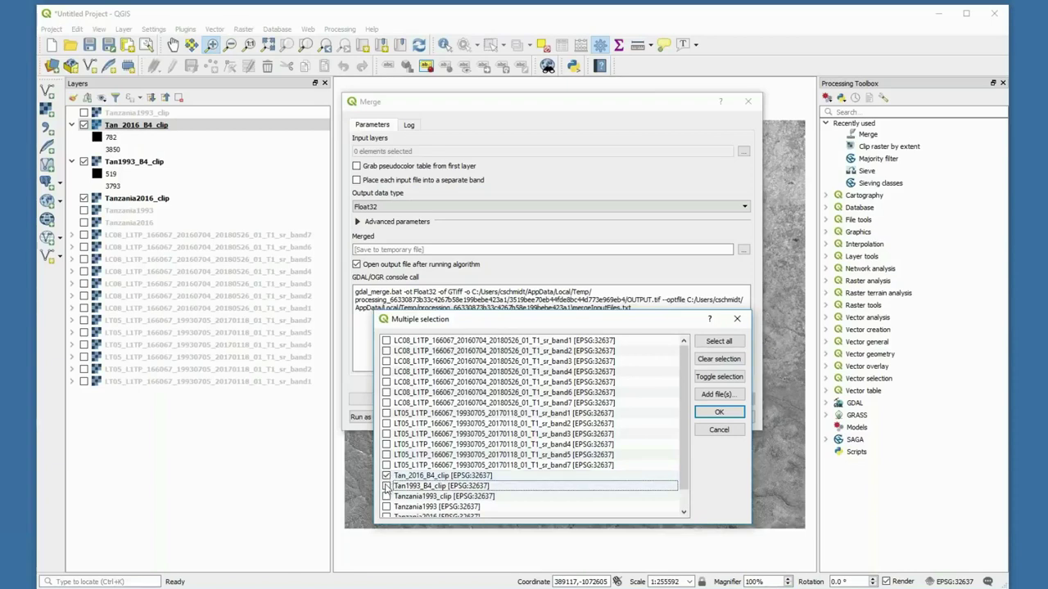
click(721, 412)
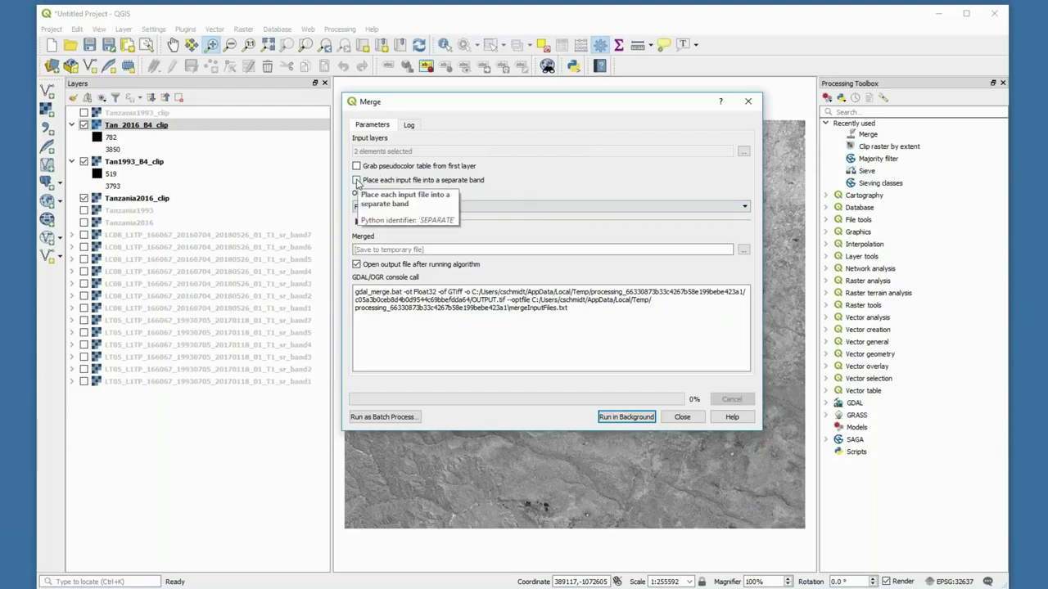
Set the merge to place each input file into a separate band, and close the Merge dialog without running it
click(356, 180)
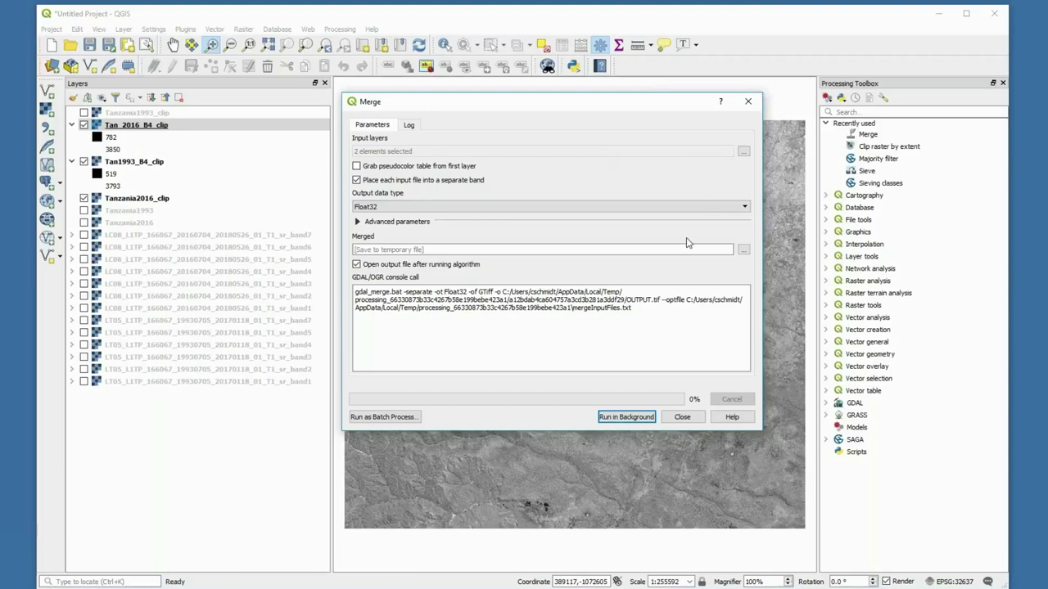
click(686, 417)
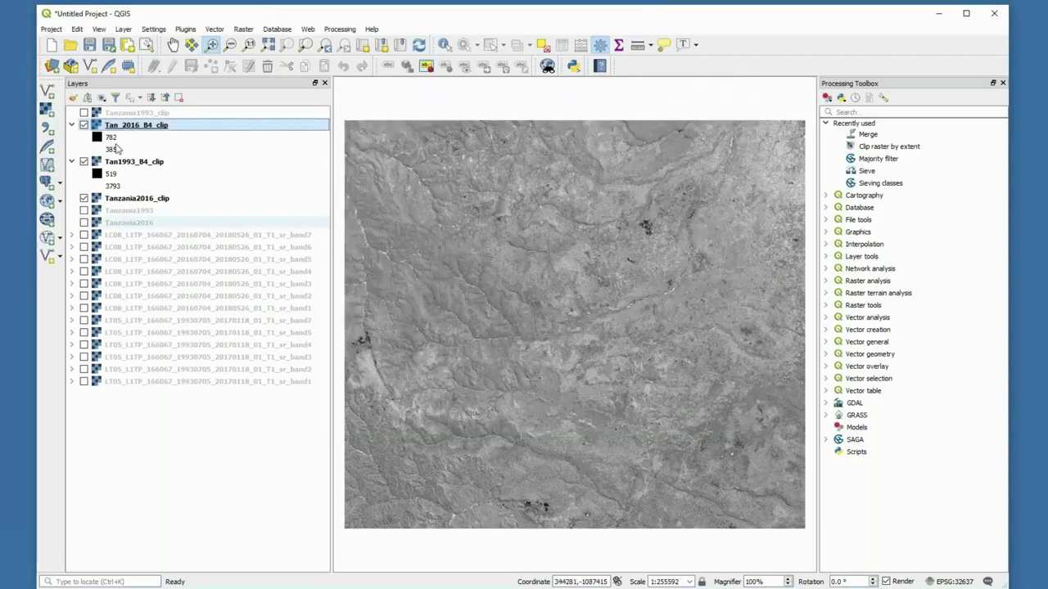
Add the raster NIR_2016_1993_clip.tif from the Exercise1 folder to the project as a layer
click(47, 108)
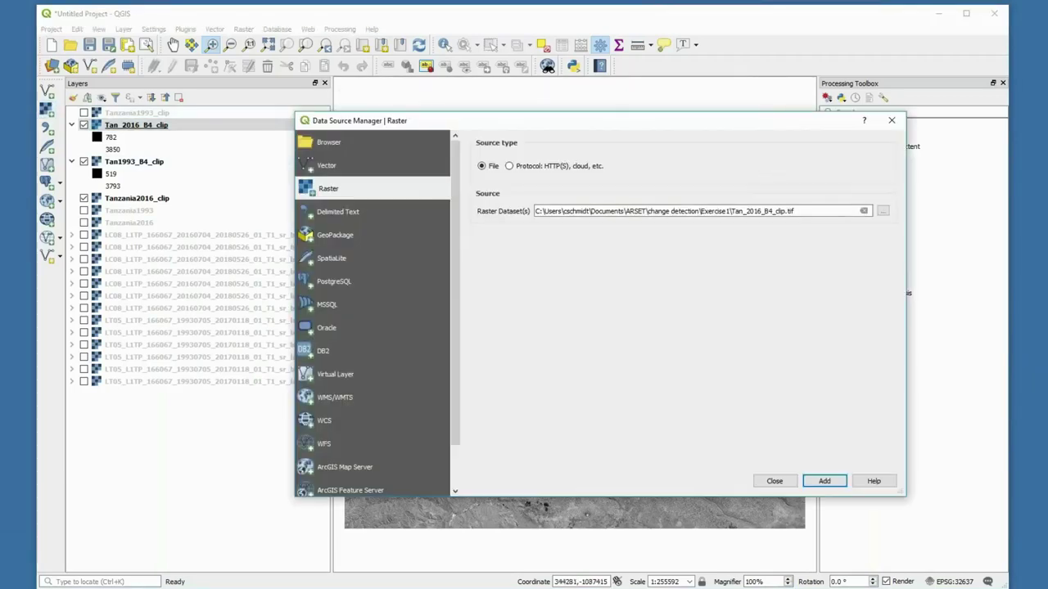
click(864, 210)
click(882, 211)
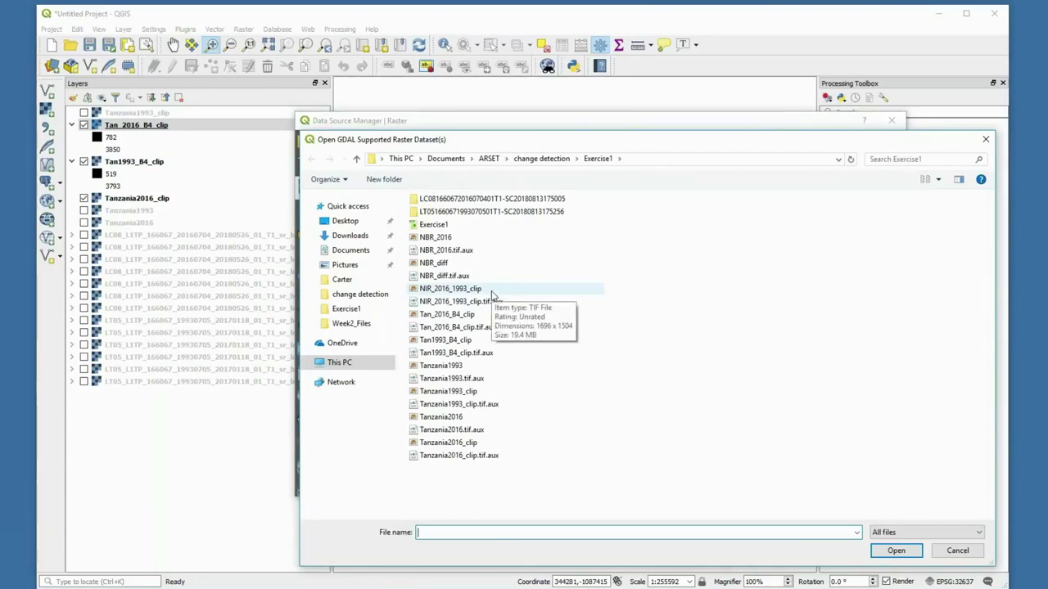
click(491, 292)
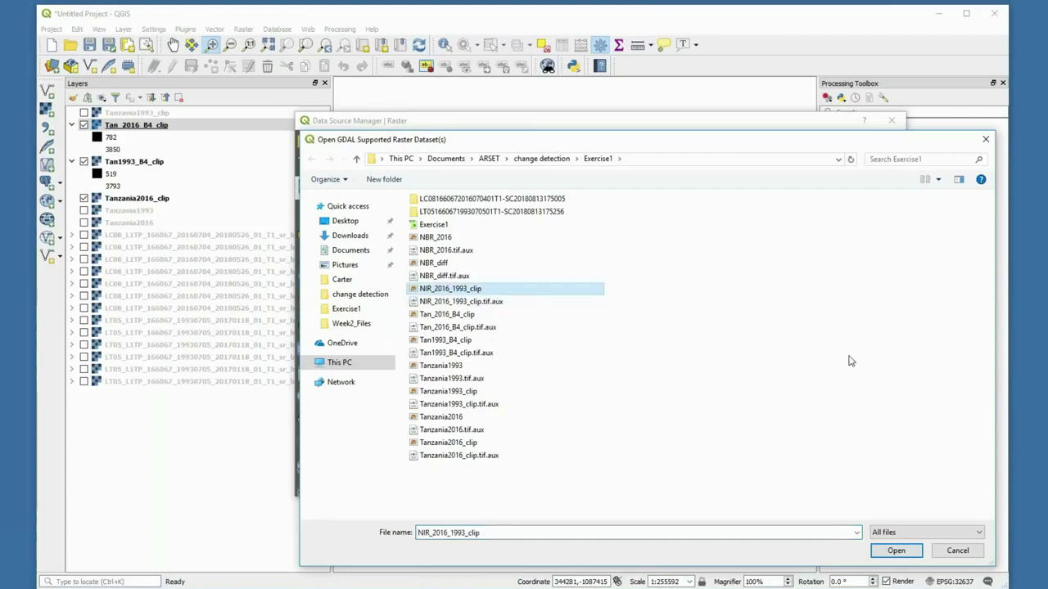
click(896, 550)
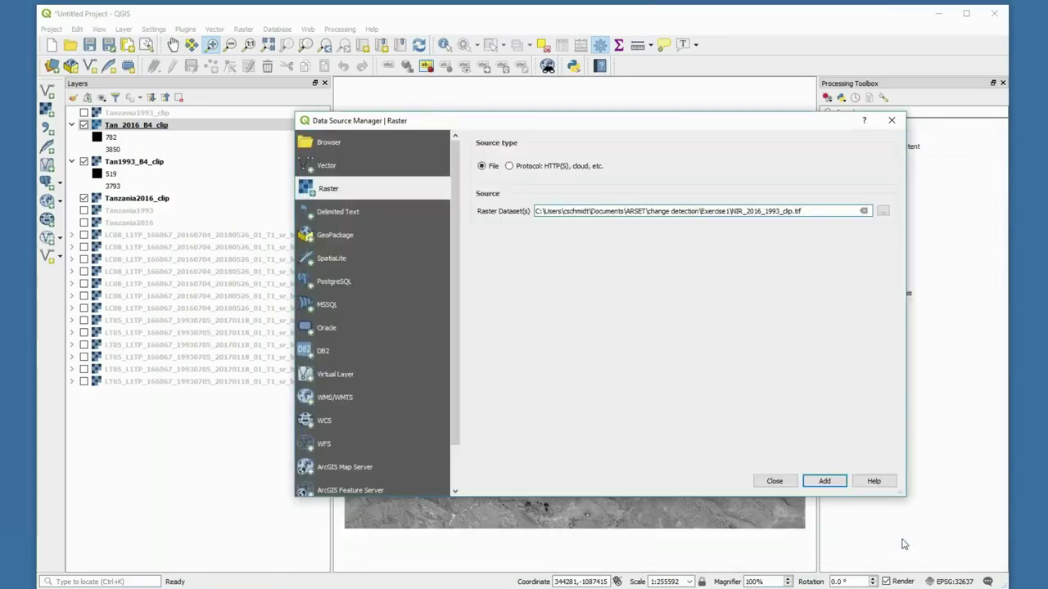
click(824, 481)
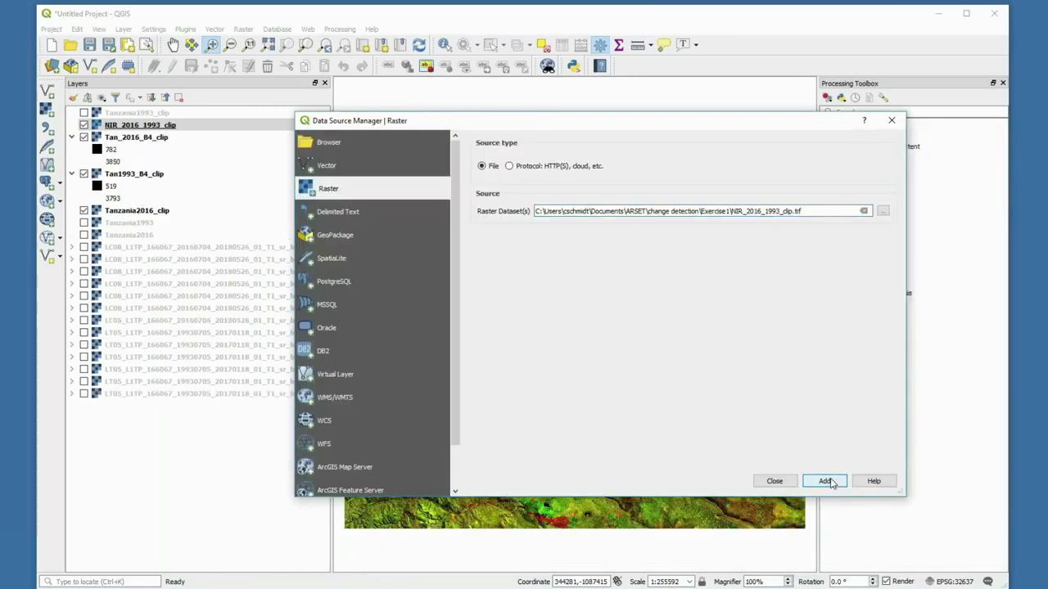
click(775, 482)
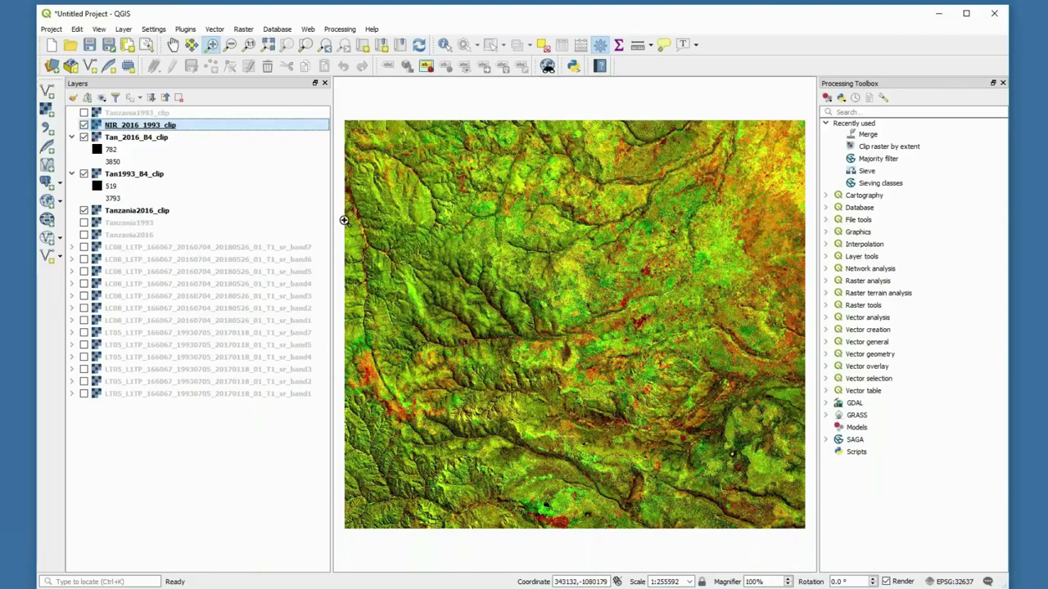
Set the NIR_2016_1993_clip symbology to red Band 2, green Band 1 (Gray) and blue Band 2, and apply it
right_click(146, 128)
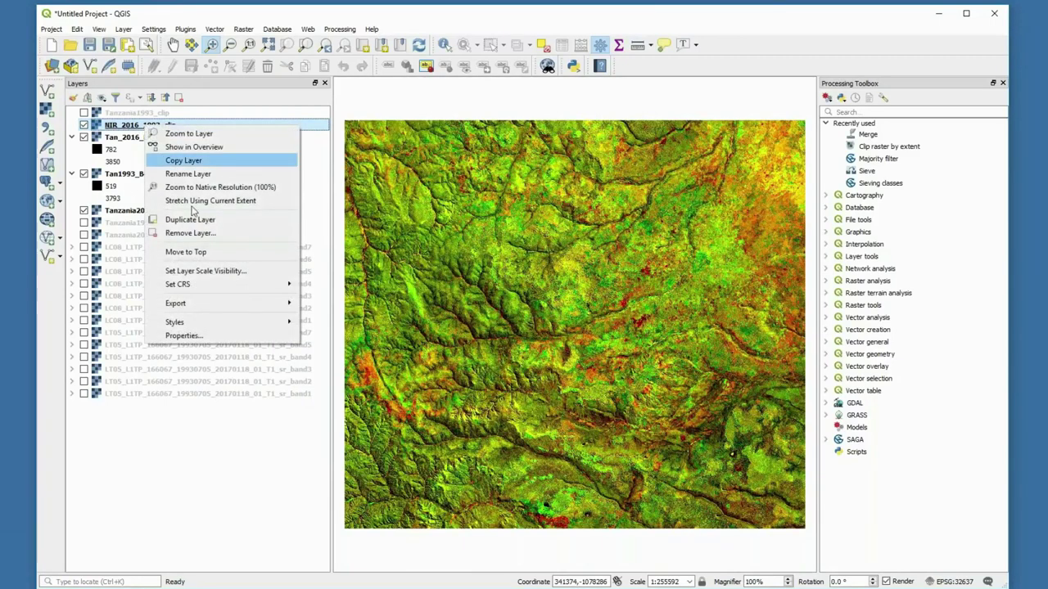
click(183, 336)
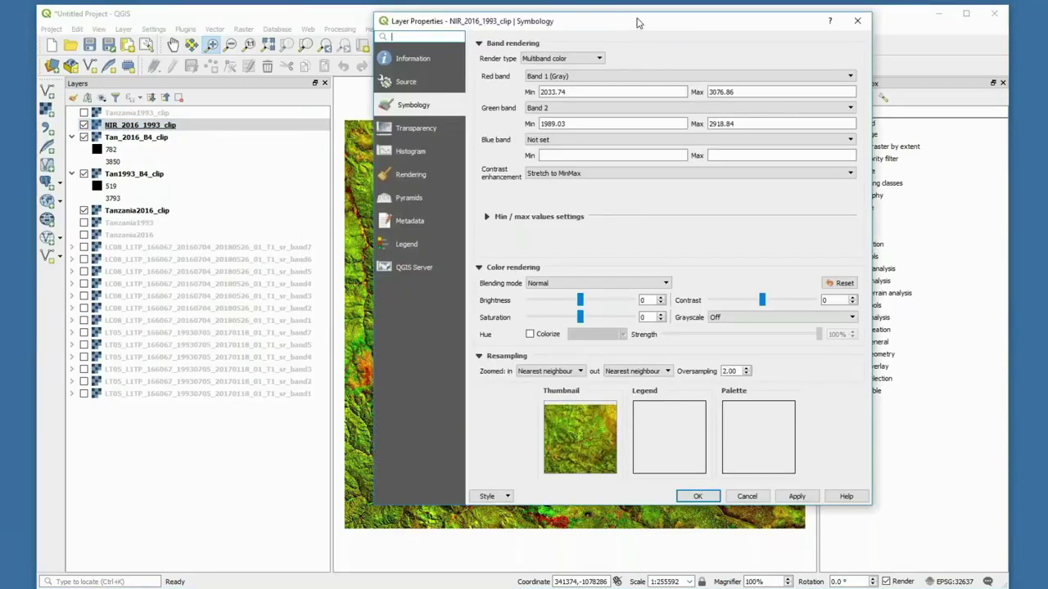
drag(638, 23, 554, 41)
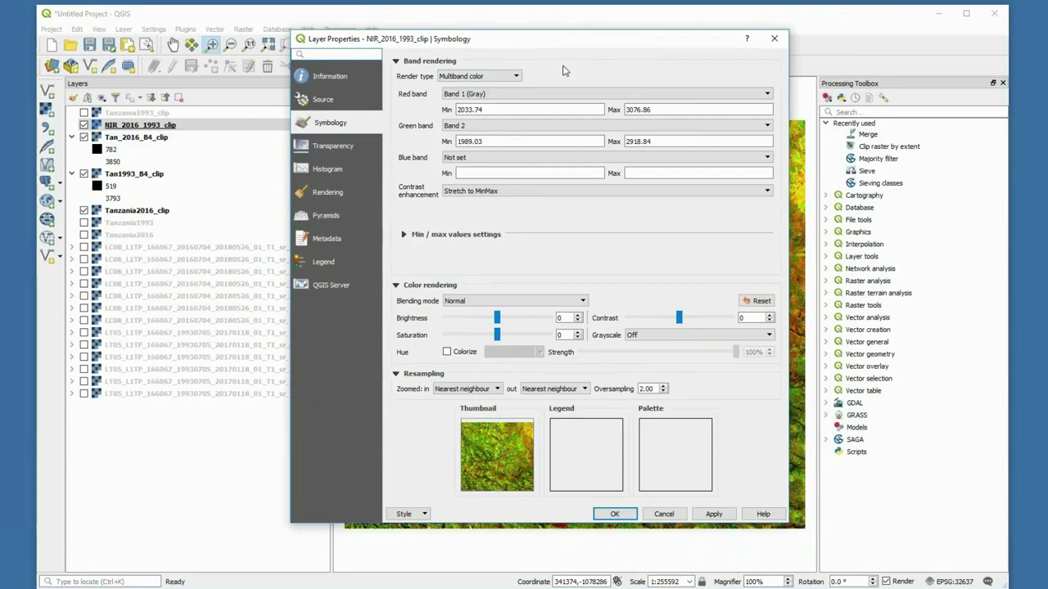
click(767, 94)
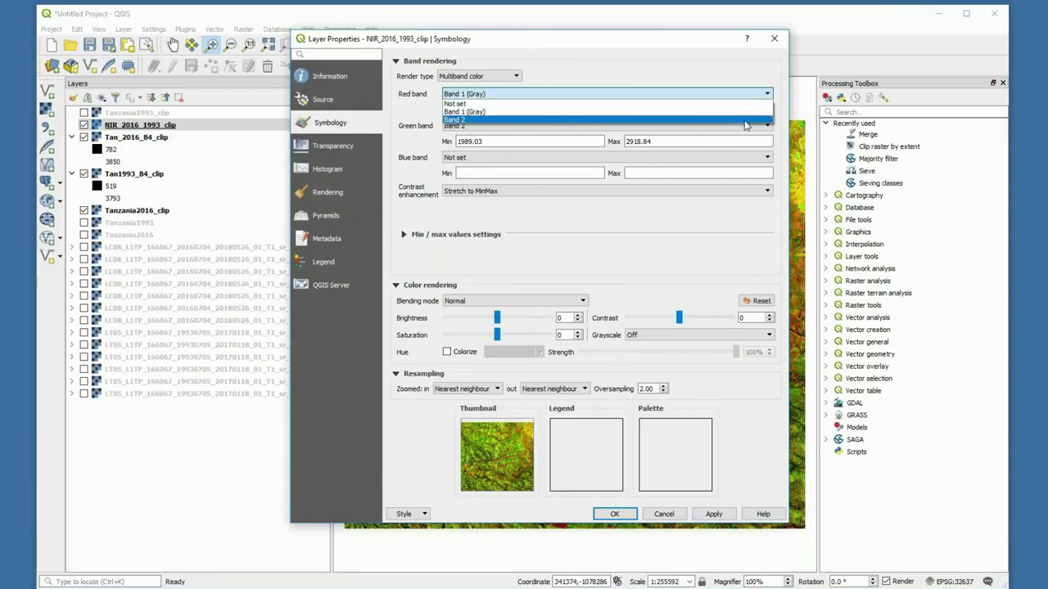
click(747, 120)
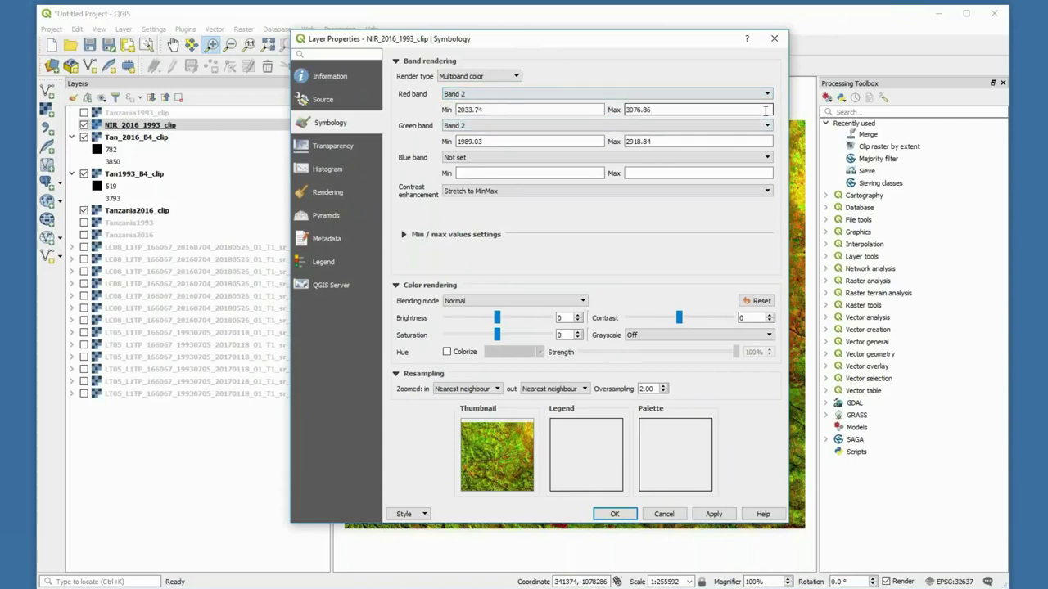
click(768, 126)
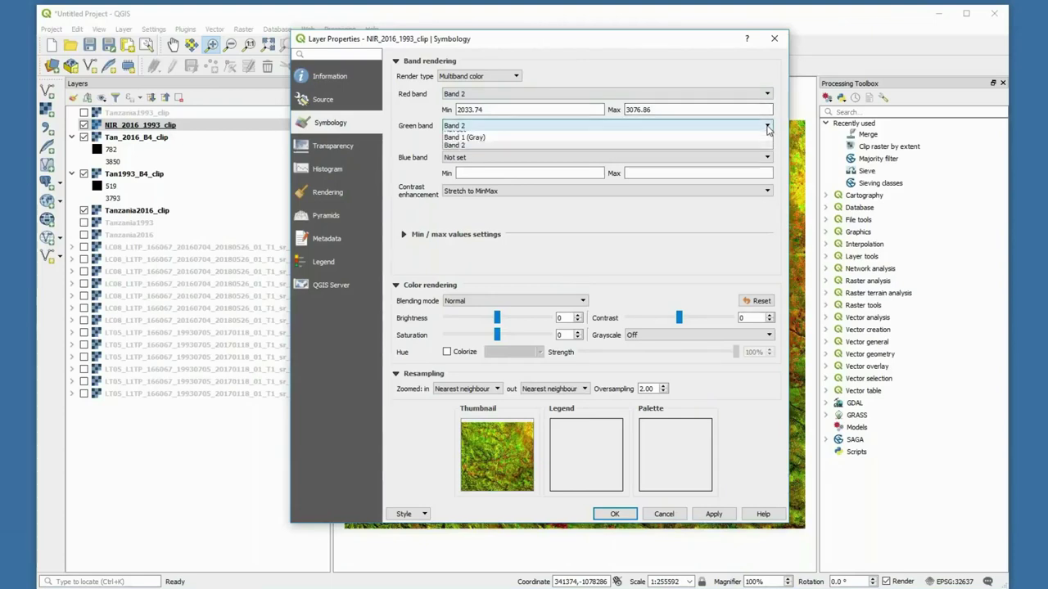
click(745, 138)
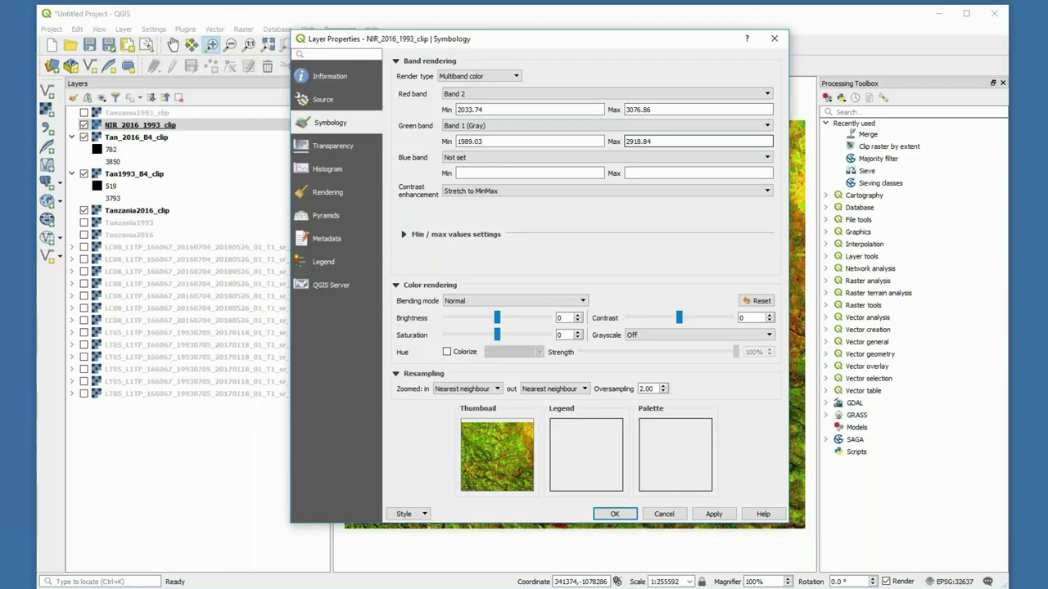
click(768, 159)
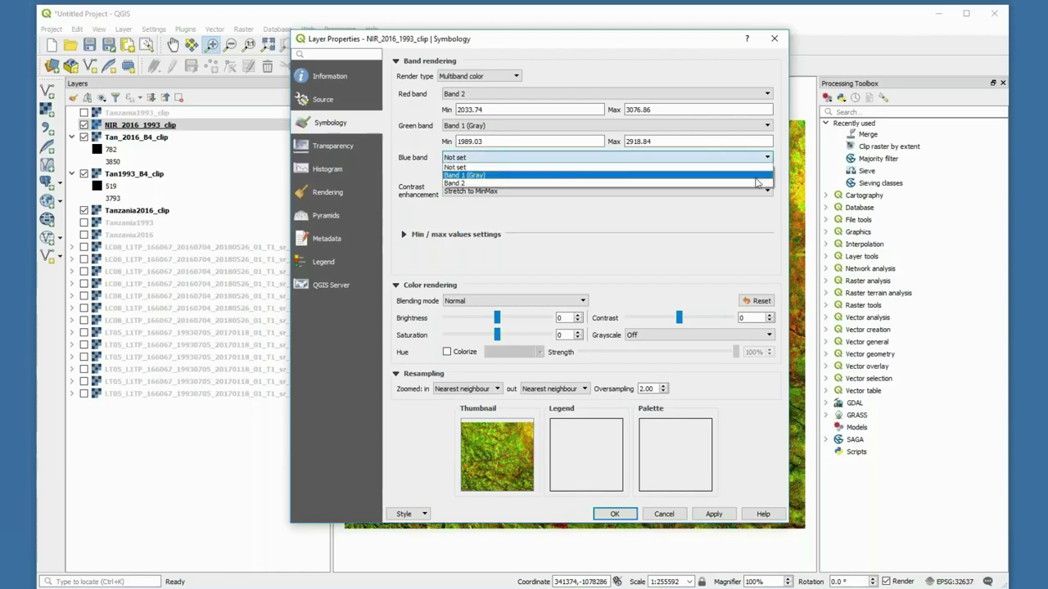
click(753, 184)
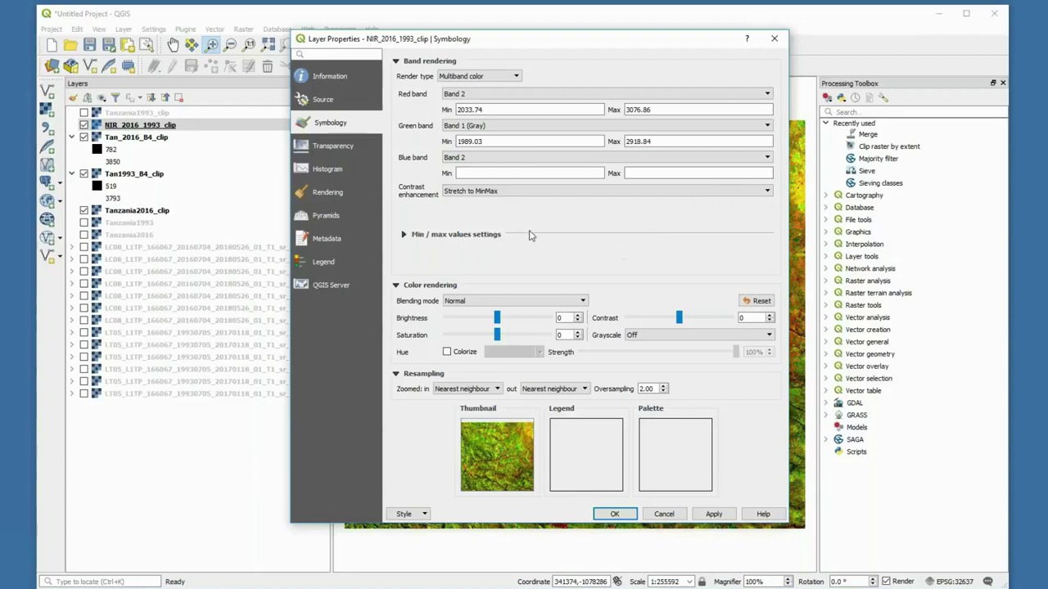
click(727, 511)
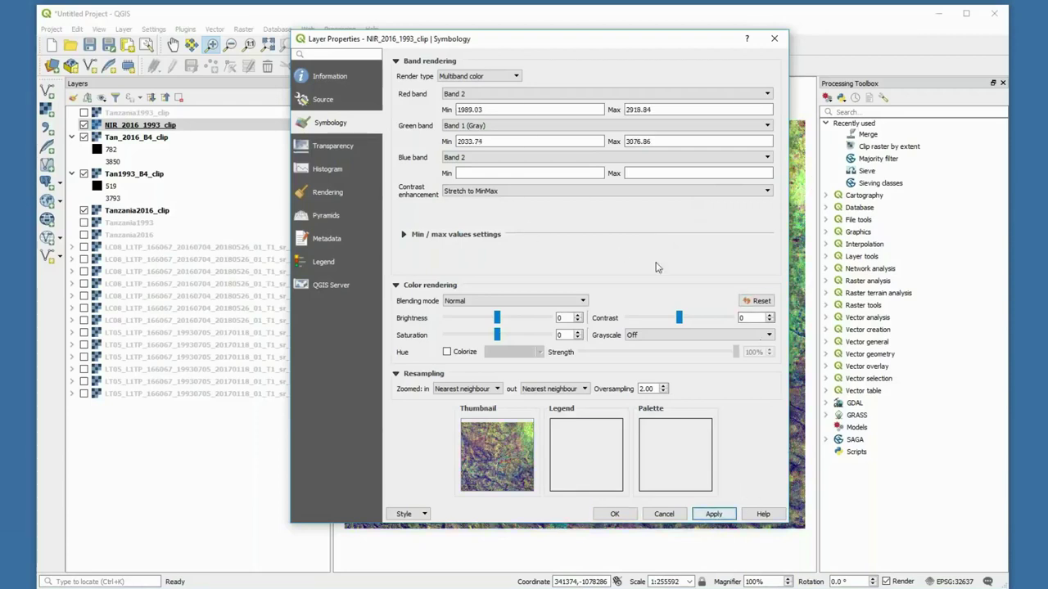
Set the blue band's minimum to 1989.03 and maximum to 2918.84, matching the red band's values
click(476, 173)
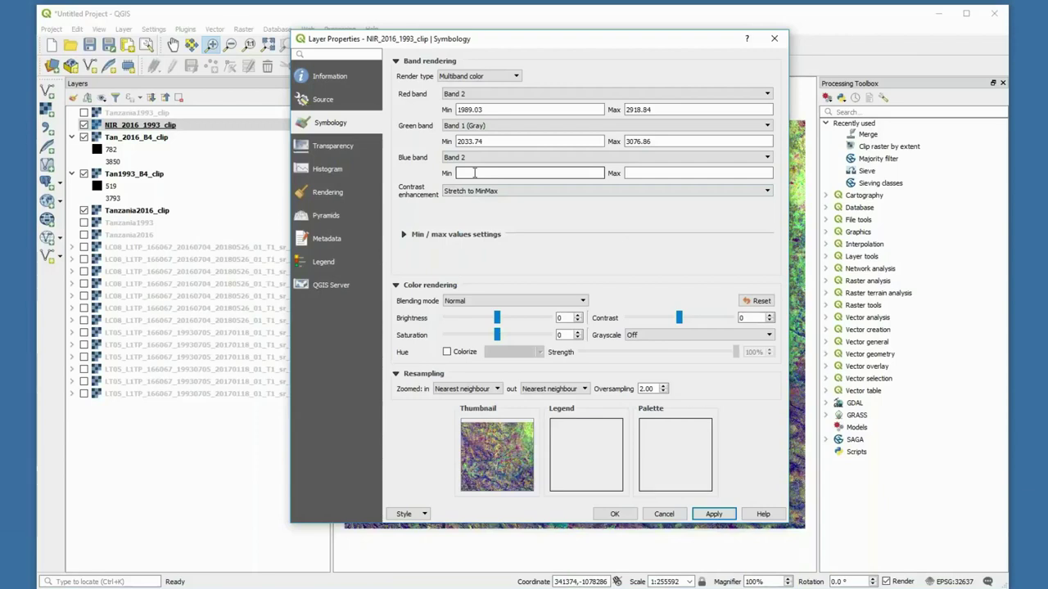
click(459, 109)
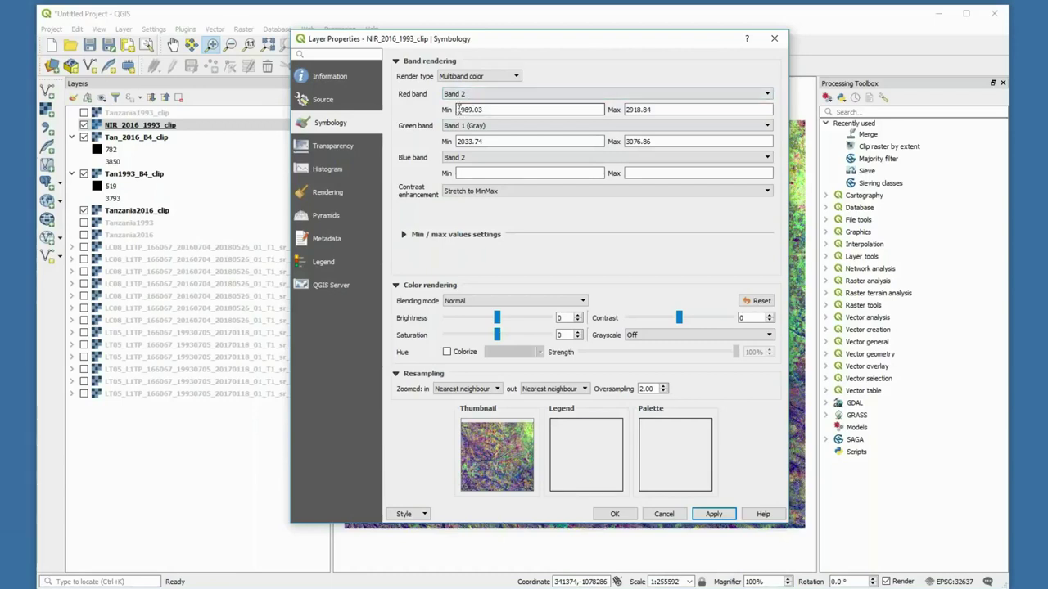
click(503, 172)
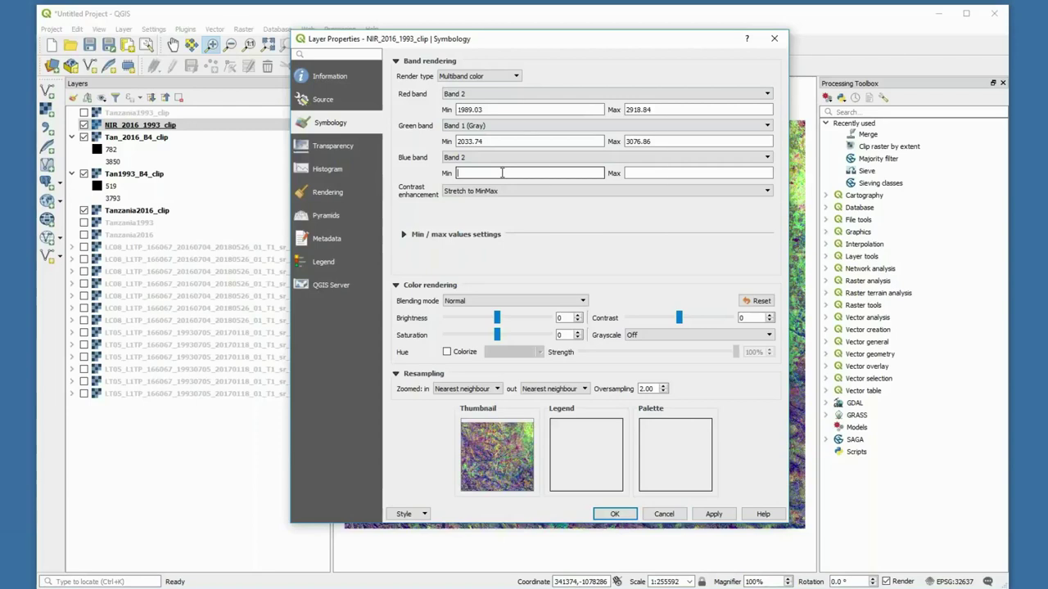
text(1989.03)
click(693, 172)
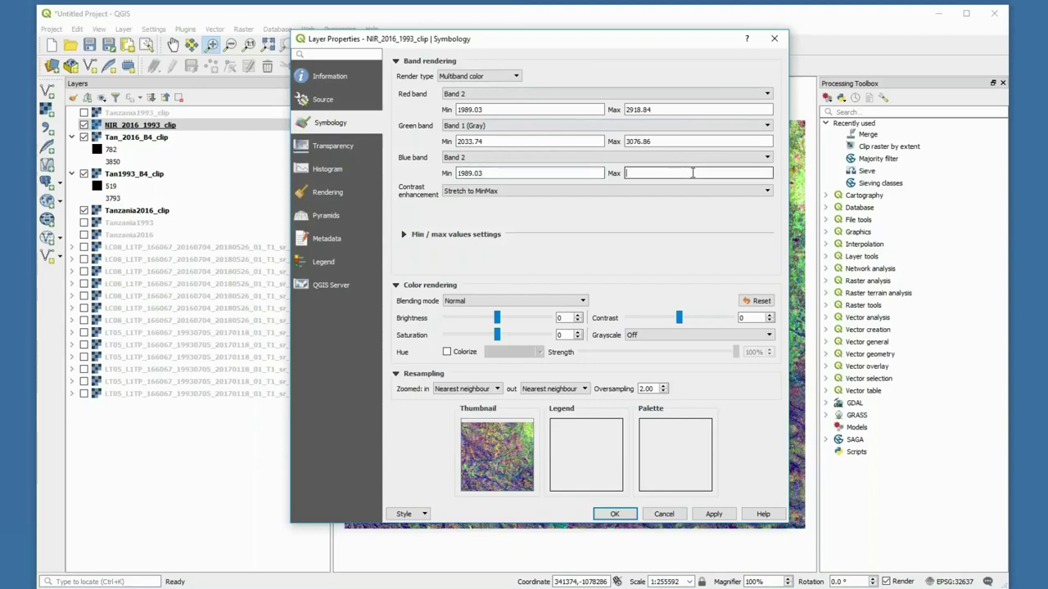
text(2918.84)
Set the layer's min/max values to mean +/- standard deviation × 2.00, then apply and accept the symbology
click(405, 235)
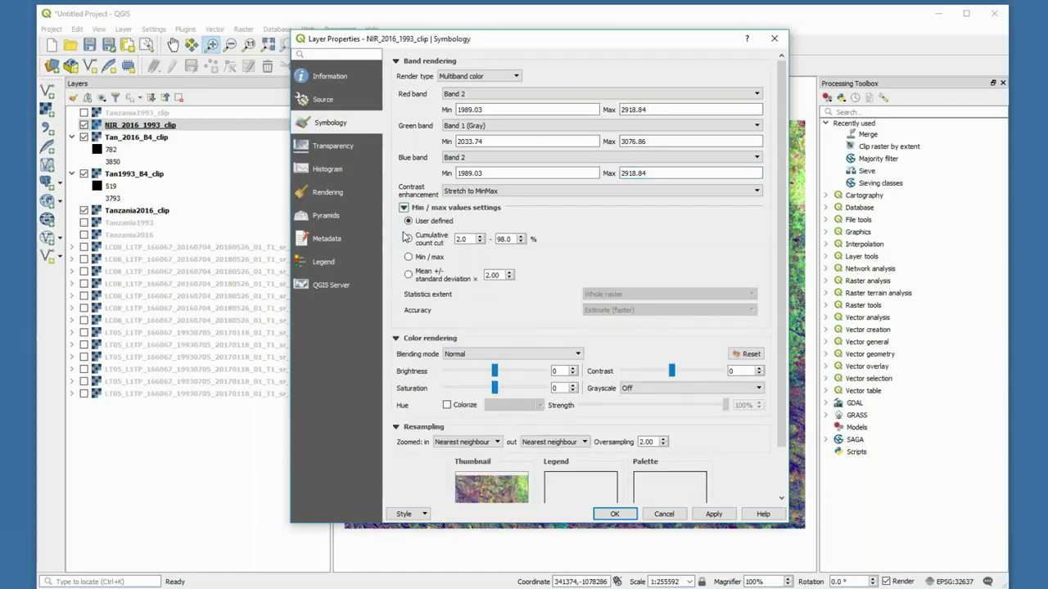
click(408, 275)
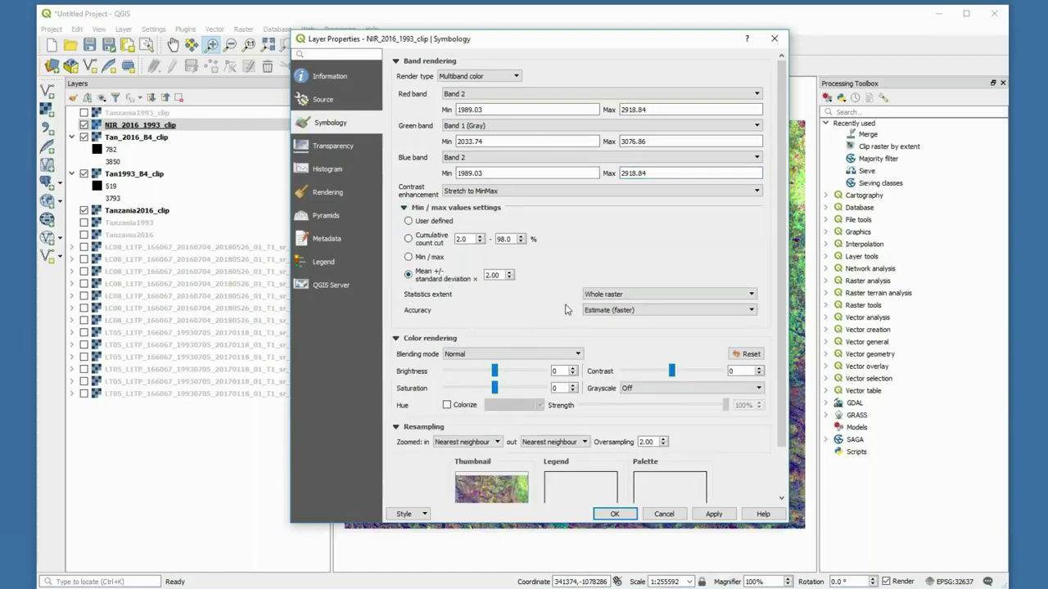
click(714, 514)
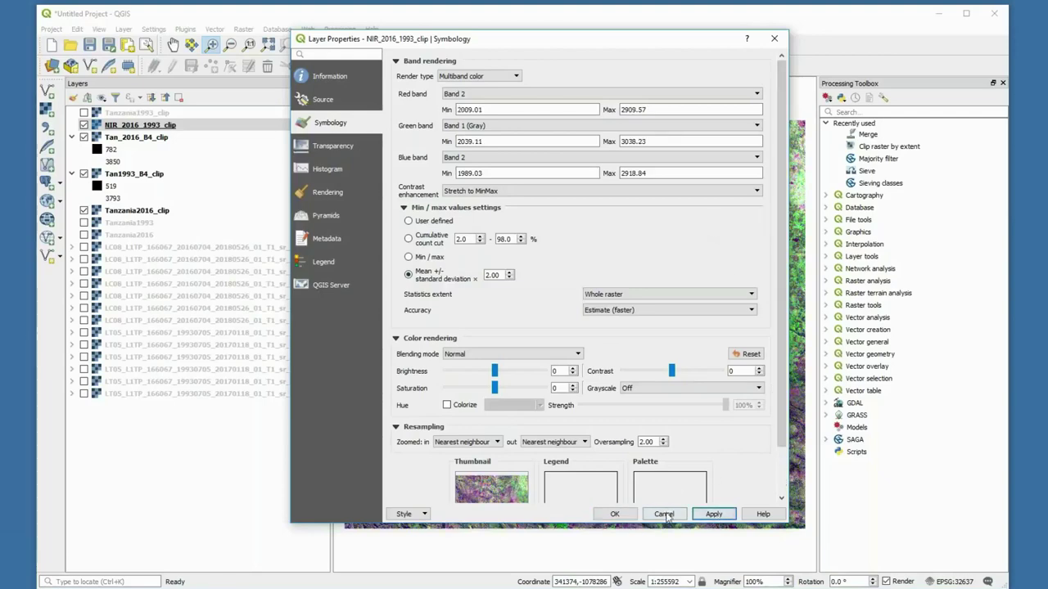
click(615, 514)
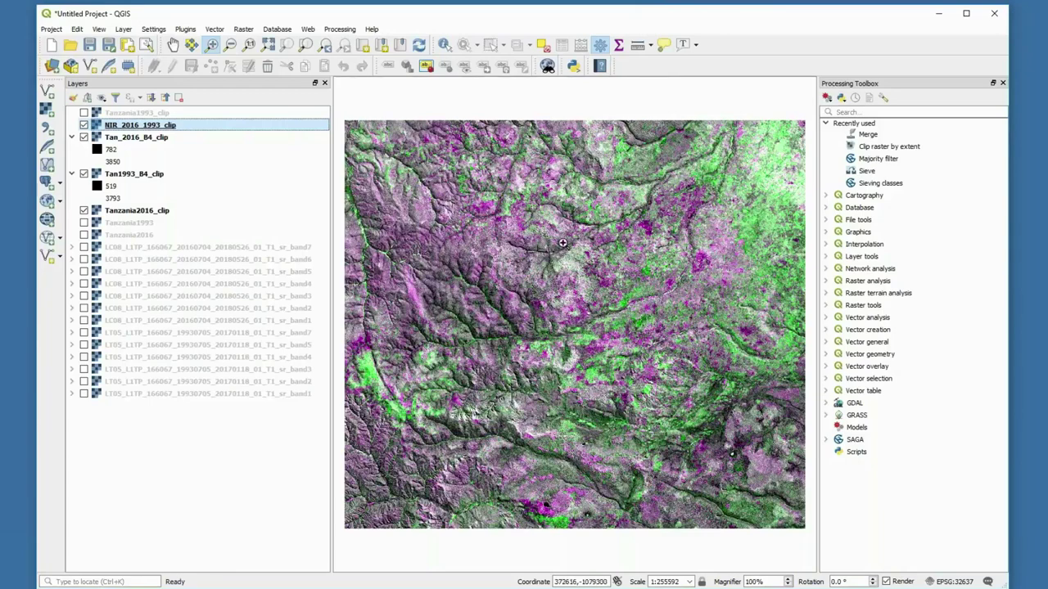
Hide the Tan_2016_B4_clip and Tan1993_B4_clip layers on the map
click(212, 45)
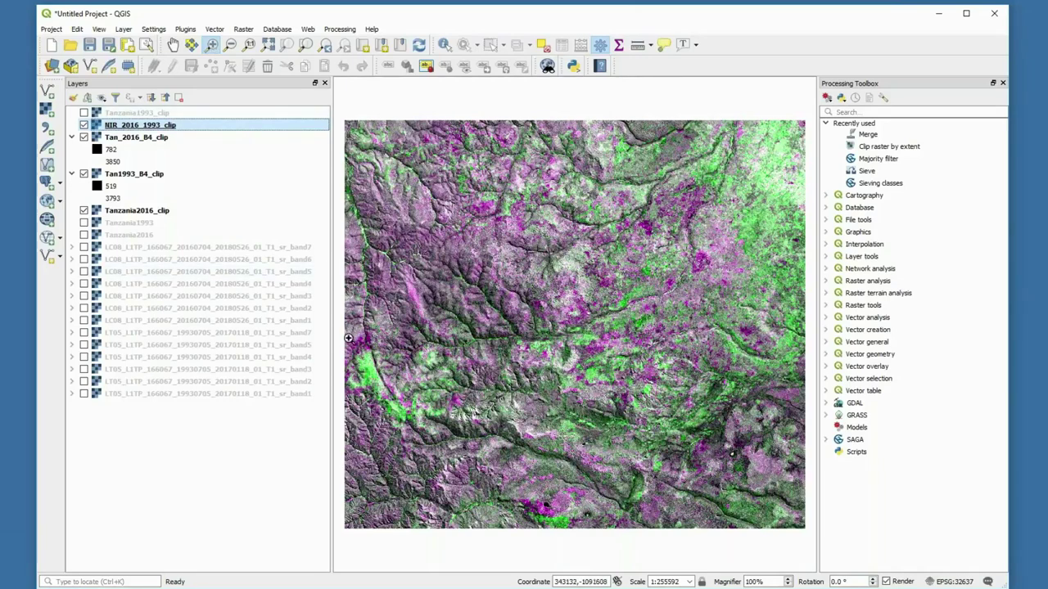
drag(349, 337, 460, 445)
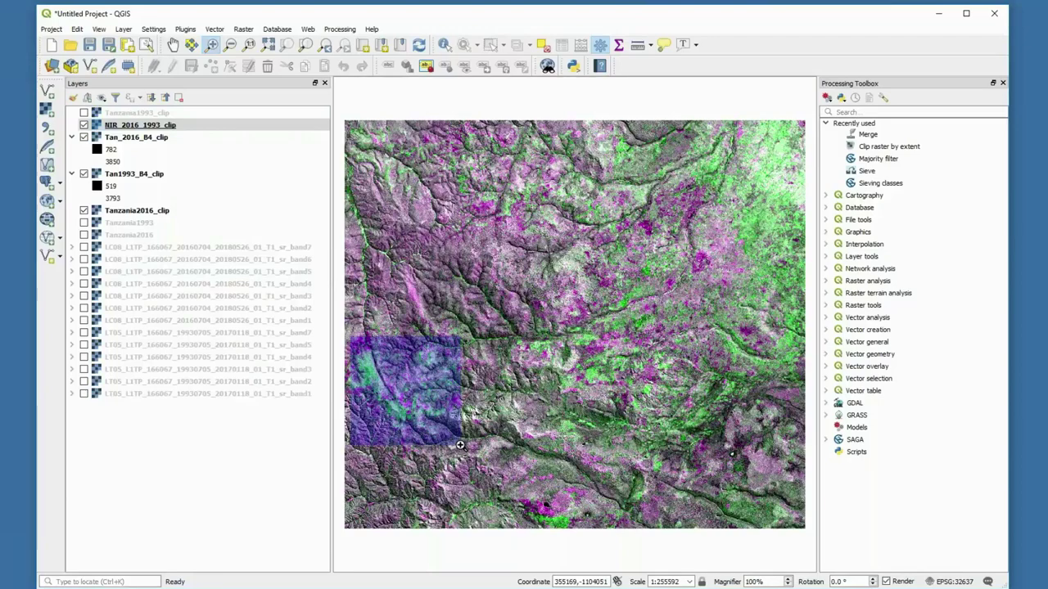
drag(460, 445, 460, 445)
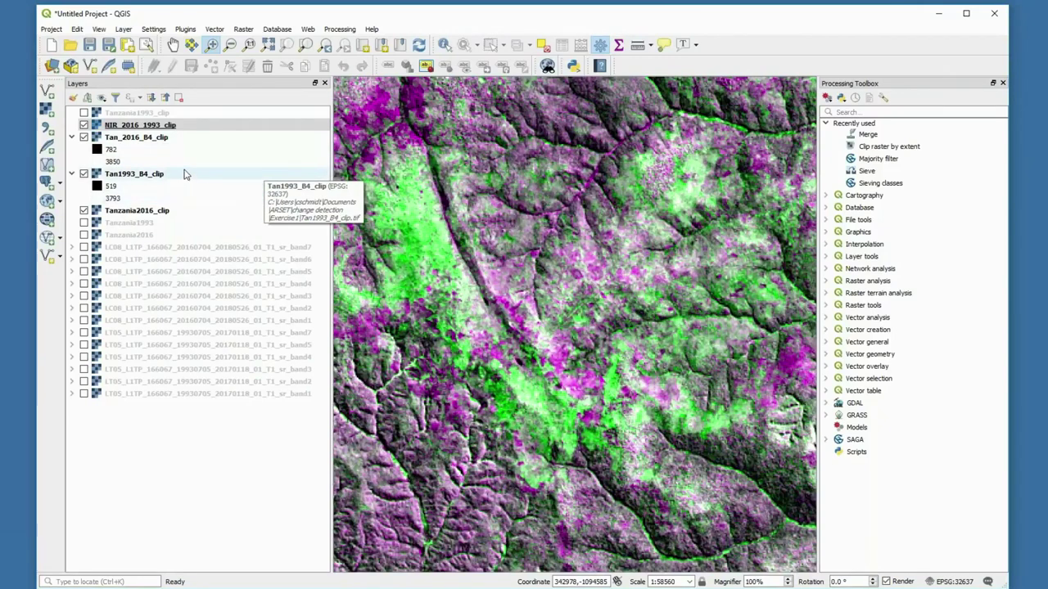
click(84, 137)
click(83, 174)
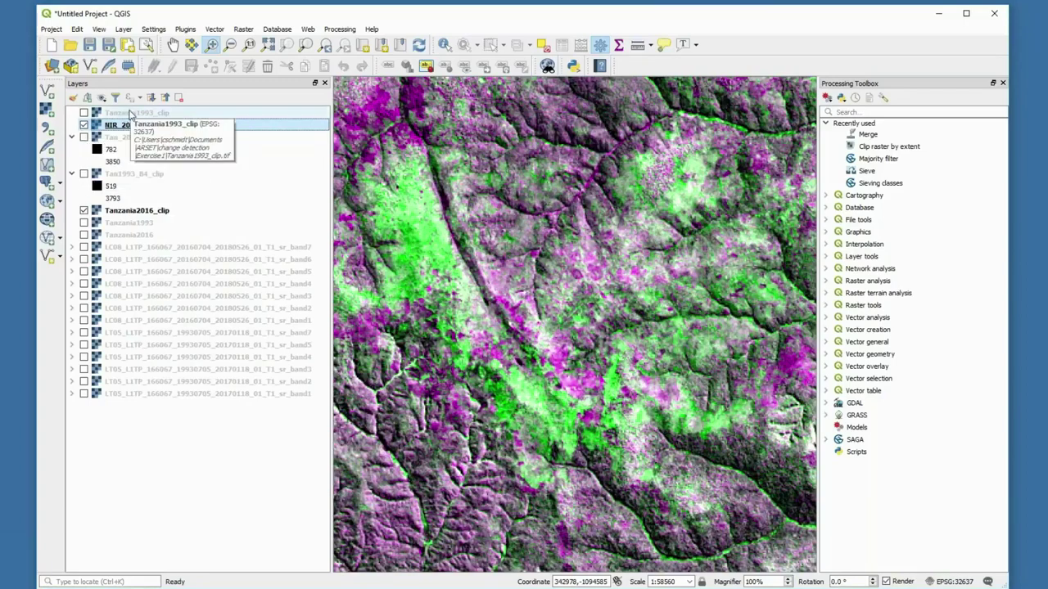
Turn on the Tanzania1993_clip layer and move it directly above Tanzania2016_clip in the layer order
click(131, 114)
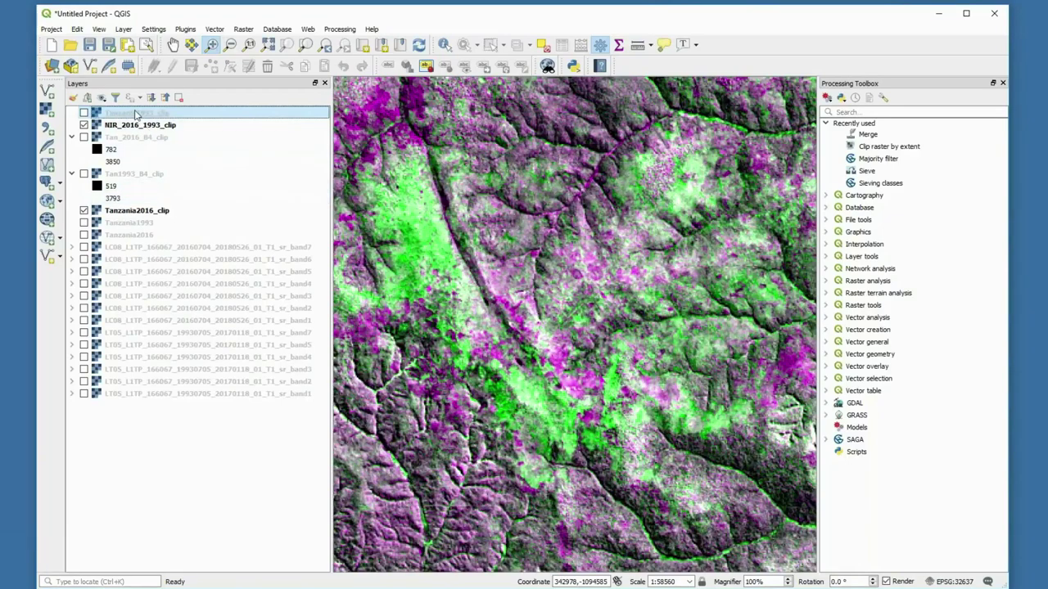
click(246, 198)
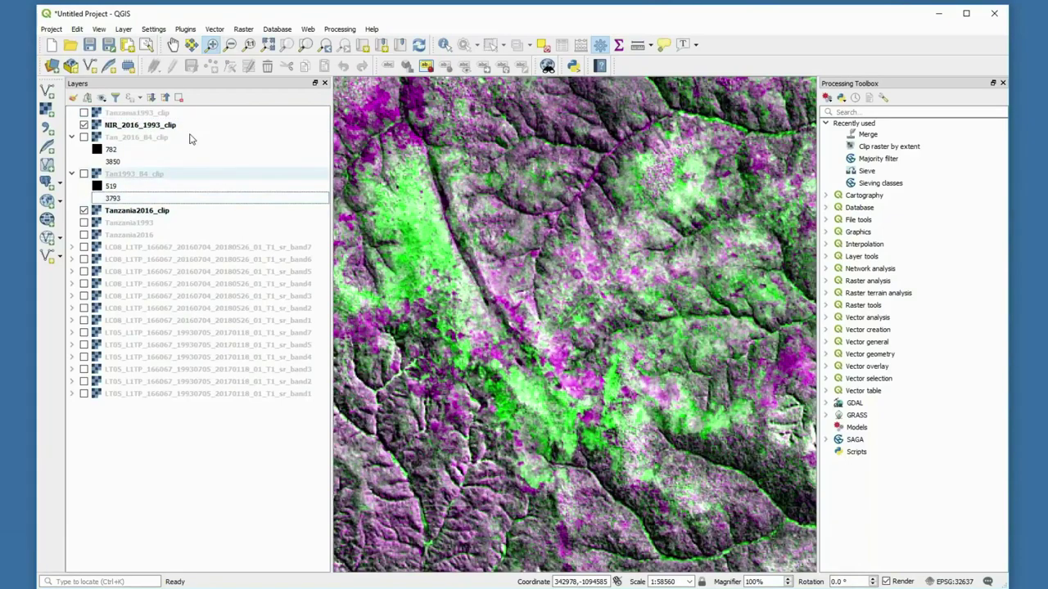
click(83, 115)
drag(132, 114, 135, 210)
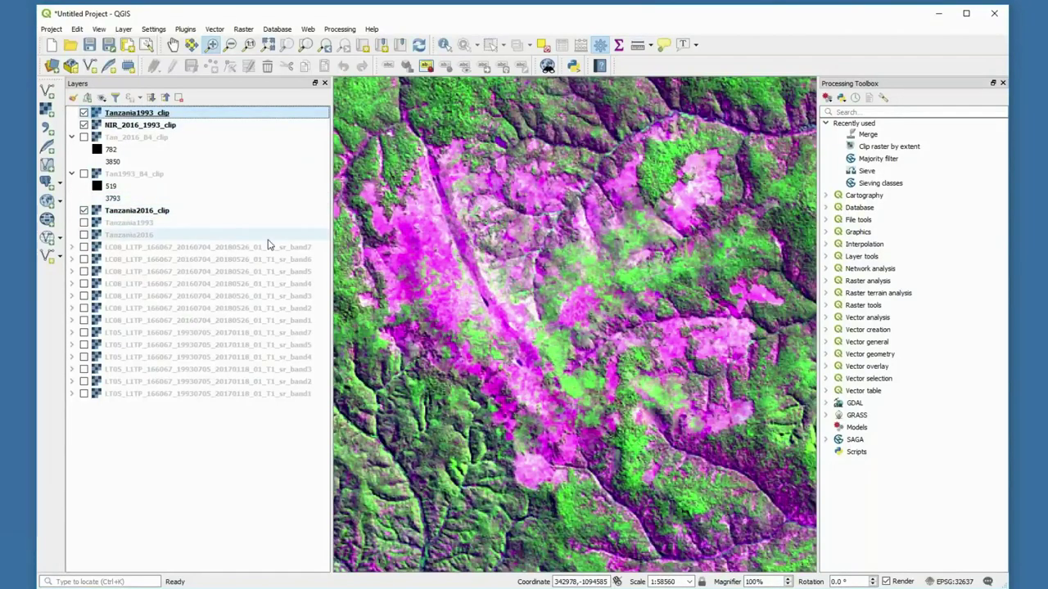
drag(142, 115, 135, 210)
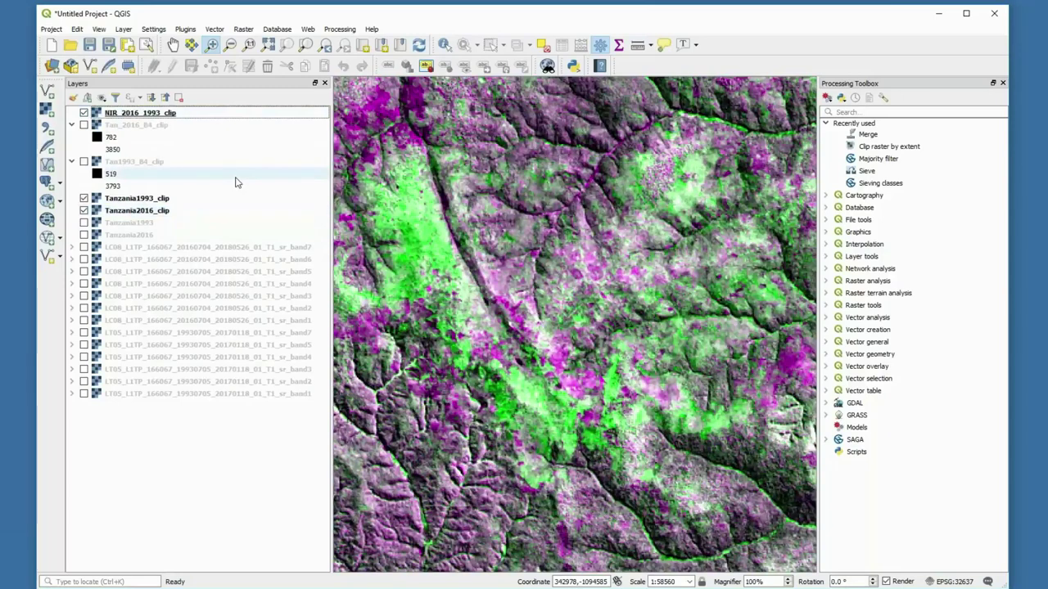
click(123, 128)
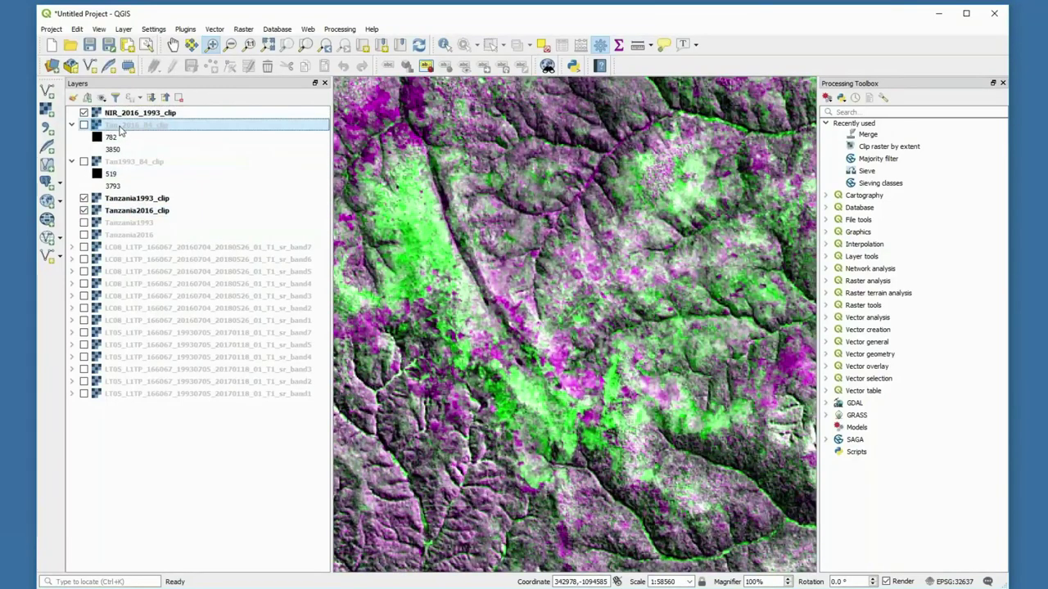
Remove the Tan1993_B4_clip and Tan_2016_B4_clip layers from the project
click(131, 164)
click(179, 99)
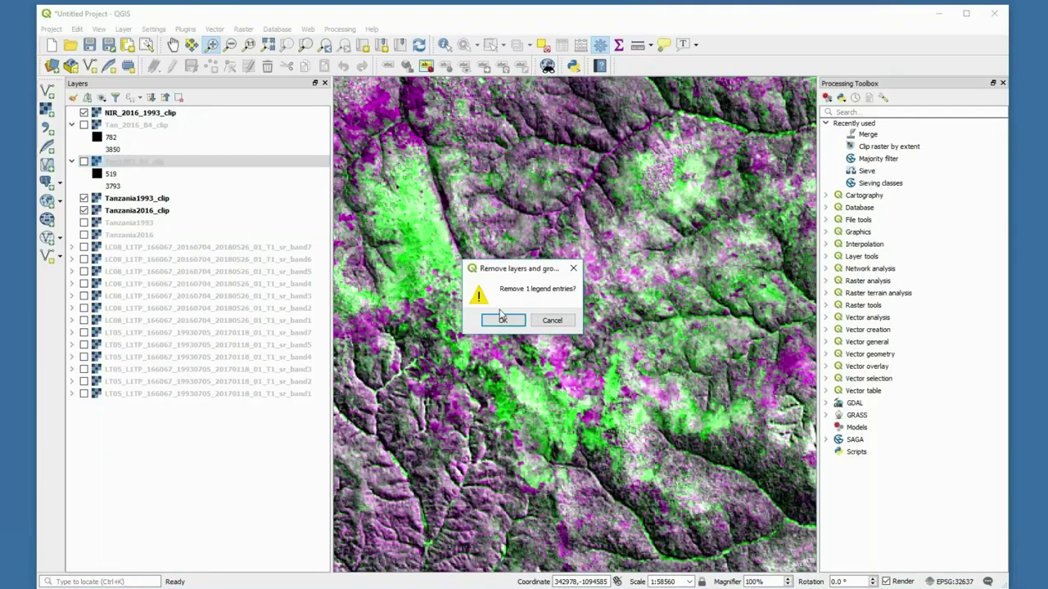
click(504, 322)
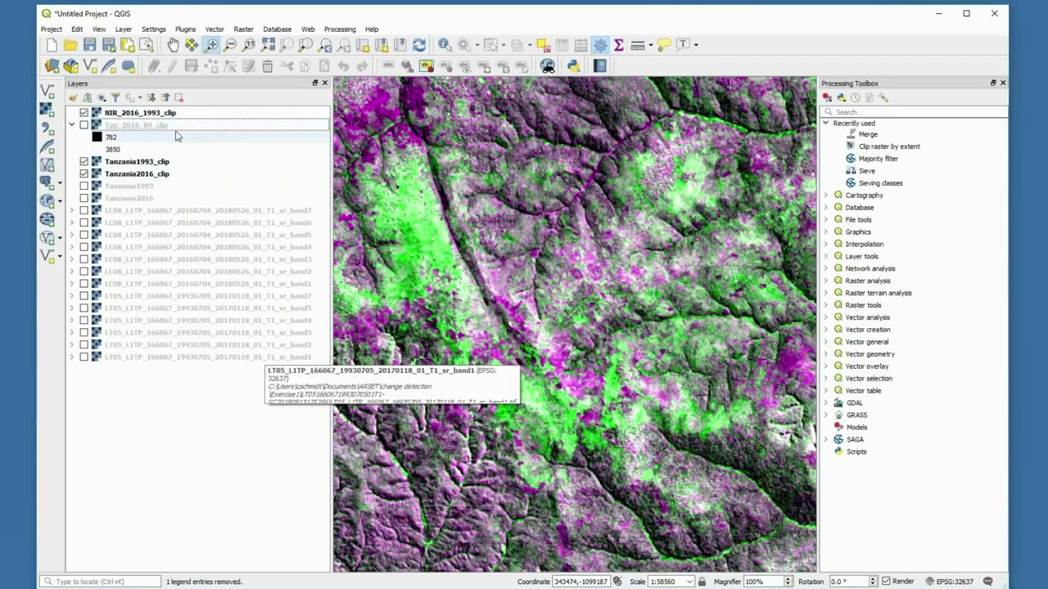
click(151, 129)
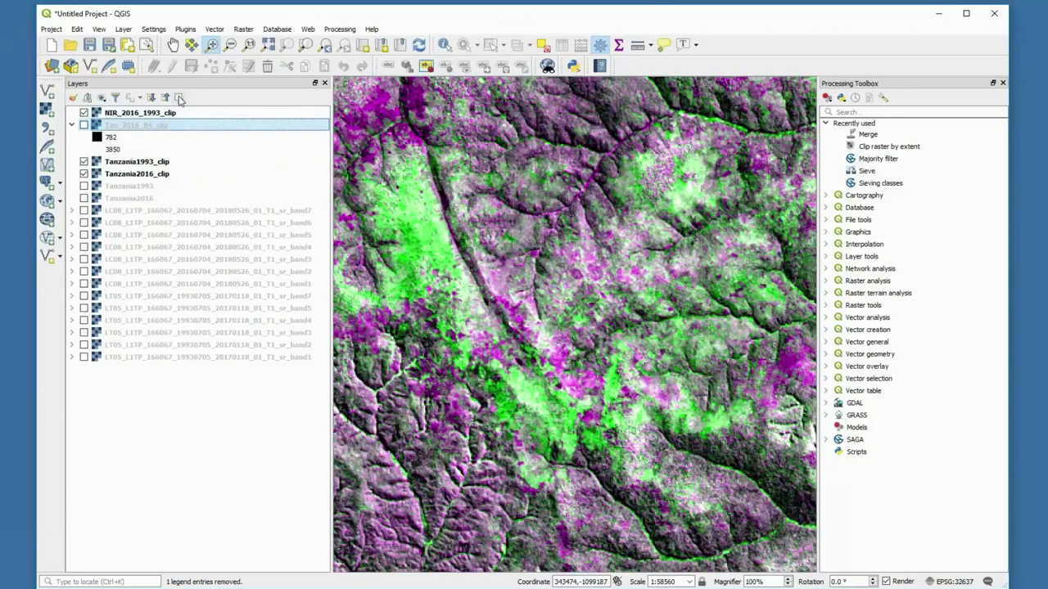
click(179, 97)
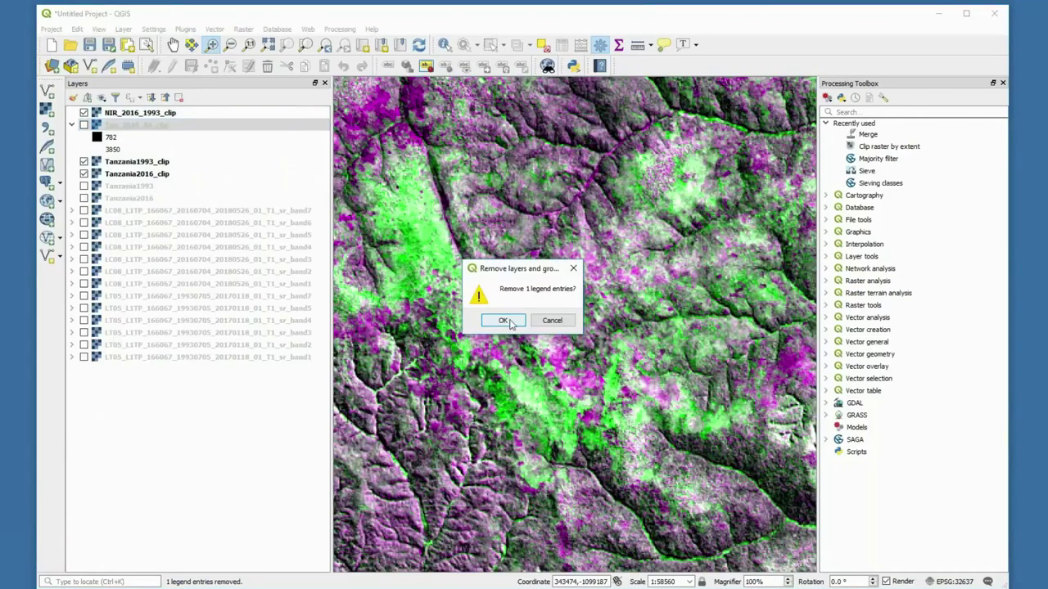
click(505, 320)
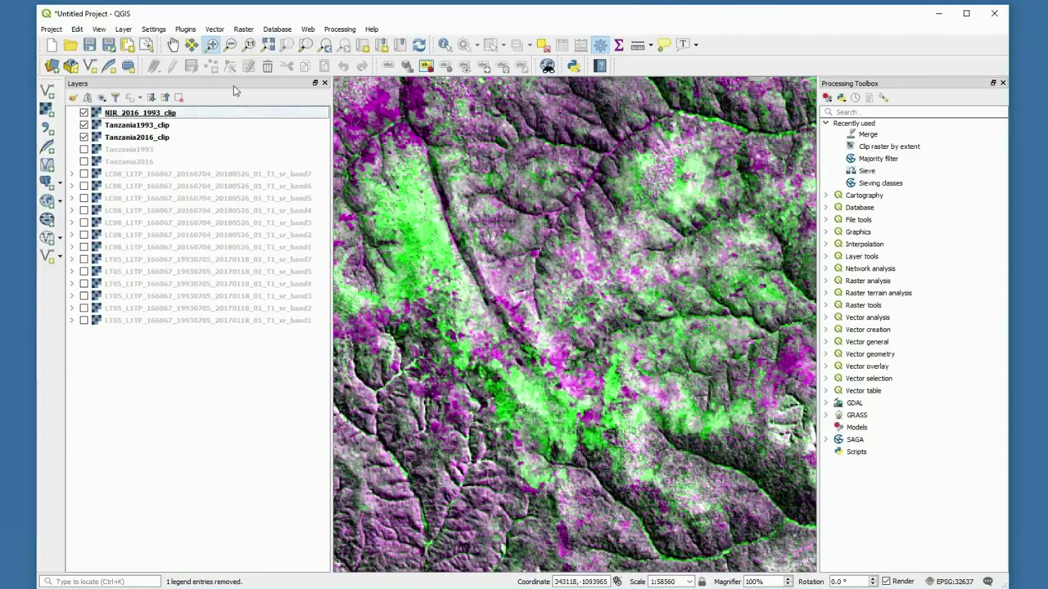
Compare the NIR_2016_1993_clip composite with the Tanzania1993_clip and Tanzania2016_clip images by switching layer visibility over the current area
click(84, 113)
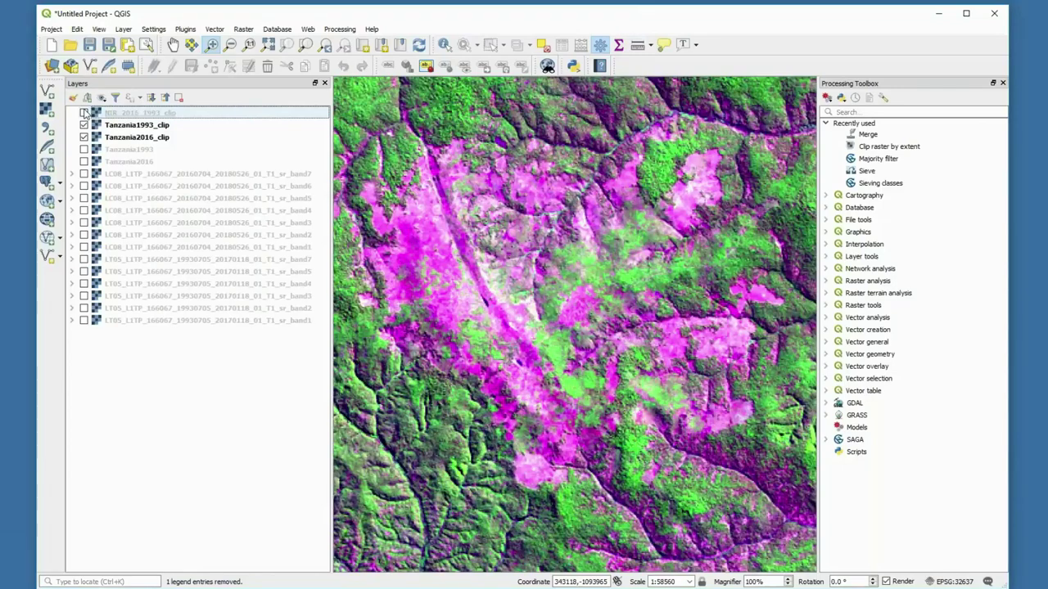
click(85, 113)
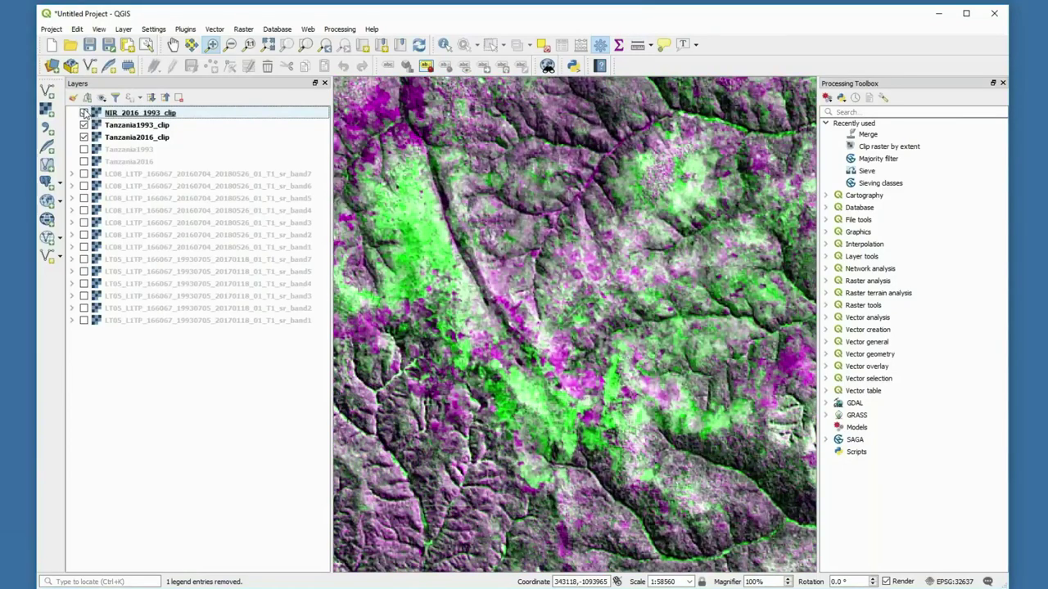
click(85, 112)
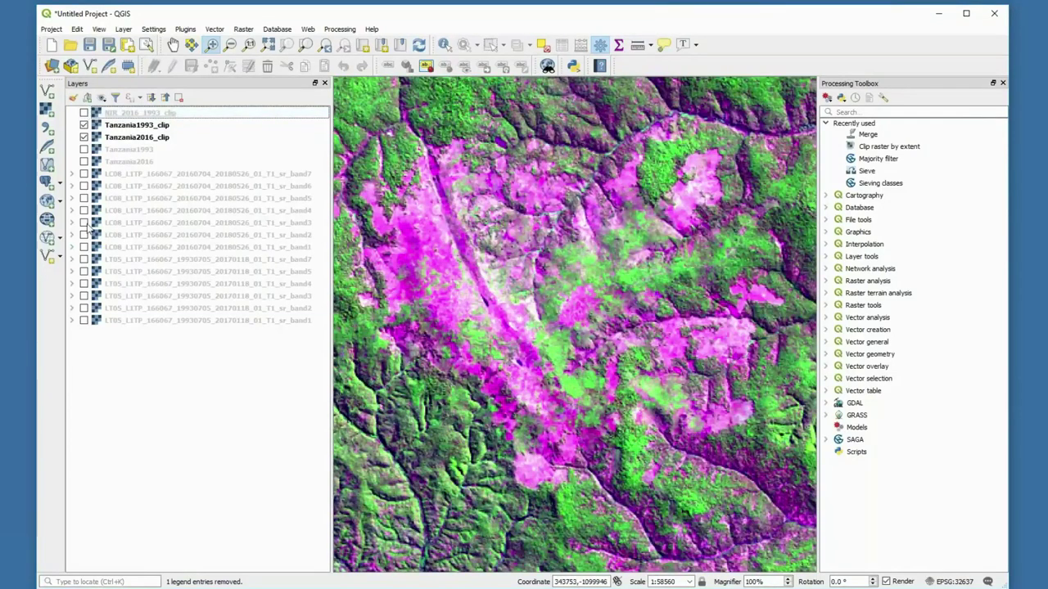
click(84, 124)
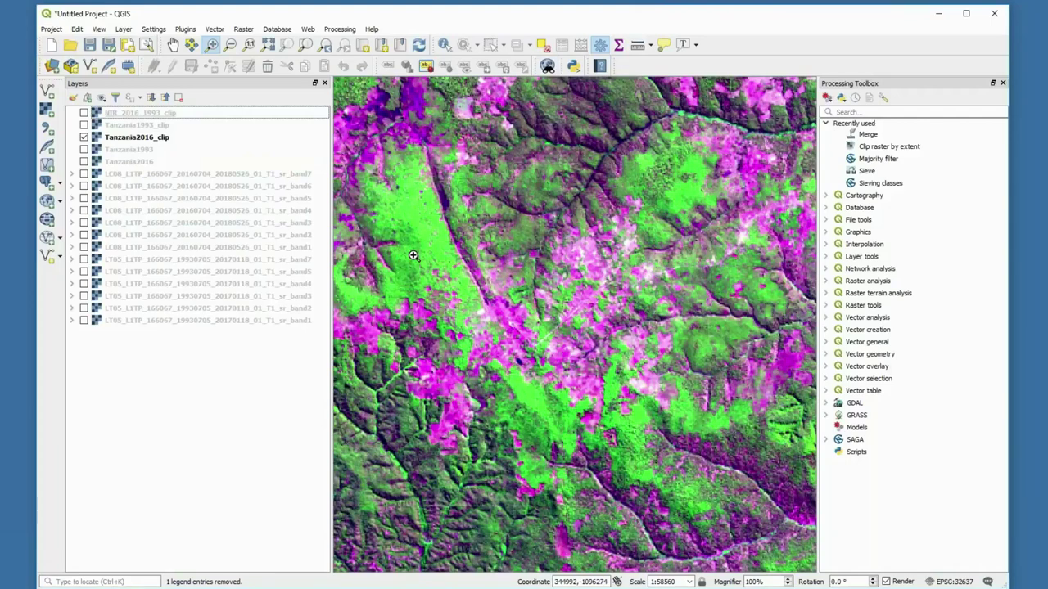
click(84, 125)
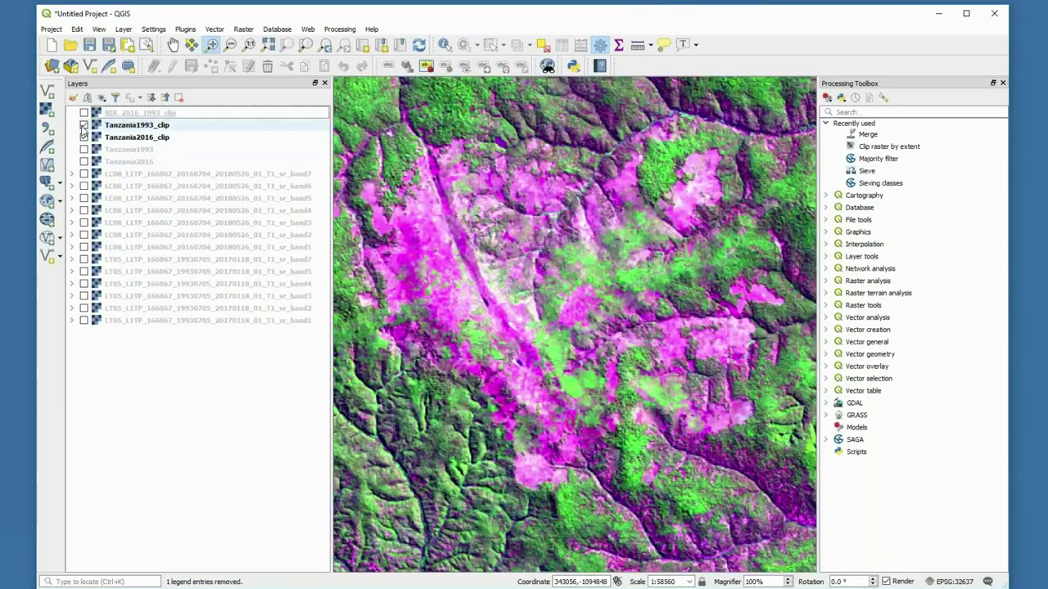
click(85, 113)
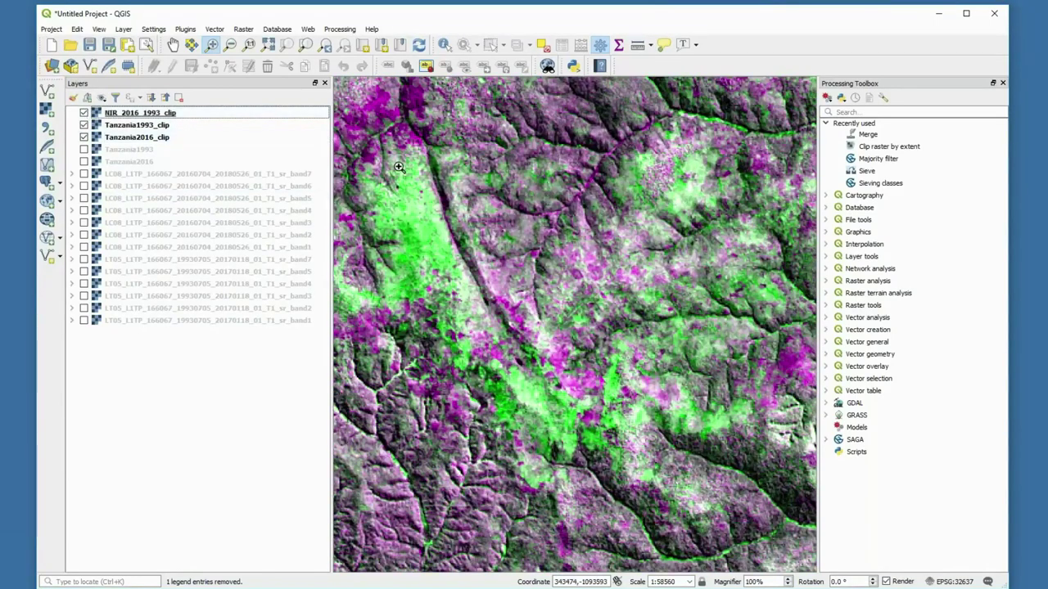
Examine a second area near the image centre, comparing the NIR composite with the 1993 and 2016 clips, and return to the full extent
click(269, 45)
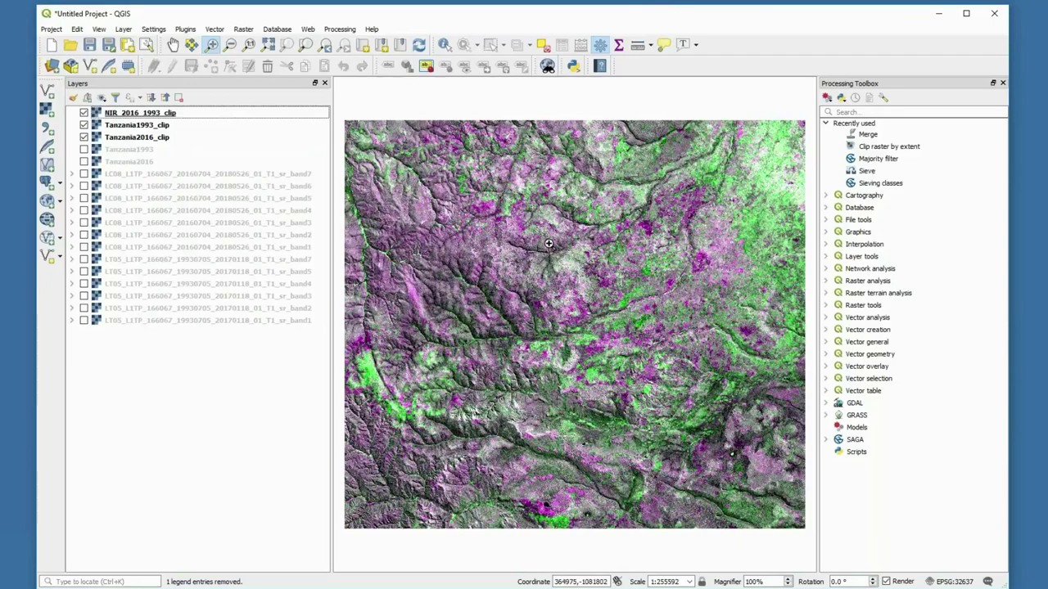
drag(550, 241, 649, 326)
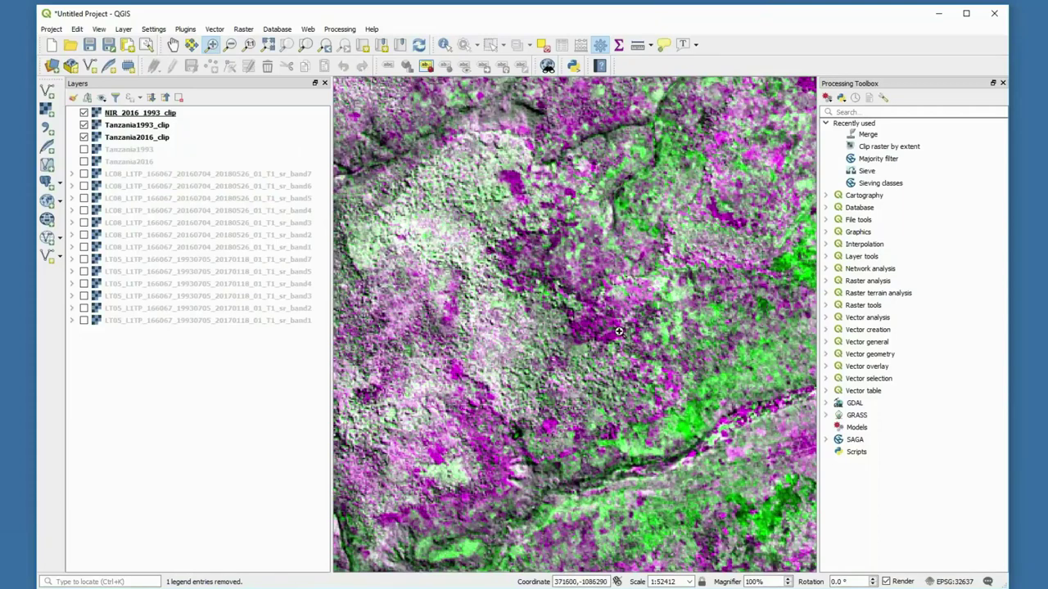
click(84, 114)
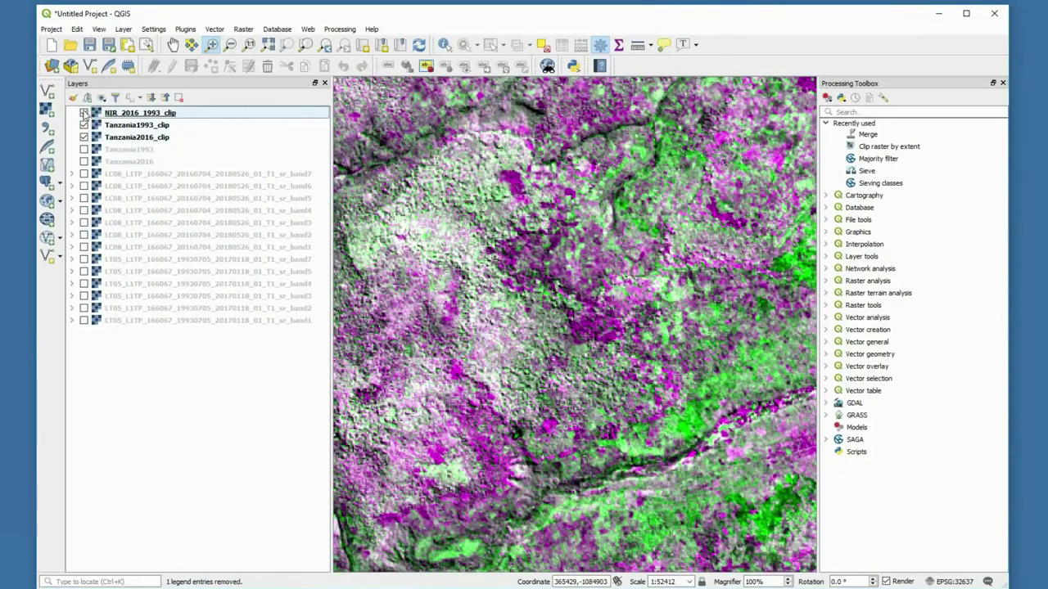
click(85, 113)
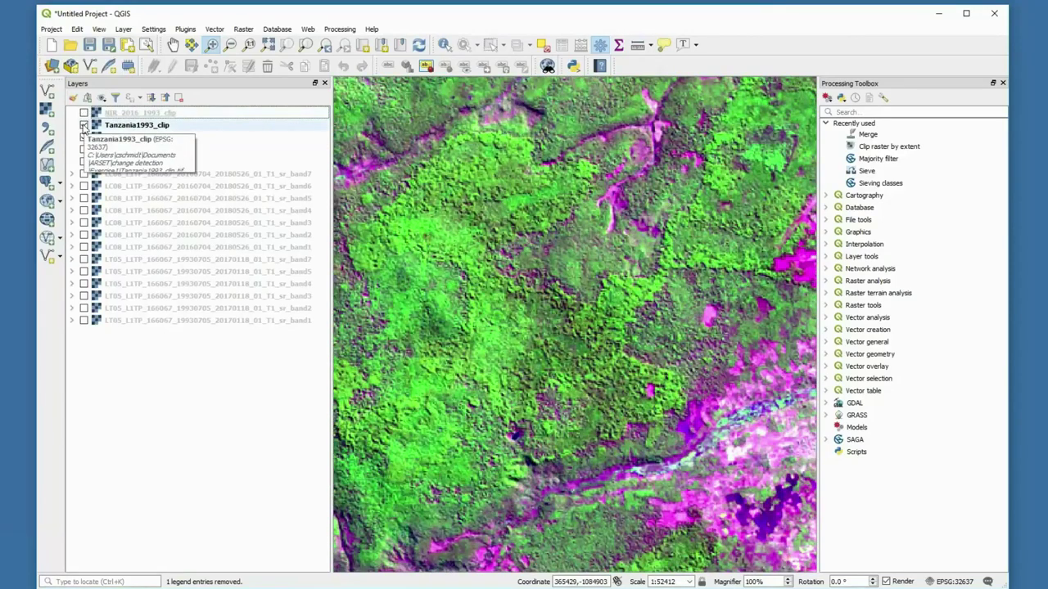
click(85, 126)
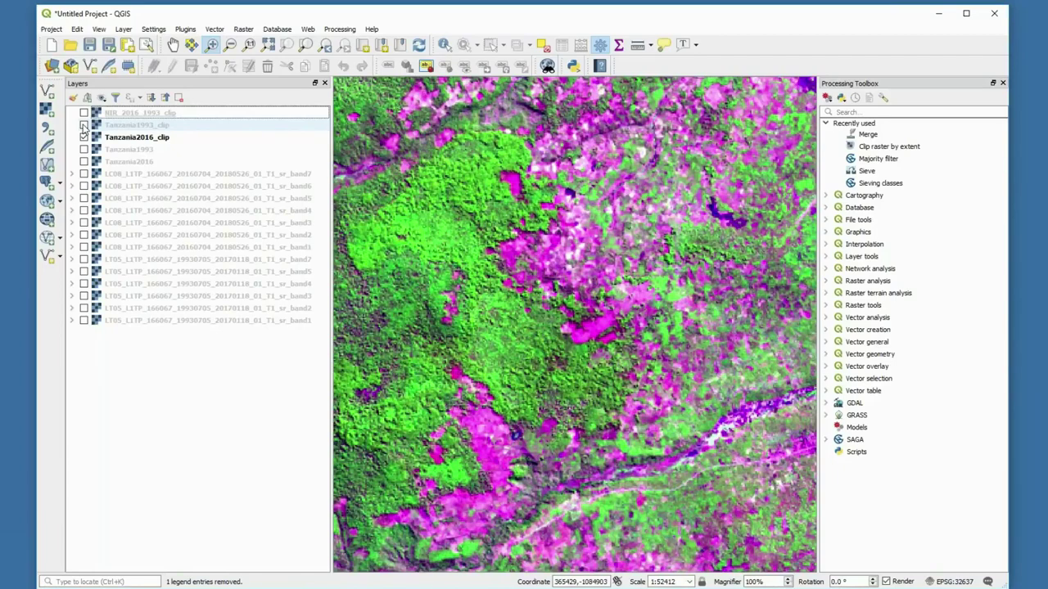
click(85, 126)
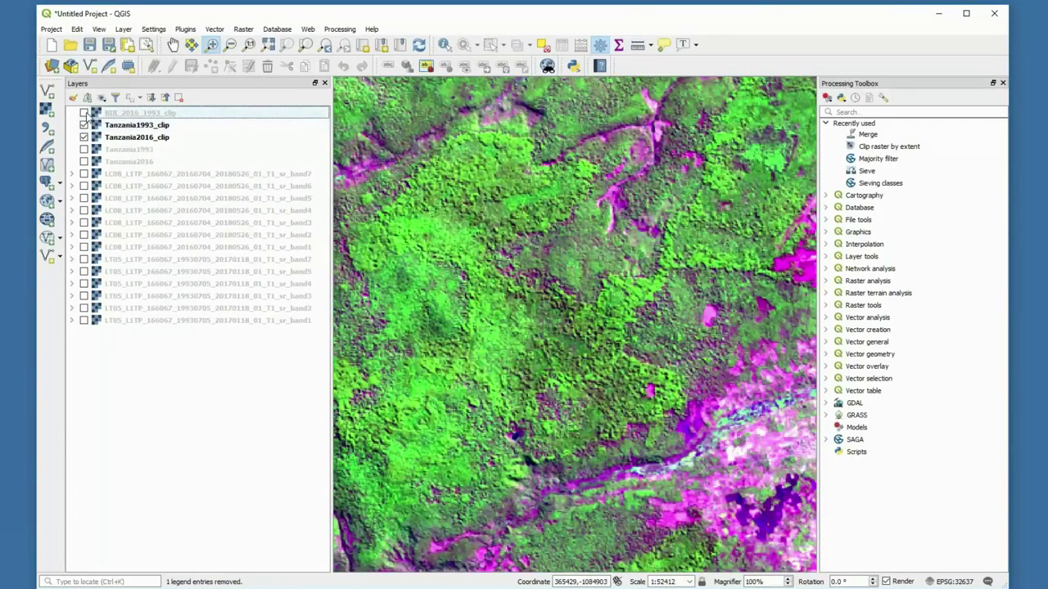
click(84, 113)
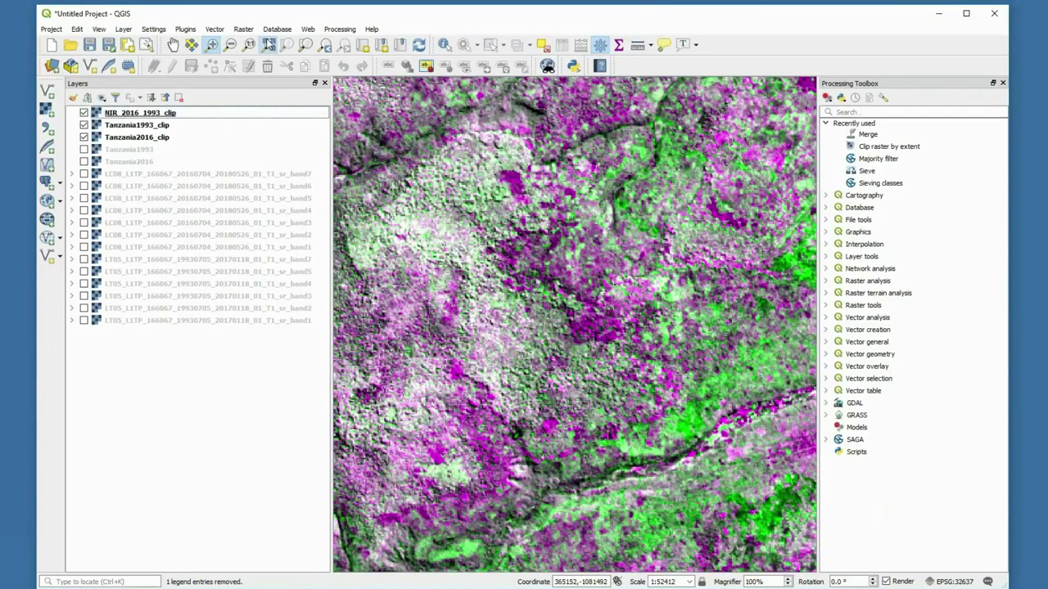
click(268, 44)
scroll(623, 363, up, 1)
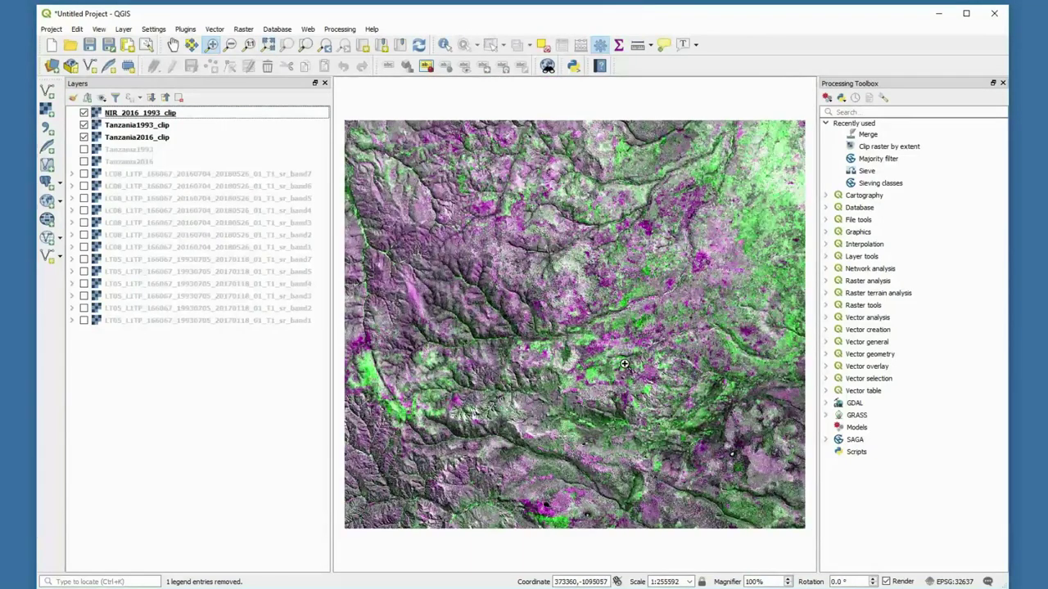
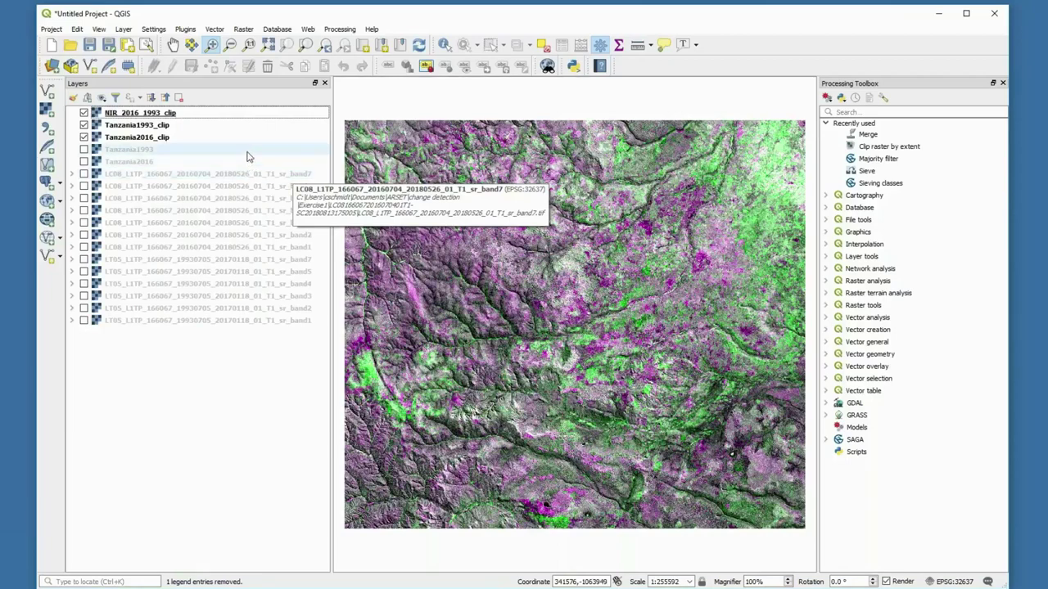
Remove the unclipped Tanzania1993 and Tanzania2016 layers and all LC08 and LT05 single-band layers, keeping only the three clipped images
click(250, 159)
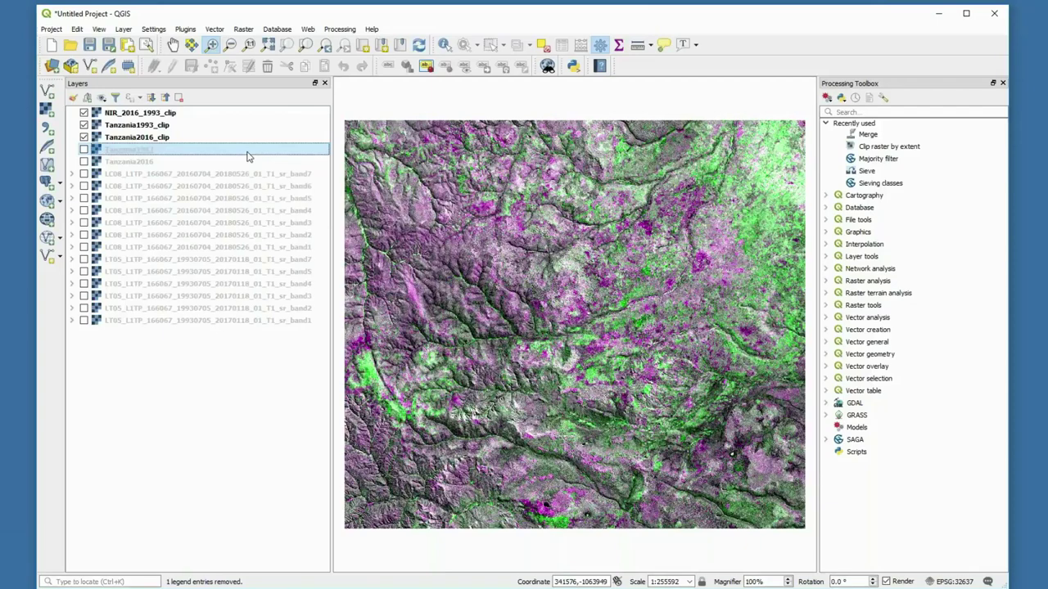
shift+click(274, 321)
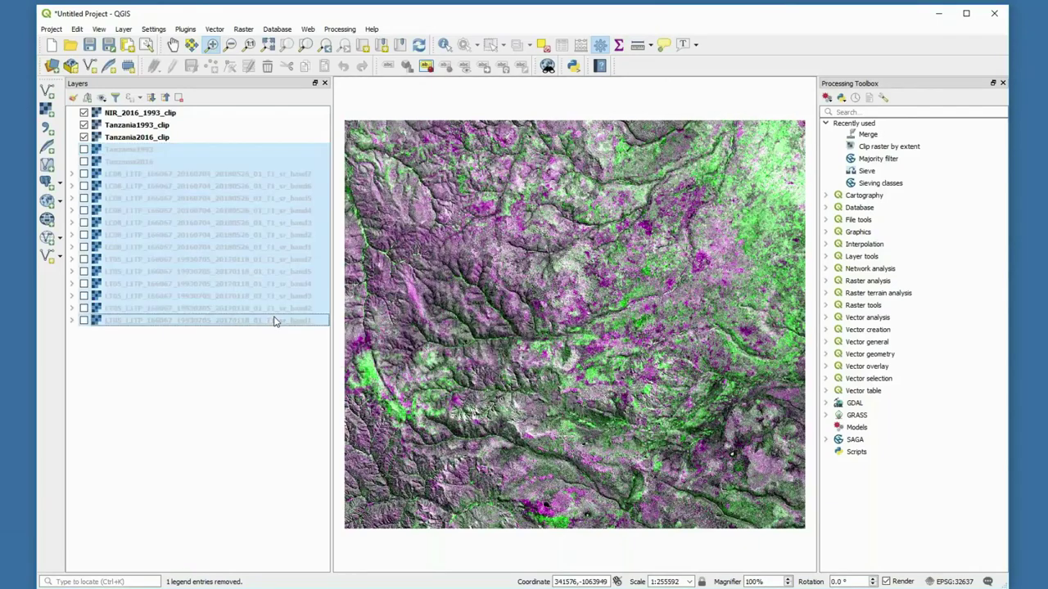
click(179, 97)
click(506, 322)
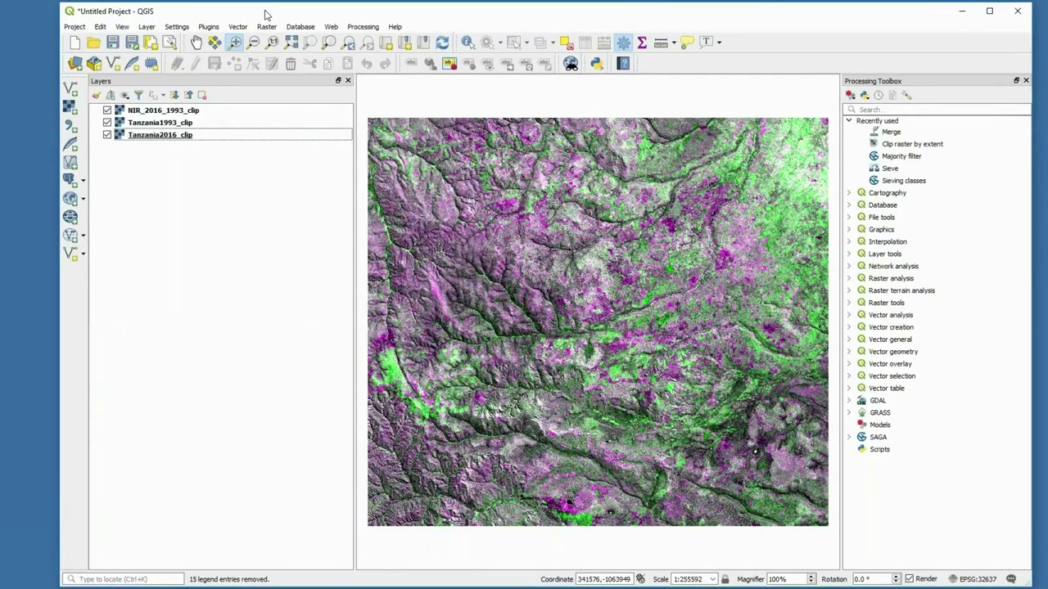
click(74, 27)
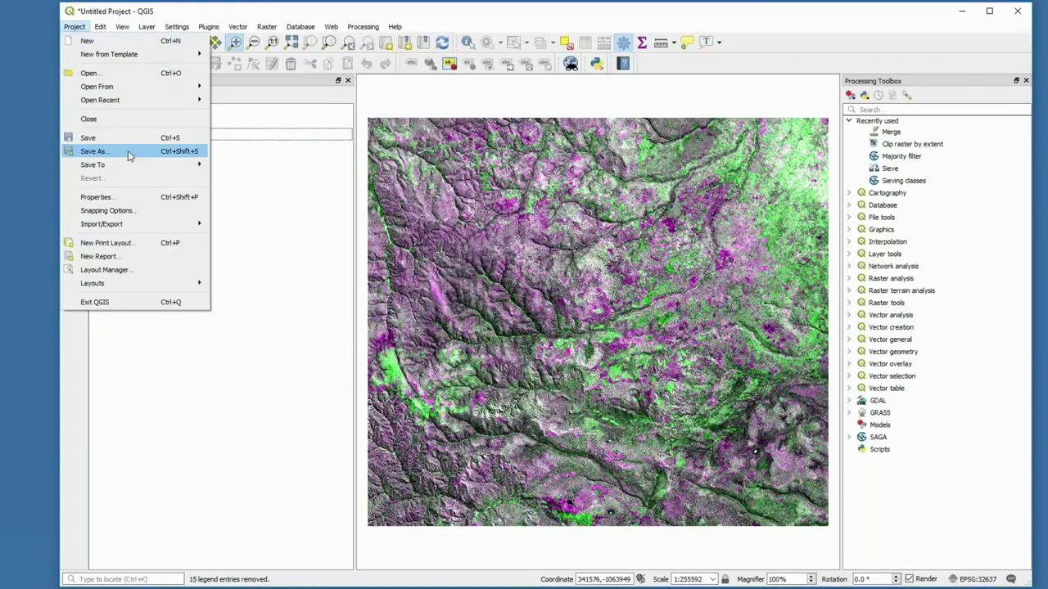
click(94, 152)
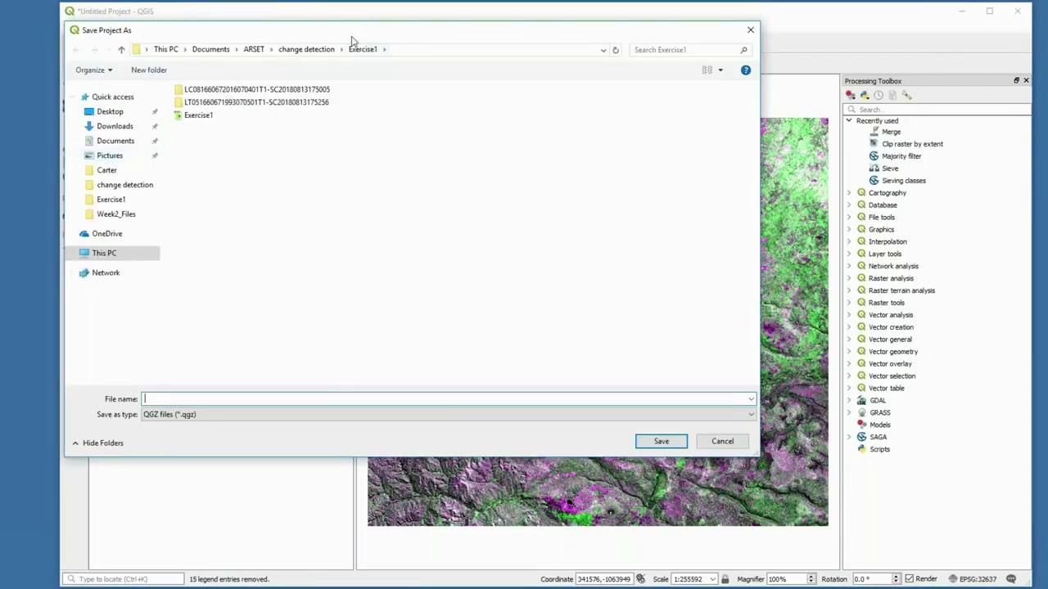
drag(351, 36, 581, 71)
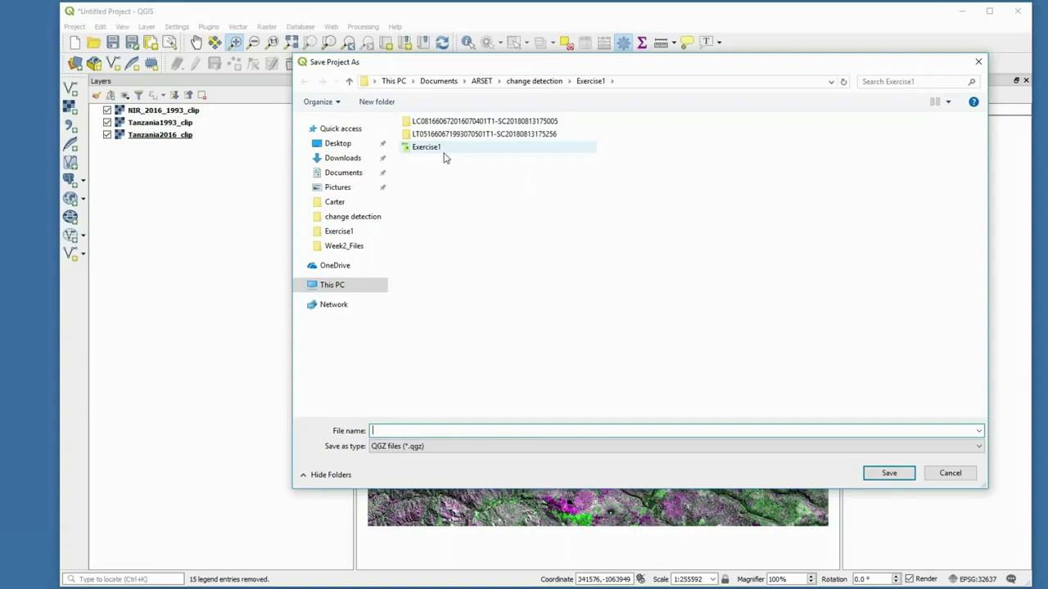
click(949, 473)
Save the project as Exercise1 in the Exercise1 folder, replacing the existing QGZ file
click(75, 27)
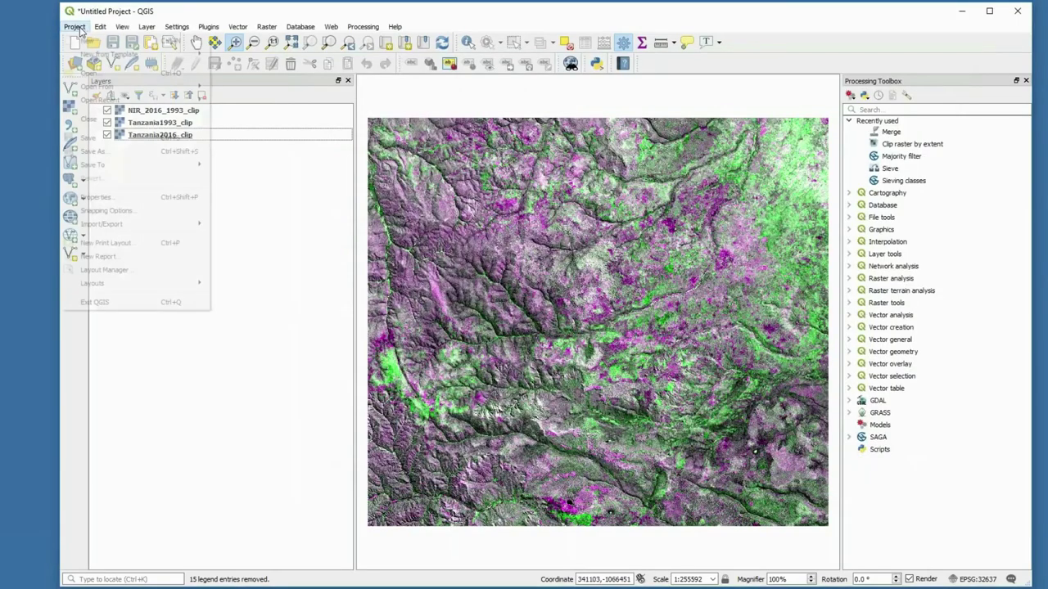
click(116, 152)
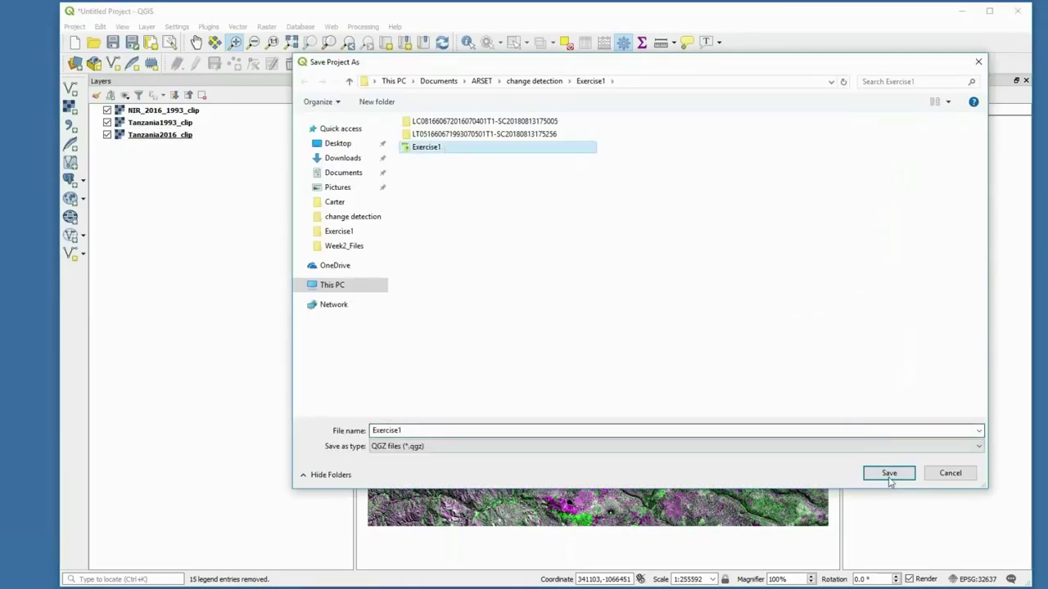
click(889, 473)
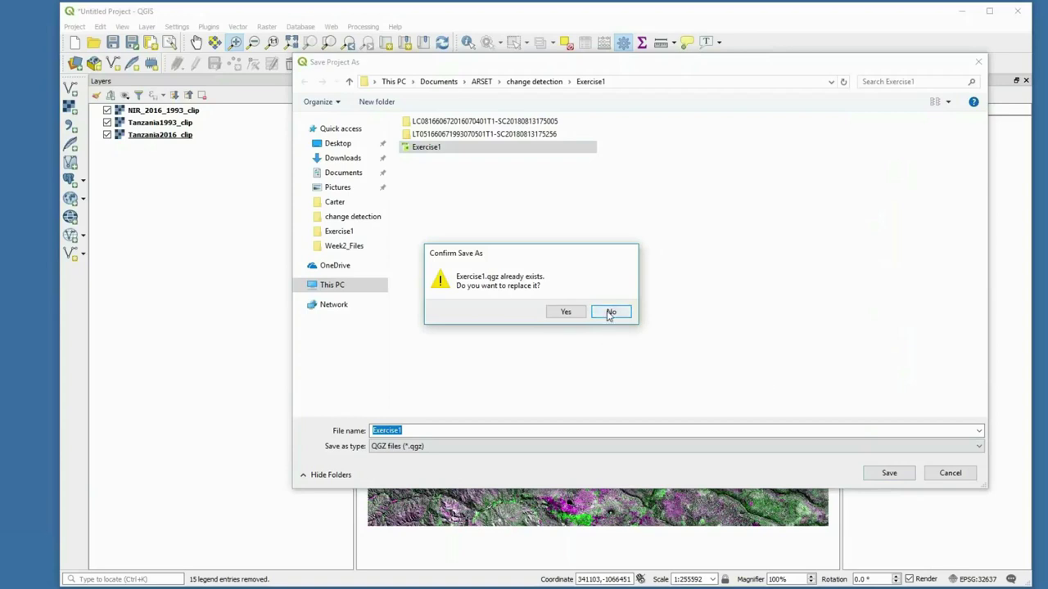
click(568, 313)
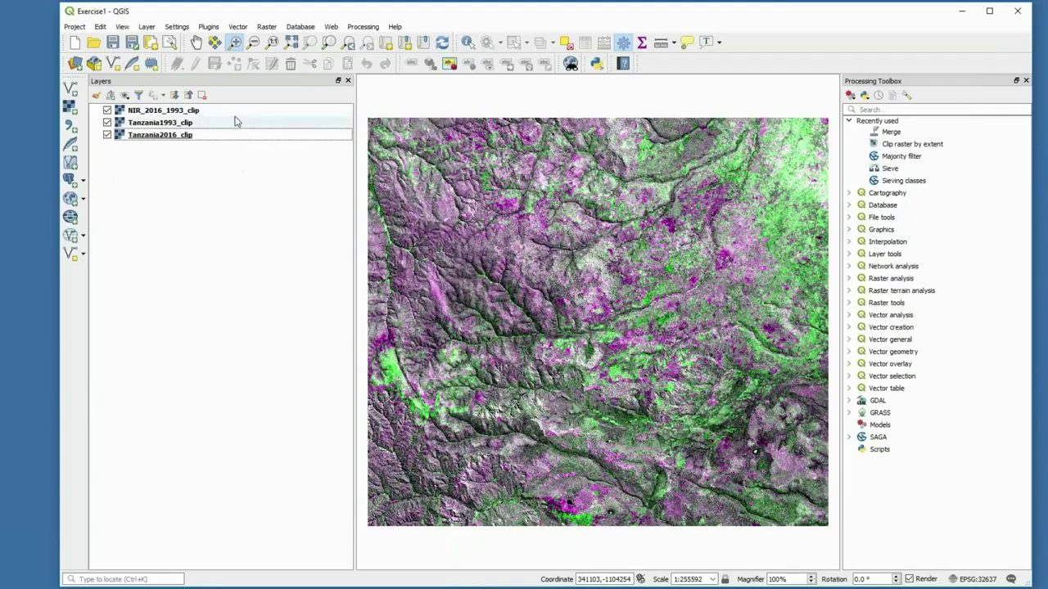
Move the NIR_2016_1993_clip layer below Tanzania2016_clip in the layer order
click(192, 112)
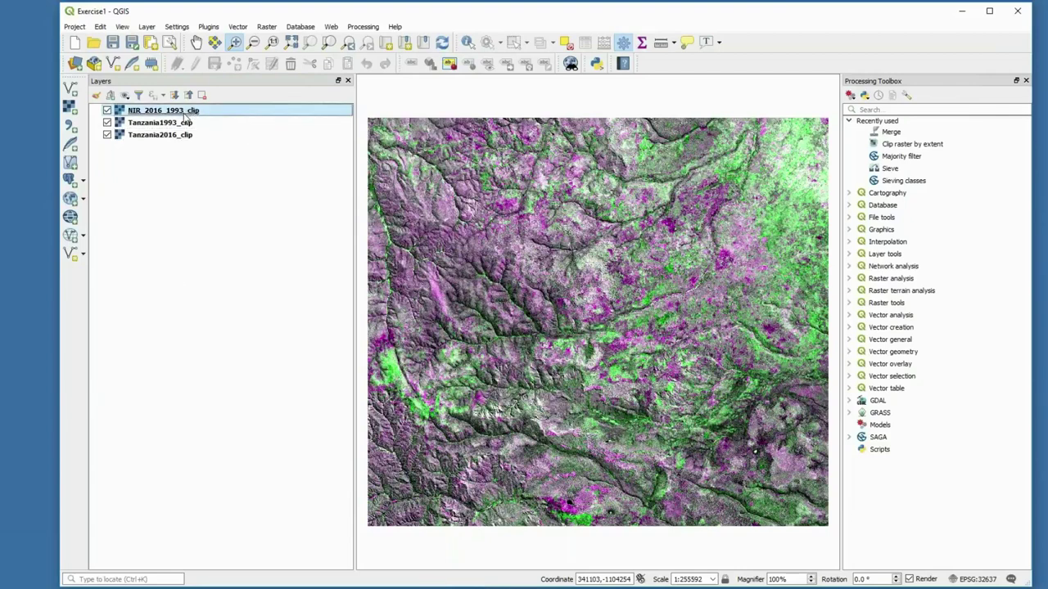
drag(192, 115, 191, 159)
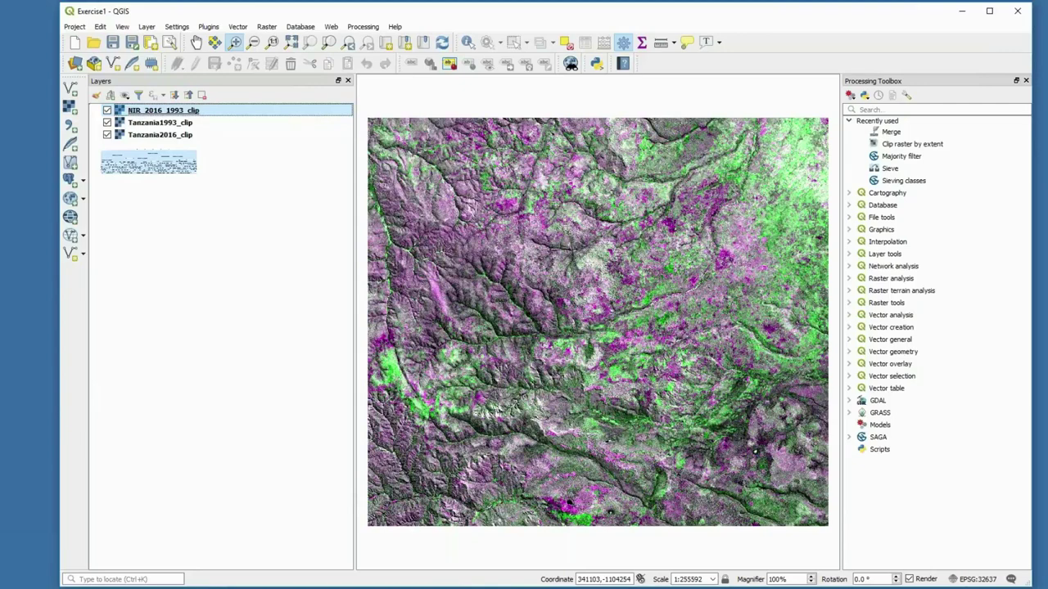
drag(190, 160, 191, 151)
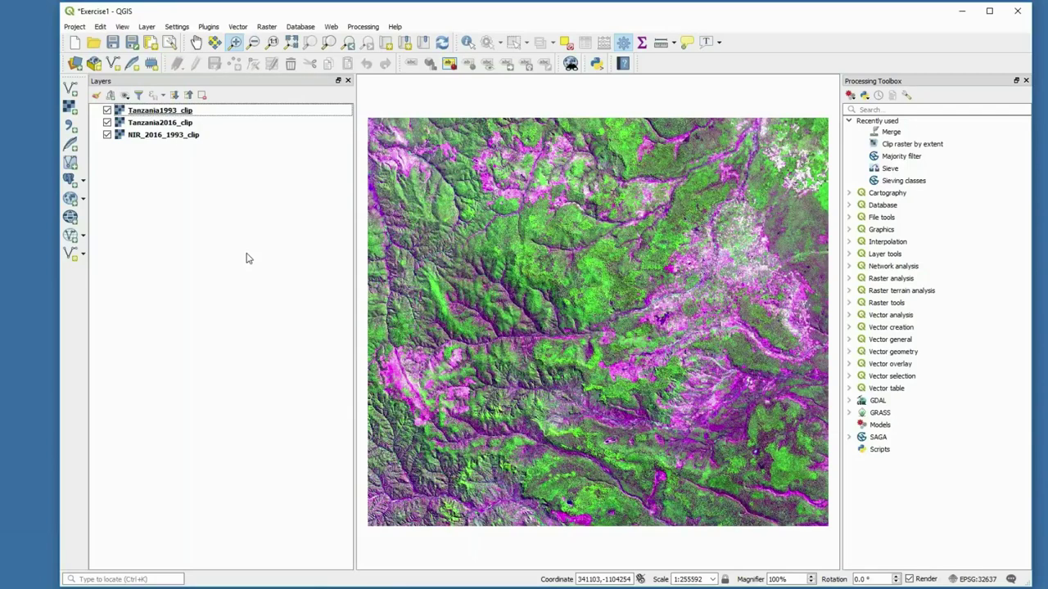
Start a Raster Calculator expression with the 1993 NBR numerator and division sign: (Tanzania1993_clip@4 - Tanzania1993_clip@6) /
click(268, 28)
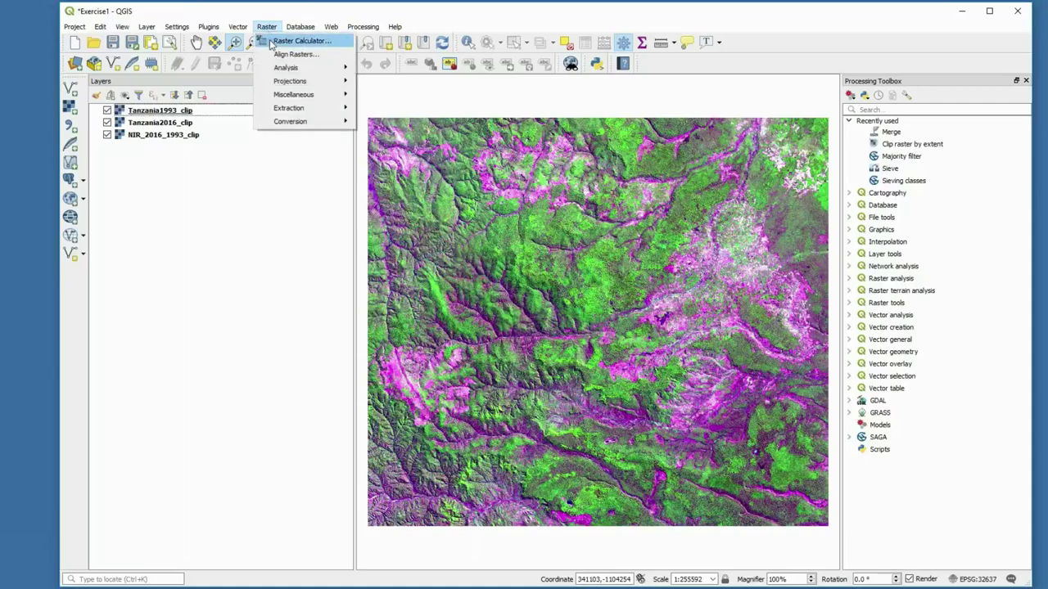
click(270, 42)
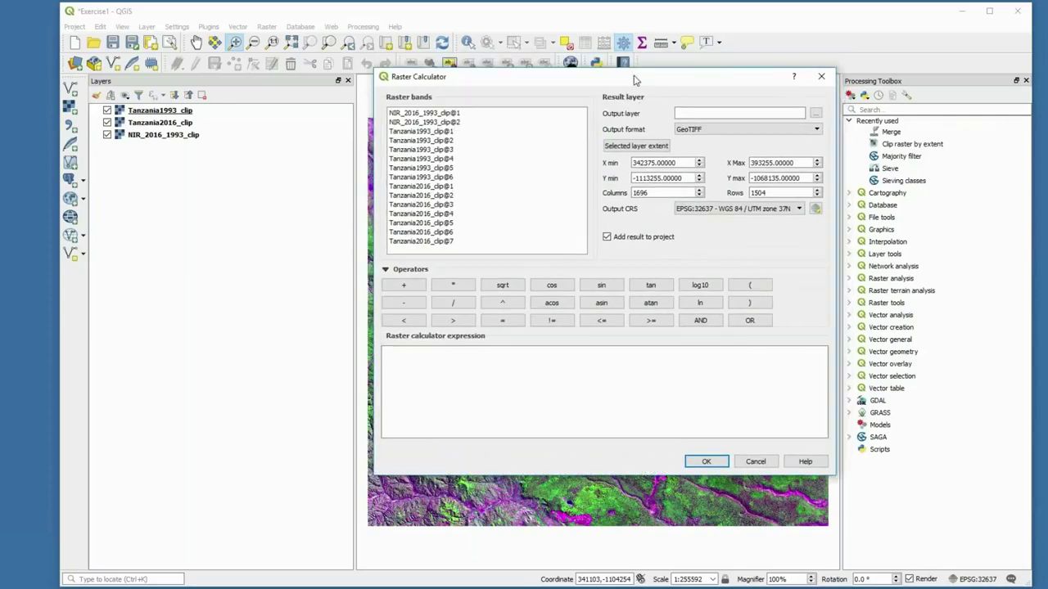
click(514, 372)
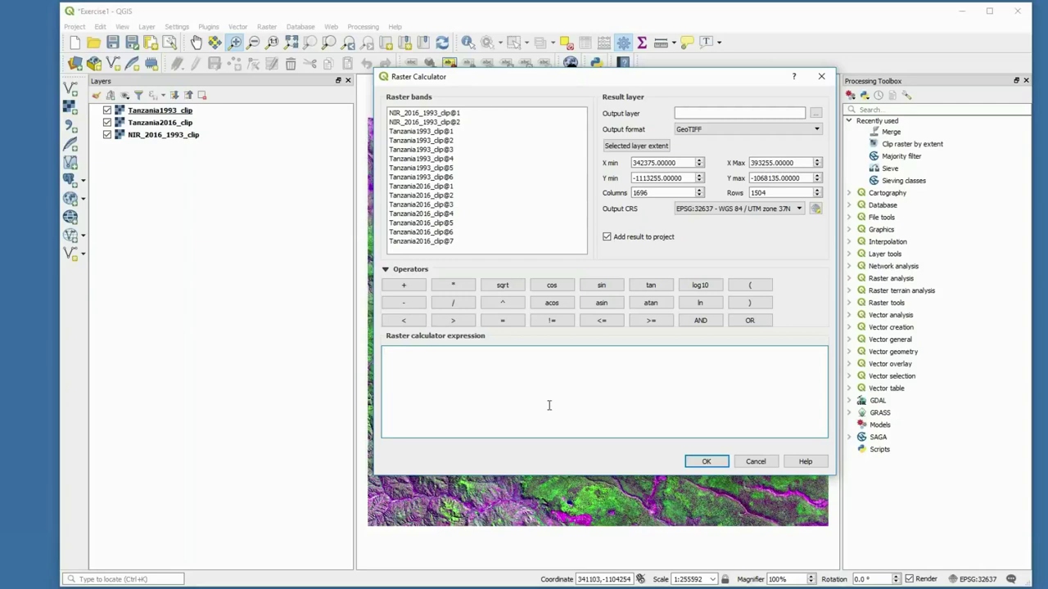
click(753, 284)
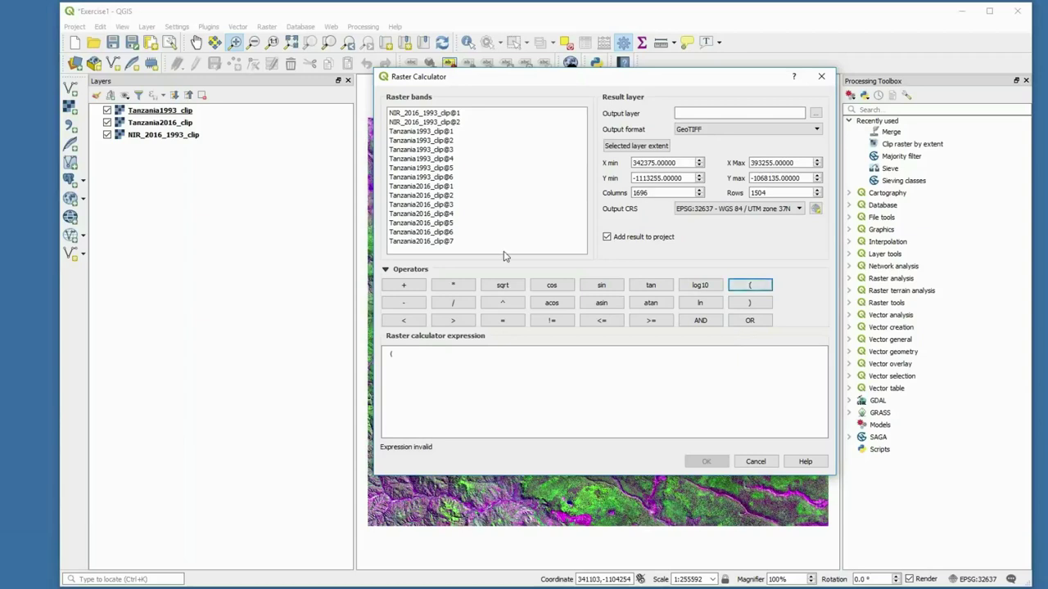
double_click(443, 158)
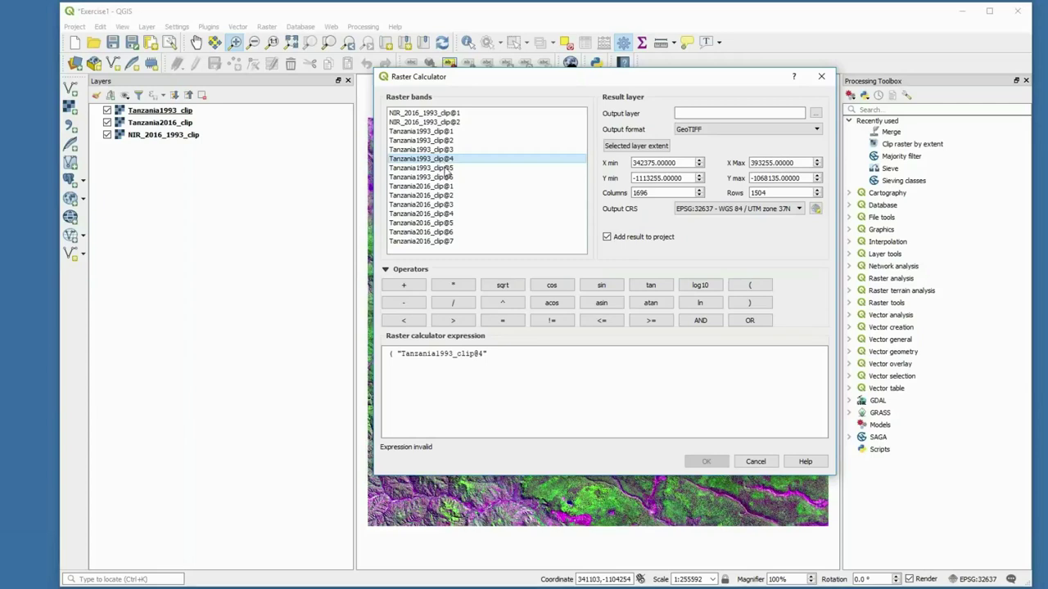
click(404, 303)
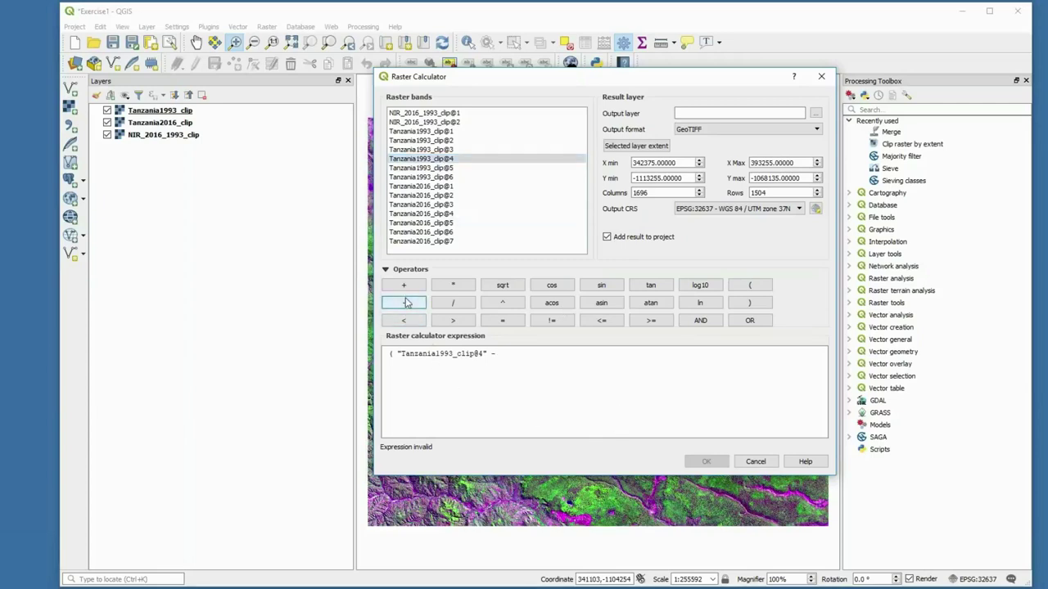
double_click(453, 178)
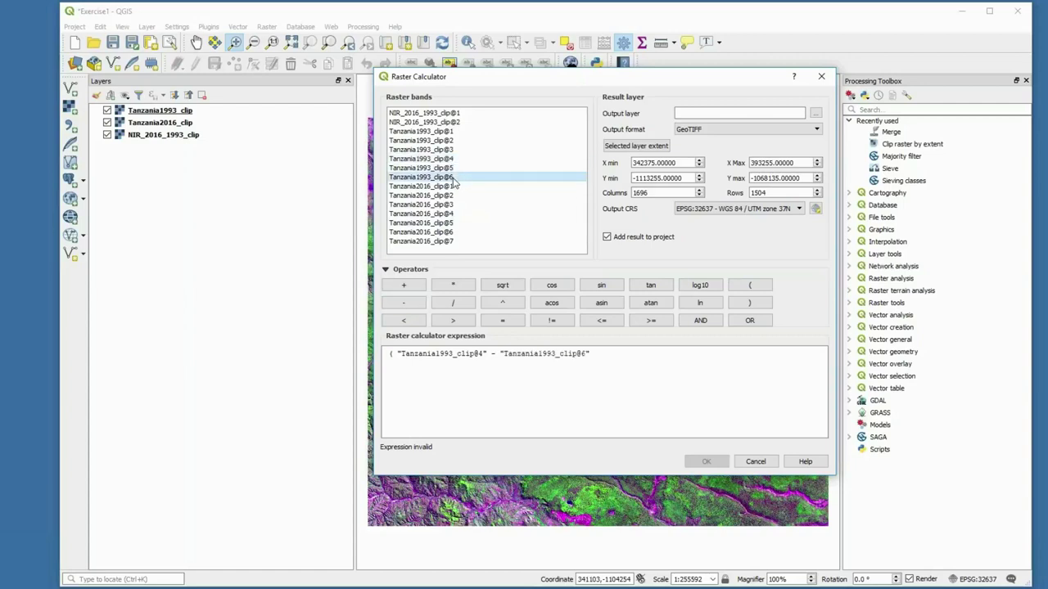
click(749, 303)
click(453, 303)
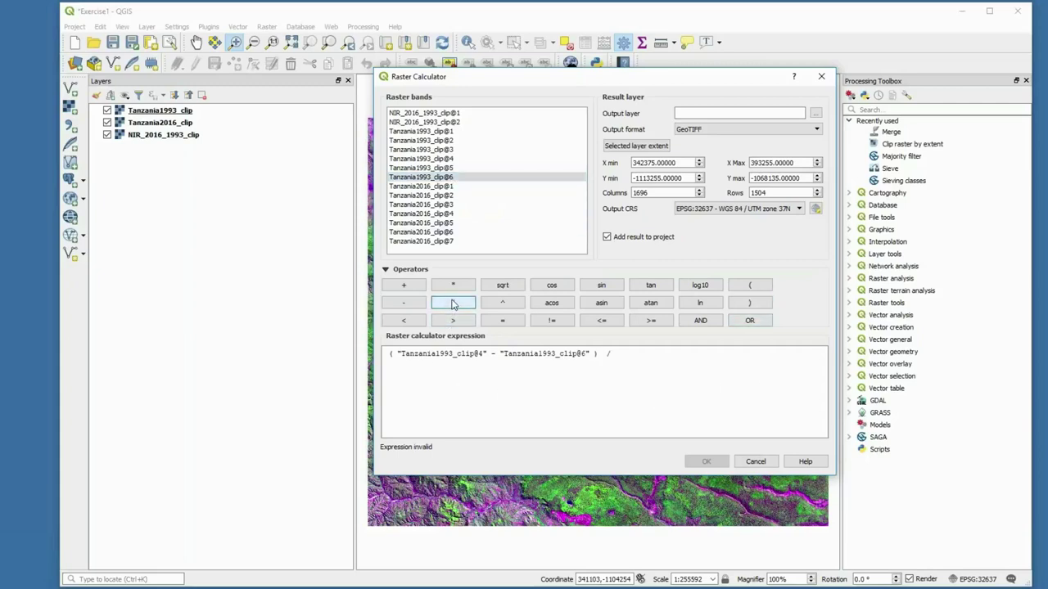
Complete the expression with the parenthesised denominator (Tanzania1993_clip@4 + Tanzania1993_clip@6)
double_click(431, 160)
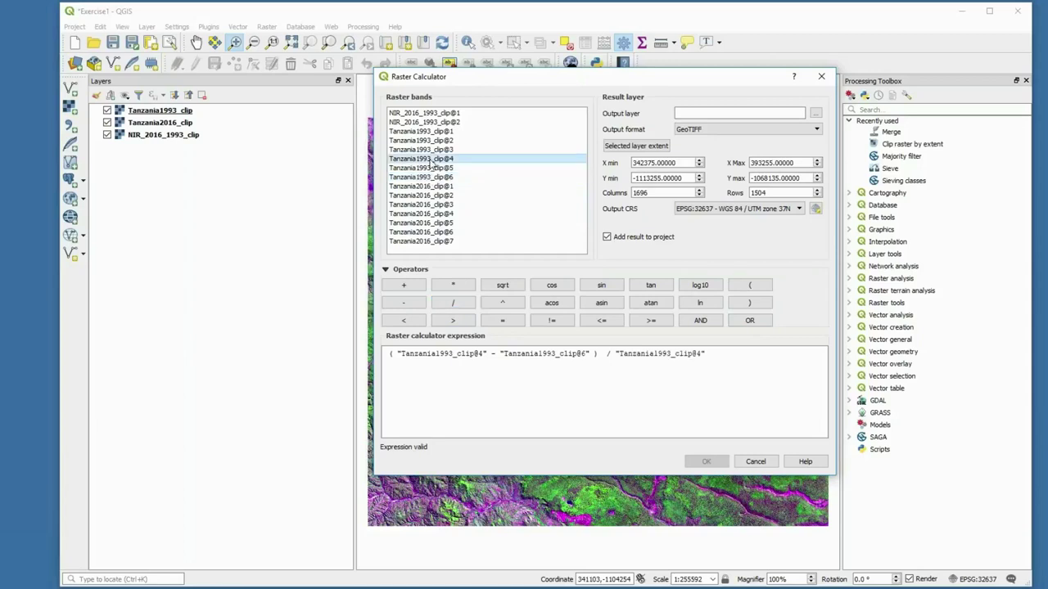
click(409, 287)
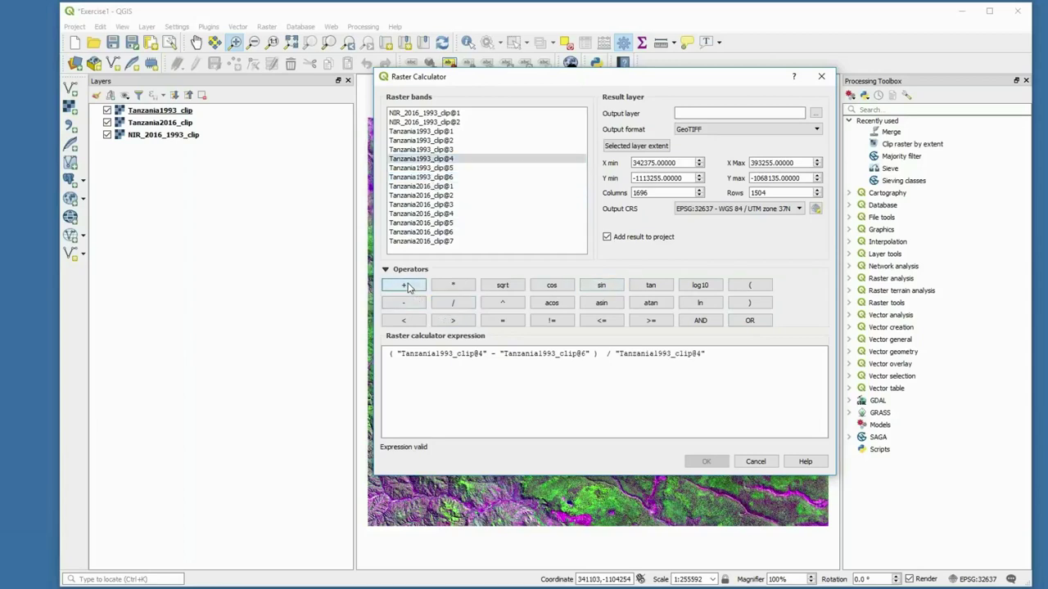
double_click(444, 178)
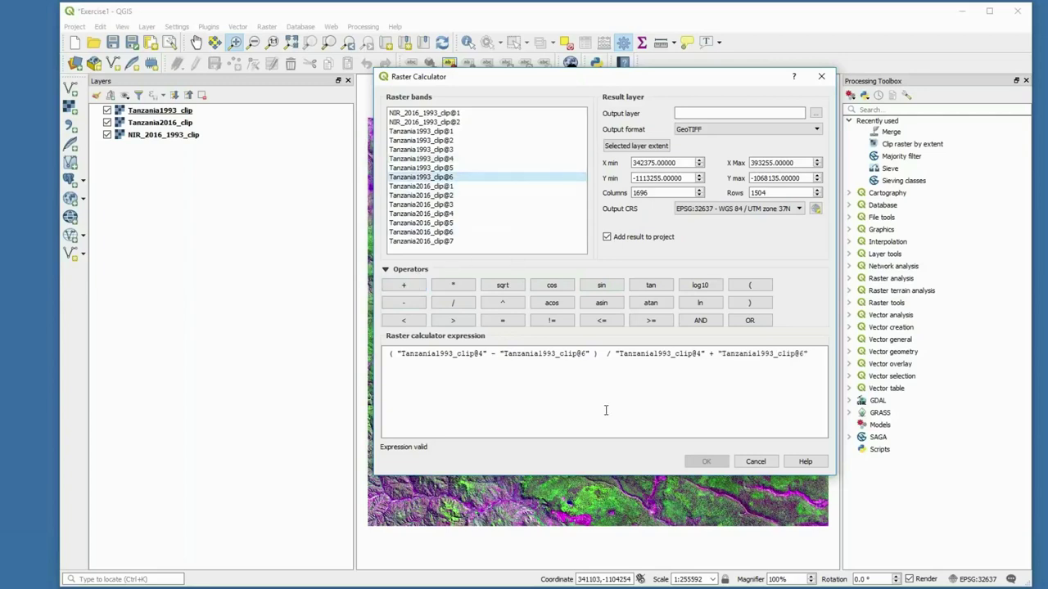
click(613, 354)
click(749, 285)
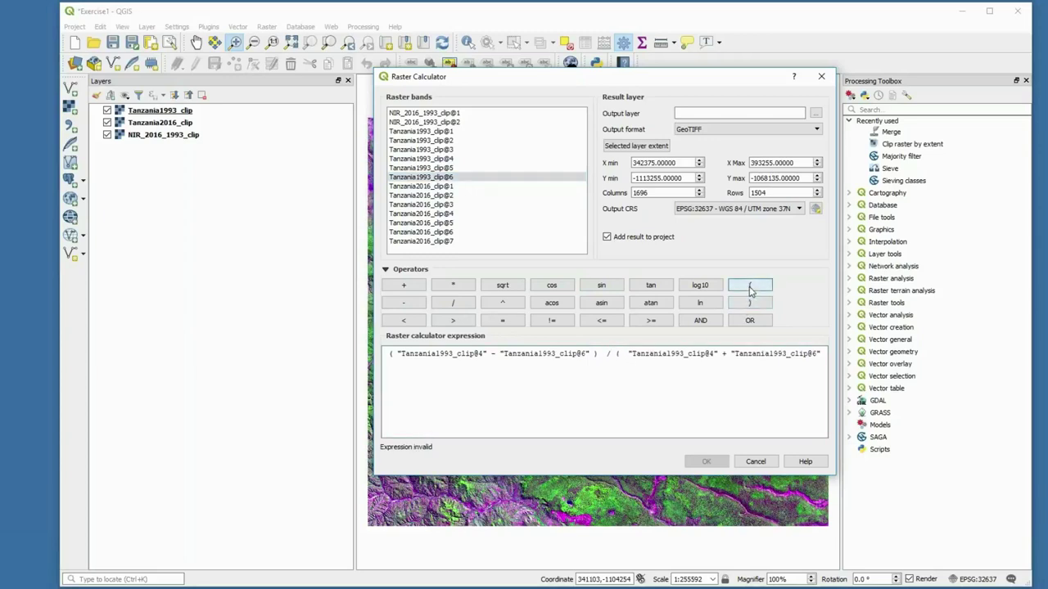
click(822, 353)
click(745, 303)
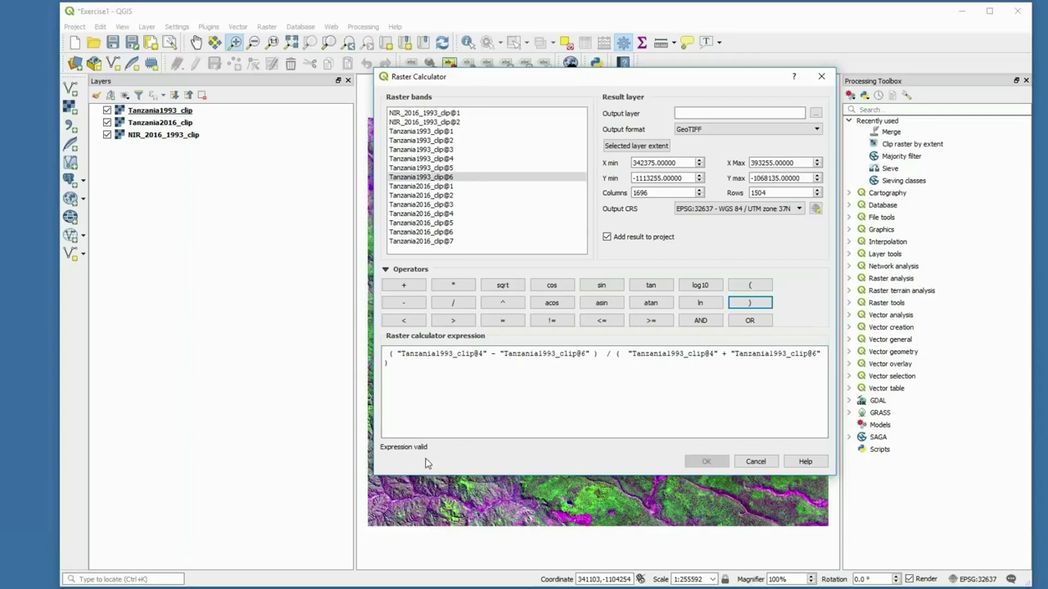
Set the output layer to NBR_1993.tif in the Exercise1 folder and run the raster calculation
click(816, 114)
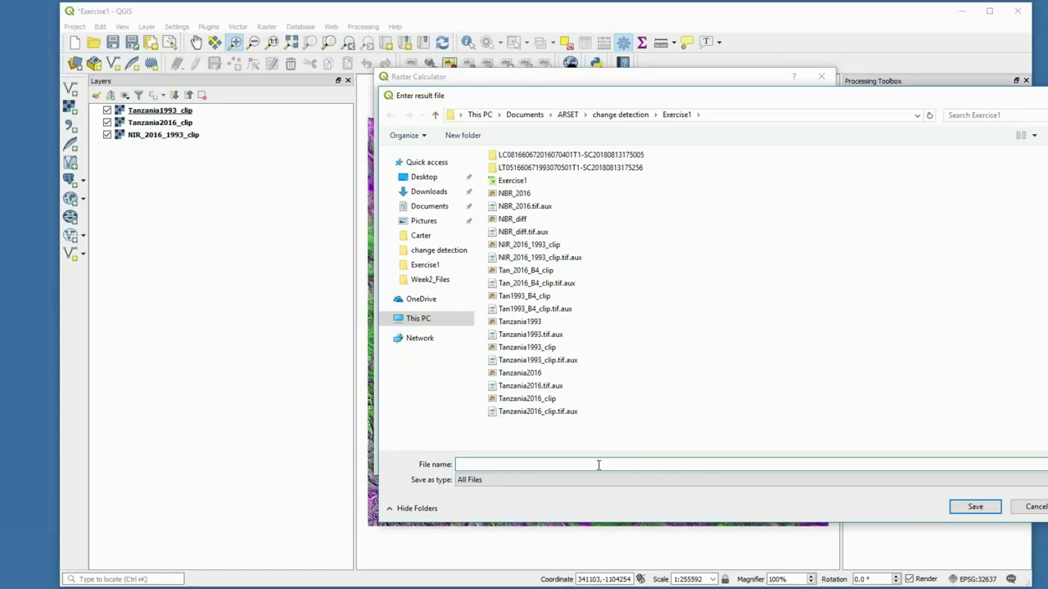
text(NBR)
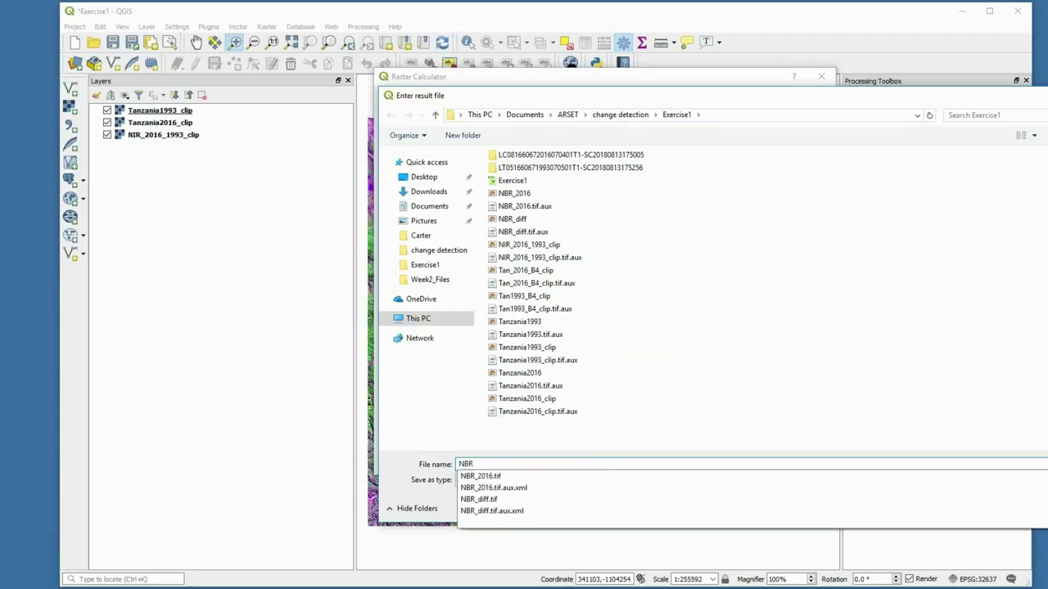
text(_1993)
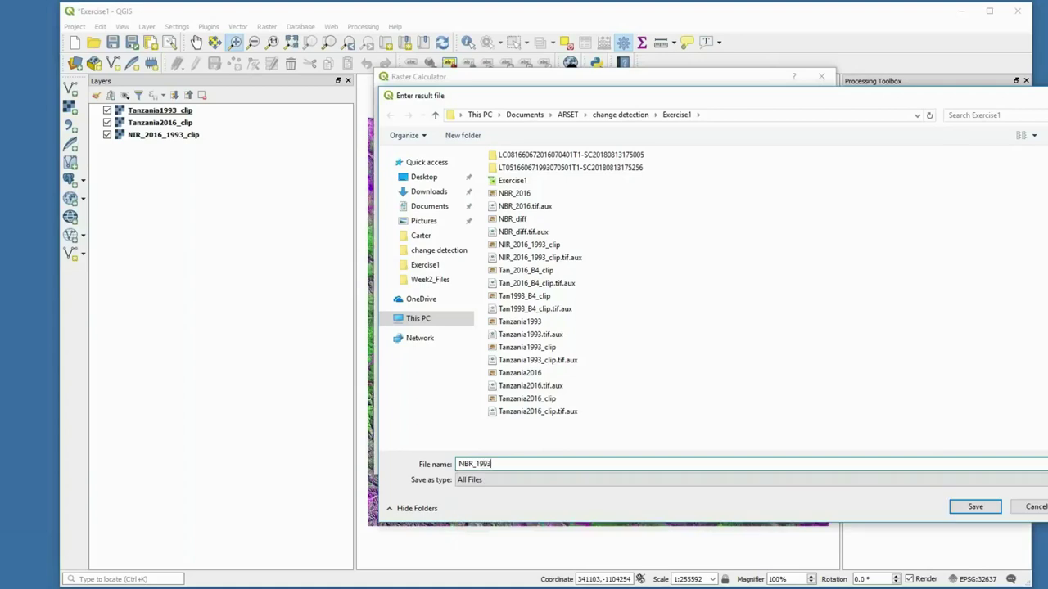
text(.tif)
click(975, 507)
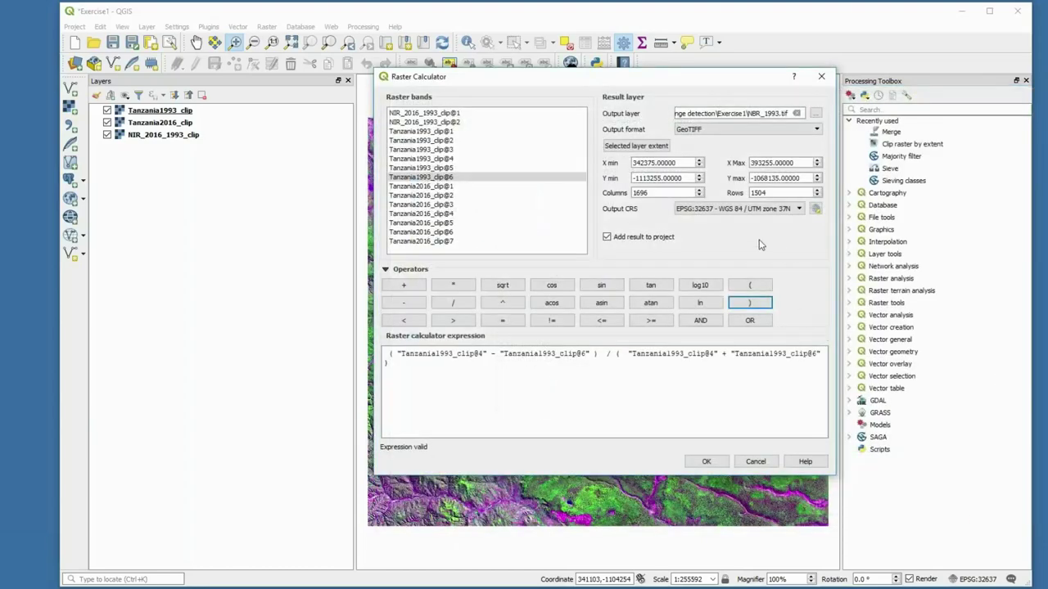
click(708, 462)
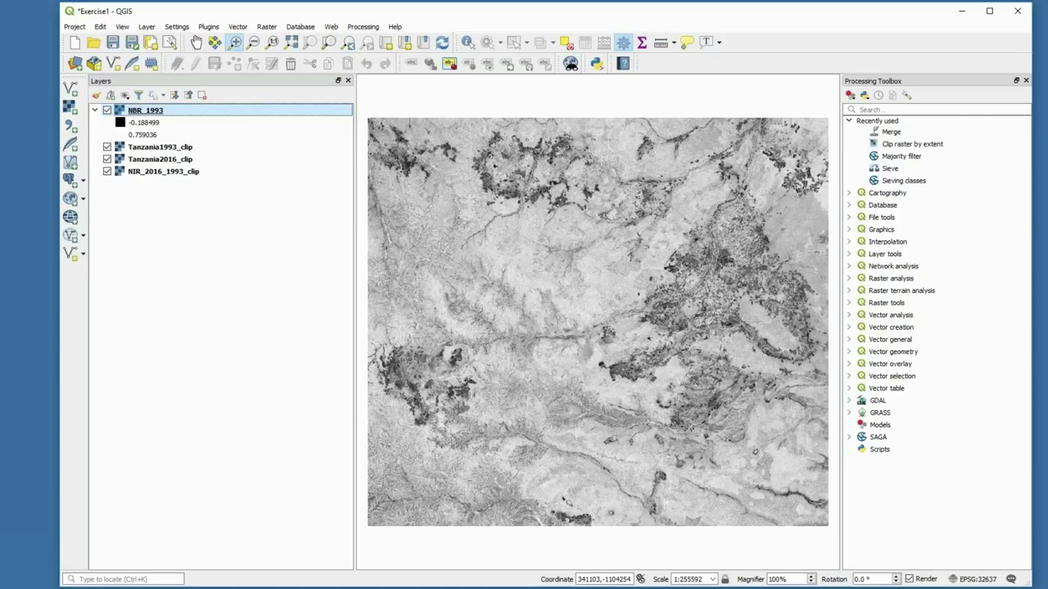
Render the NBR_1993 layer as singleband pseudocolor with the Spectral color ramp, and compare it with the Tanzania1993_clip image beneath
right_click(149, 115)
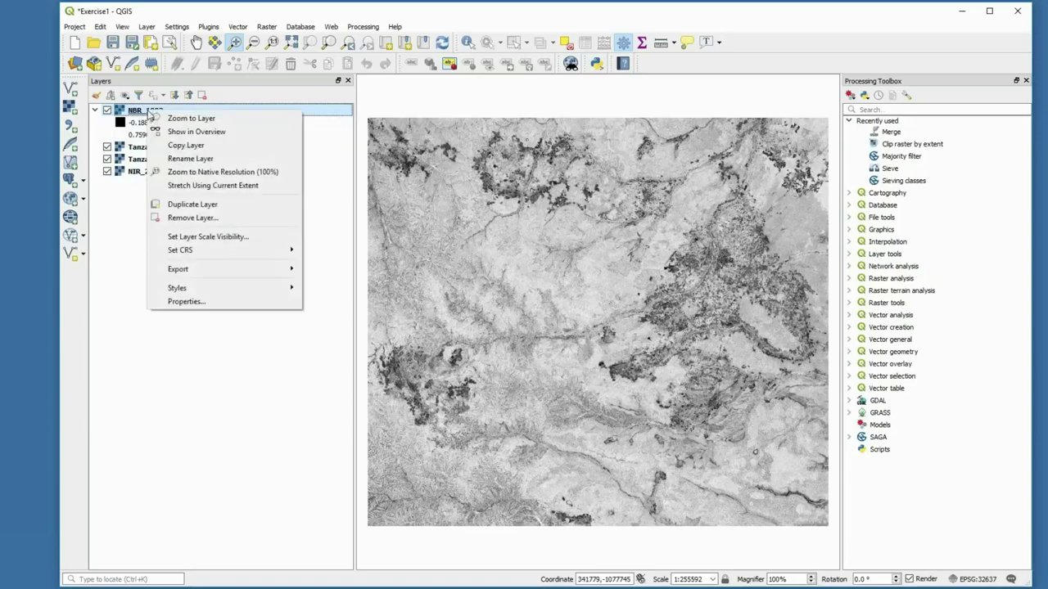
click(212, 302)
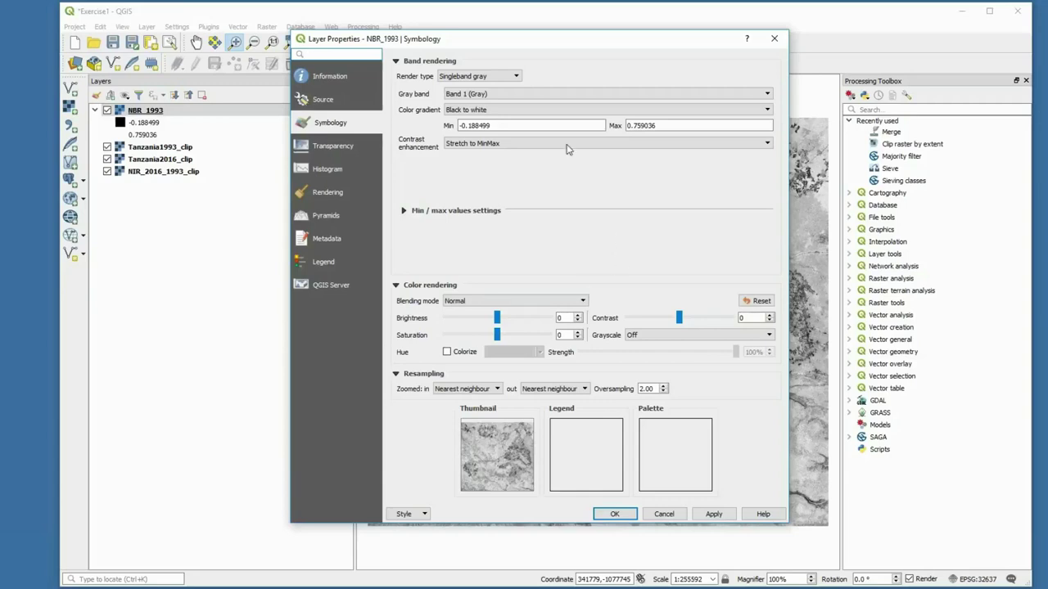
click(517, 76)
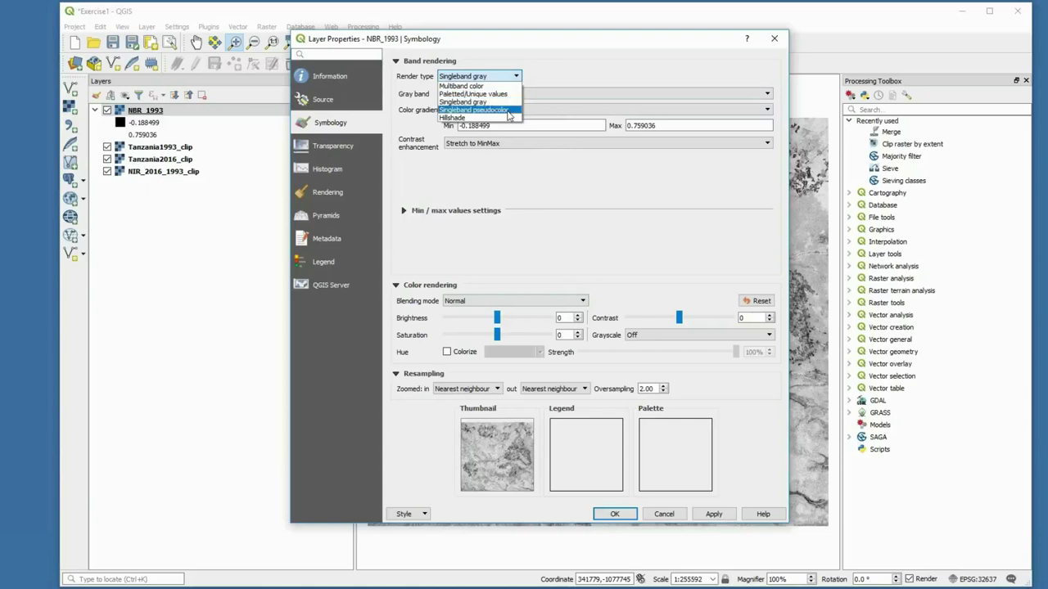
click(508, 112)
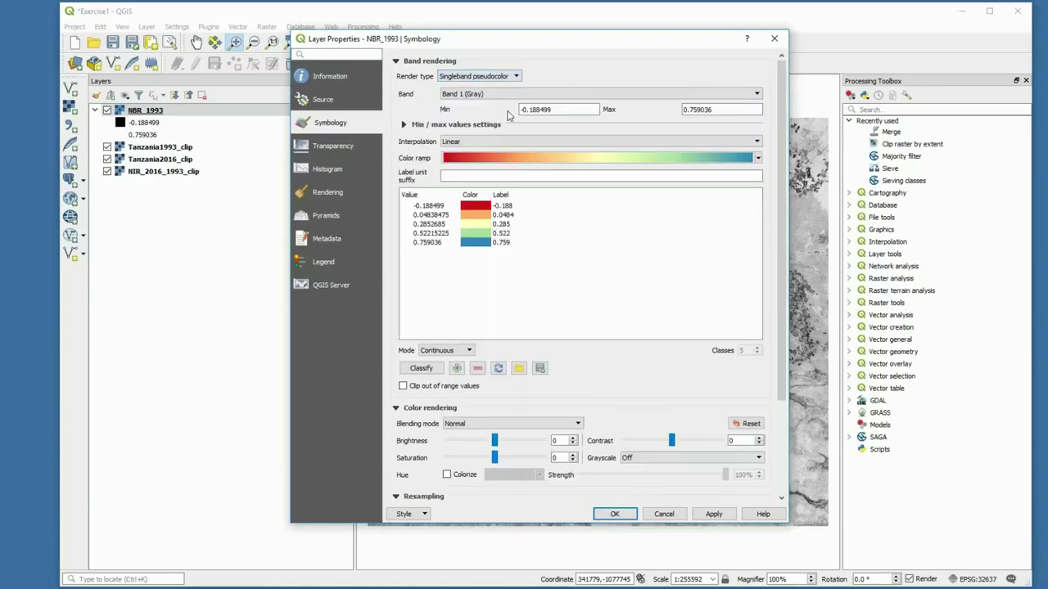
click(757, 158)
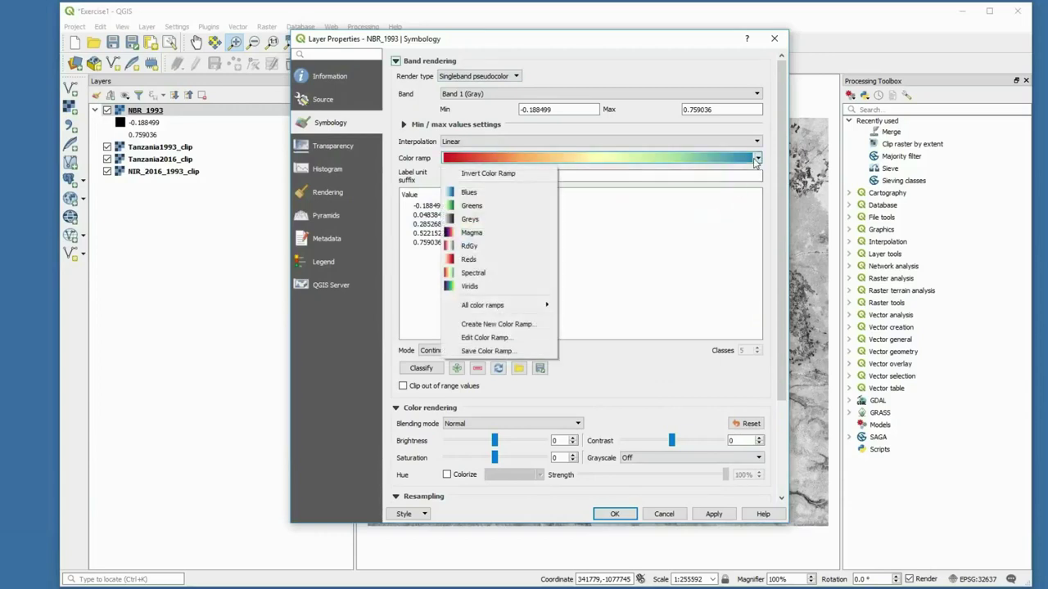
click(536, 271)
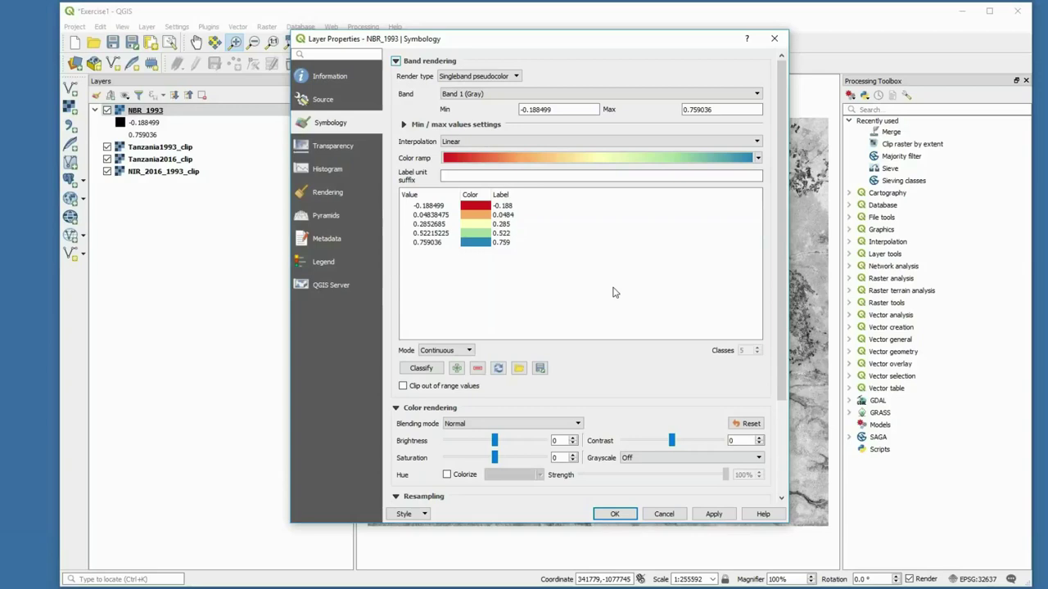
click(713, 515)
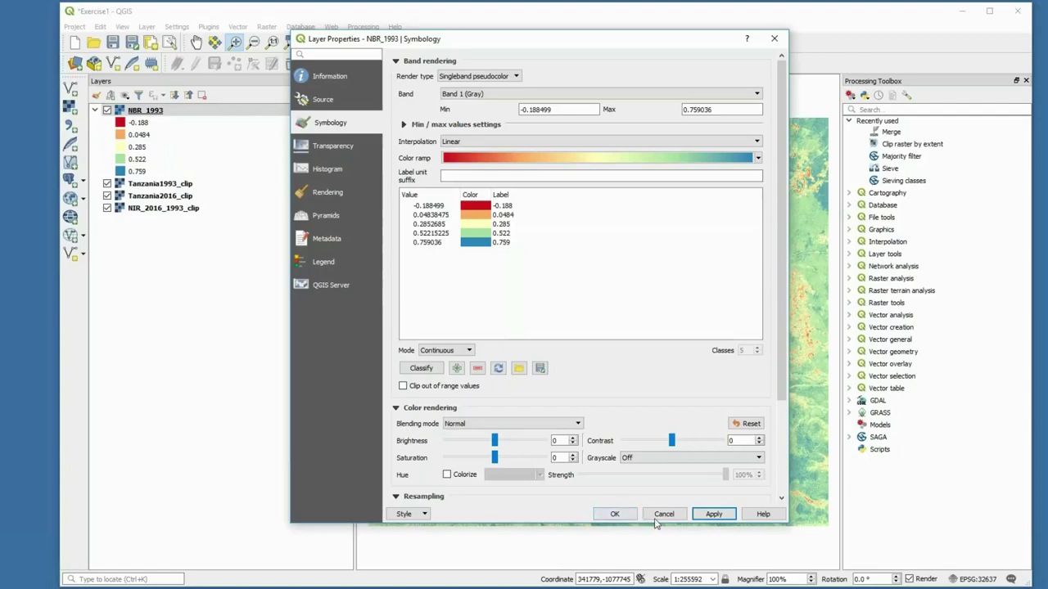
click(614, 514)
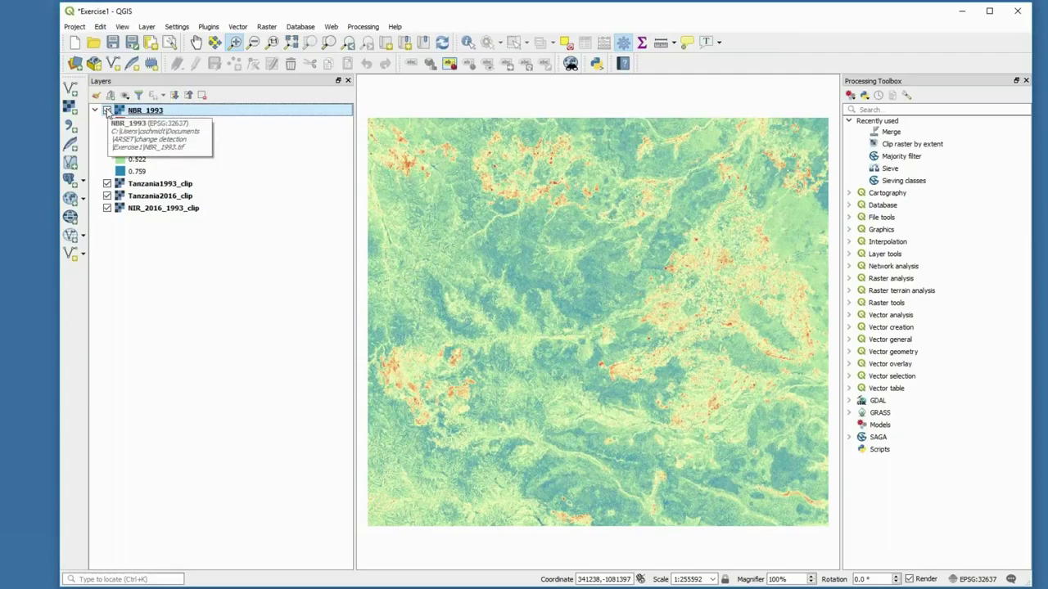
click(107, 110)
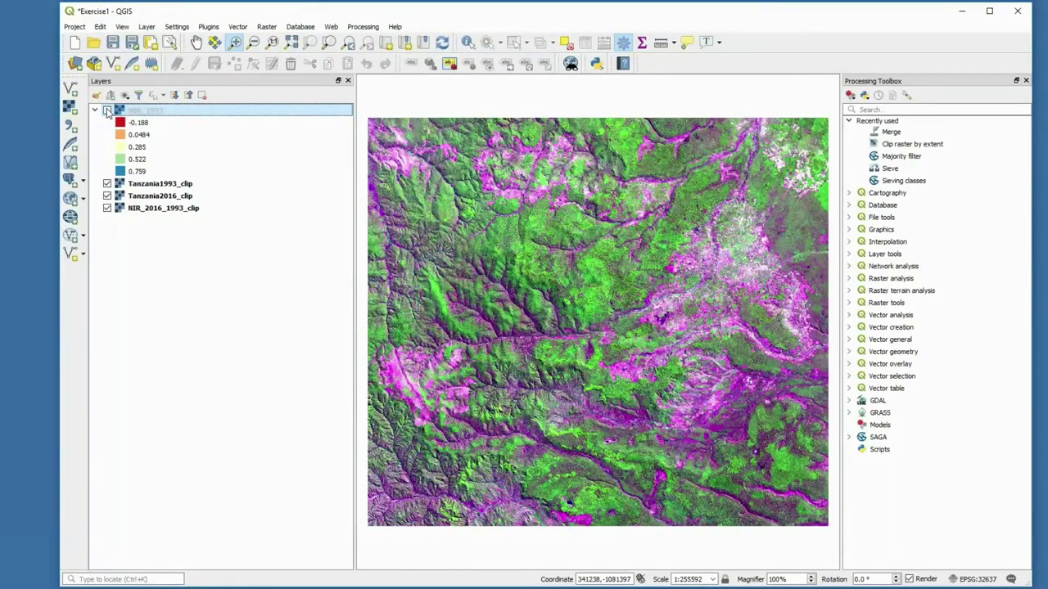
click(107, 111)
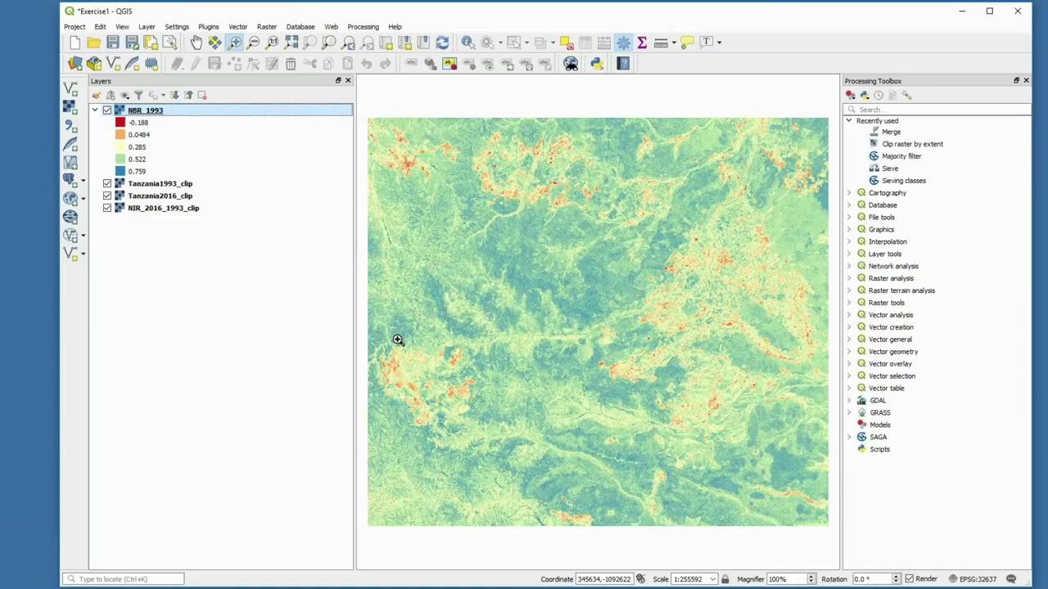
Start a Raster Calculator expression with the 2016 NBR numerator and division sign: (Tanzania2016_clip@5 - Tanzania2016_clip@7) /
click(264, 28)
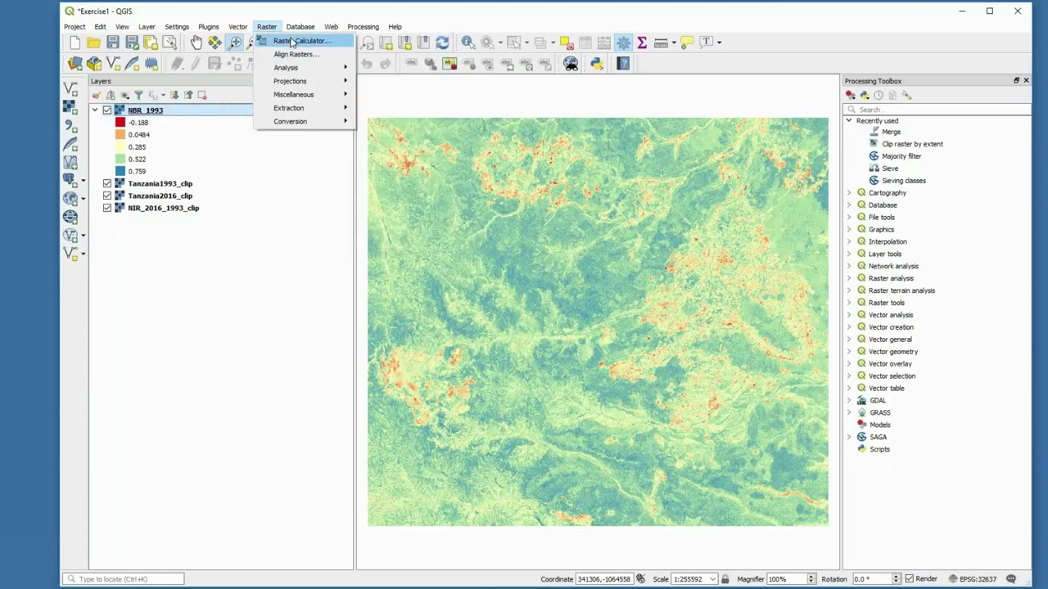
click(299, 41)
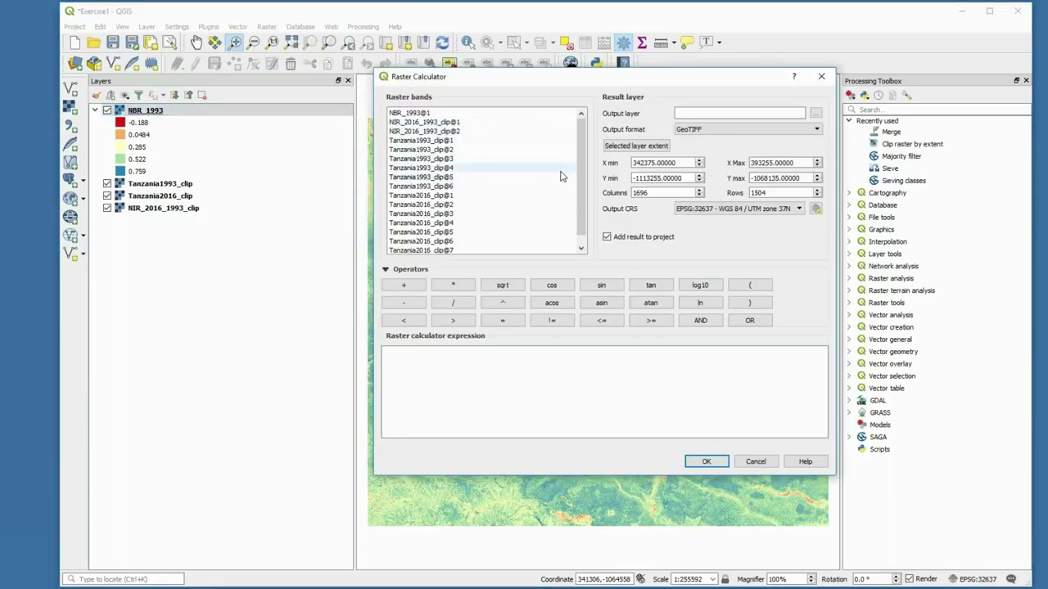
scroll(579, 178, down, 1)
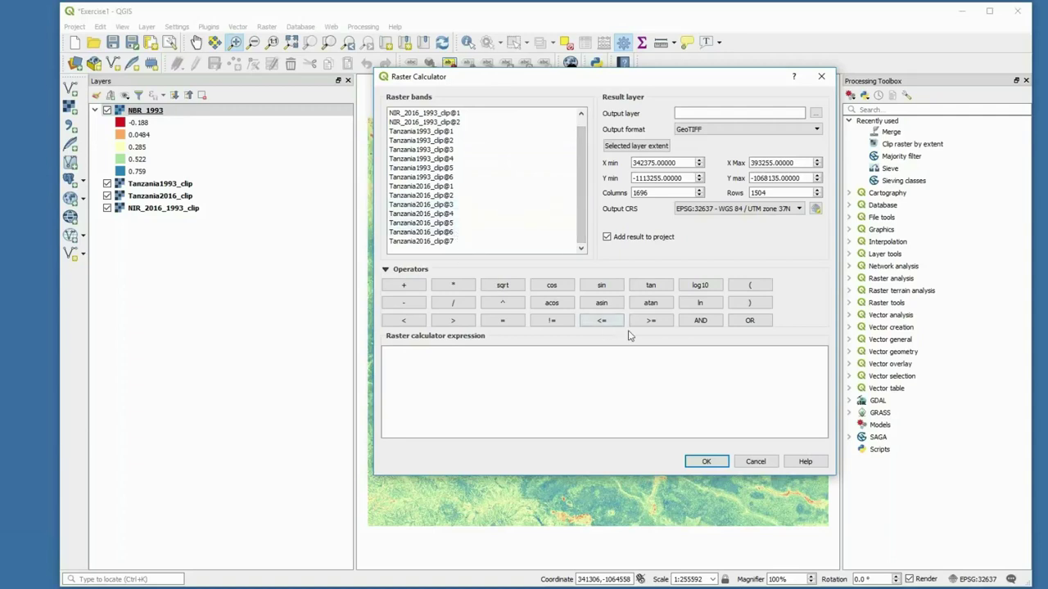
click(749, 285)
double_click(443, 226)
click(405, 307)
double_click(421, 240)
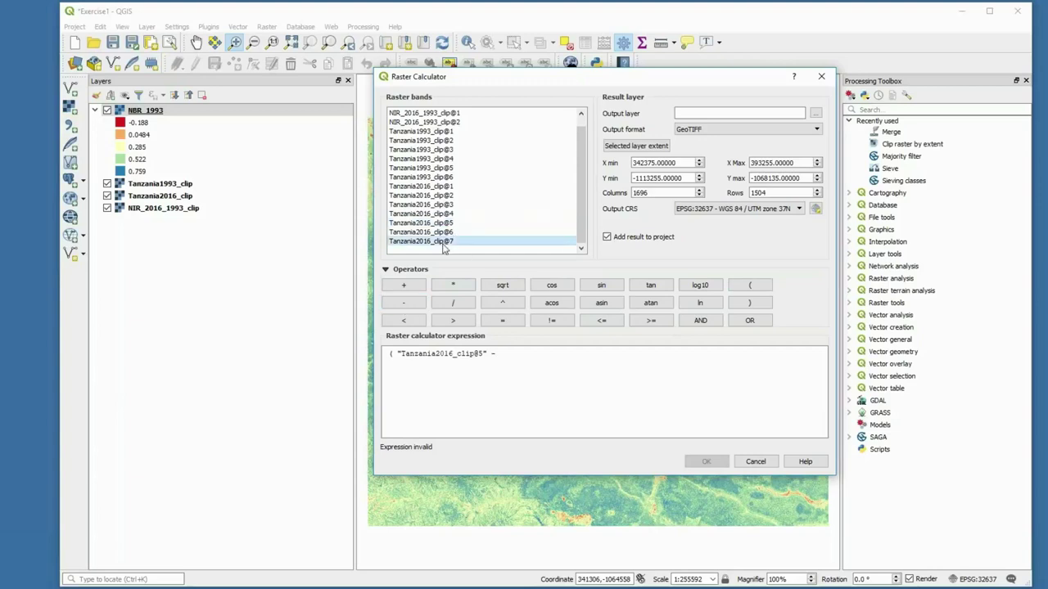
click(749, 302)
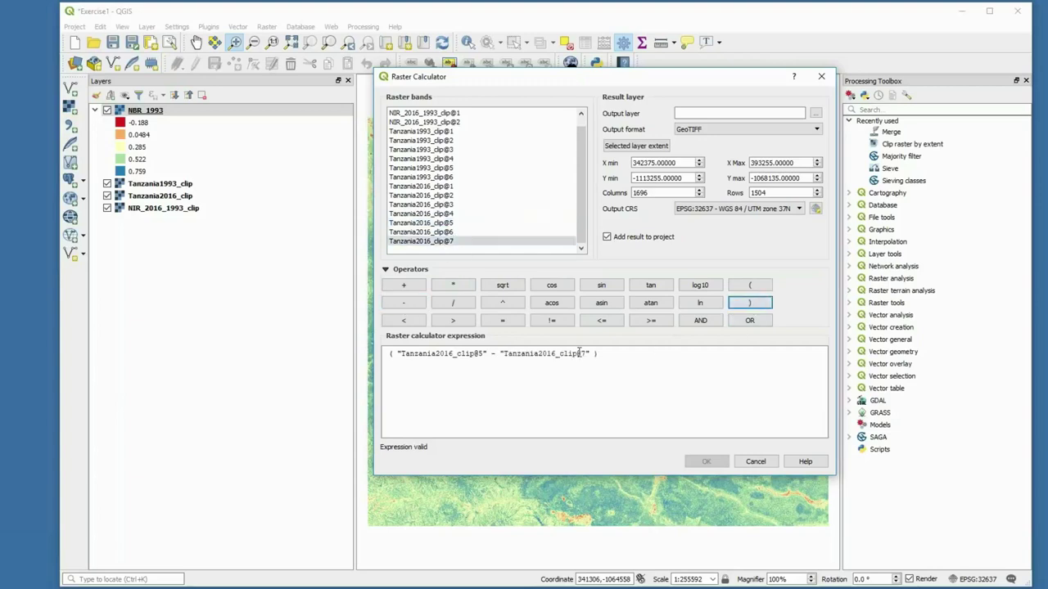
click(453, 303)
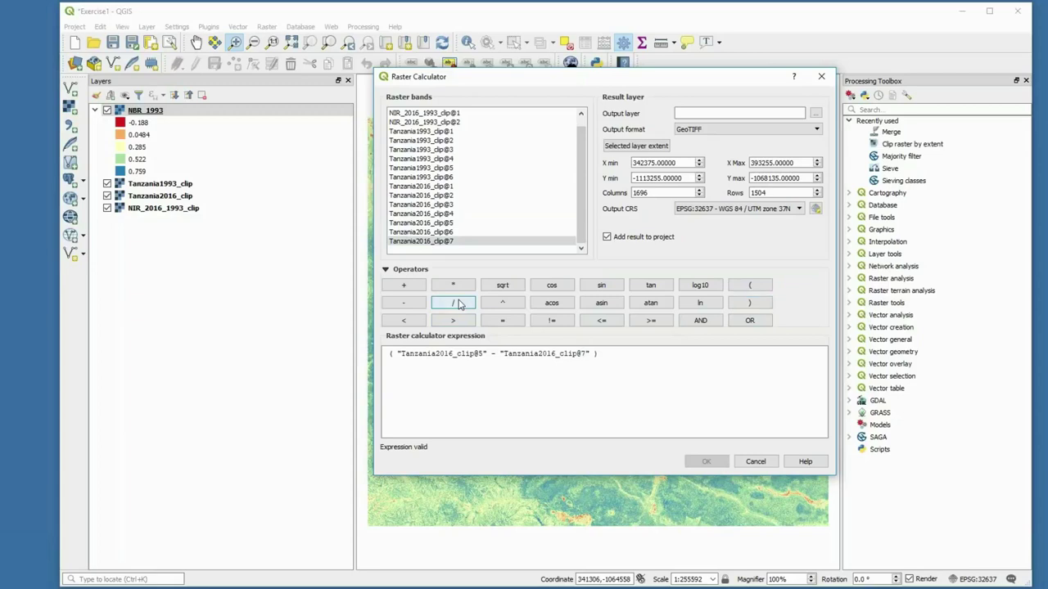
Complete the expression with the parenthesised denominator (Tanzania2016_clip@5 + Tanzania2016_clip@7), and close the Raster Calculator without running it
double_click(448, 227)
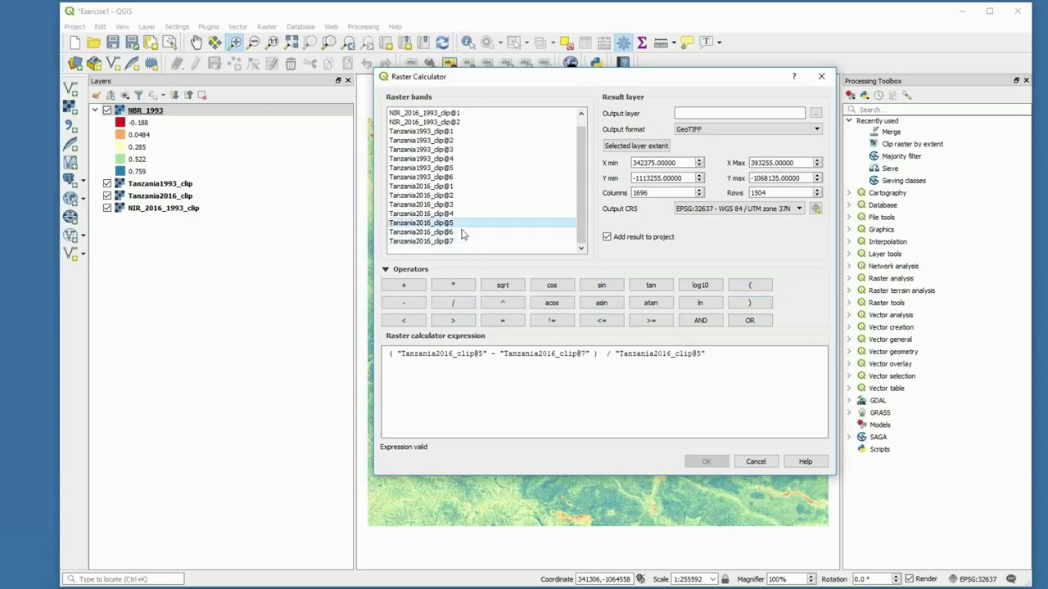
click(403, 285)
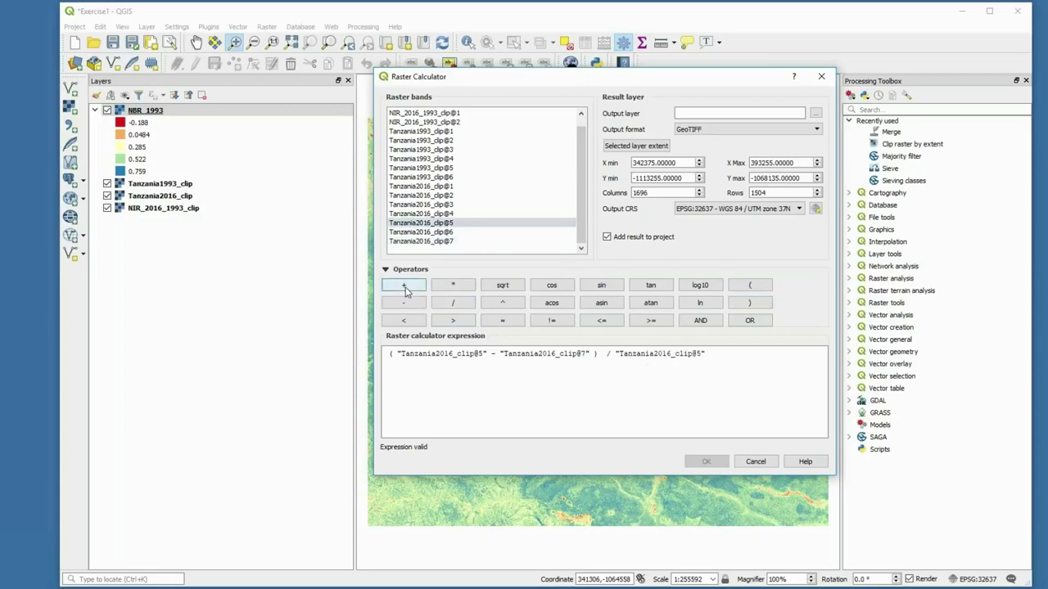
double_click(455, 241)
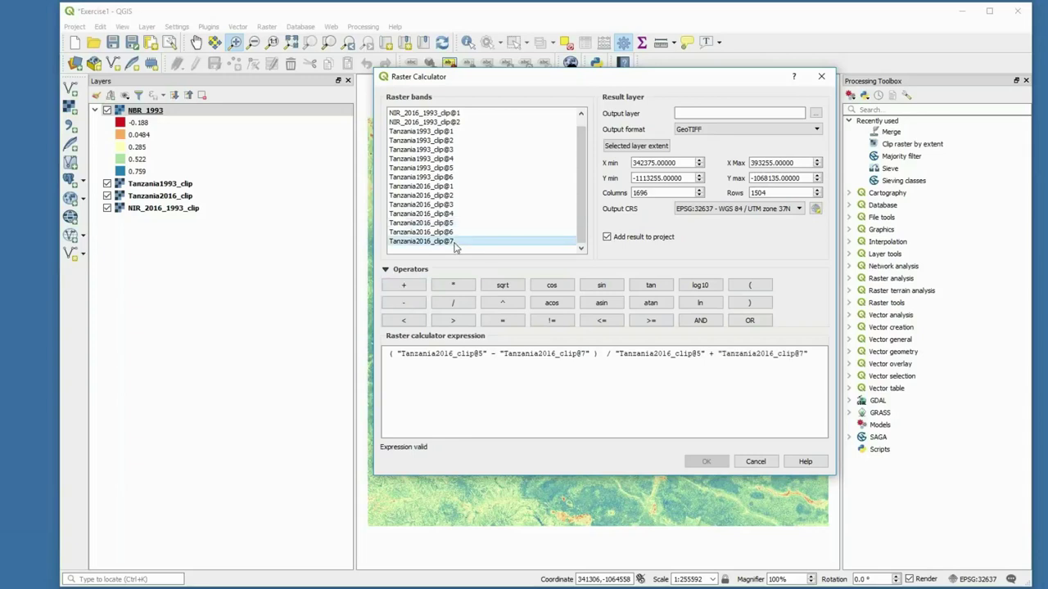
click(614, 354)
click(748, 284)
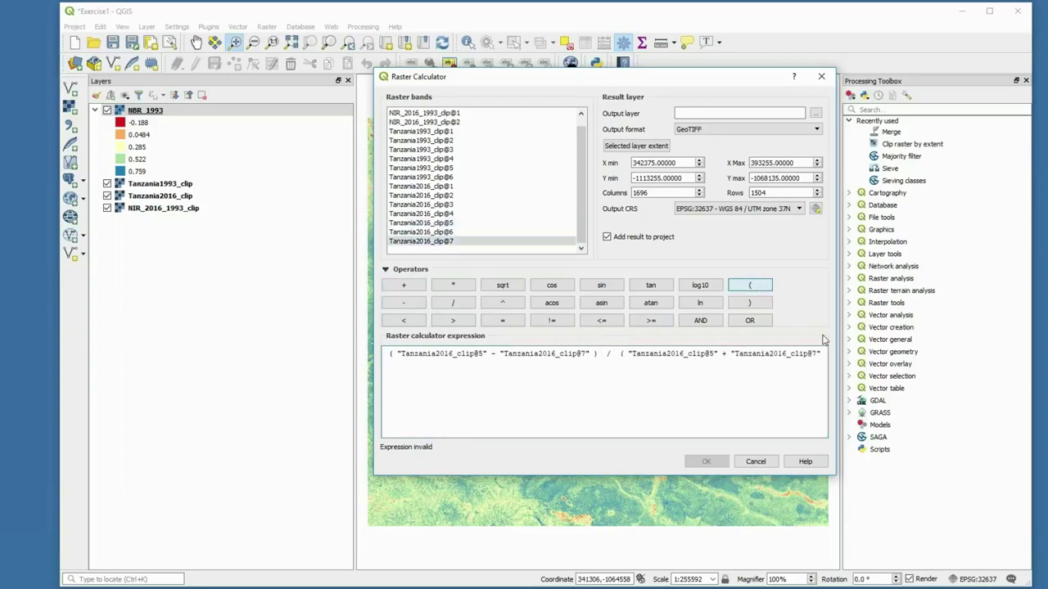
click(757, 305)
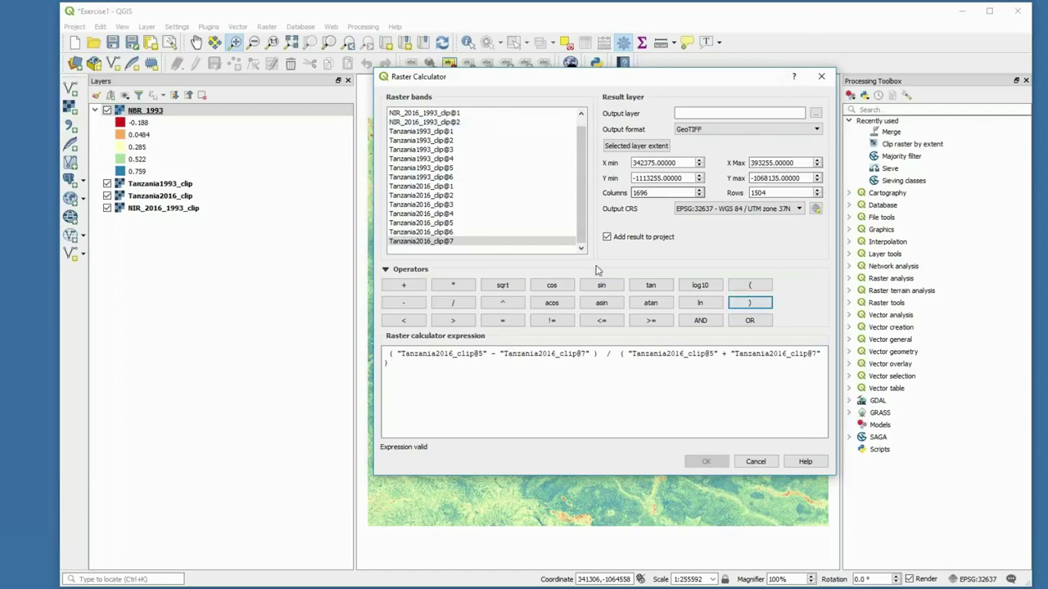
click(757, 463)
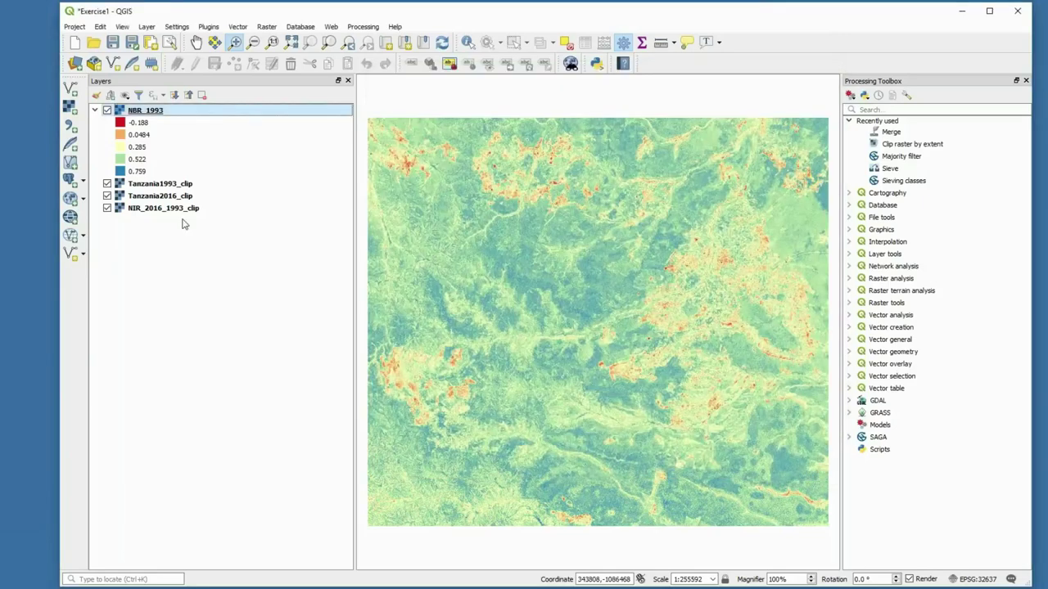
Add the existing NBR_2016.tif raster from the Exercise1 folder to the project
click(70, 108)
triple_click(864, 211)
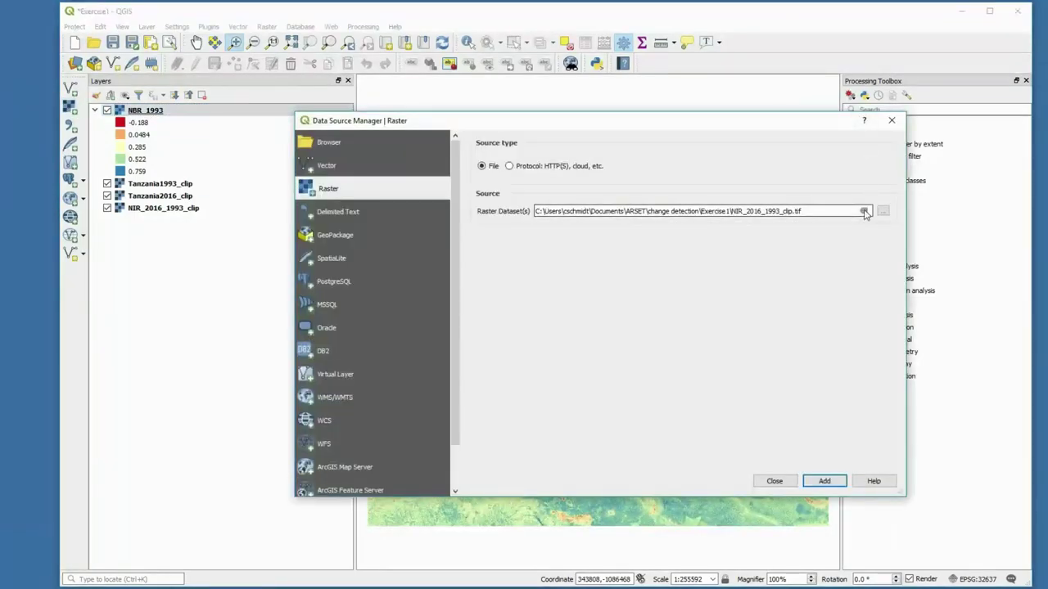
key(BackSpace)
click(881, 211)
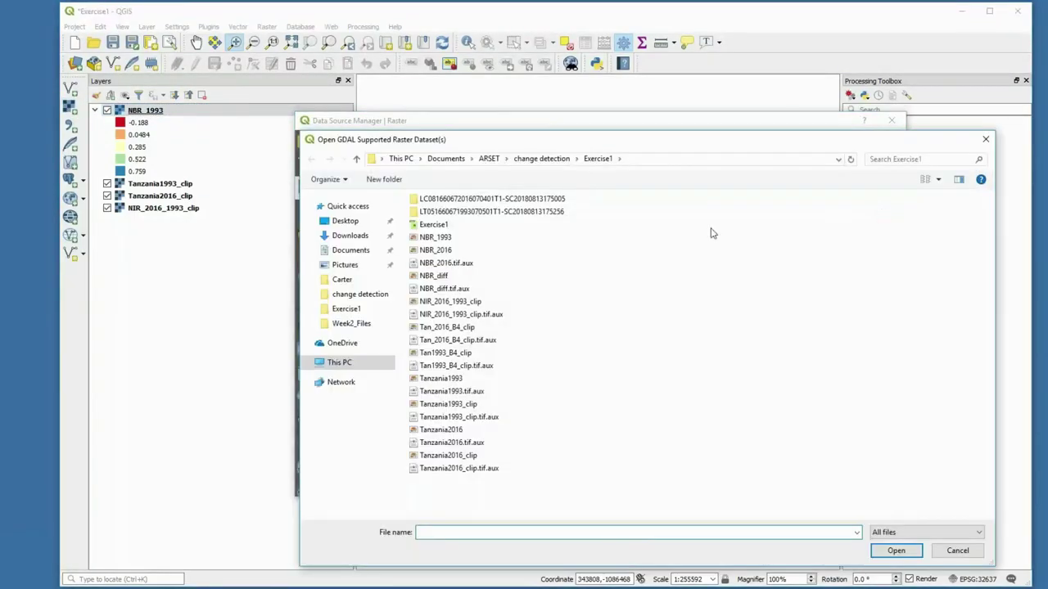
click(481, 252)
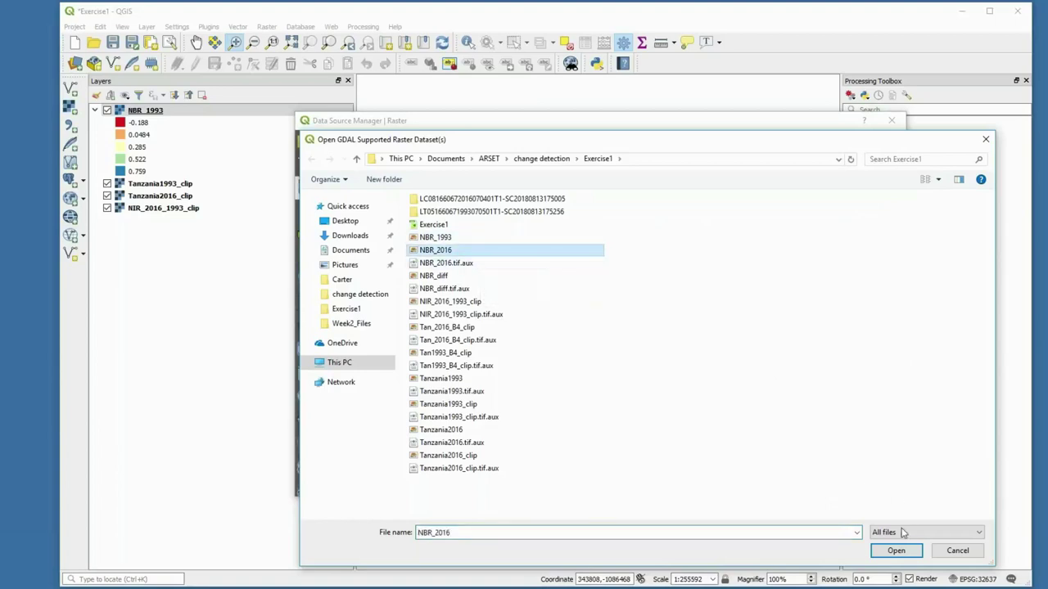
click(899, 554)
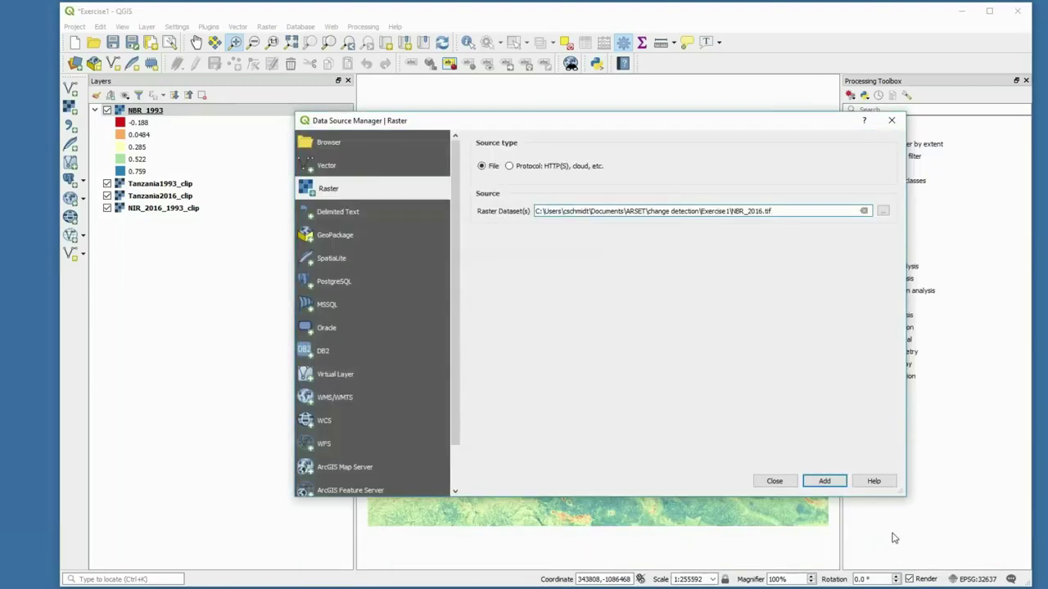
click(824, 480)
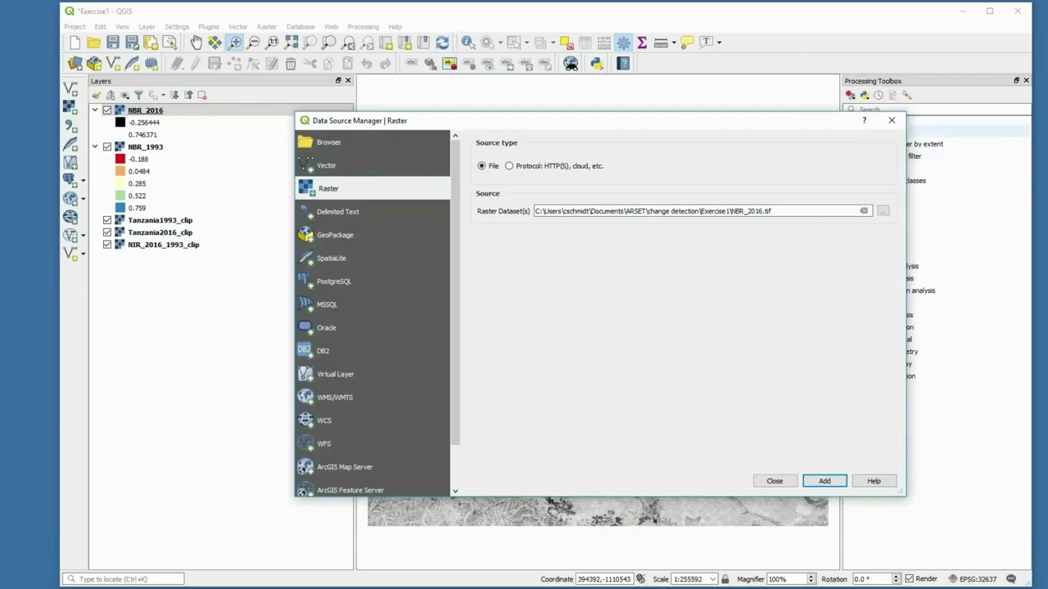
click(894, 122)
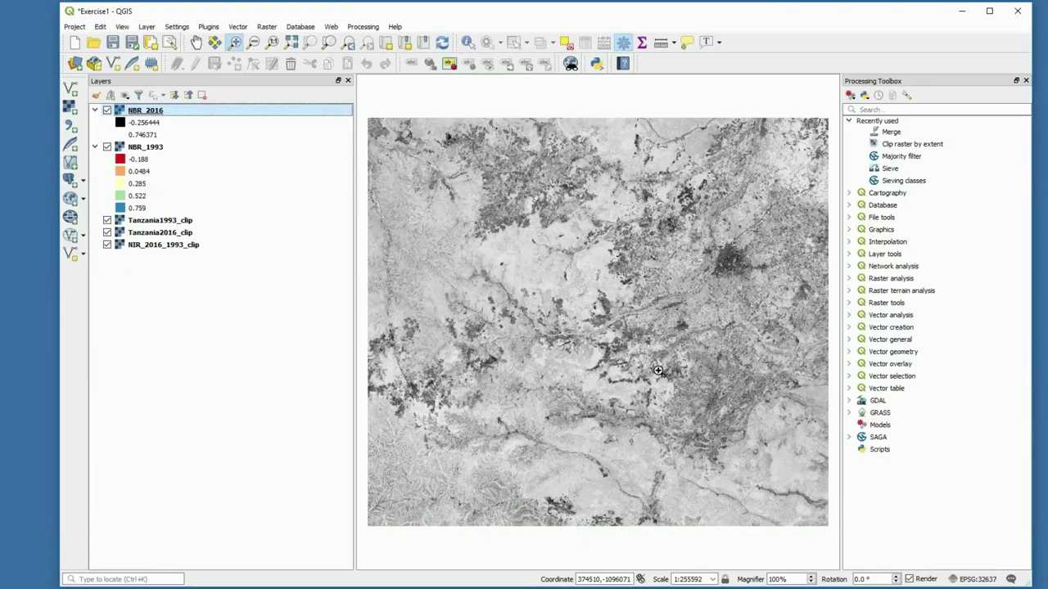
Copy the style of the NBR_1993 layer and paste it onto the NBR_2016 layer
right_click(156, 149)
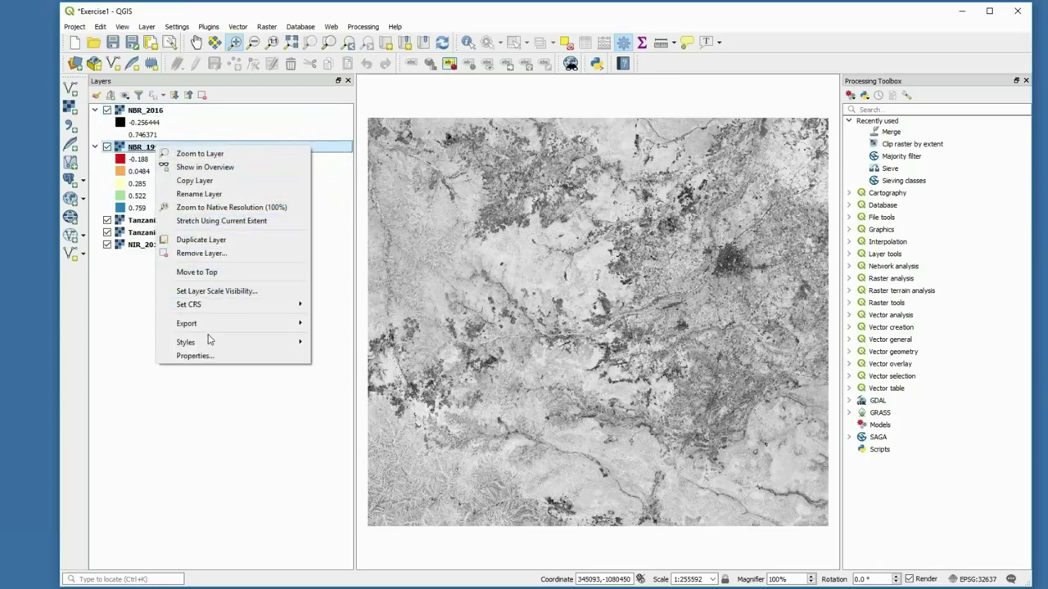
mouse_move(210, 344)
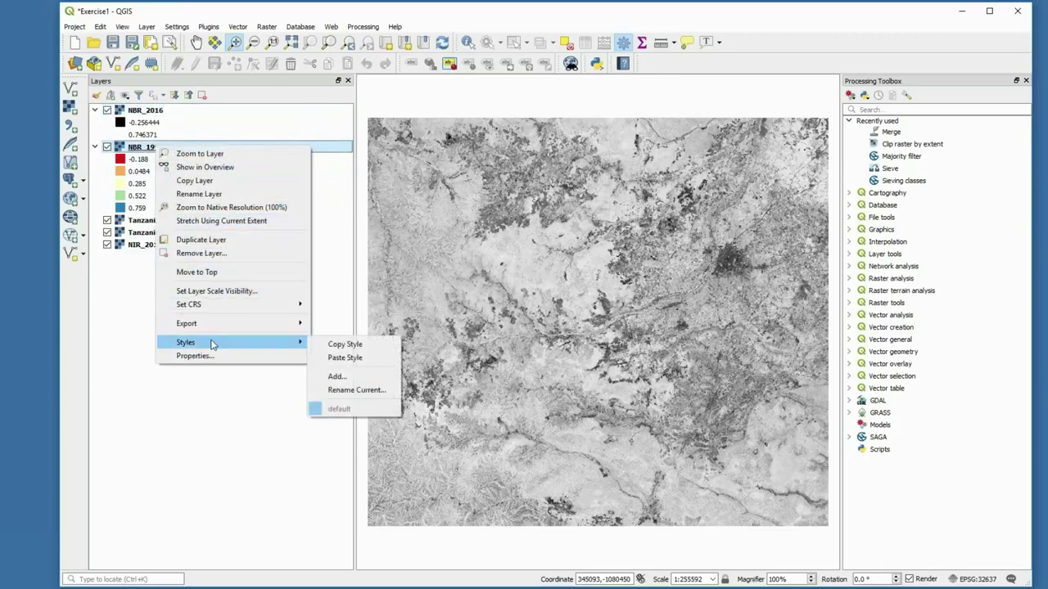
click(346, 345)
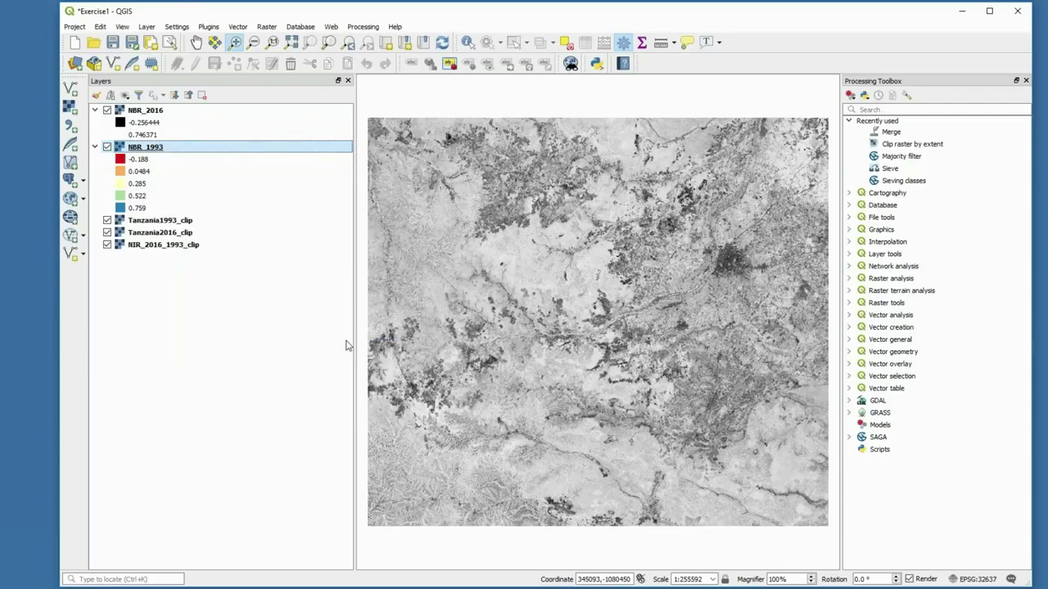
click(147, 111)
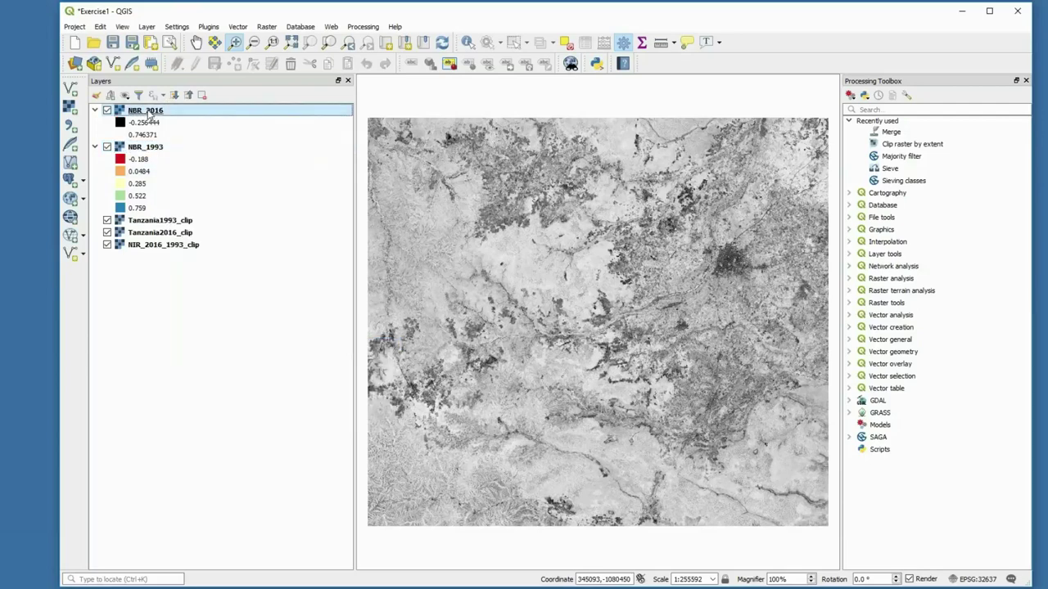
right_click(149, 113)
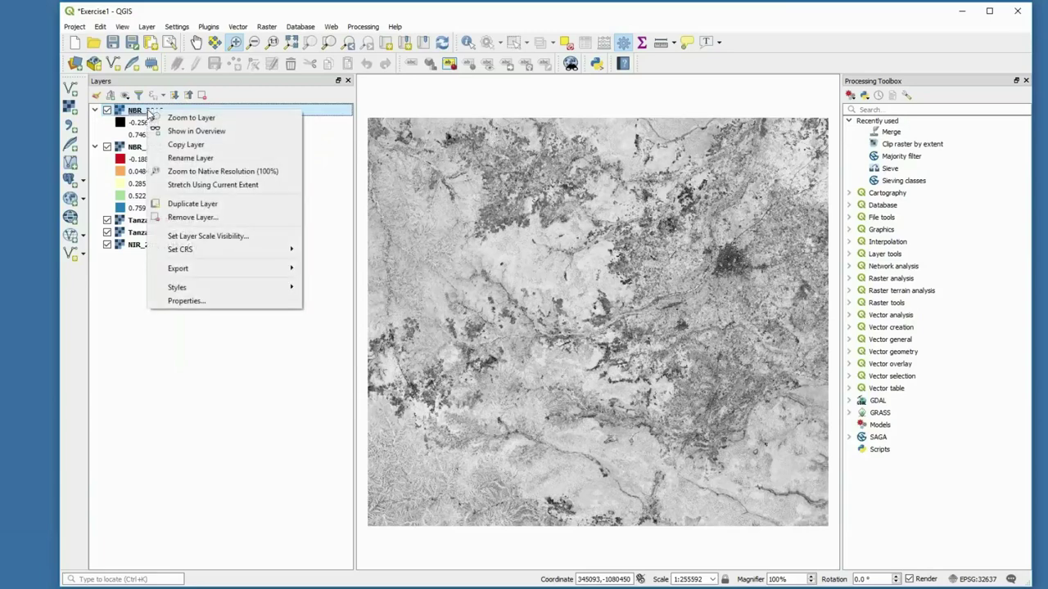
mouse_move(201, 287)
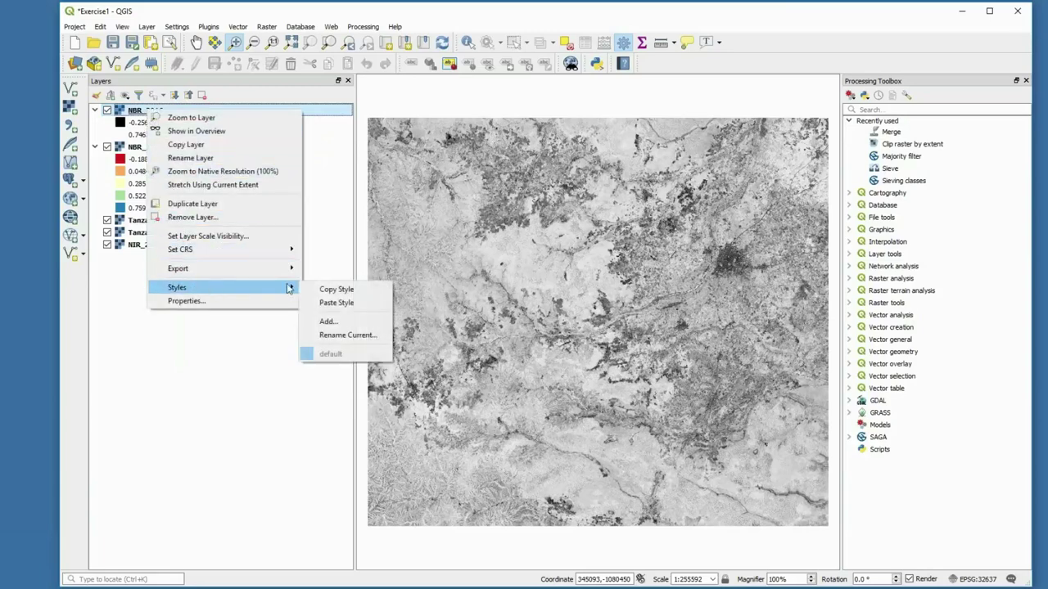
click(338, 303)
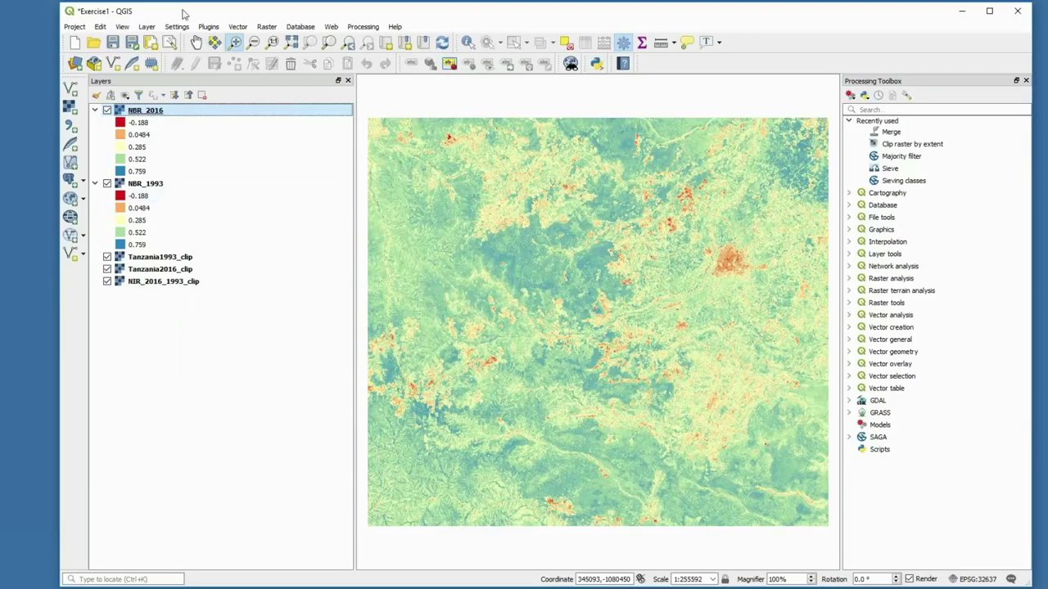
Toggle the visibility of the NBR_2016 layer to compare it with NBR_1993 beneath, leaving it shown
click(108, 111)
click(107, 112)
click(107, 111)
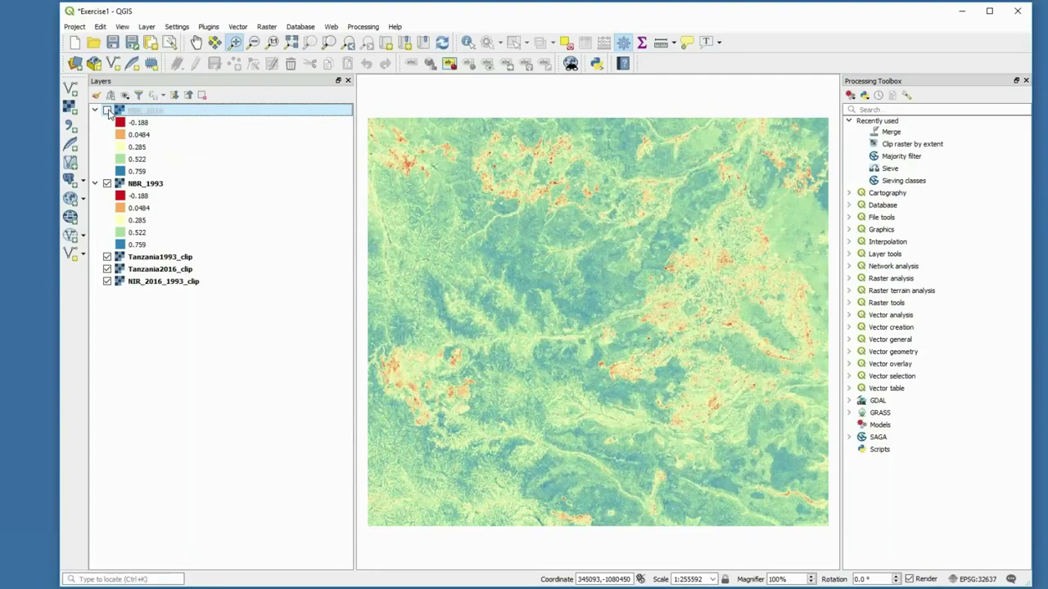
click(107, 111)
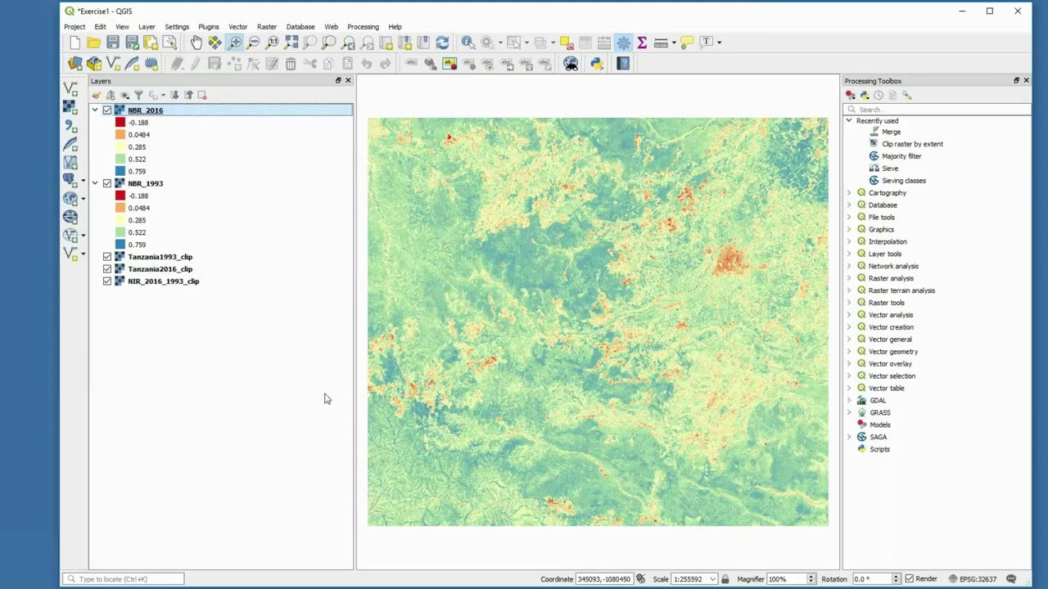
Build the Raster Calculator expression NBR_2016@1 - NBR_1993@1, browse the Exercise1 folder for the output file, and cancel without running it
click(268, 27)
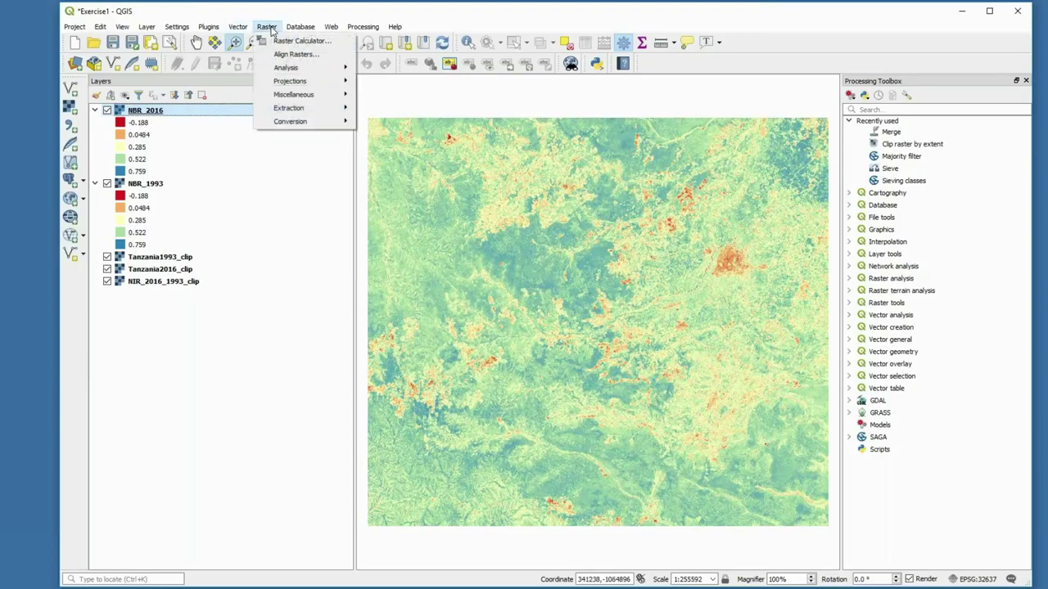
click(277, 40)
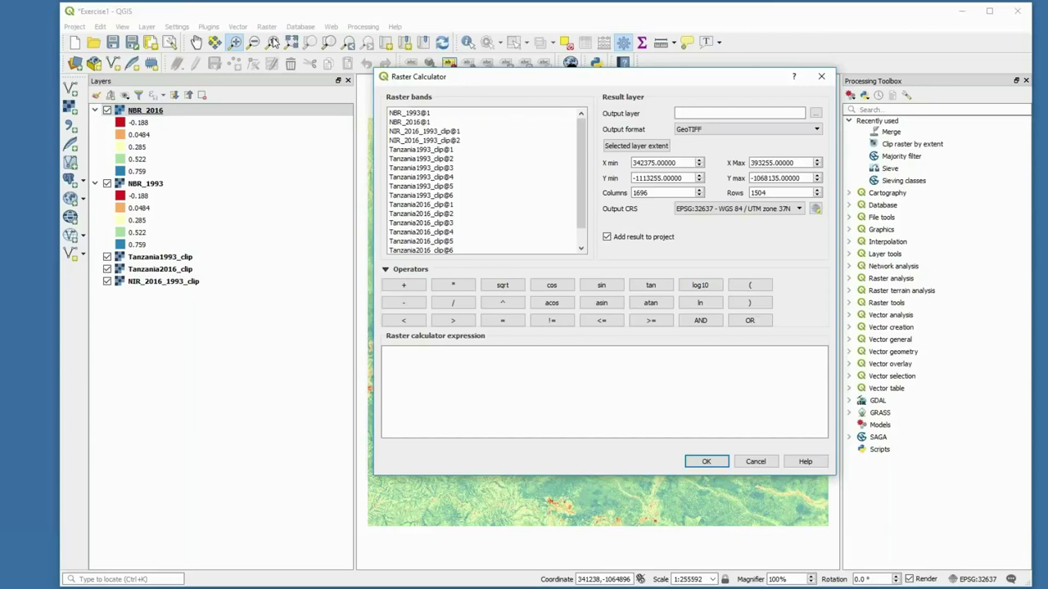
double_click(436, 123)
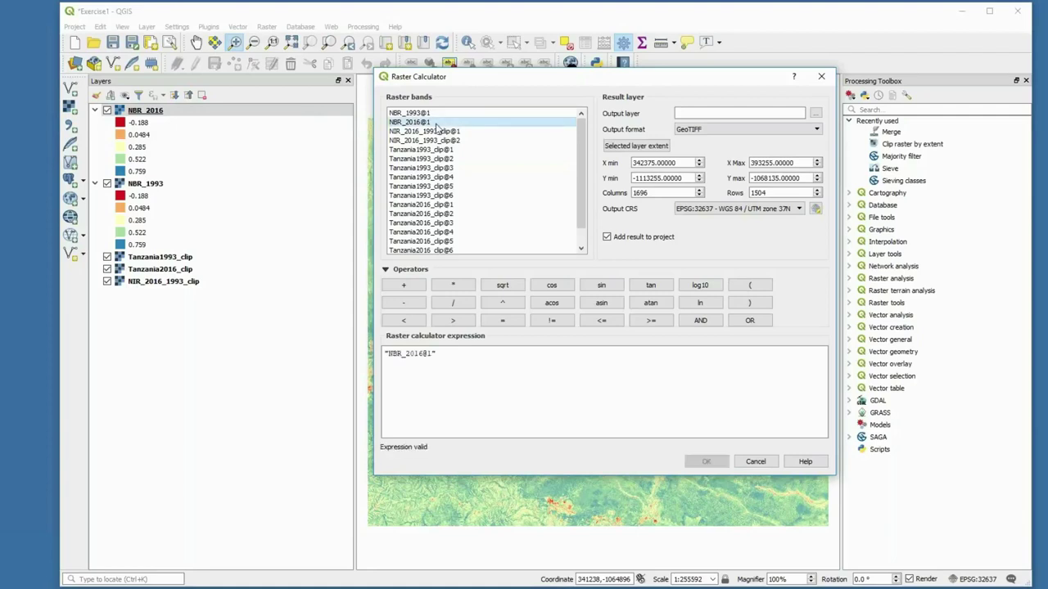
click(404, 303)
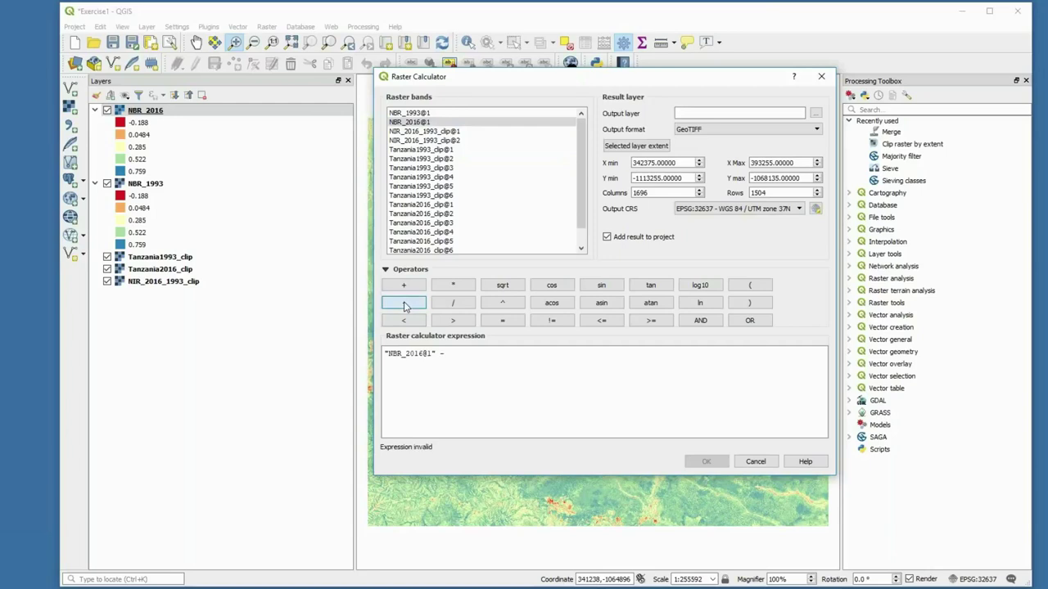
double_click(440, 114)
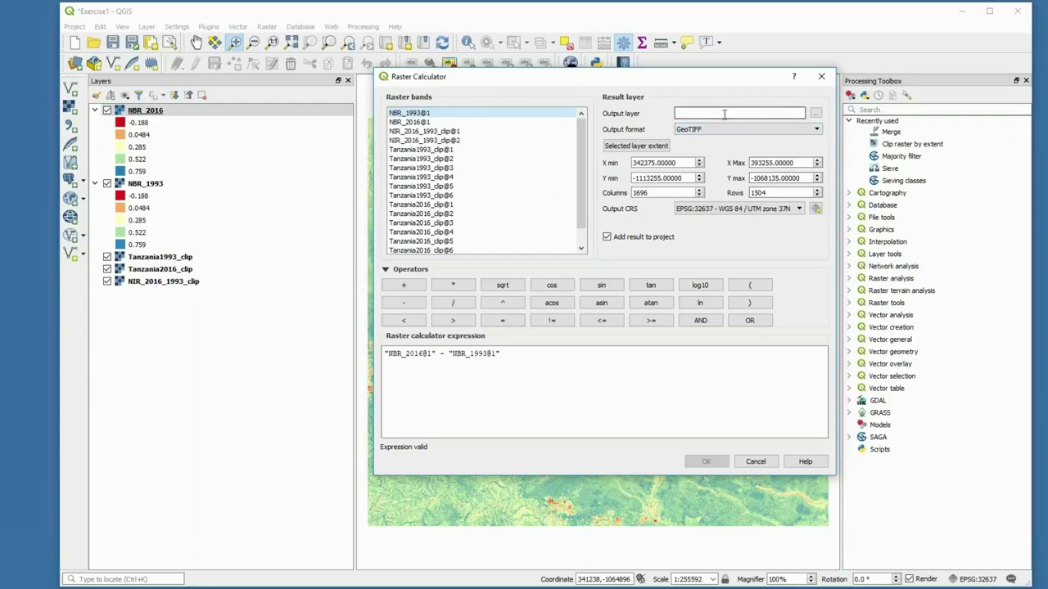
click(815, 113)
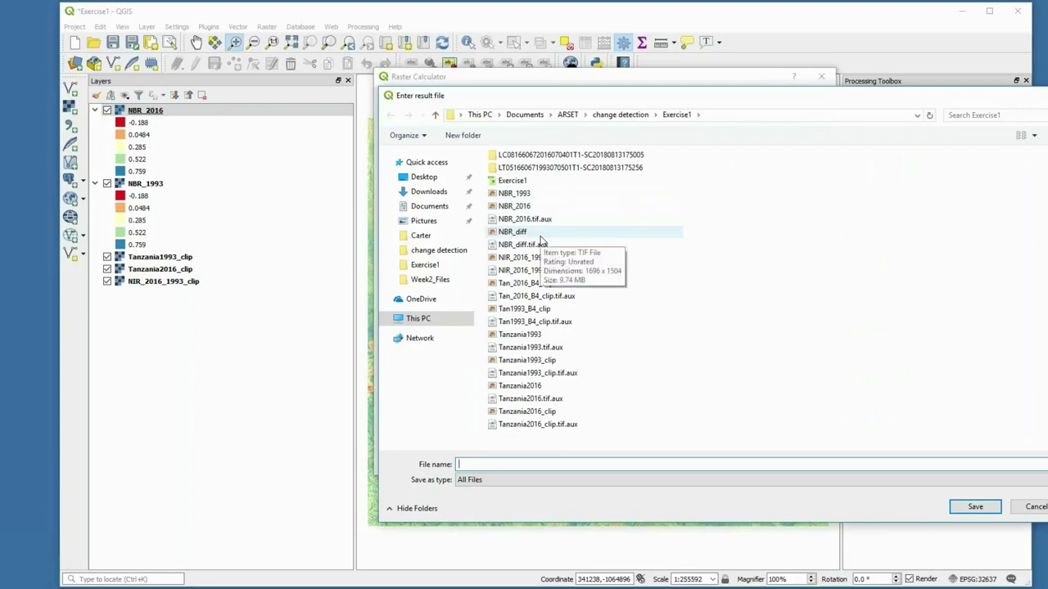
click(1035, 507)
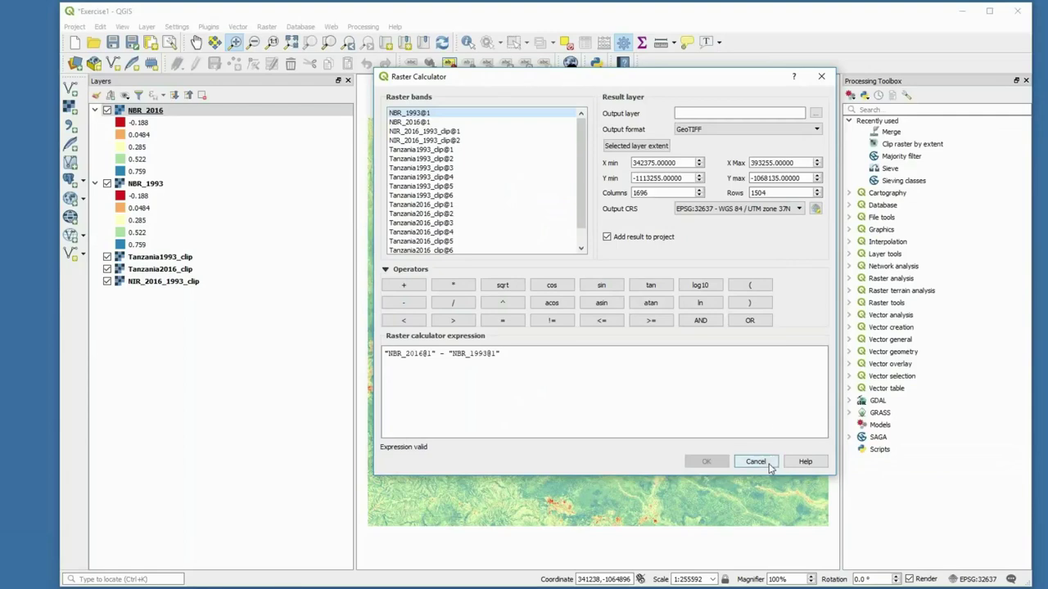
click(754, 462)
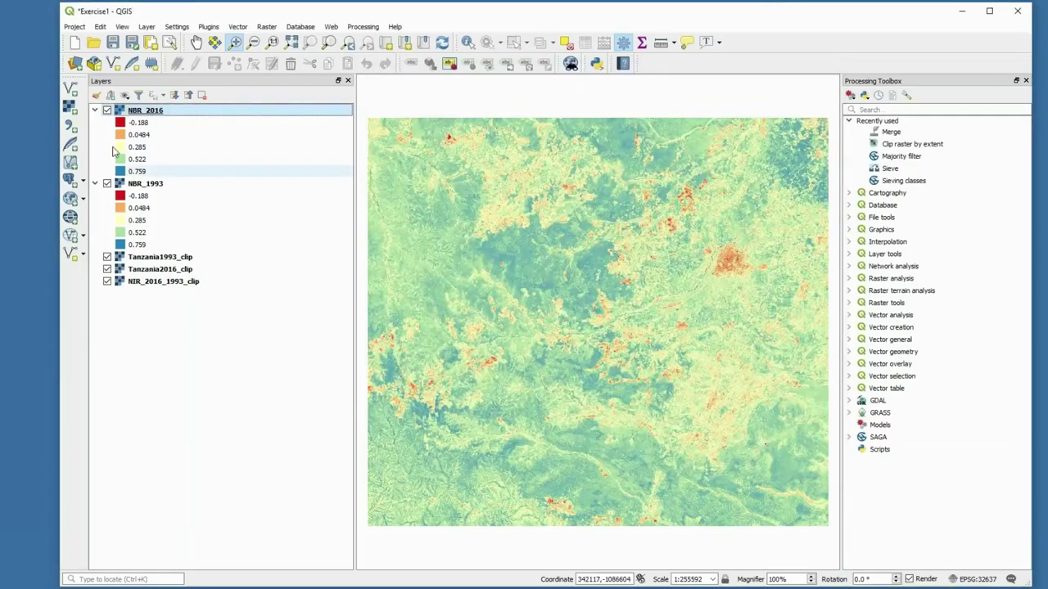
Add the existing NBR_diff.tif raster from the Exercise1 folder to the project
click(70, 108)
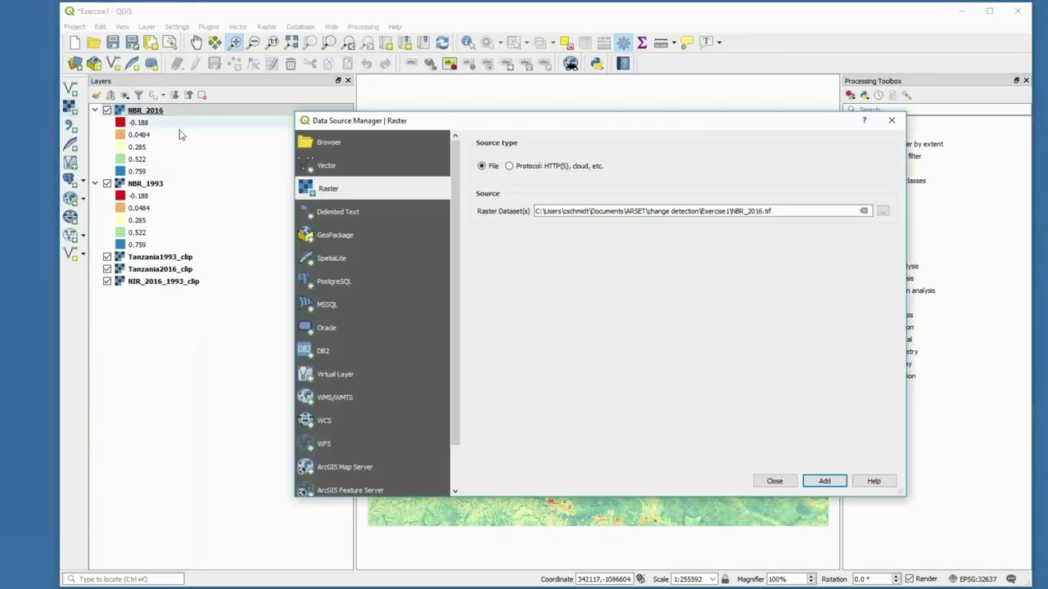
click(864, 210)
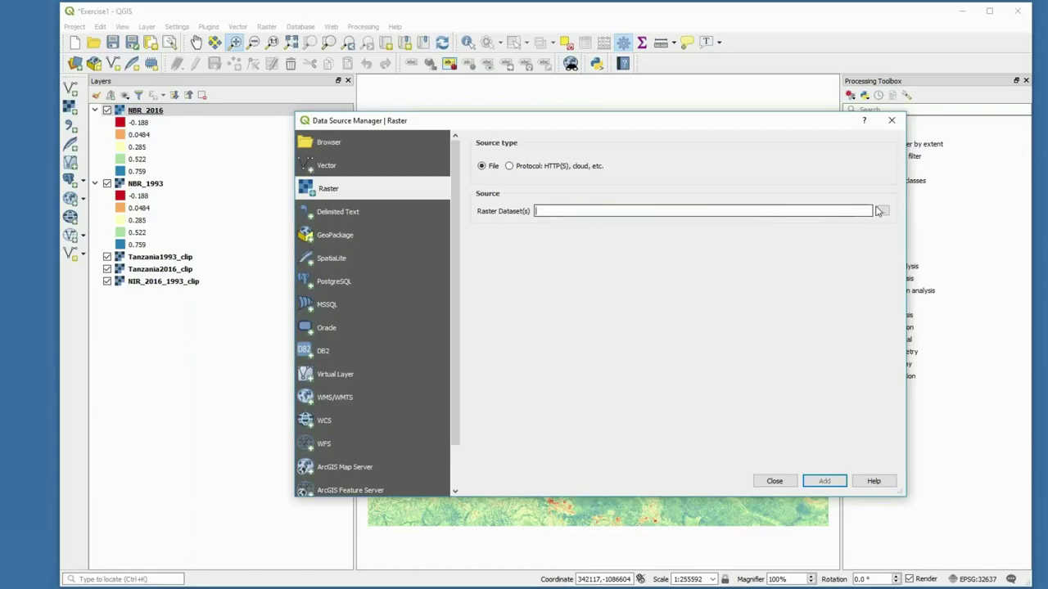
click(883, 211)
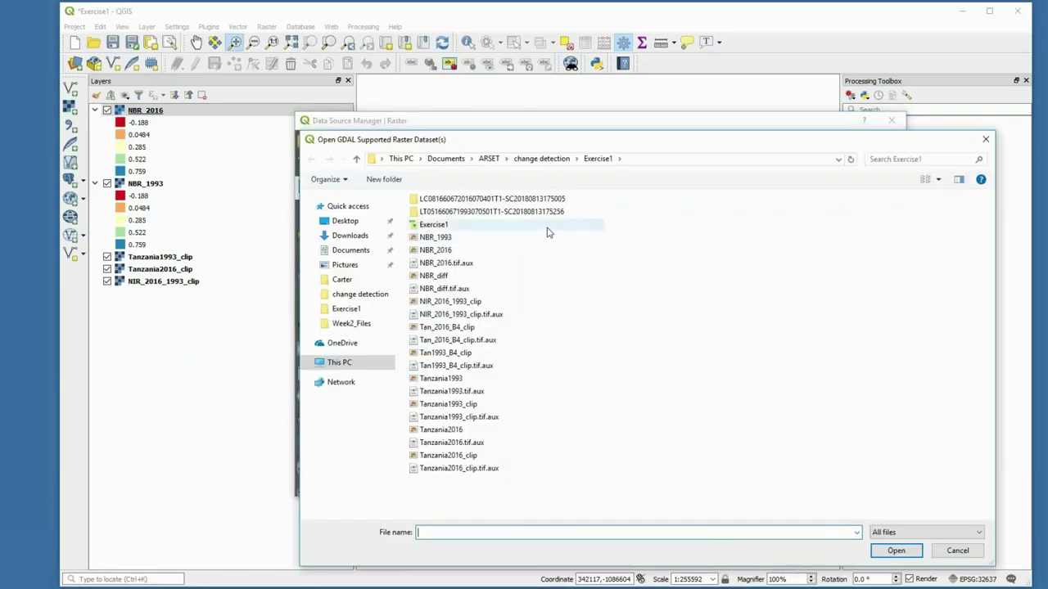
click(507, 277)
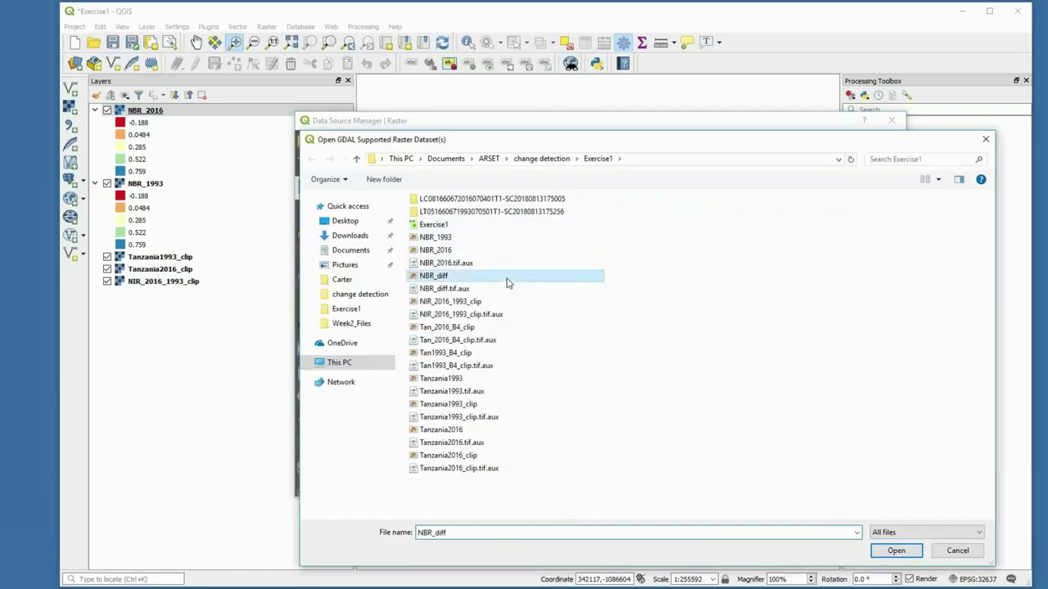
click(895, 551)
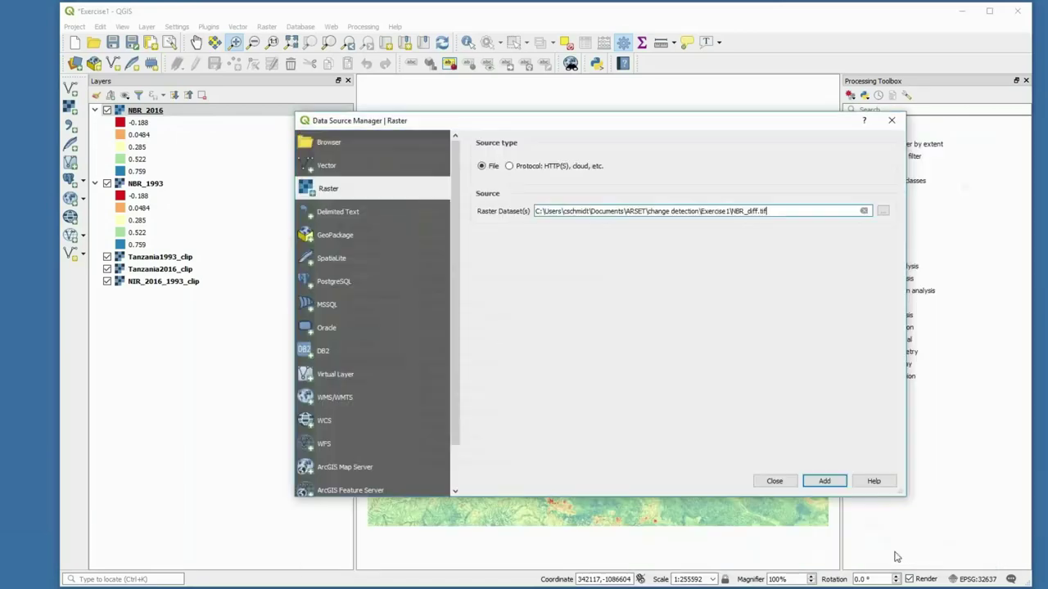
click(825, 481)
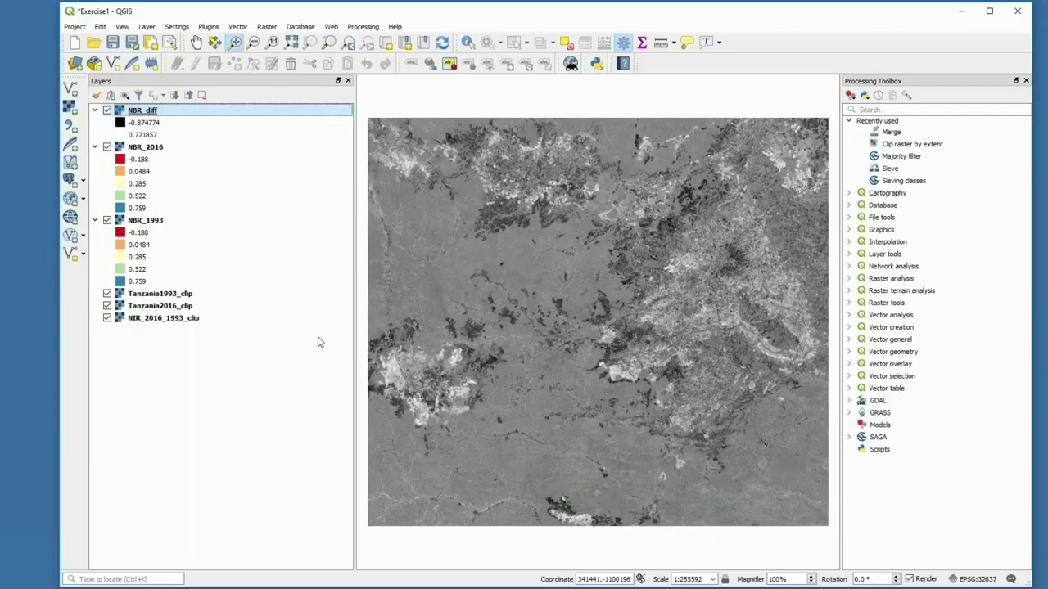
Set the NBR_diff layer's render type to Singleband pseudocolor and examine its raster histogram
right_click(141, 113)
click(194, 304)
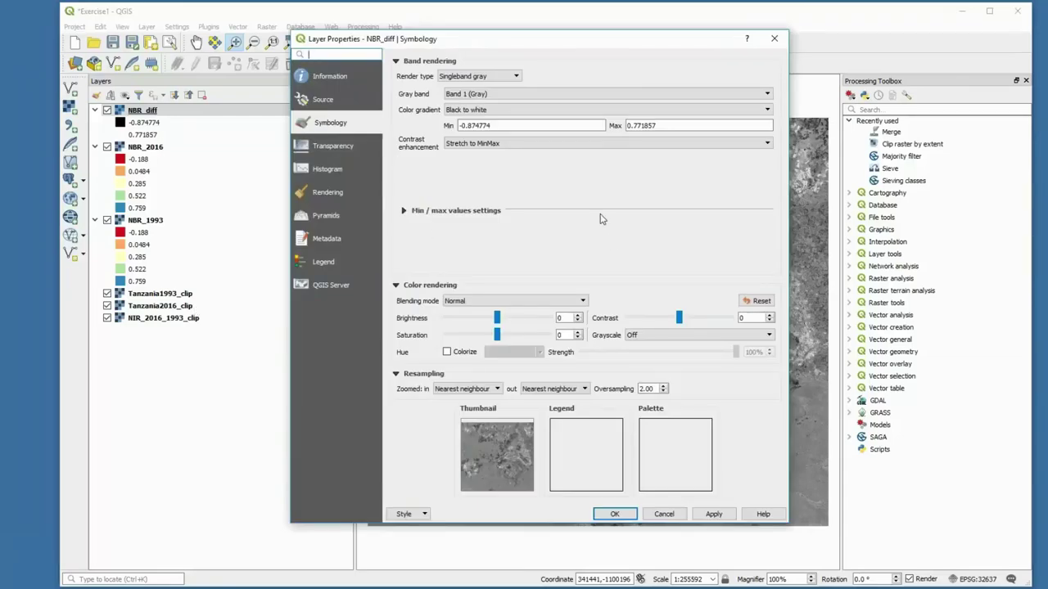
click(517, 76)
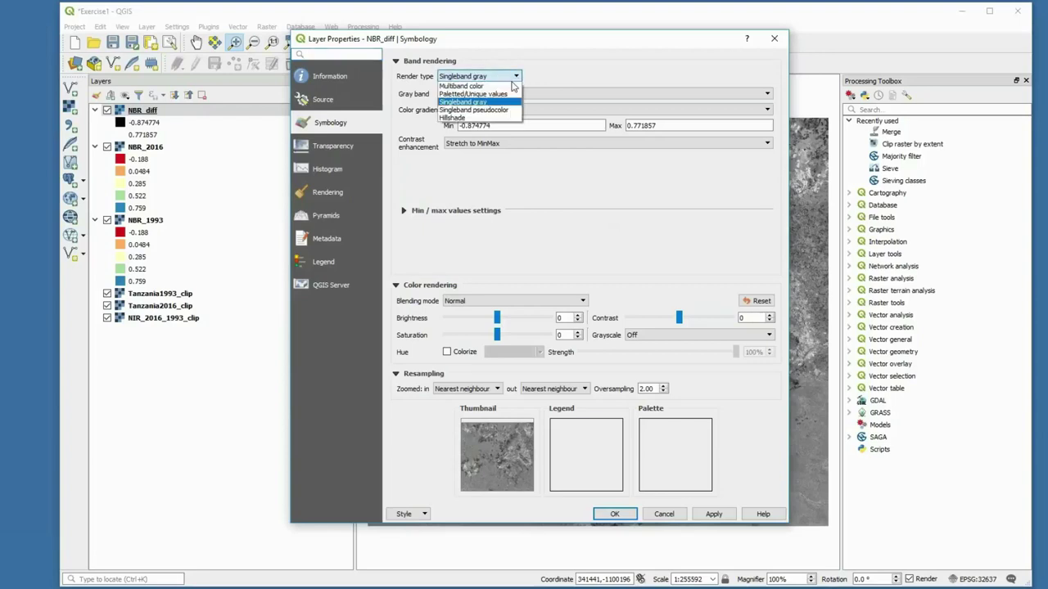
click(475, 109)
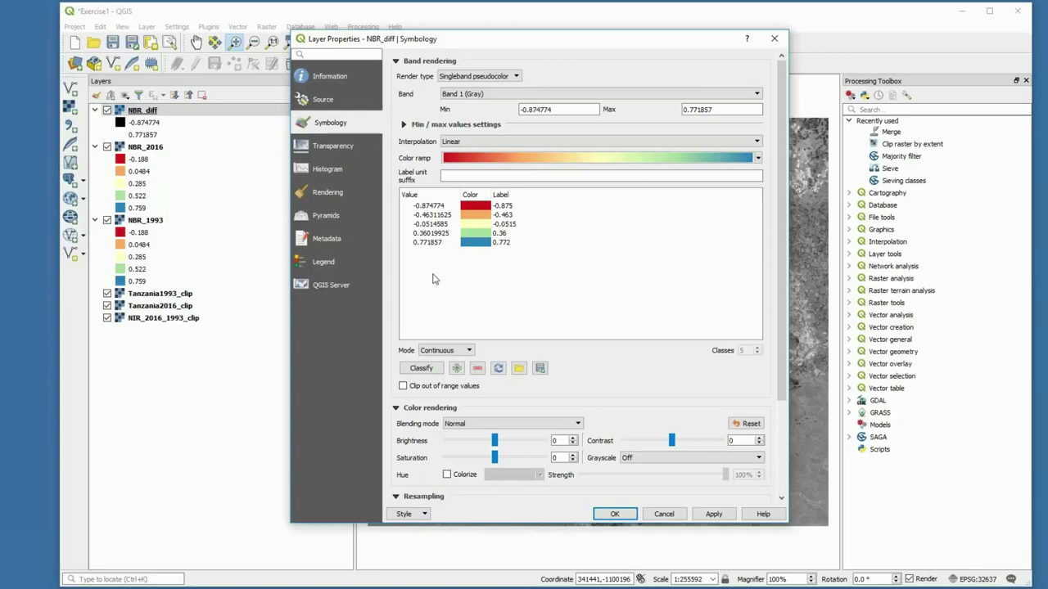
click(336, 168)
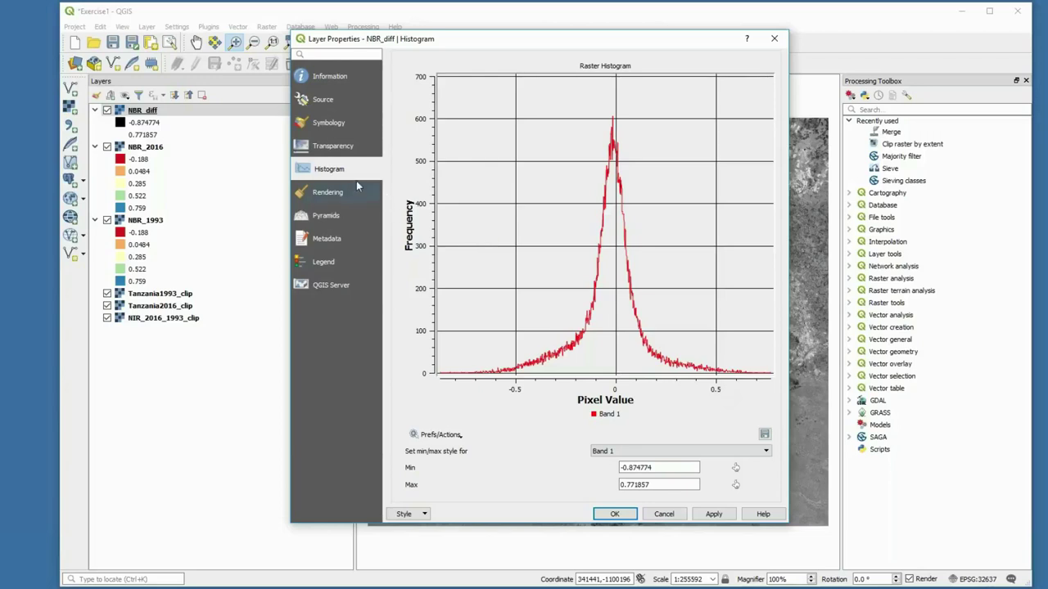
click(336, 122)
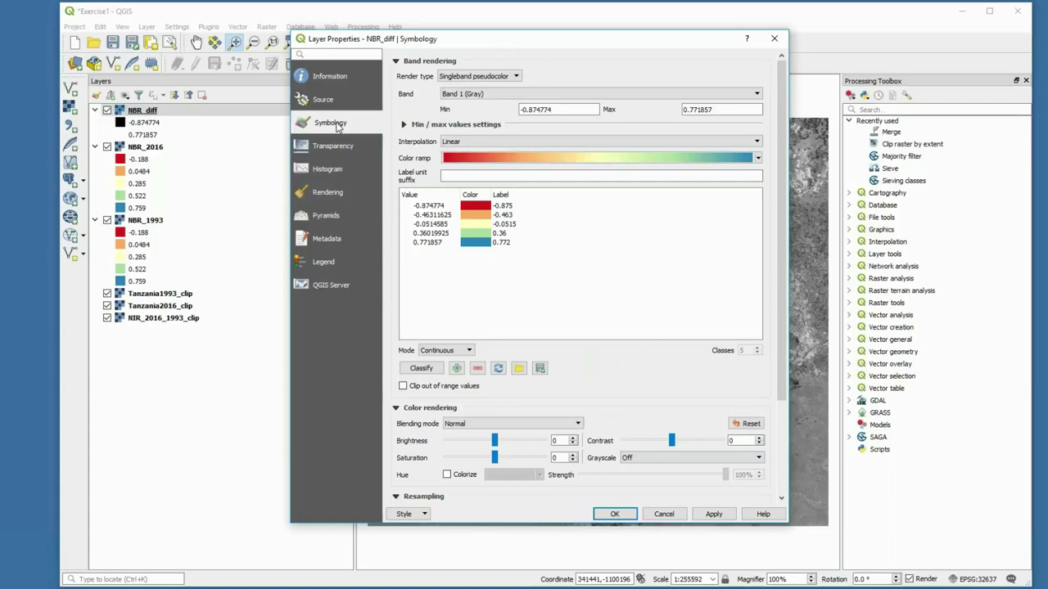
Set the five NBR_diff color class values to -0.5, -0.25, 0, 0.25 and 0.50
click(421, 206)
double_click(432, 209)
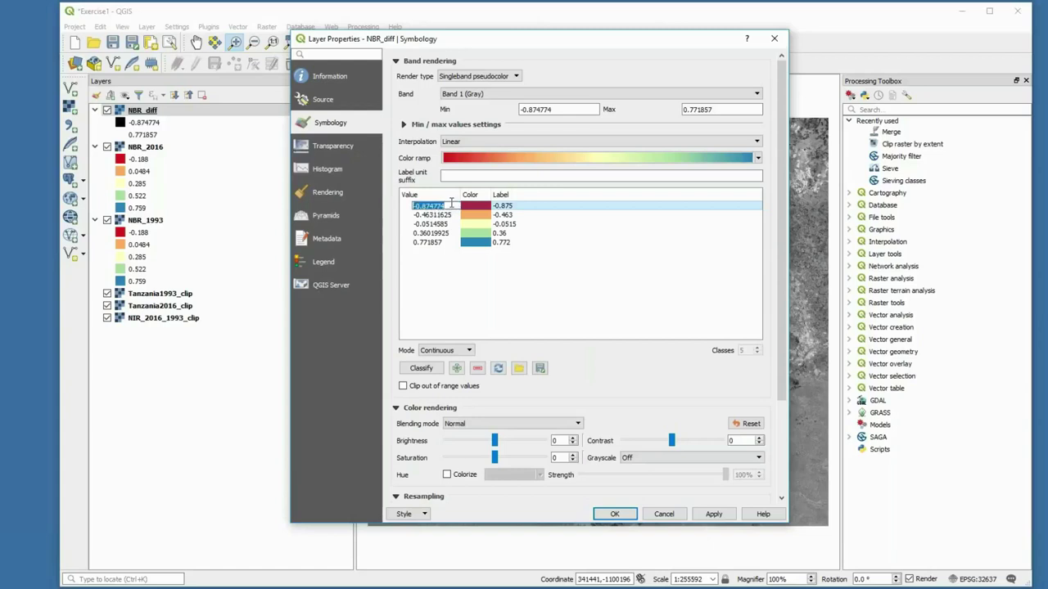
text(-0.5)
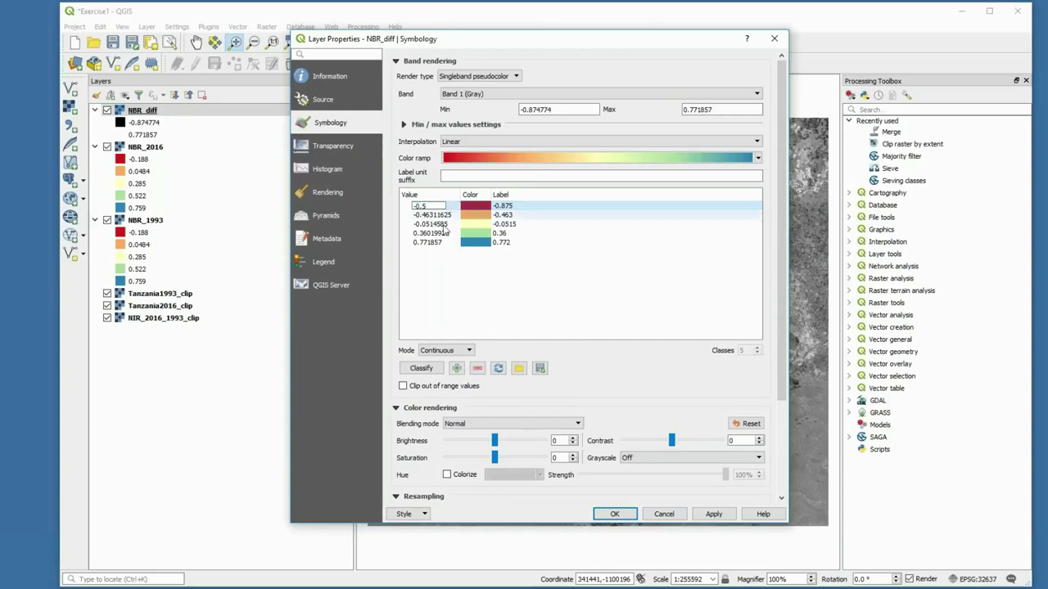
double_click(440, 215)
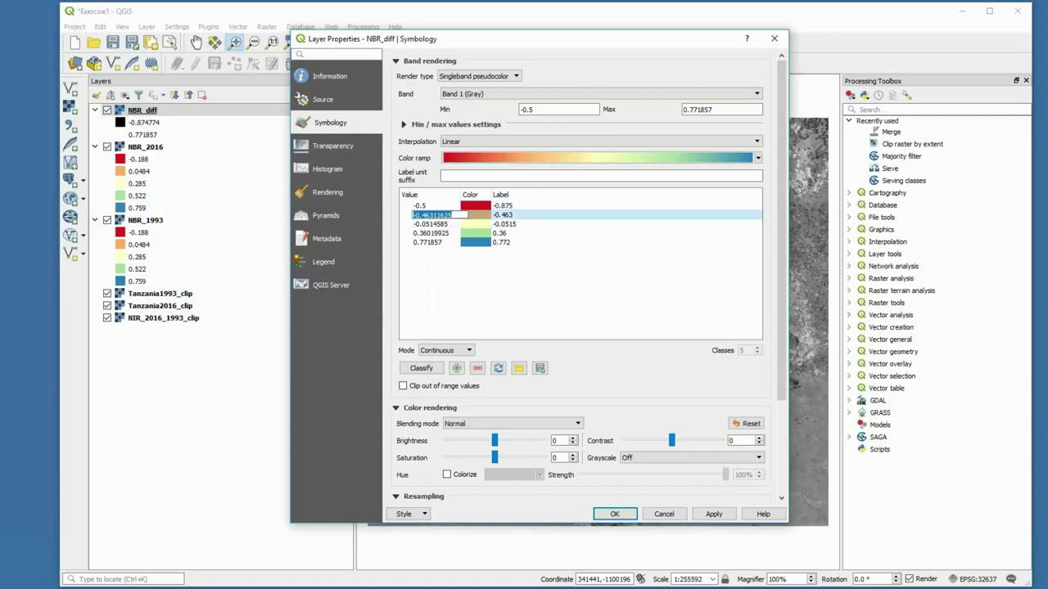
text(-0.25)
double_click(426, 224)
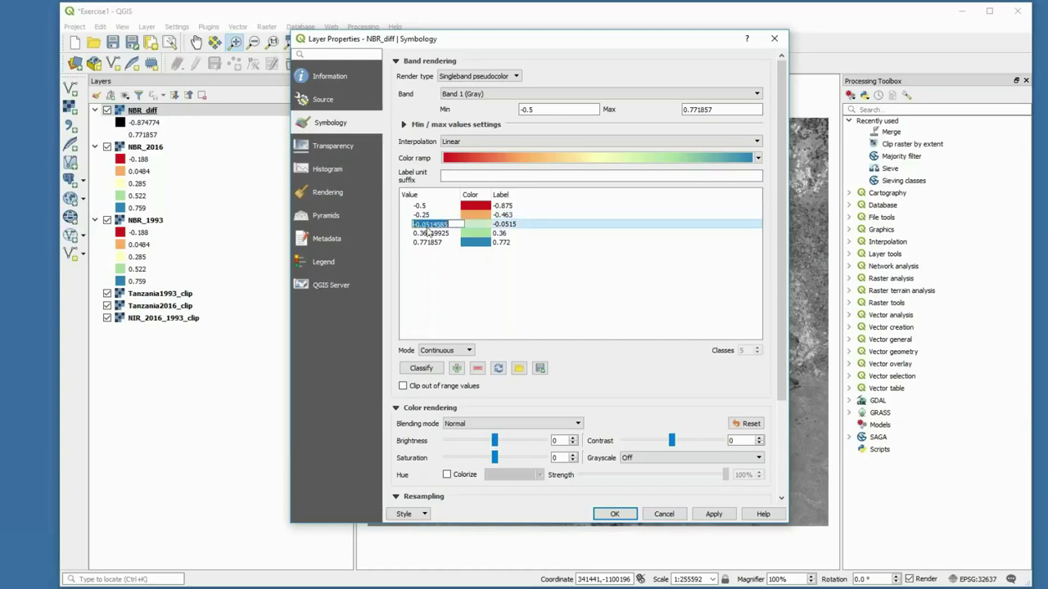
text(0)
double_click(431, 234)
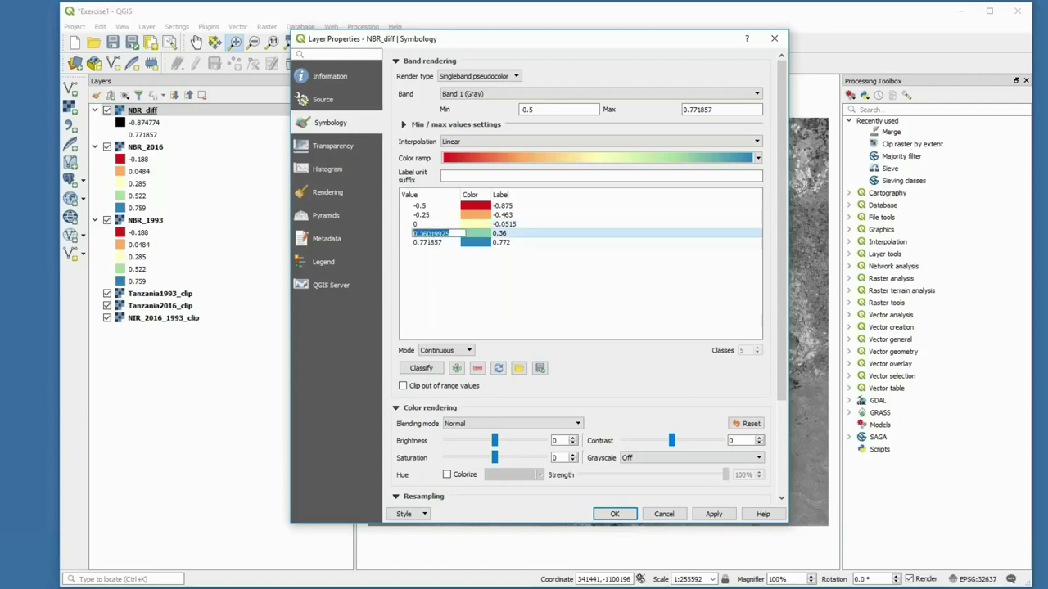
text(0.25)
double_click(430, 242)
text(0)
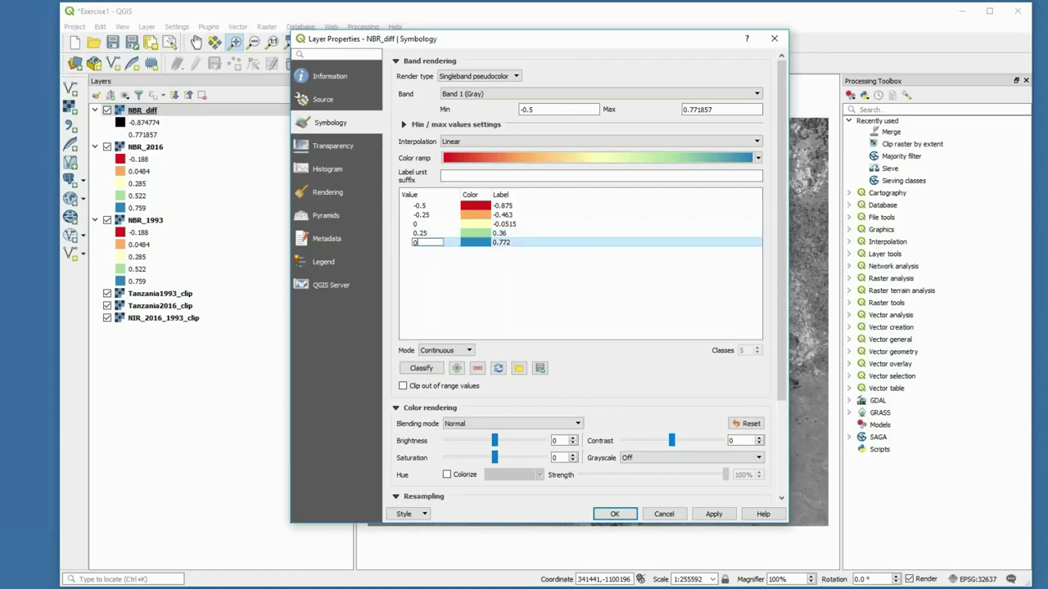
text(.50)
key(Return)
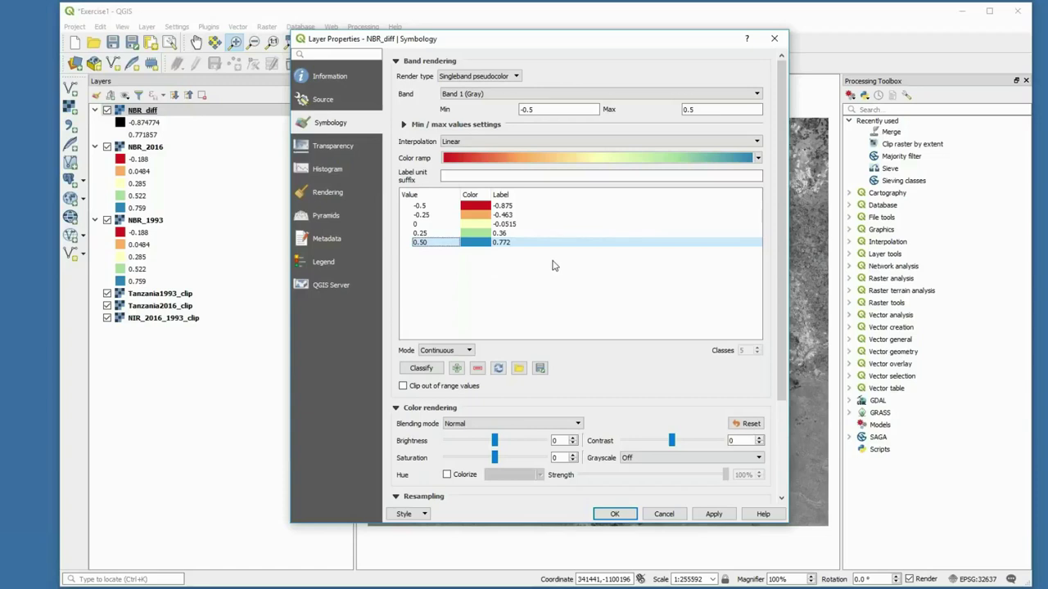
Relabel the NBR_diff color classes as -0.5, -0.25, 0, 0.25 and 0.5, and apply the symbology
click(517, 209)
double_click(516, 207)
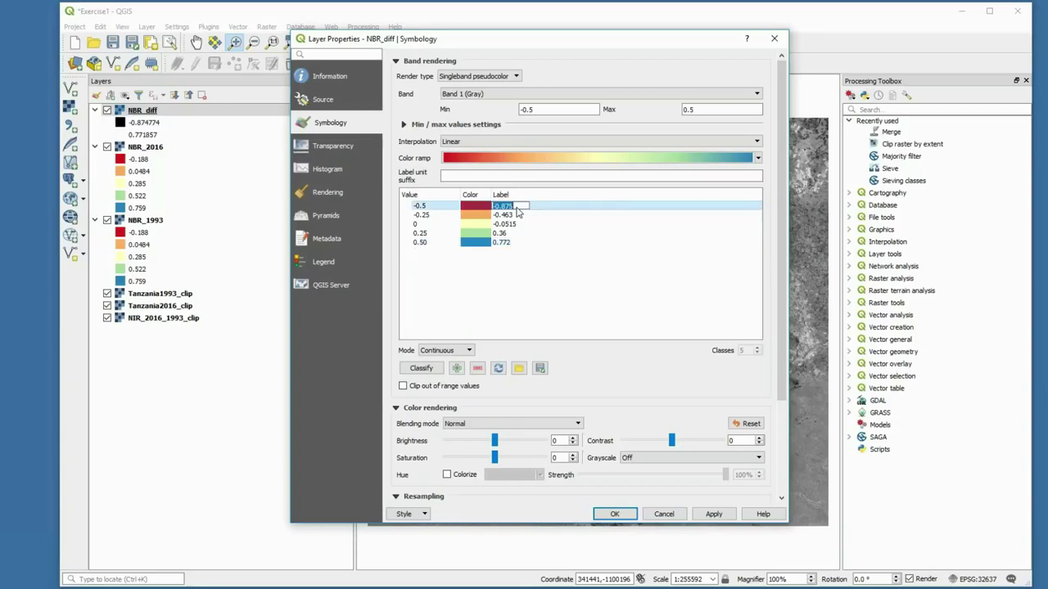
text(-0.5)
double_click(501, 214)
text(-0.25)
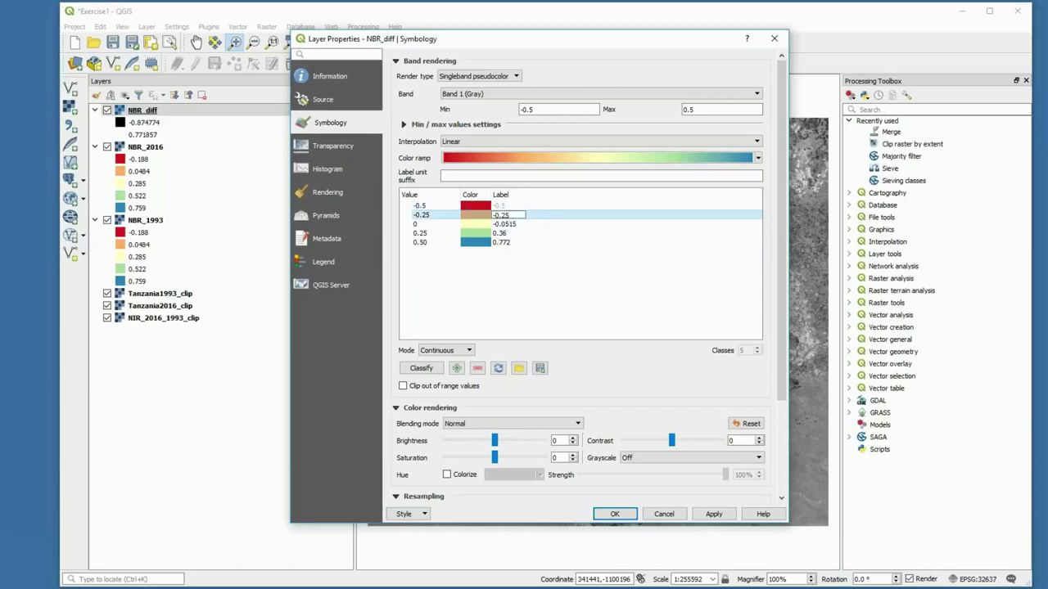
double_click(501, 223)
text(0)
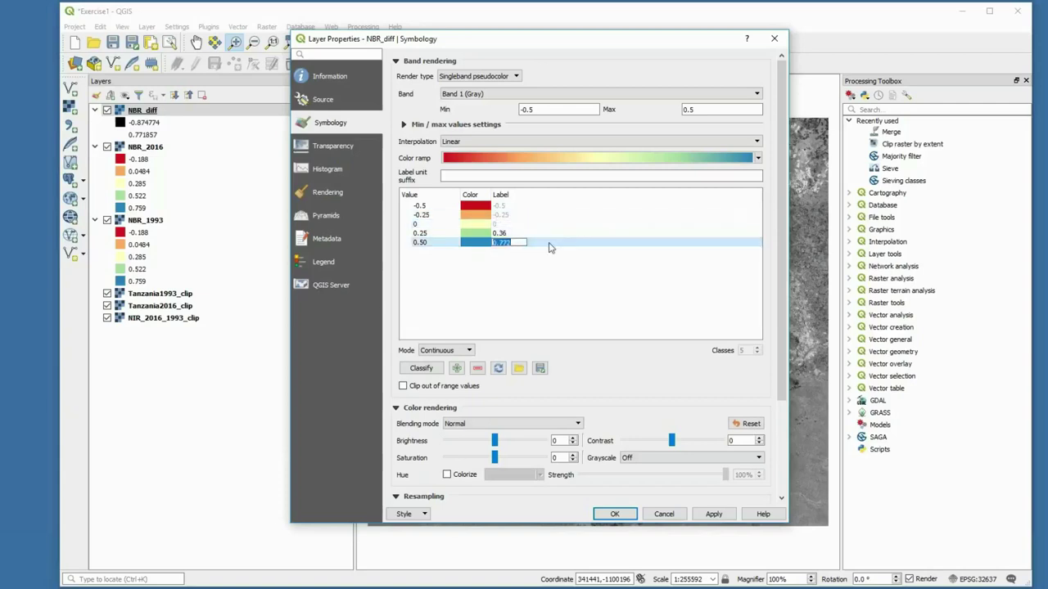
click(509, 234)
double_click(509, 234)
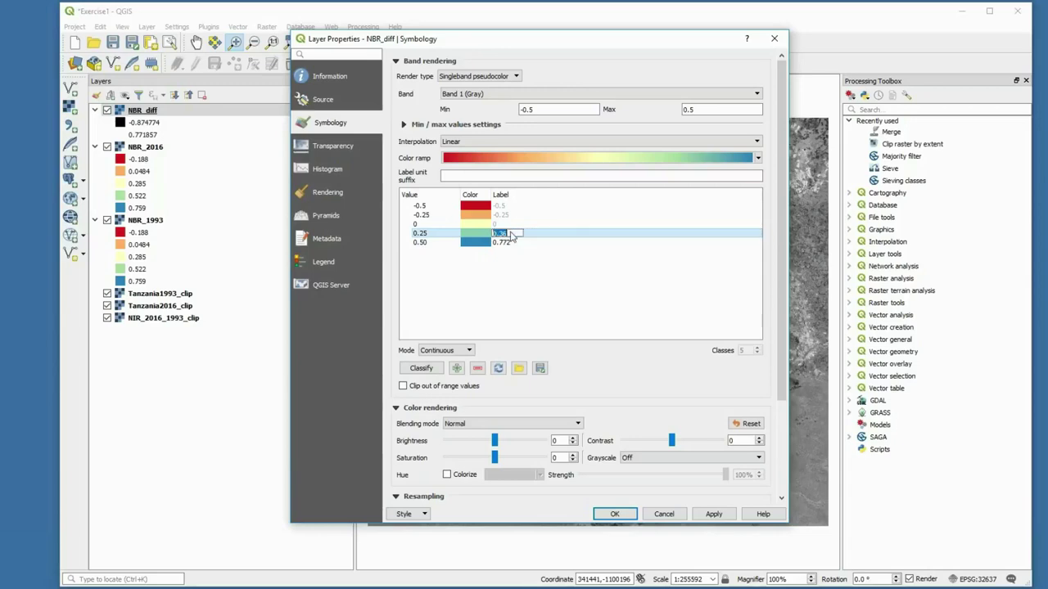
text(0.25)
click(506, 242)
double_click(506, 242)
text(0.5)
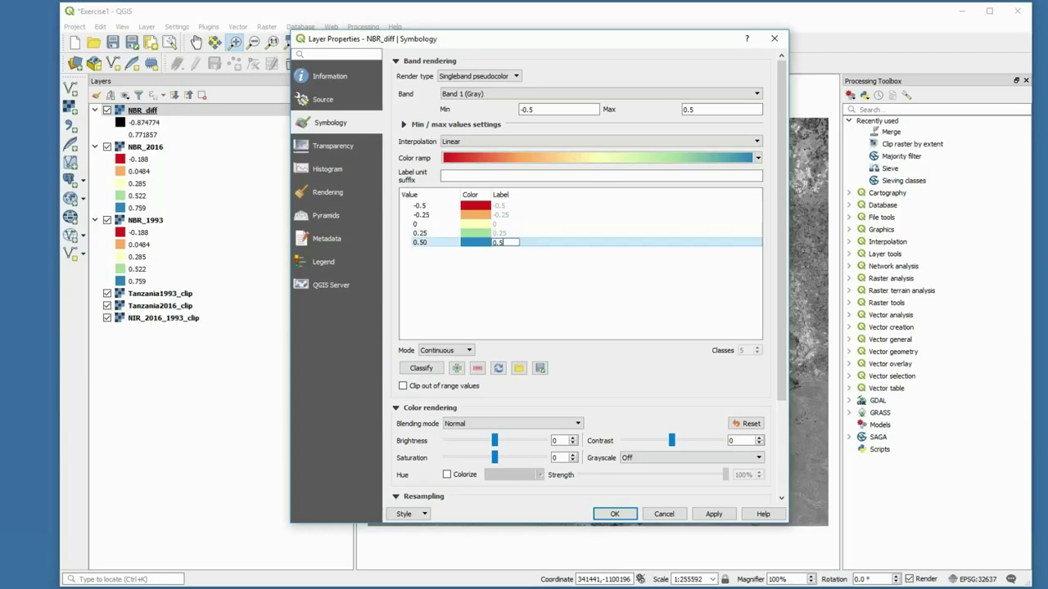
key(Return)
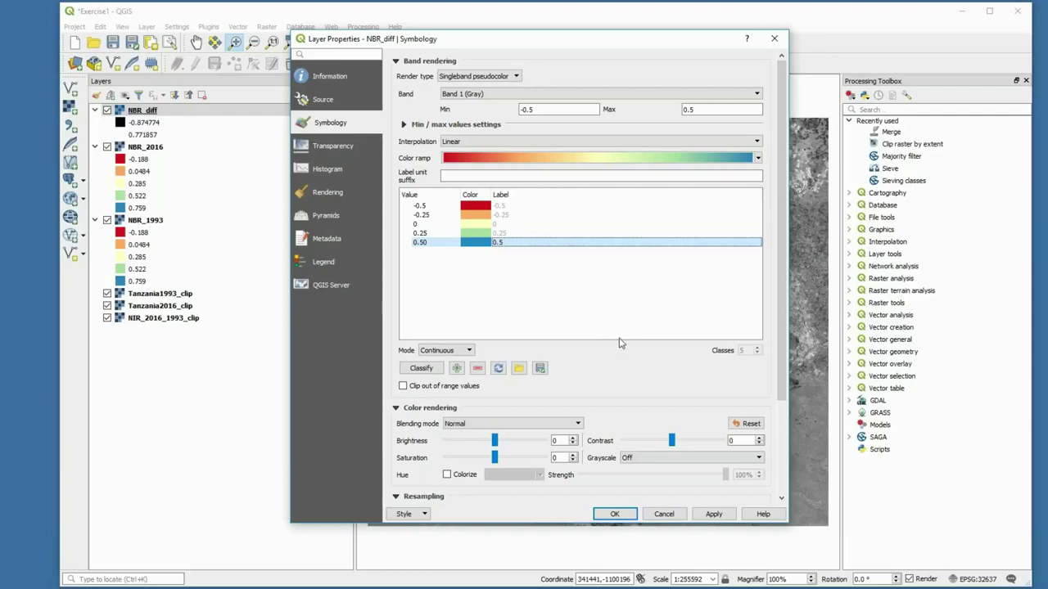
click(615, 513)
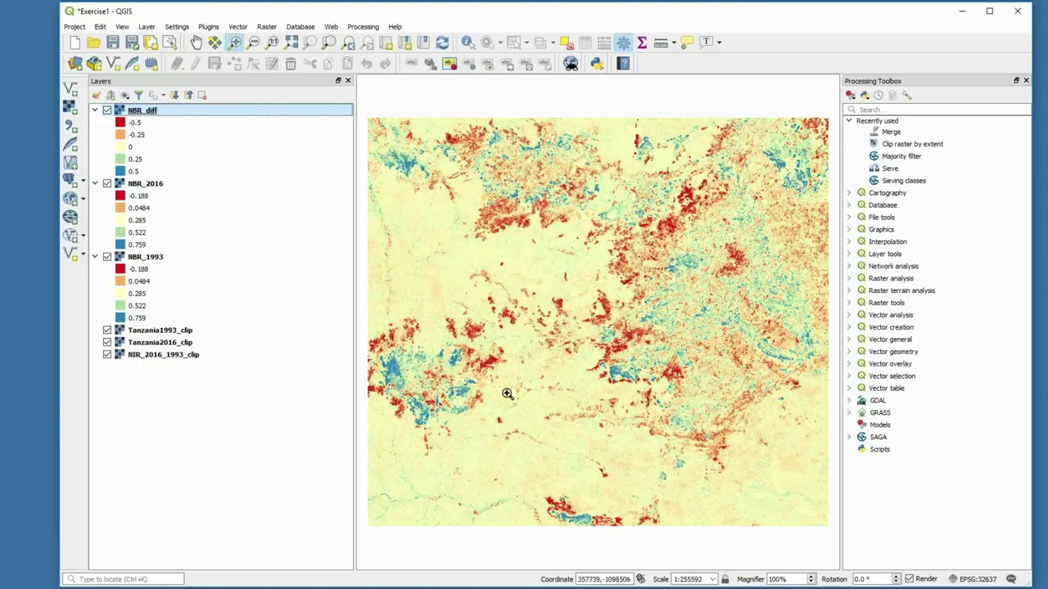
Collapse the NBR_2016 legend and hide the NBR_2016 and NBR_1993 layers
drag(397, 304, 550, 446)
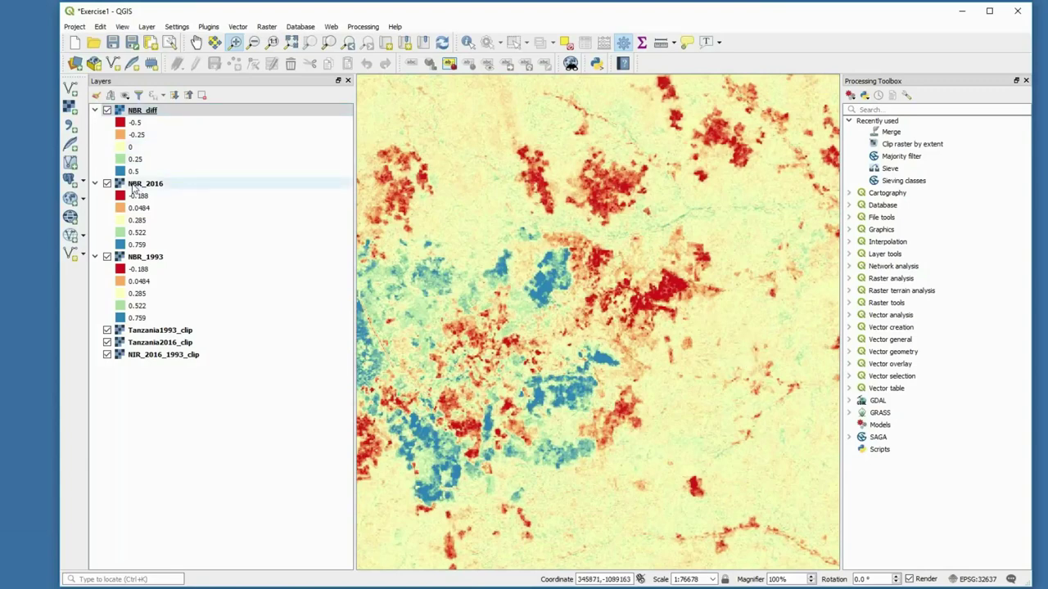
click(95, 183)
click(106, 184)
click(106, 196)
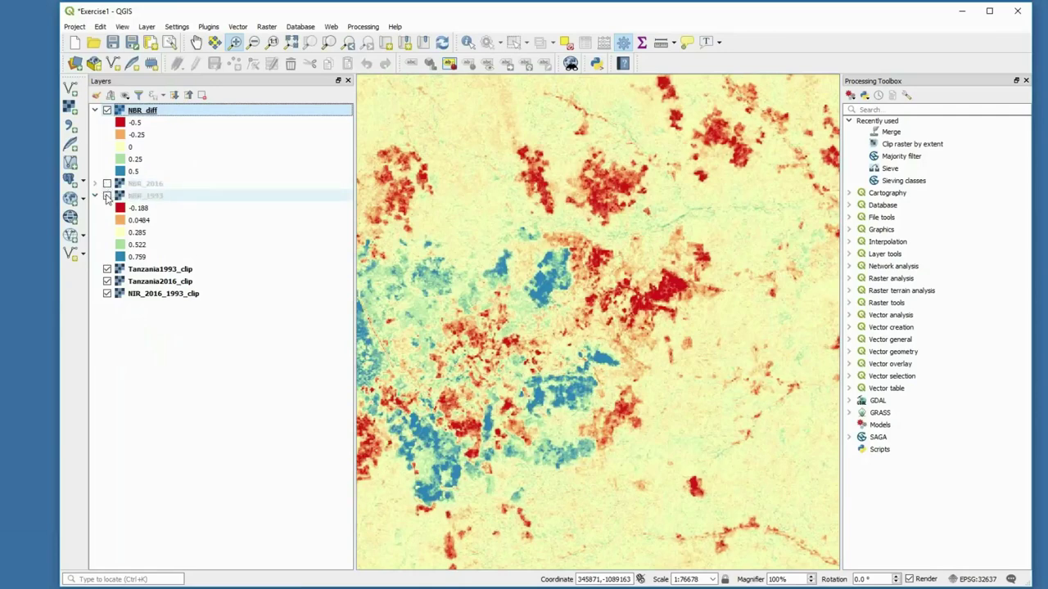
Toggle NBR_diff to compare it with Tanzania1993_clip, leave it hidden, and hide Tanzania1993_clip to examine the 2016 image
click(106, 112)
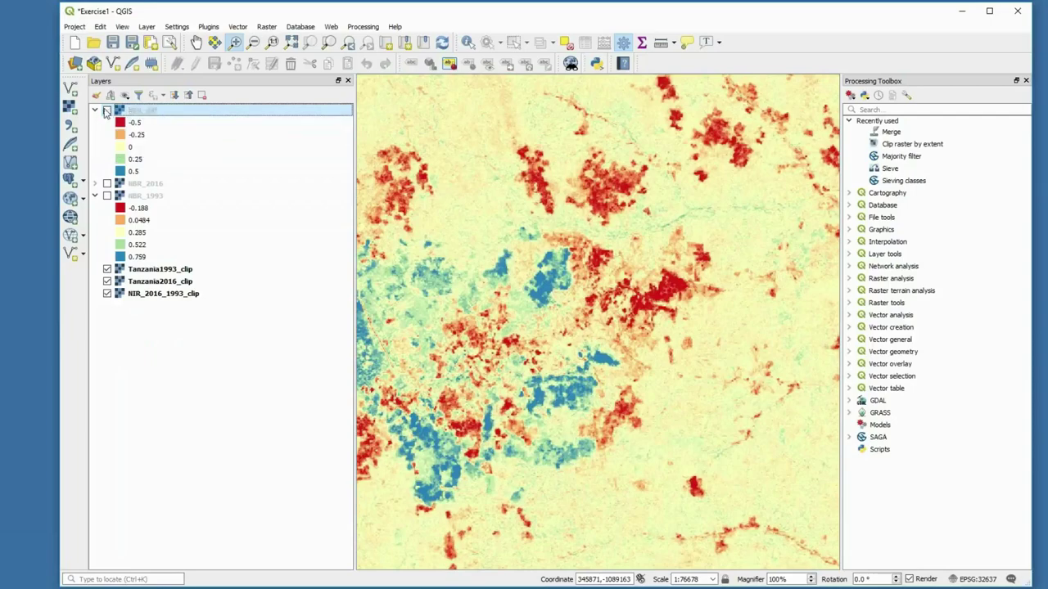
click(106, 111)
click(107, 111)
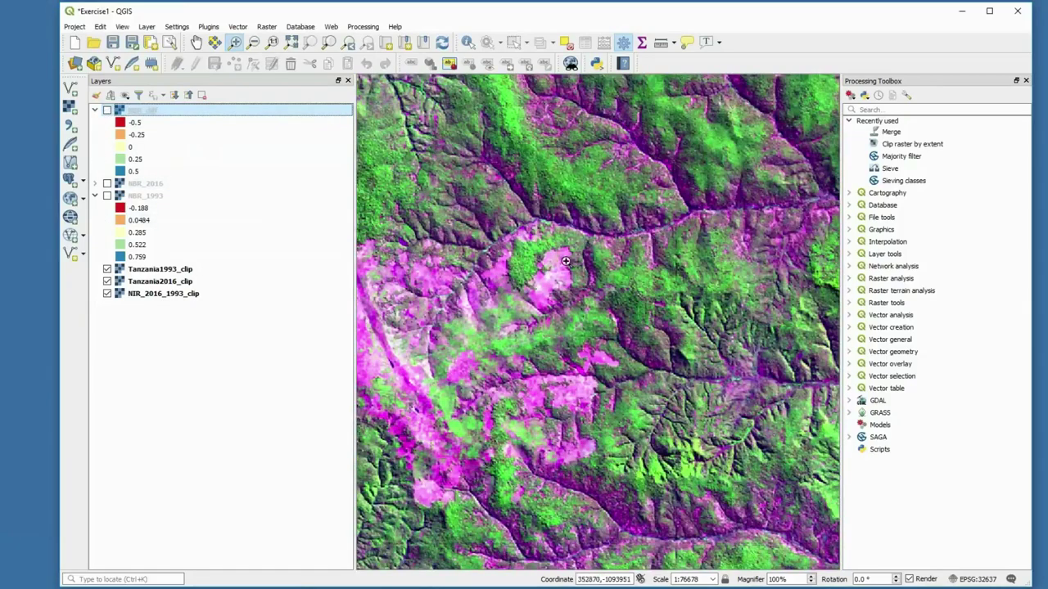
click(106, 269)
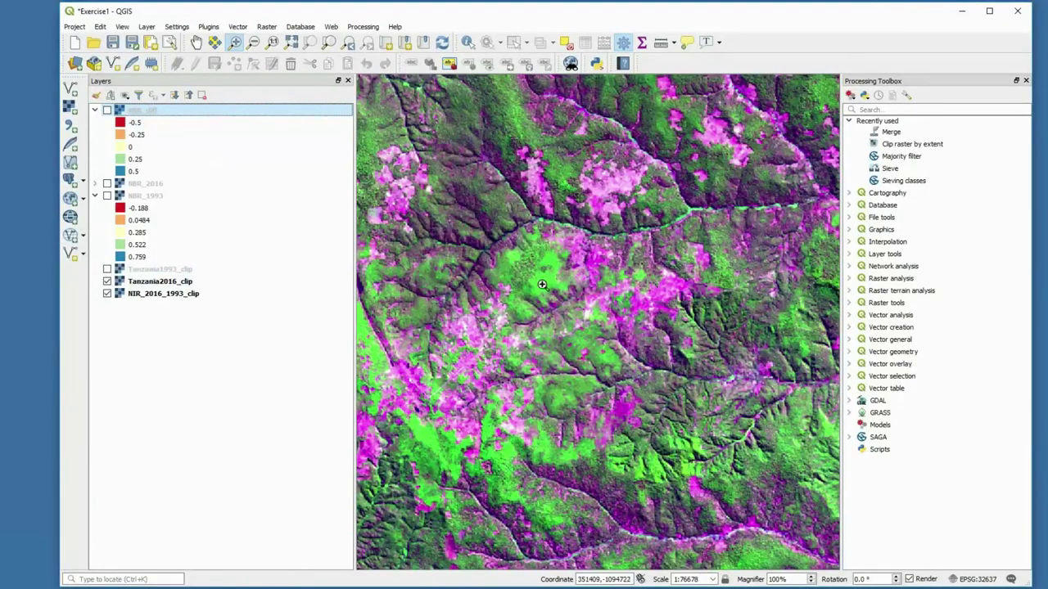
Toggle NBR_diff to compare it with Tanzania2016_clip, leaving it shown at the full map extent
click(107, 111)
click(107, 111)
click(106, 112)
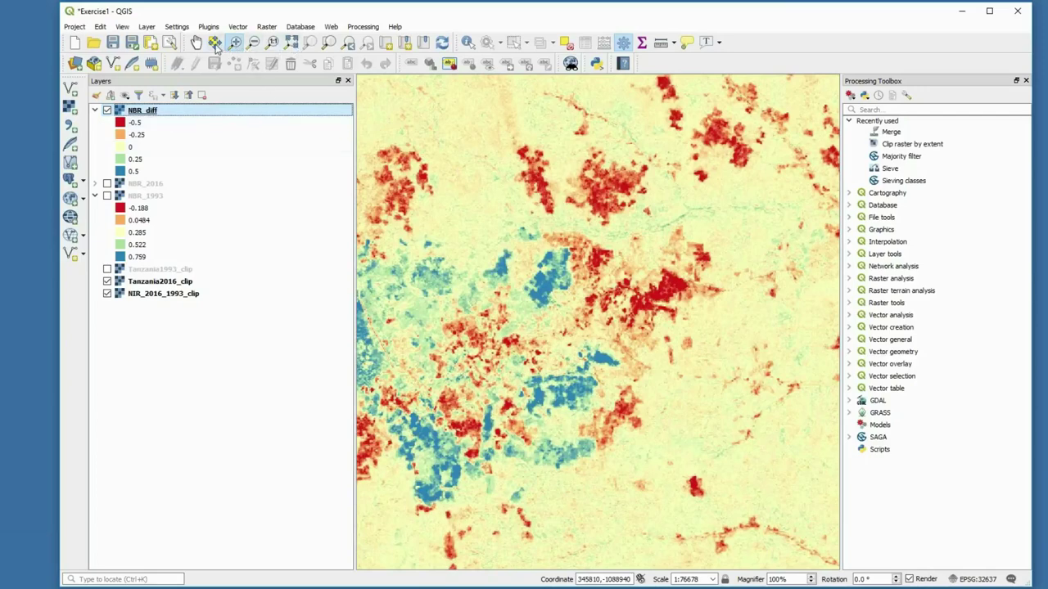
click(292, 42)
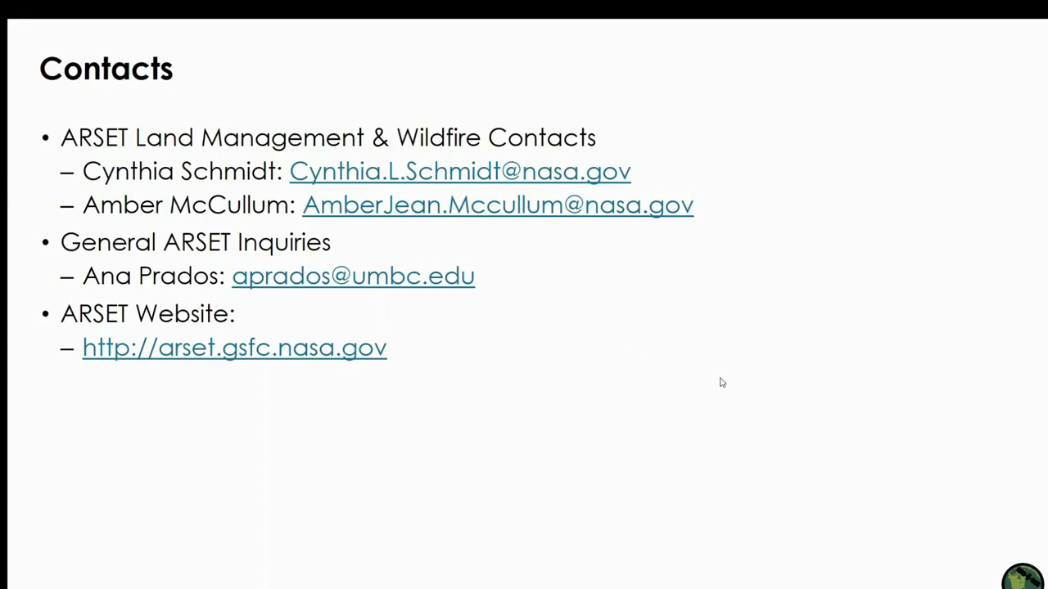
key(Right)
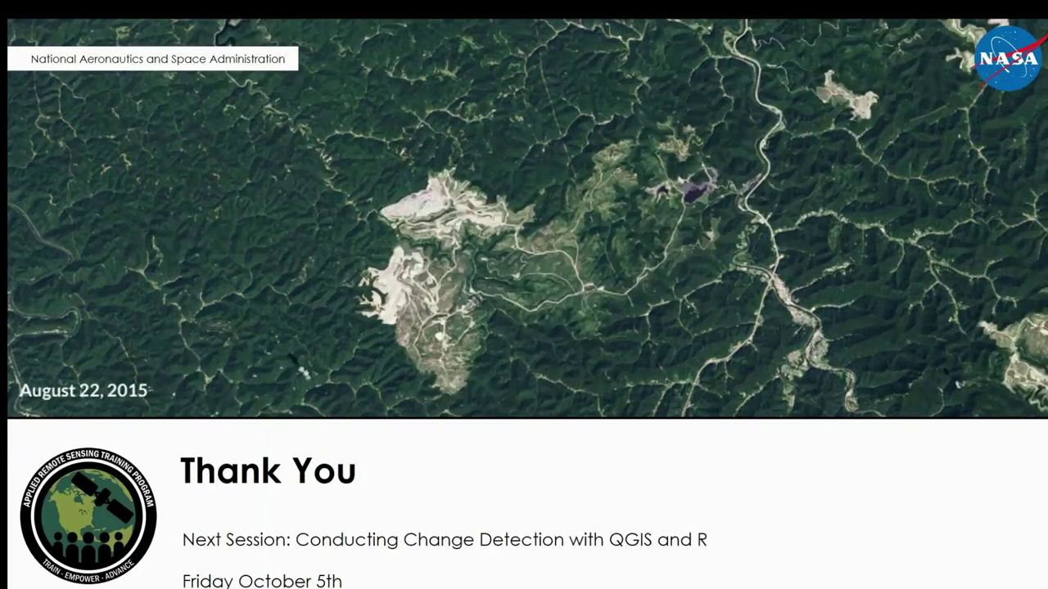
key(Right)
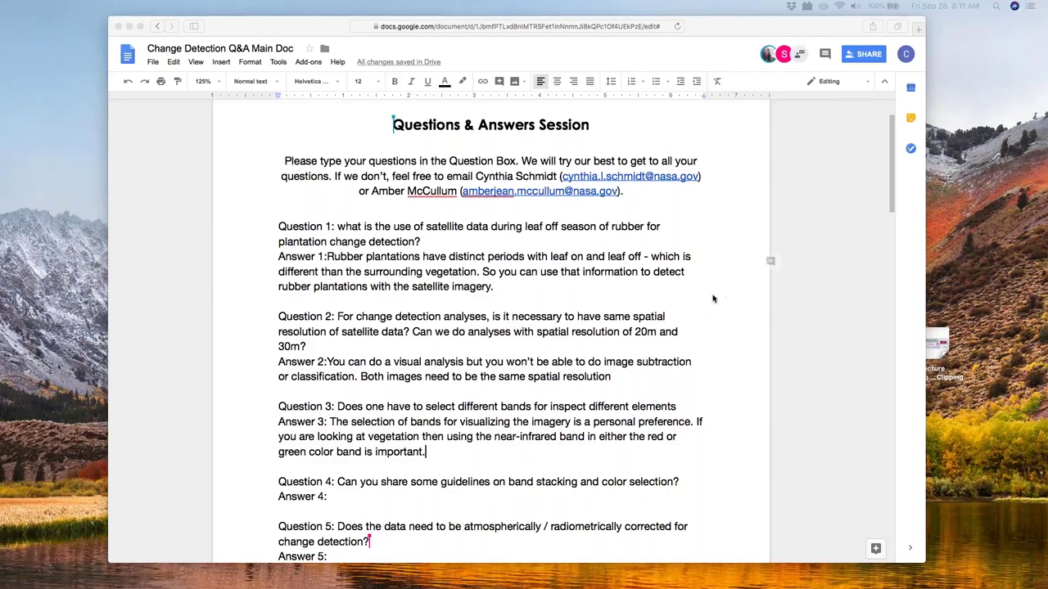
scroll(692, 358, down, 2)
scroll(691, 357, down, 1)
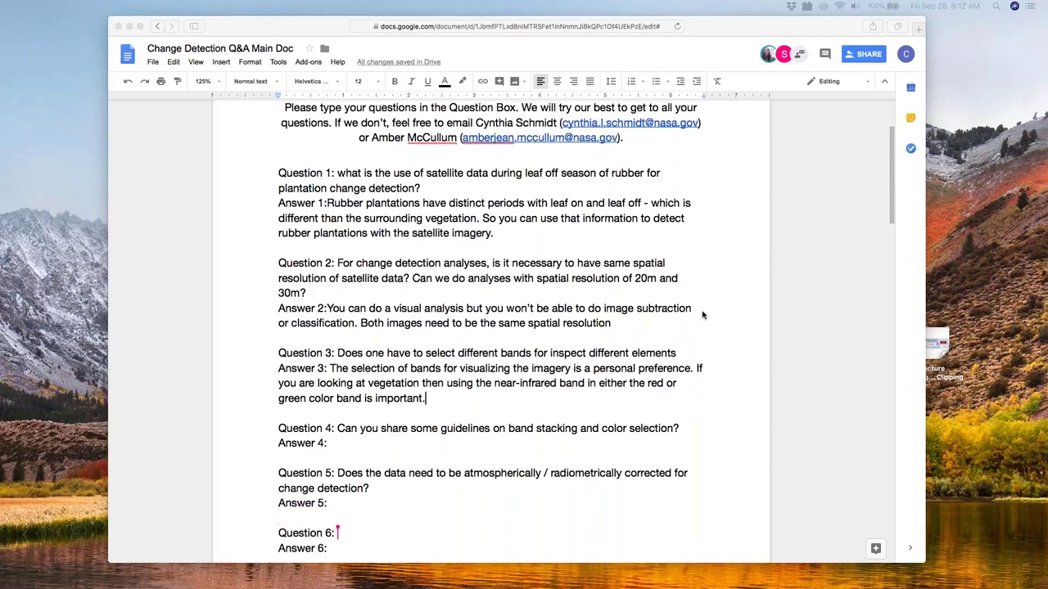
Answer Question 4 in the Q&A document with "Similar to Q3. Color selection is personal preference"
scroll(701, 315, down, 1)
scroll(702, 315, down, 2)
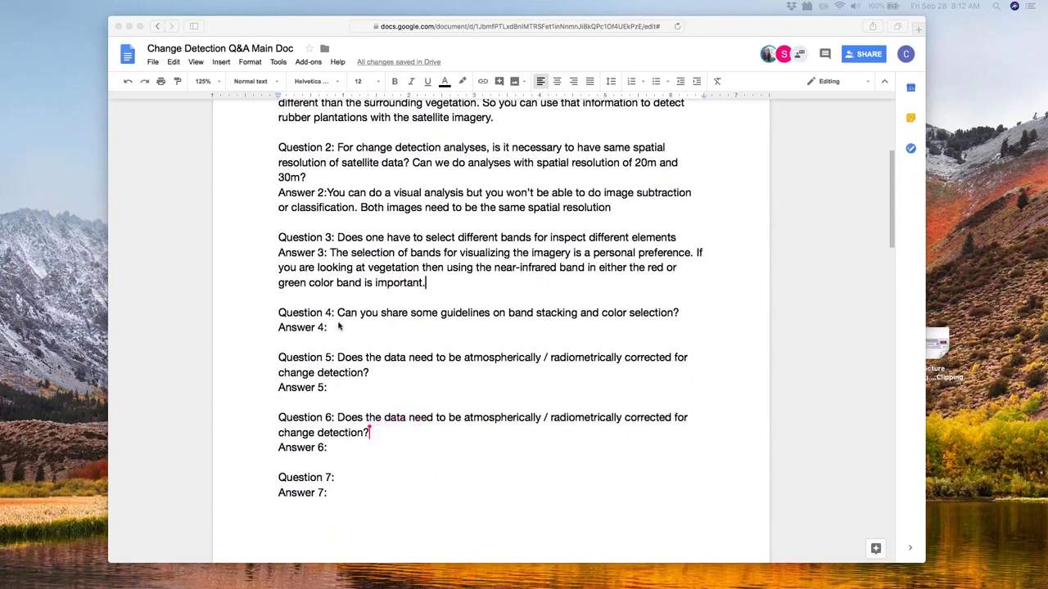
click(340, 330)
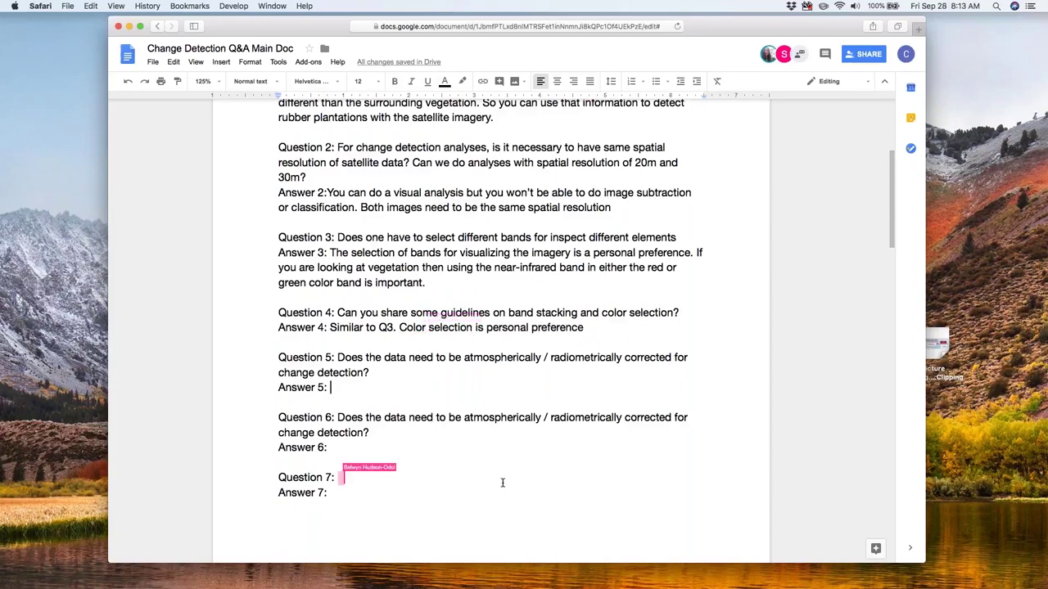
Answer Question 5: correction is best but often unnecessary between two images, though seen changes may be due to differences in atmospheric correction
text(It's best if the data can be corrected, but)
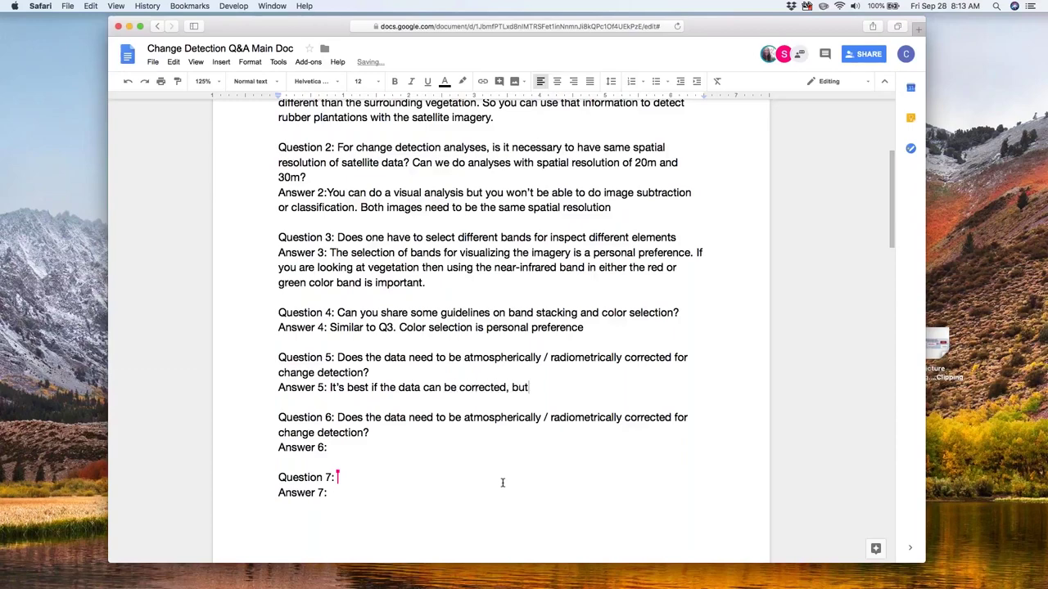
text( because y)
text(ou are looking at change)
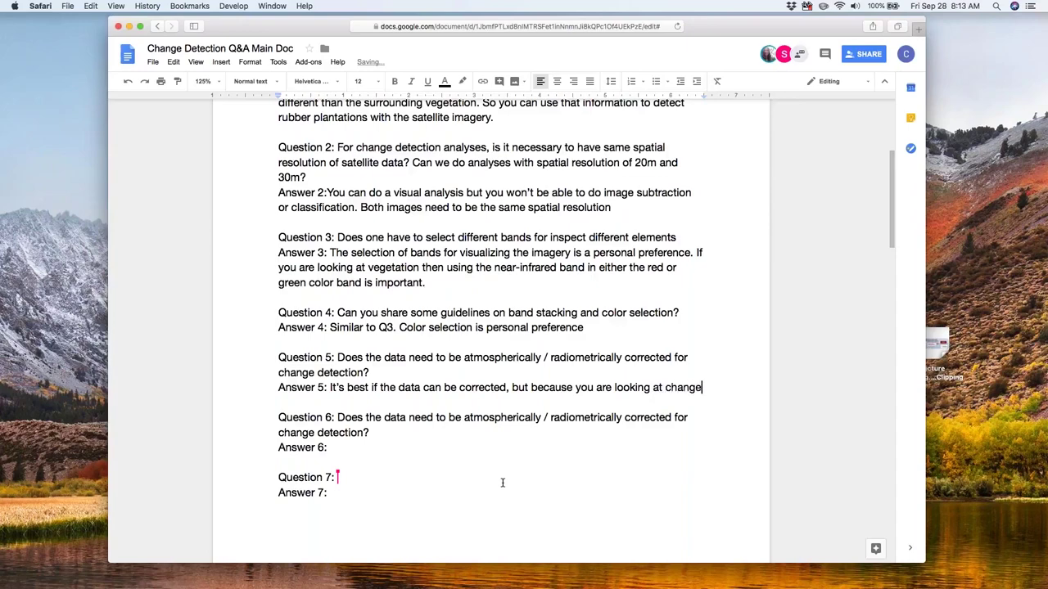
text( between two images)
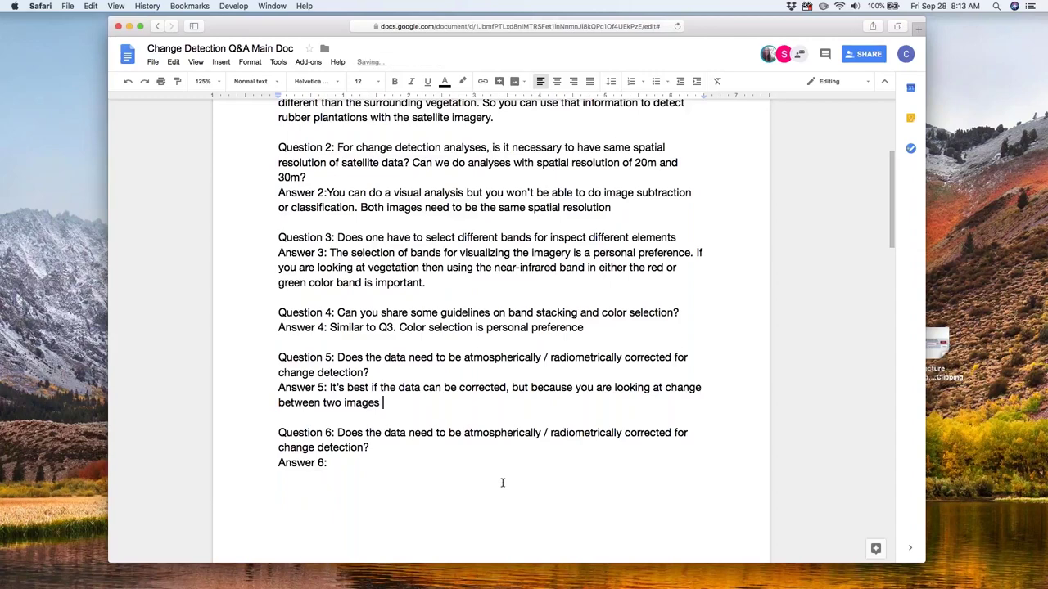
text(often time)
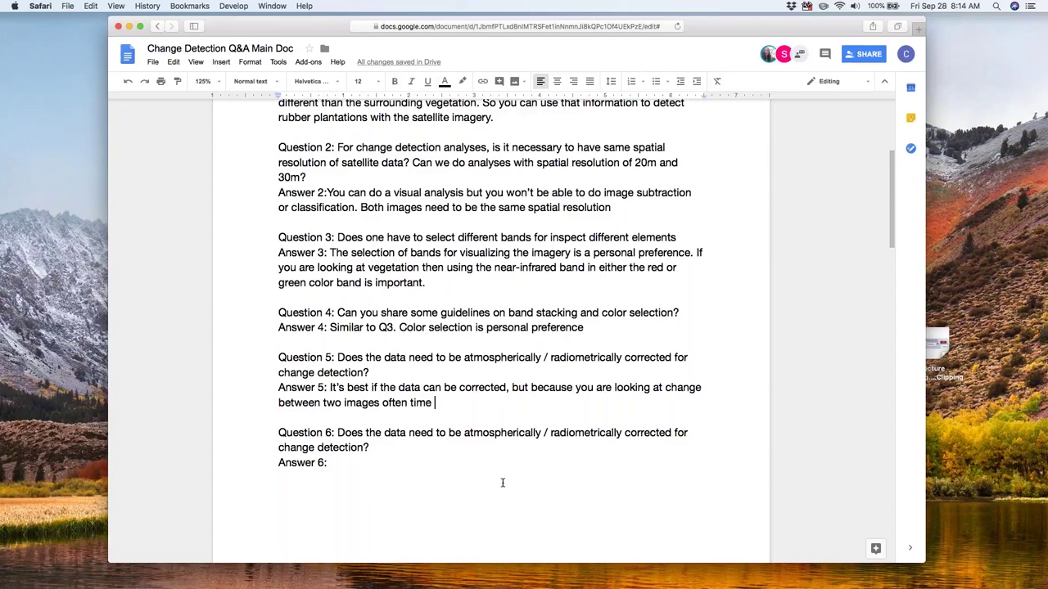
text(you don't need to do the correction. But just be aware that you might be seeing changes due to differences in atmospheric correction)
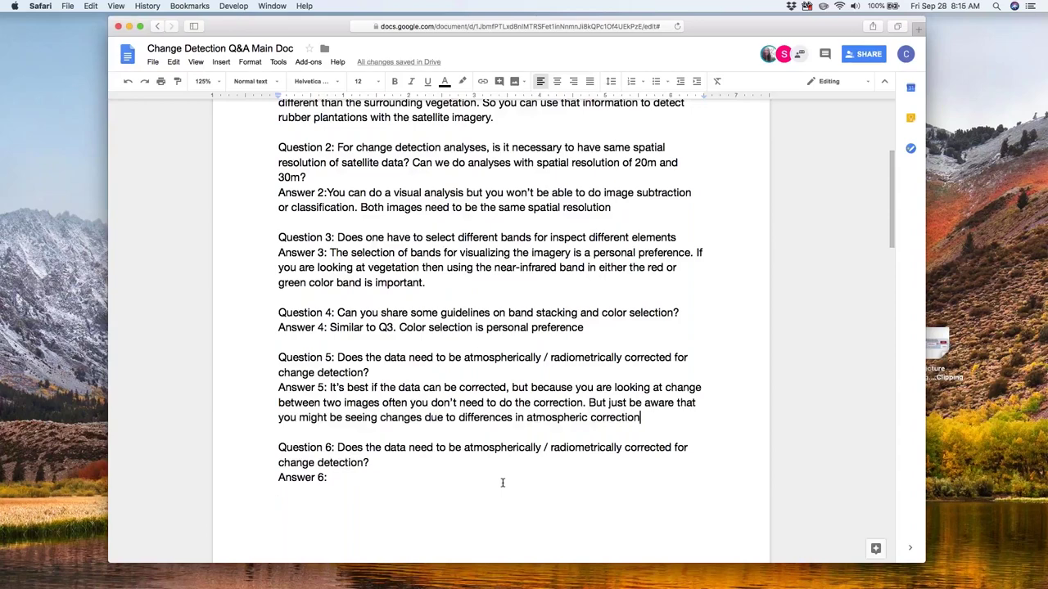
Read through Questions 6 to 12, covering missing raster bands, MODIS equivalents, precipitation influence, AppEEARS, urban change and cloud cover
scroll(529, 384, up, 1)
scroll(532, 383, down, 4)
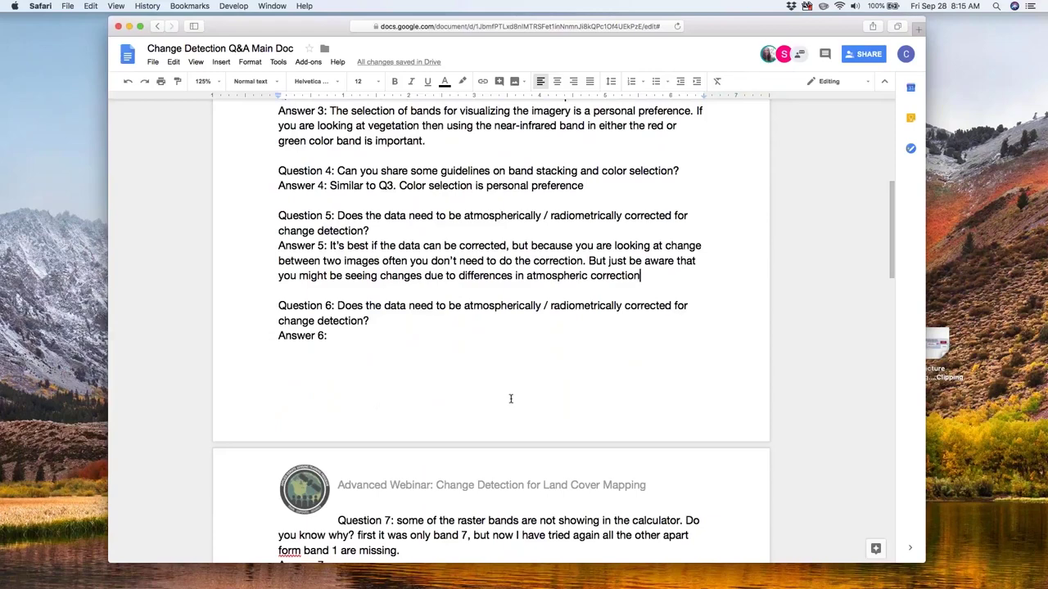
scroll(510, 399, down, 7)
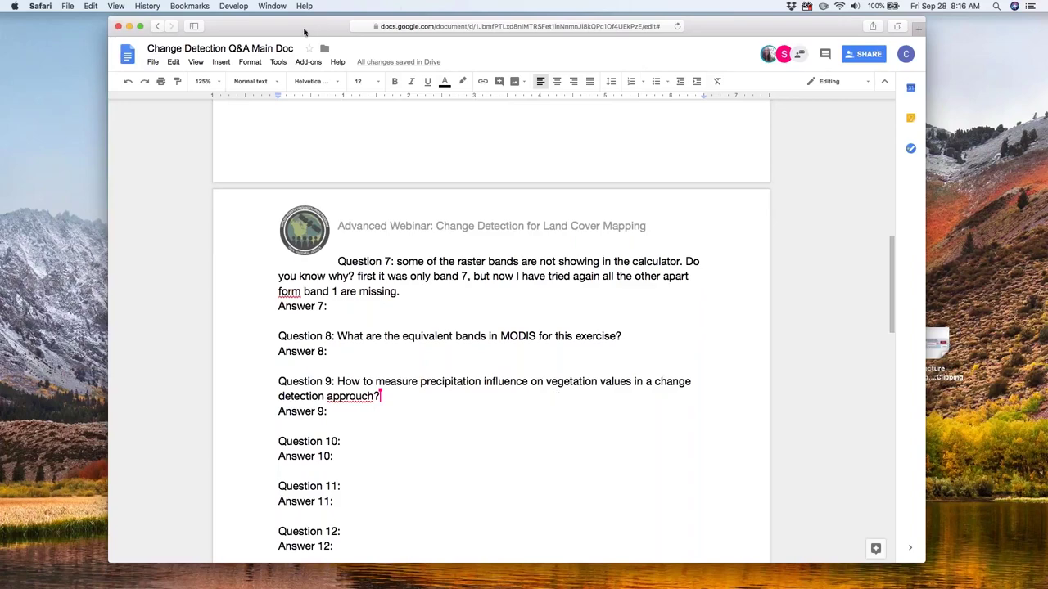
drag(297, 29, 344, 38)
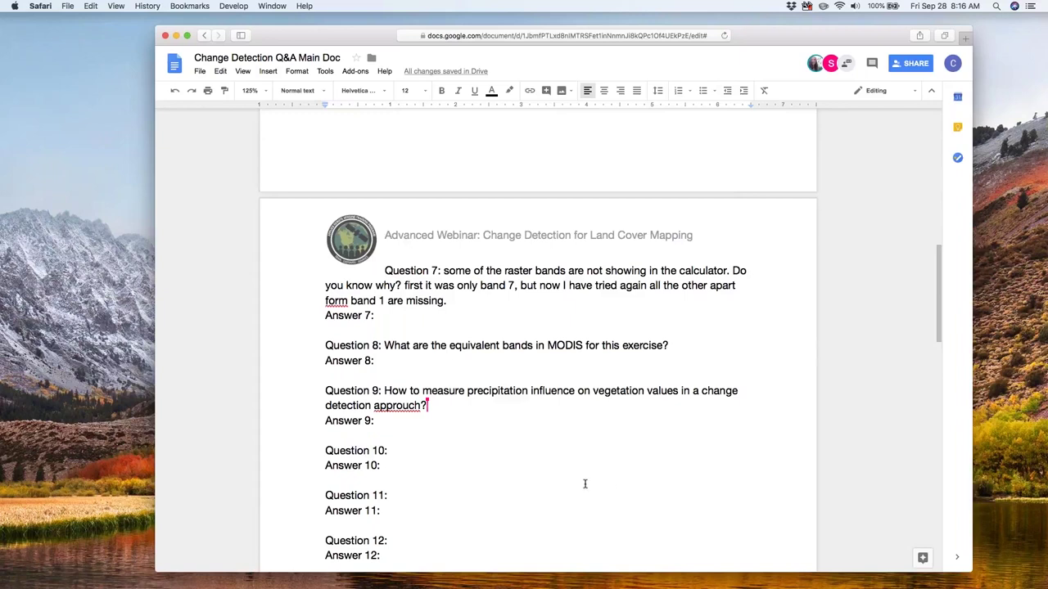
scroll(584, 483, down, 1)
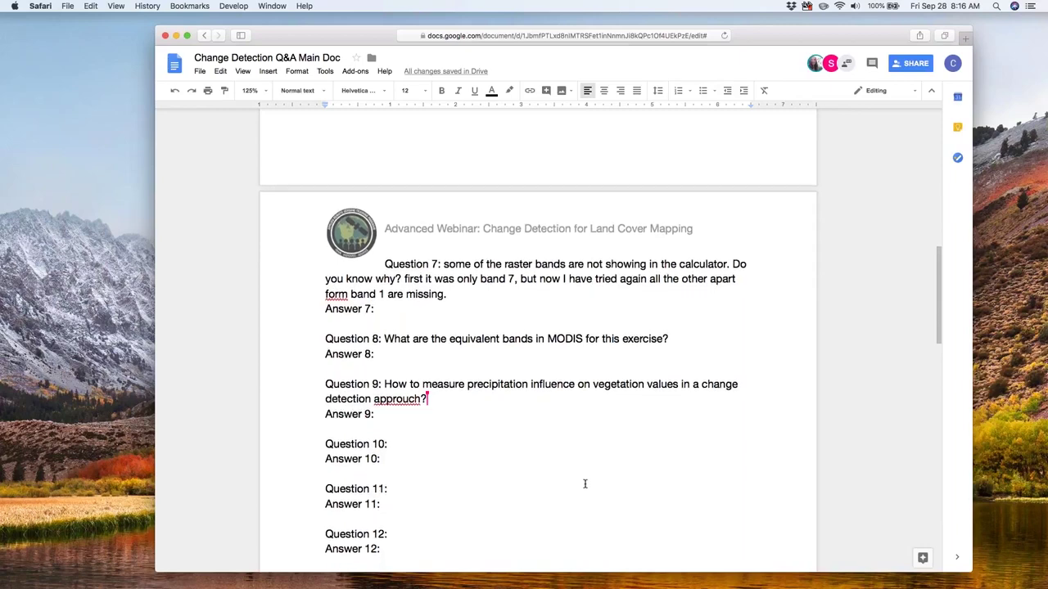
scroll(584, 484, down, 2)
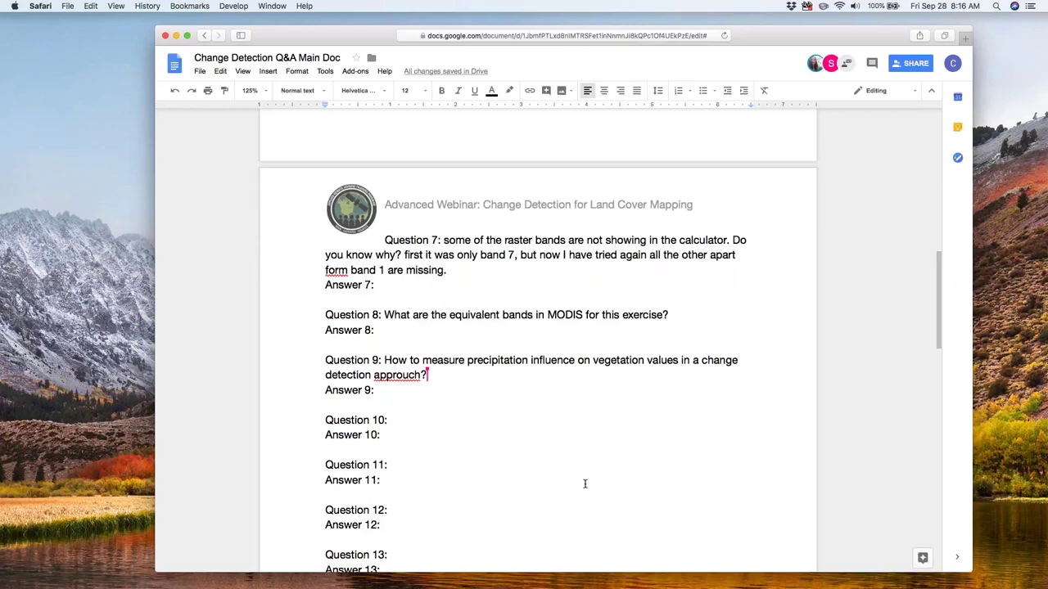
scroll(584, 483, up, 1)
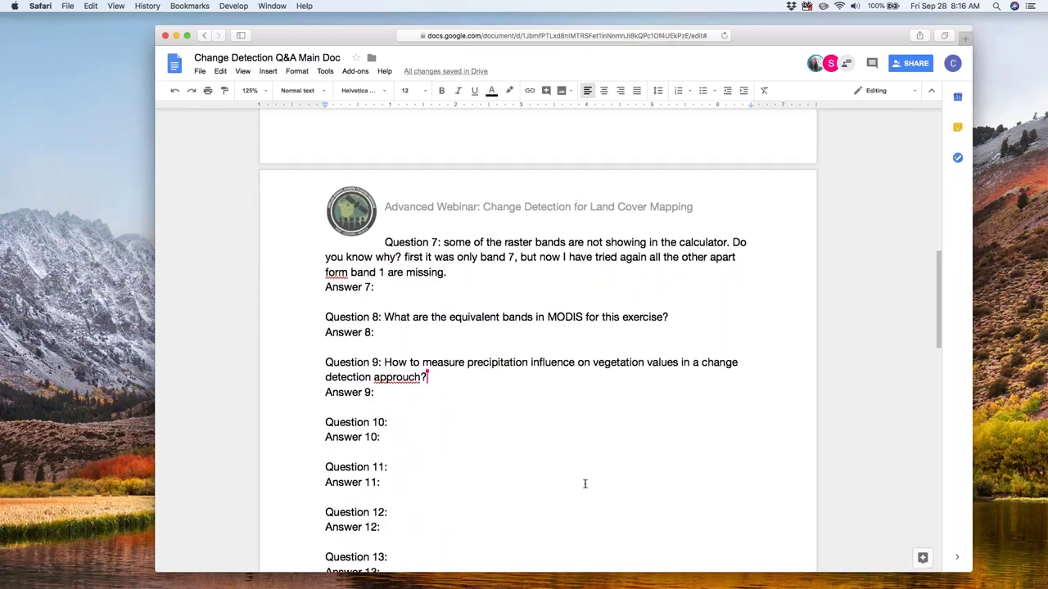
scroll(584, 484, down, 3)
scroll(584, 484, up, 2)
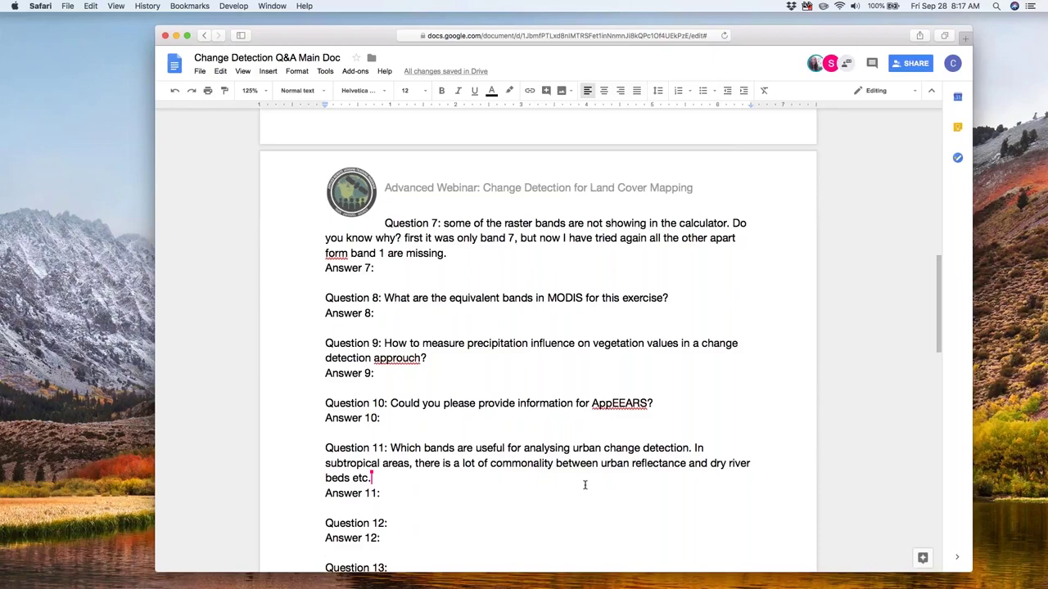
scroll(575, 460, down, 1)
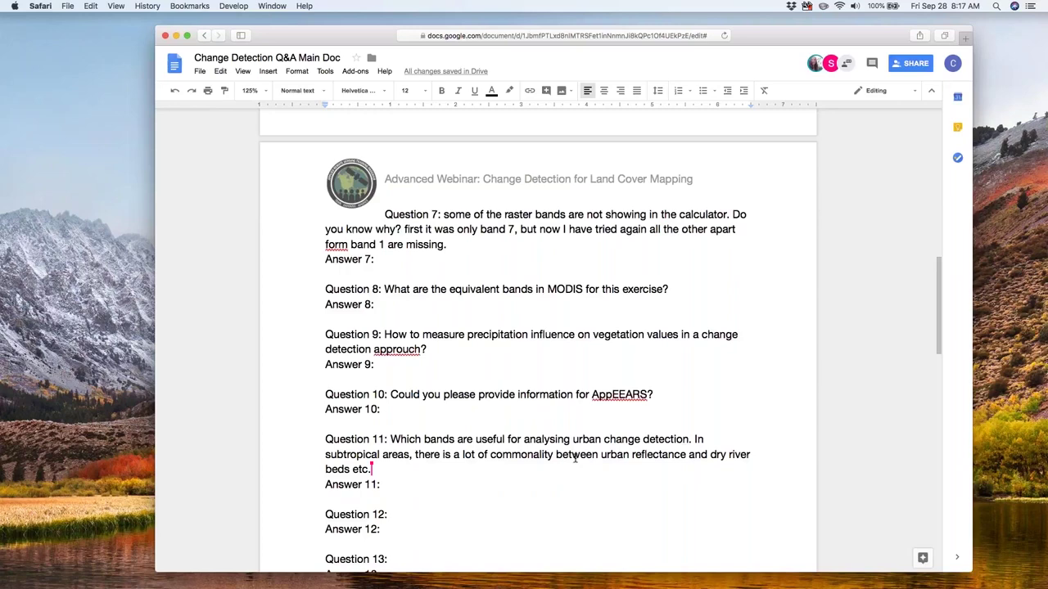
scroll(575, 460, down, 4)
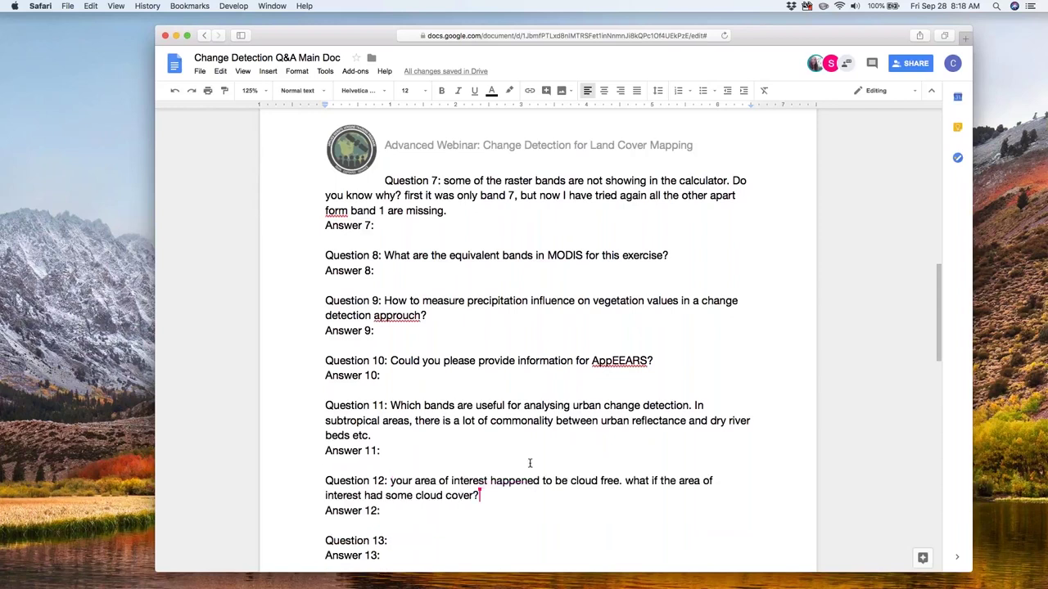
Answer Question 11 on urban change detection with "This is very challenging - sometimes the SWIR band will help"
click(395, 376)
scroll(703, 355, down, 1)
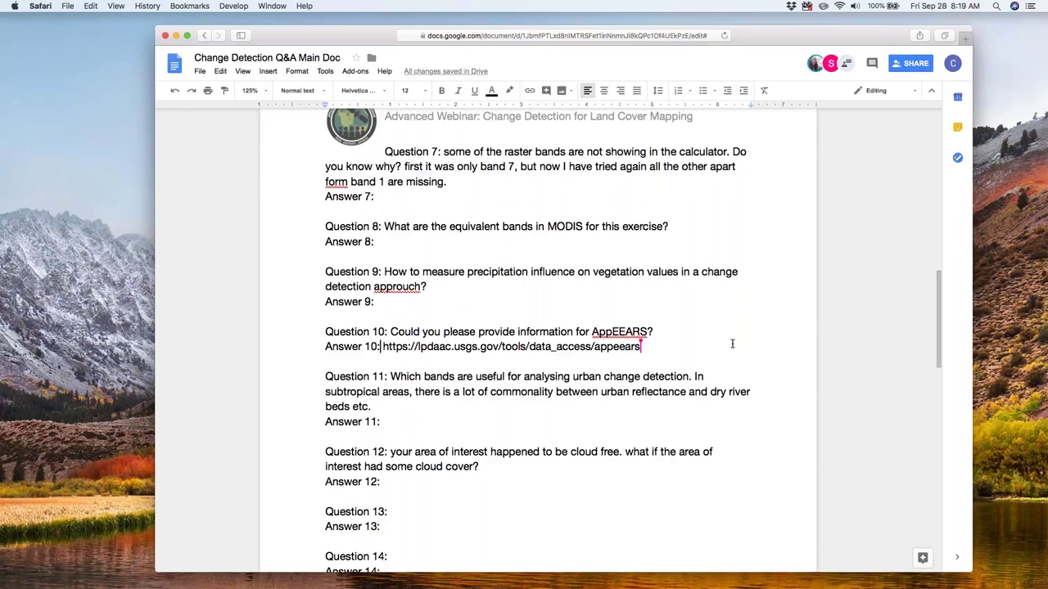
key(alt+Left)
key(alt+Left)
key(alt+Left)
key(alt+Left)
key(alt+Left)
key(alt+Left)
key(alt+Left)
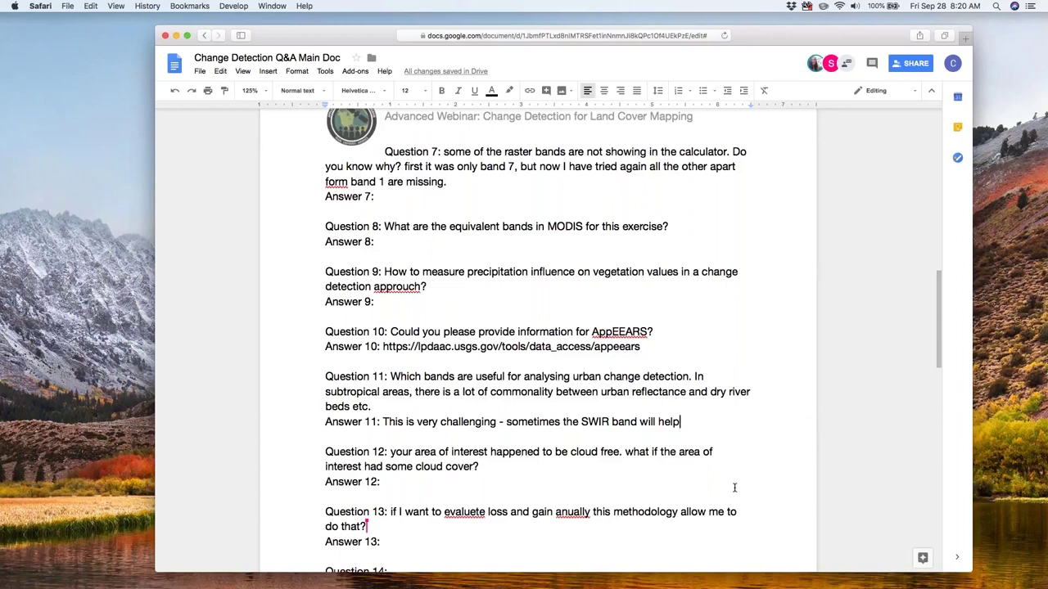
Review the questions and answers from 12 to 15 on cloud cover, annual loss and gain, tree types and fire severity
scroll(734, 488, down, 2)
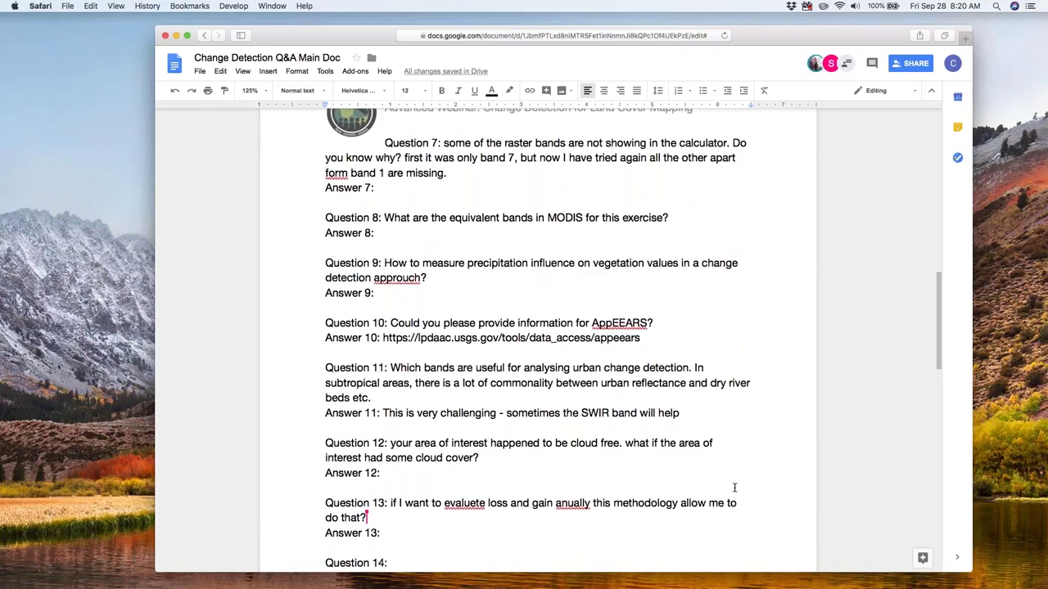
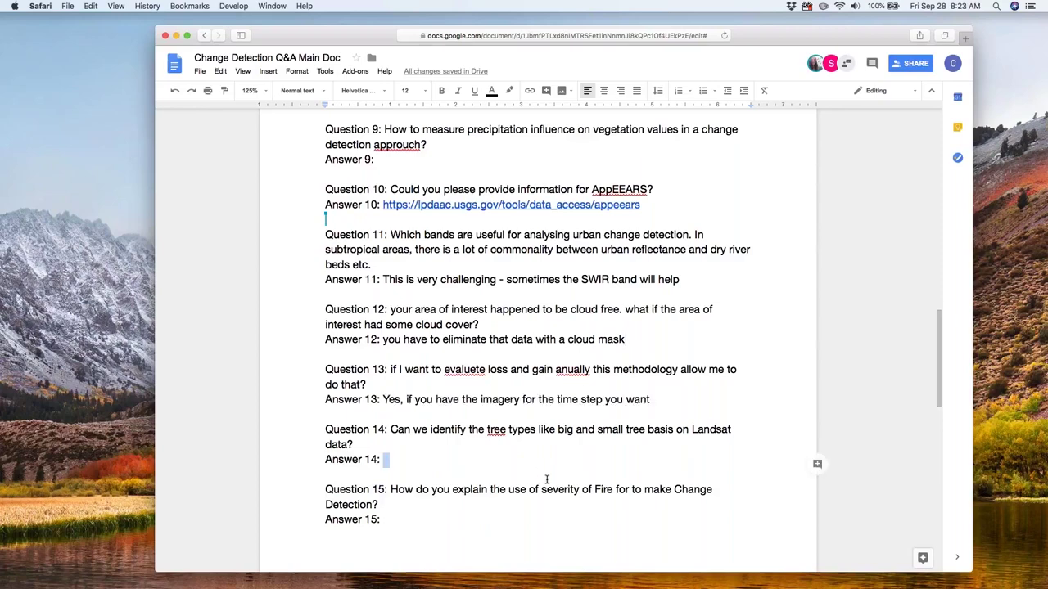
scroll(603, 503, down, 1)
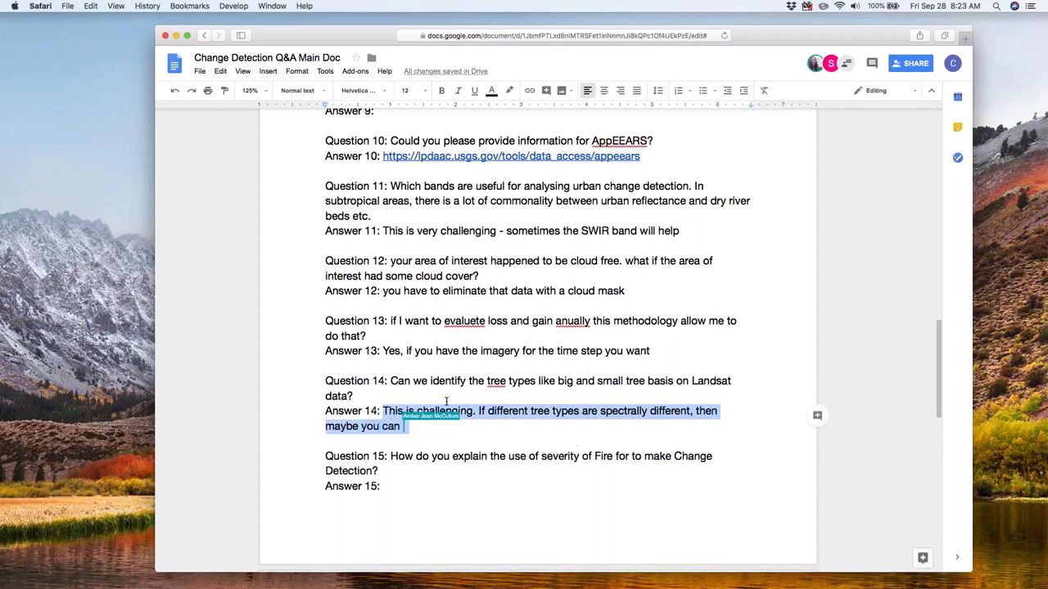
scroll(689, 476, down, 1)
scroll(689, 477, down, 2)
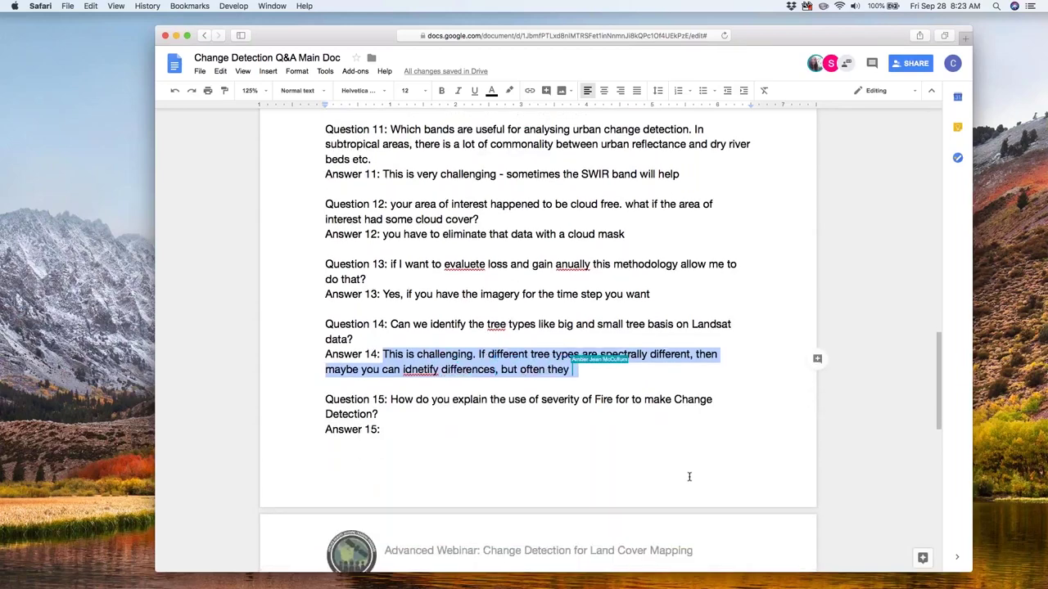
scroll(689, 476, down, 1)
scroll(689, 477, down, 2)
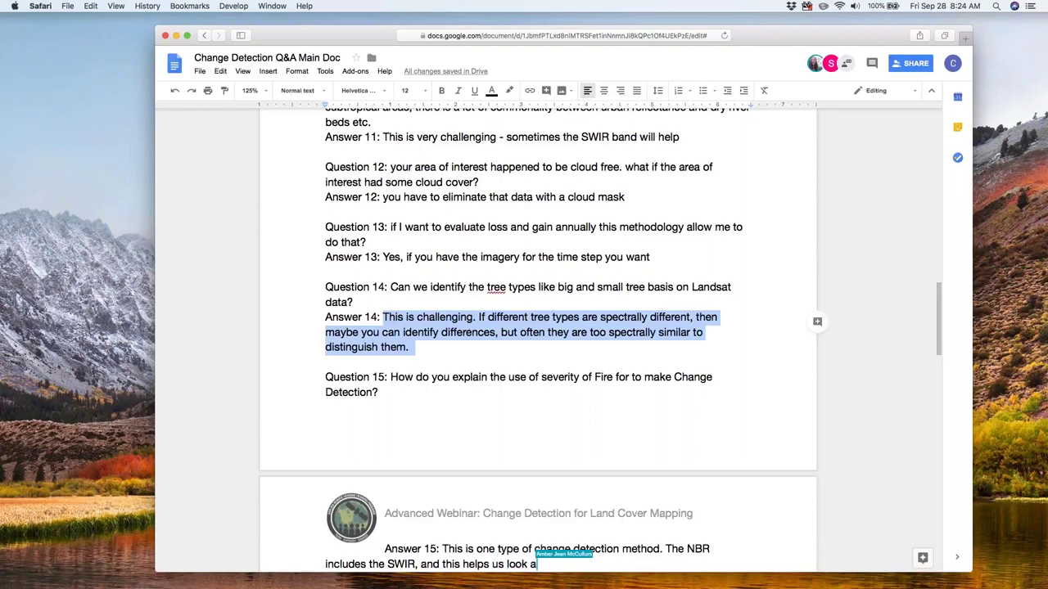
scroll(676, 444, down, 1)
scroll(676, 444, down, 5)
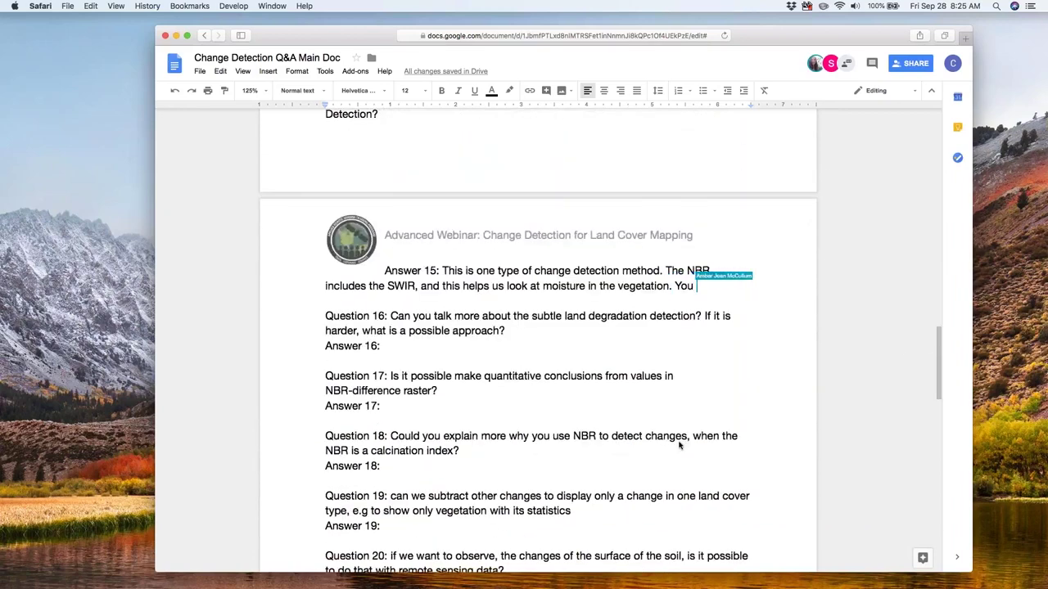
Review the questions and answers from 16 to 19 on land degradation, quantifying NBR difference, the choice of NBR and single-class change
scroll(622, 401, down, 1)
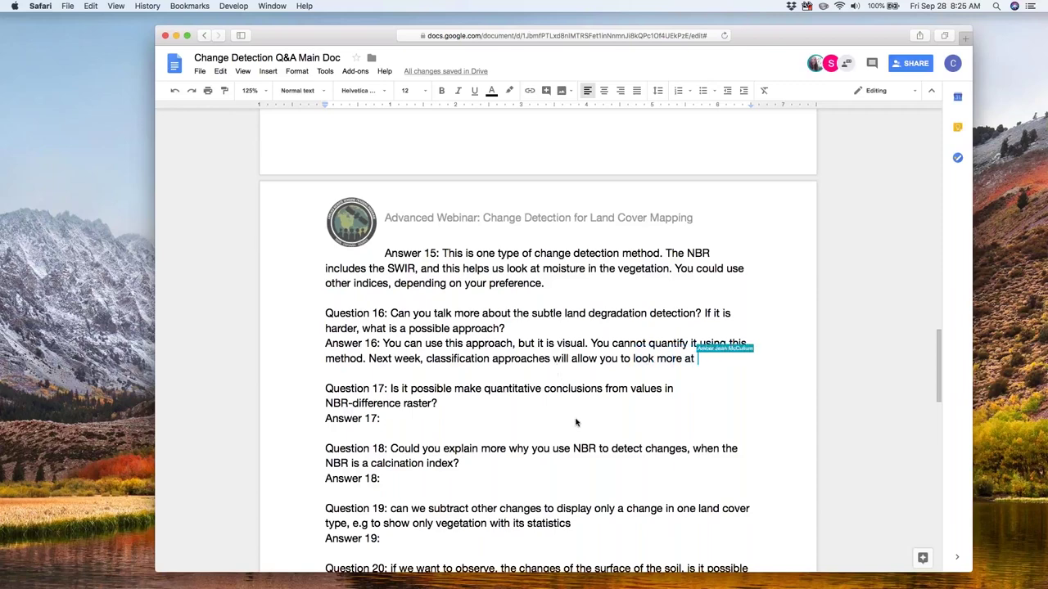
scroll(576, 423, down, 1)
scroll(575, 422, down, 3)
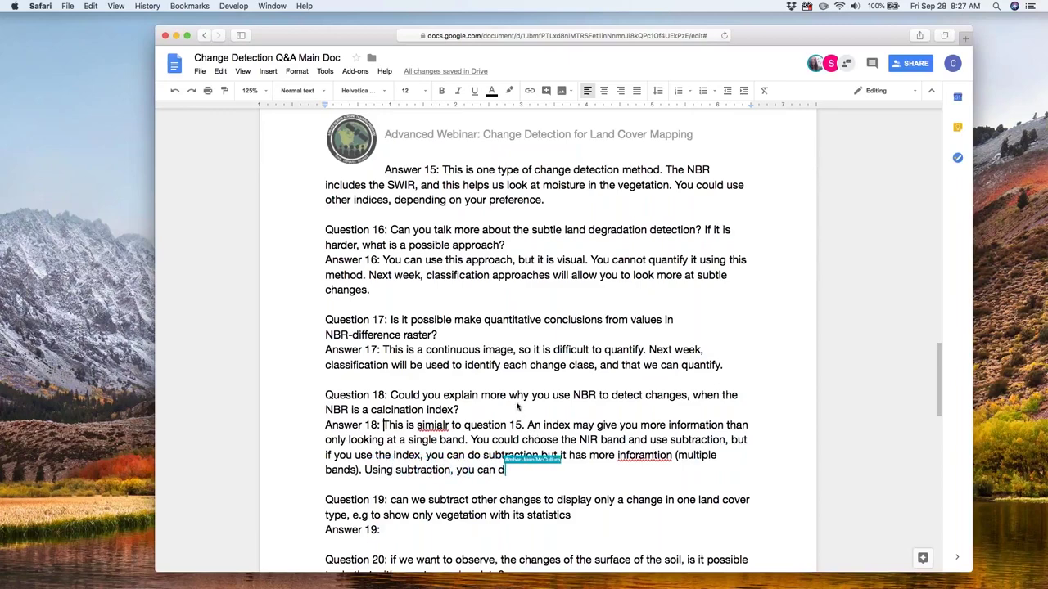
scroll(521, 408, down, 1)
scroll(565, 423, down, 5)
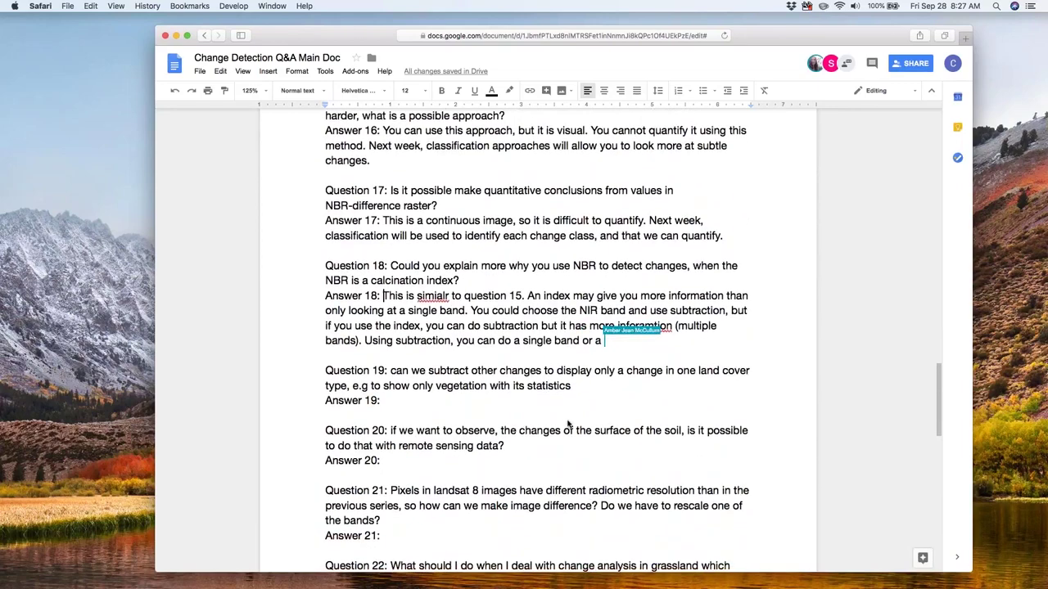
scroll(606, 434, down, 1)
scroll(638, 444, down, 2)
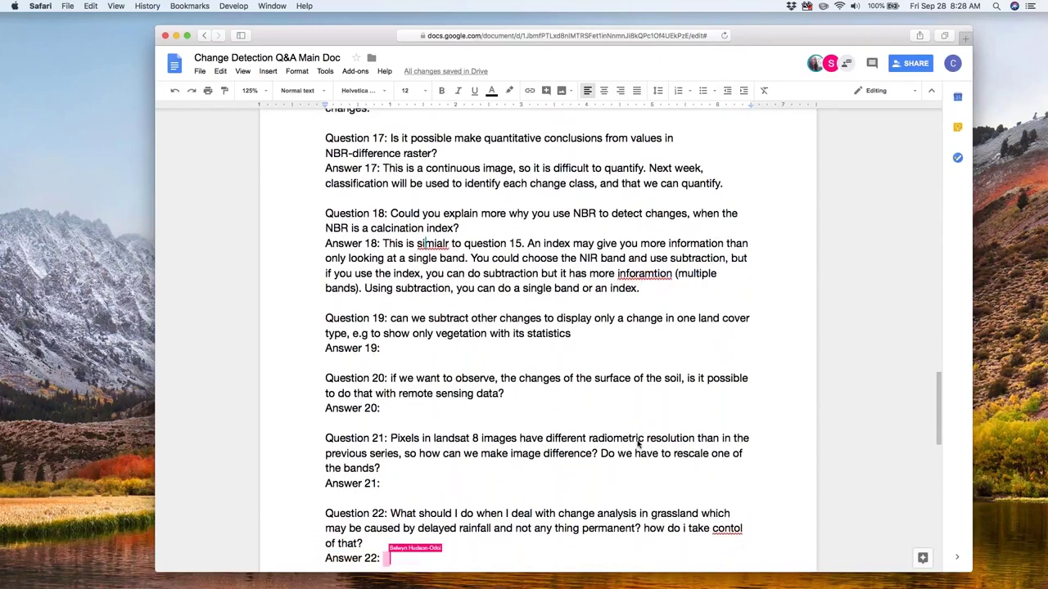
scroll(638, 444, down, 2)
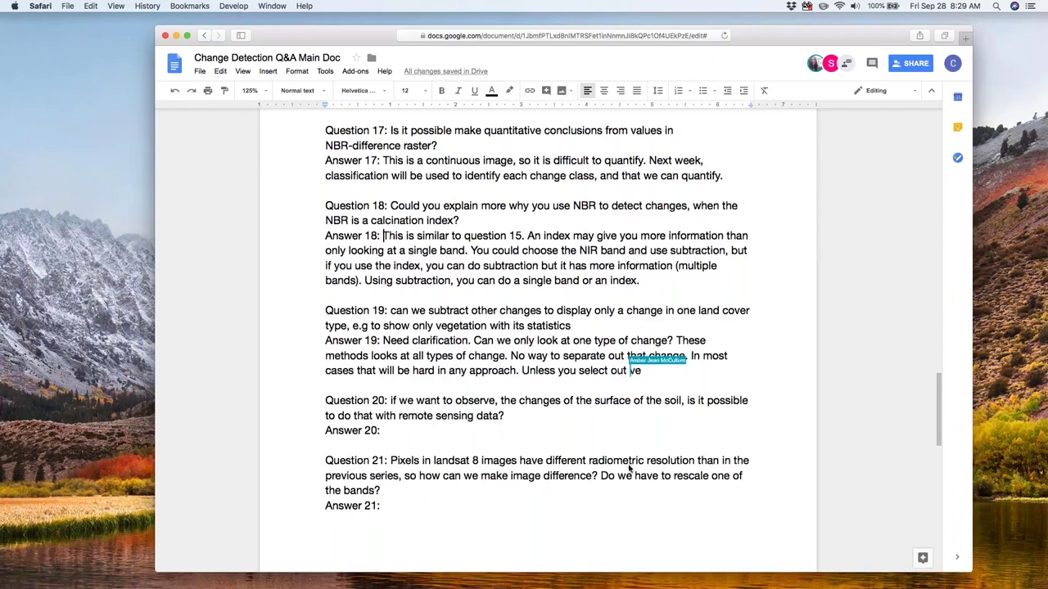
scroll(630, 468, down, 2)
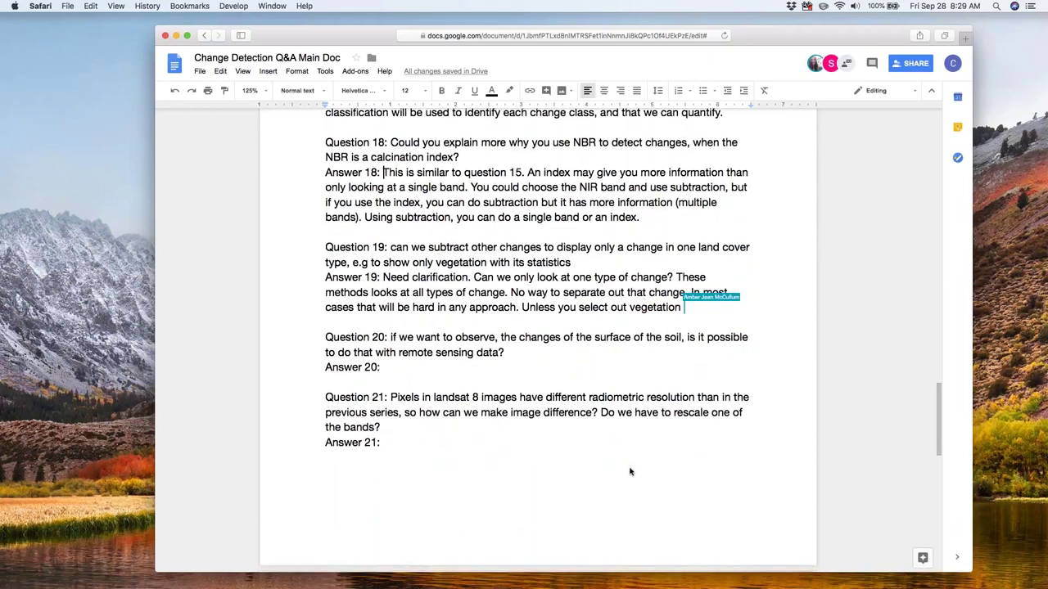
Review the questions and answers from 20 to 27, from soil surface changes and radiometric resolution to the landslide scenario
scroll(629, 472, down, 1)
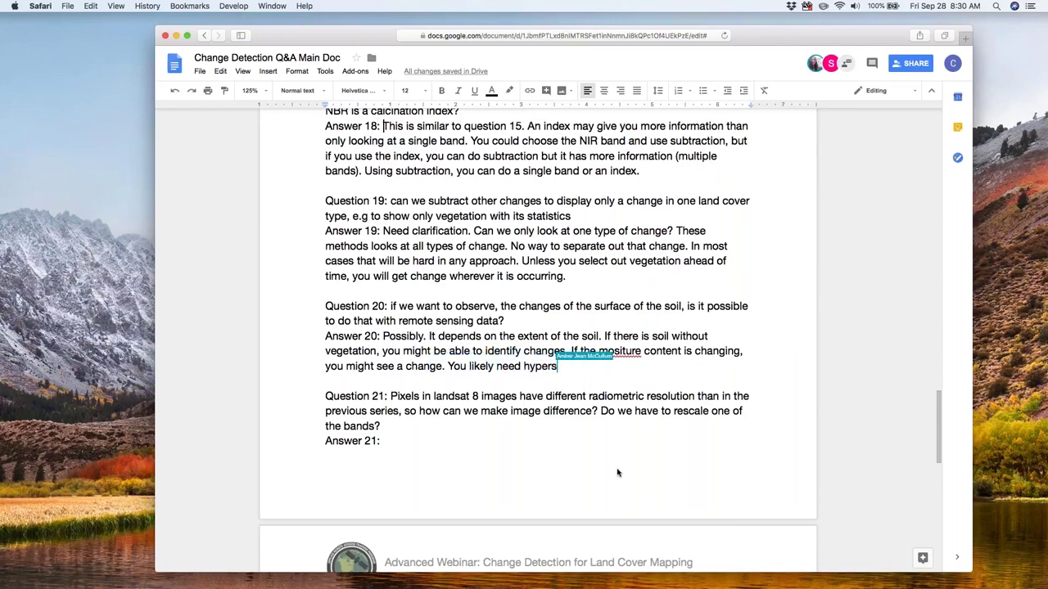
scroll(618, 472, down, 2)
scroll(617, 473, down, 3)
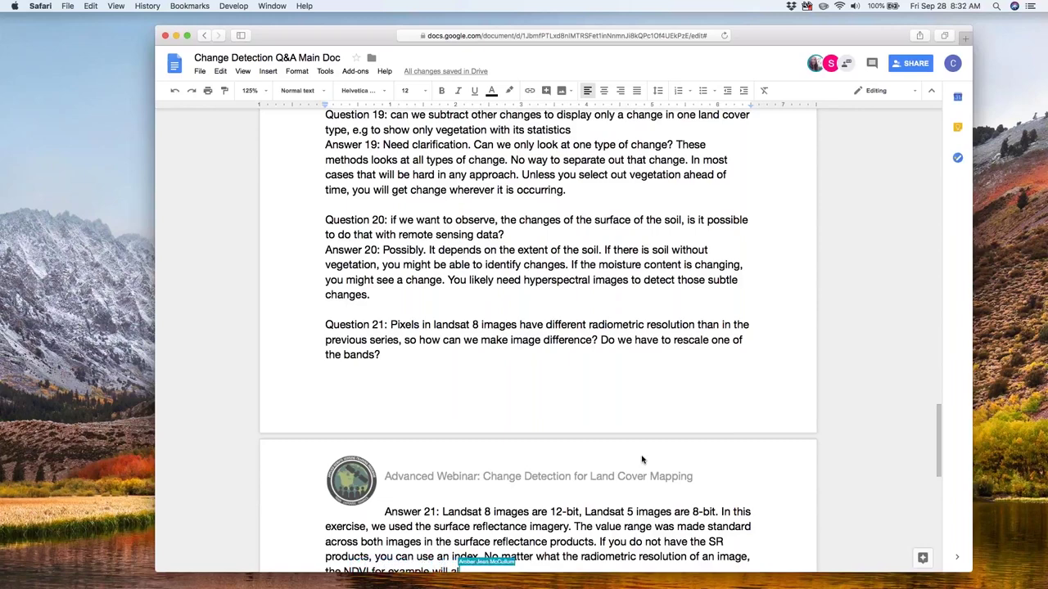
scroll(655, 471, down, 5)
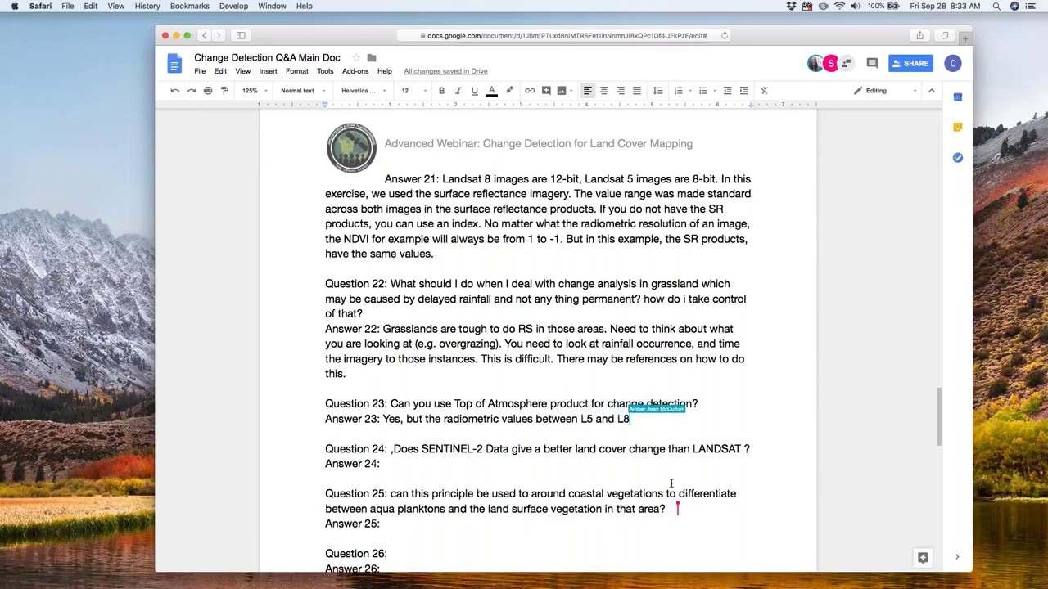
scroll(655, 504, down, 2)
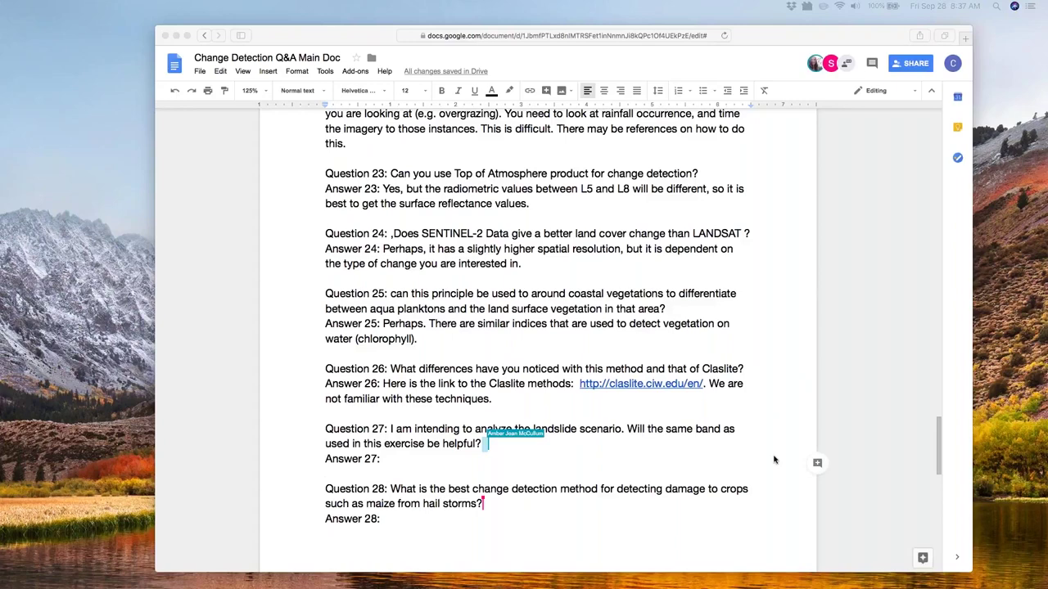
scroll(781, 434, down, 1)
scroll(773, 458, down, 3)
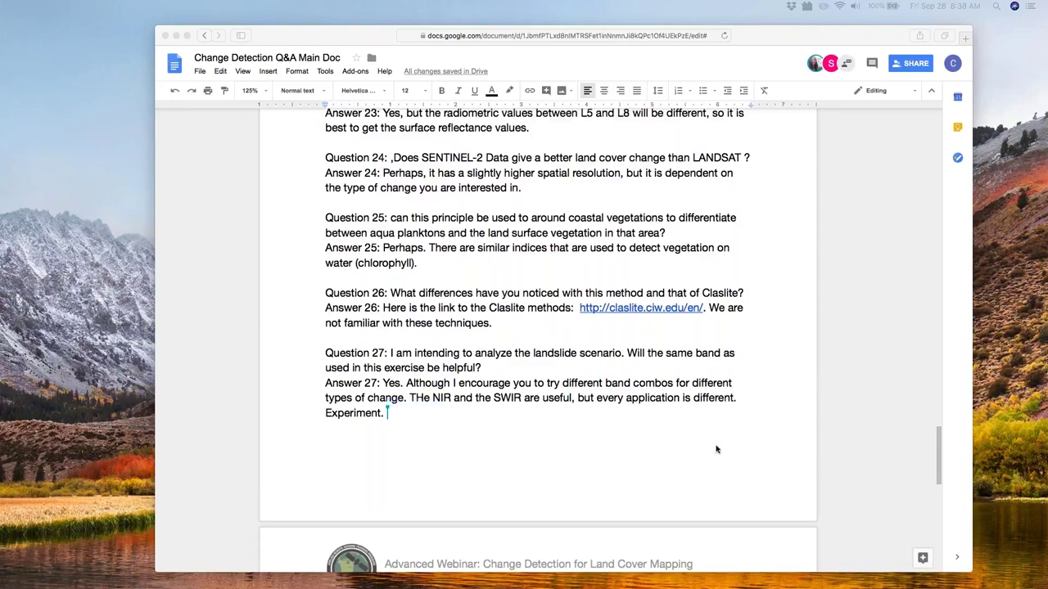
Review the questions and answers from 28 to the end of the document, including crop damage, machine learning, oil palm conversion and agricultural change
scroll(700, 453, down, 2)
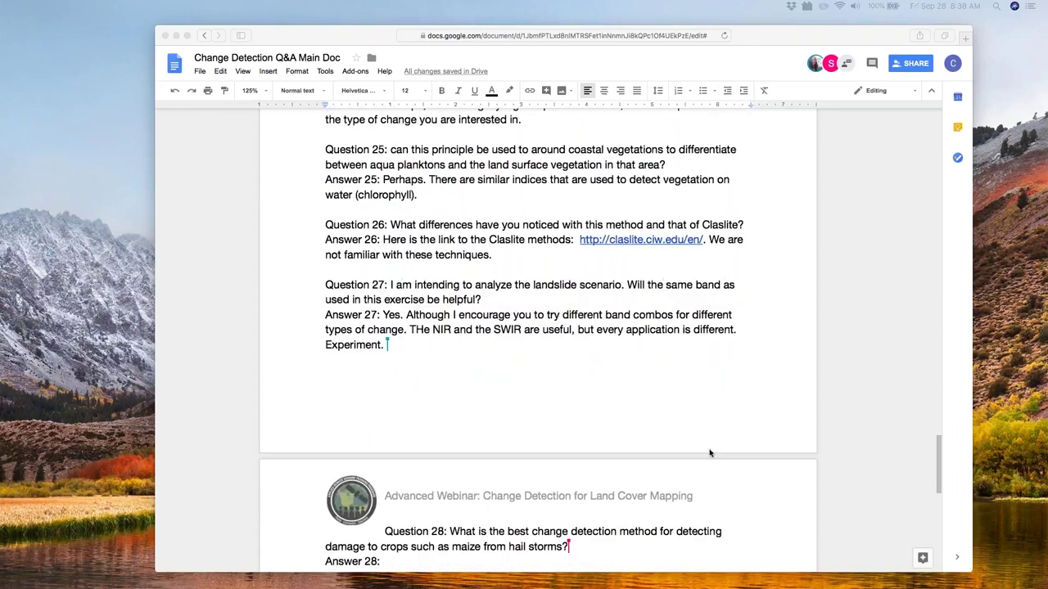
scroll(709, 451, down, 7)
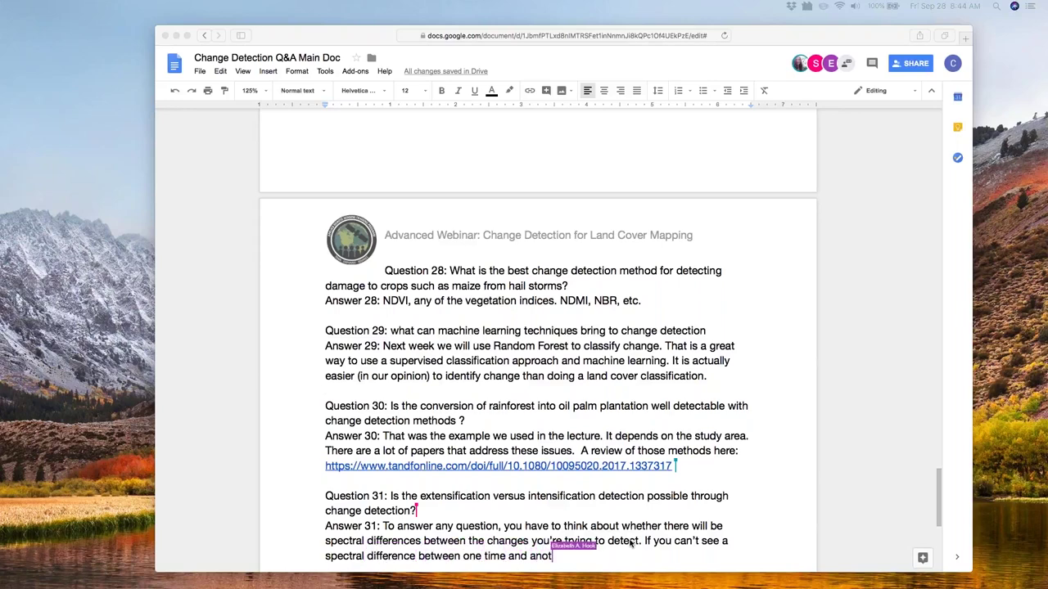
scroll(573, 515, down, 5)
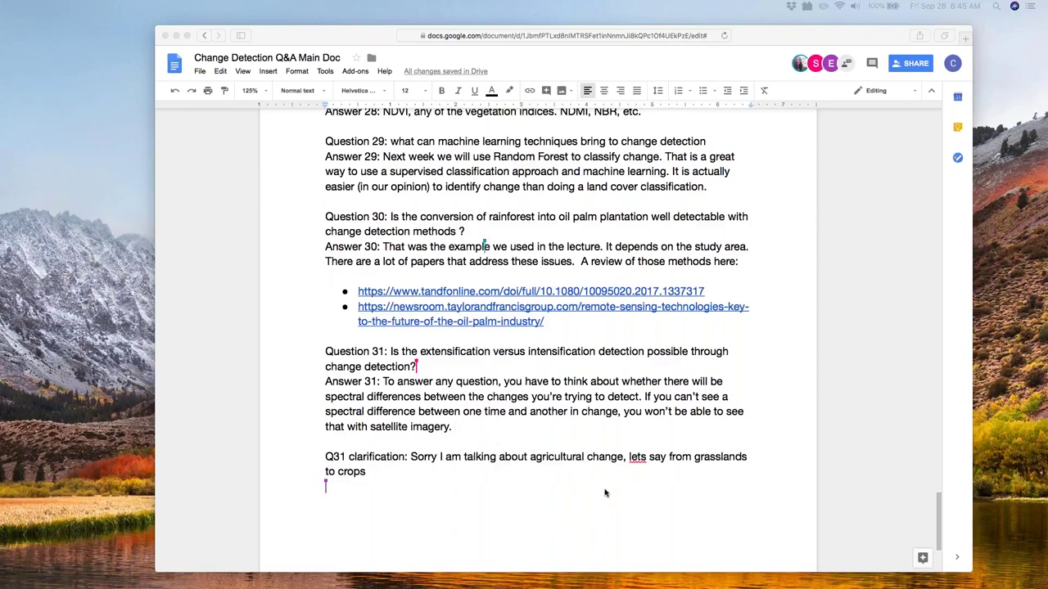
scroll(605, 493, down, 2)
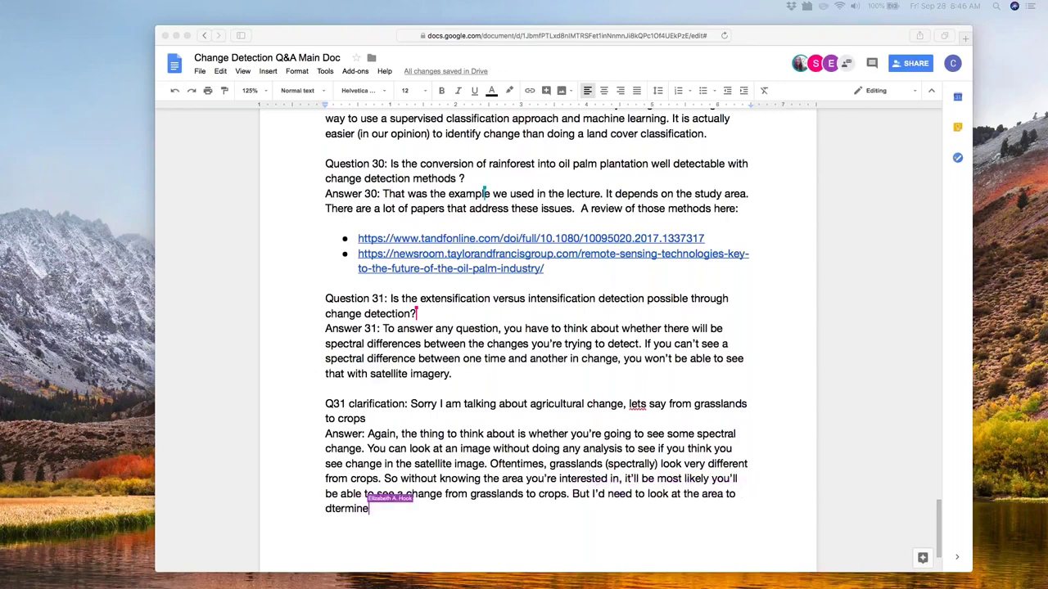
scroll(491, 245, down, 3)
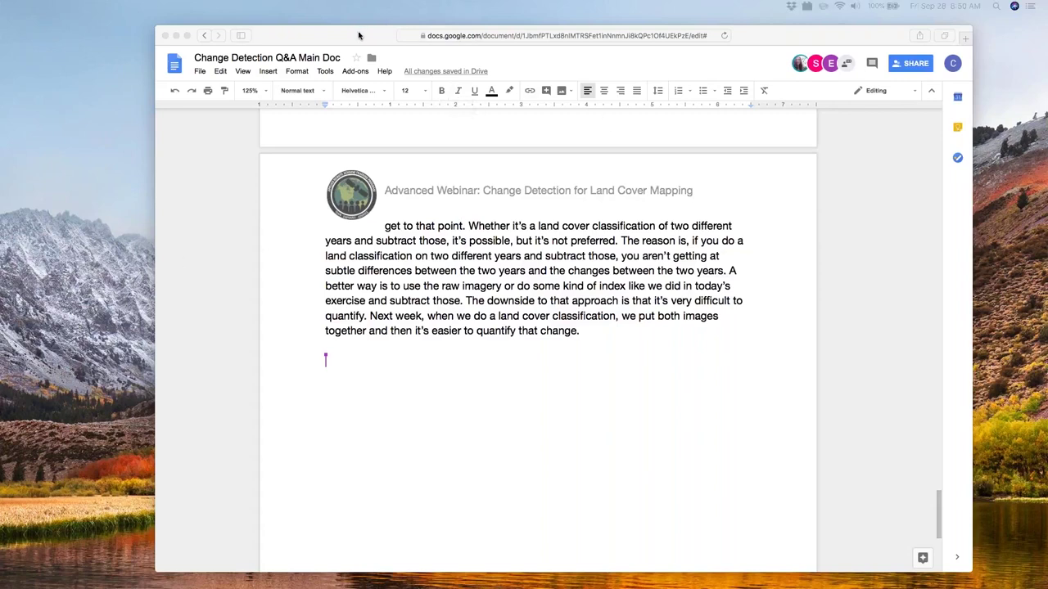
Switch to the ChangeDetection_Week1_withscript presentation in PowerPoint and show its Contacts slide, number 37, as a full-screen slide show
drag(358, 35, 362, 31)
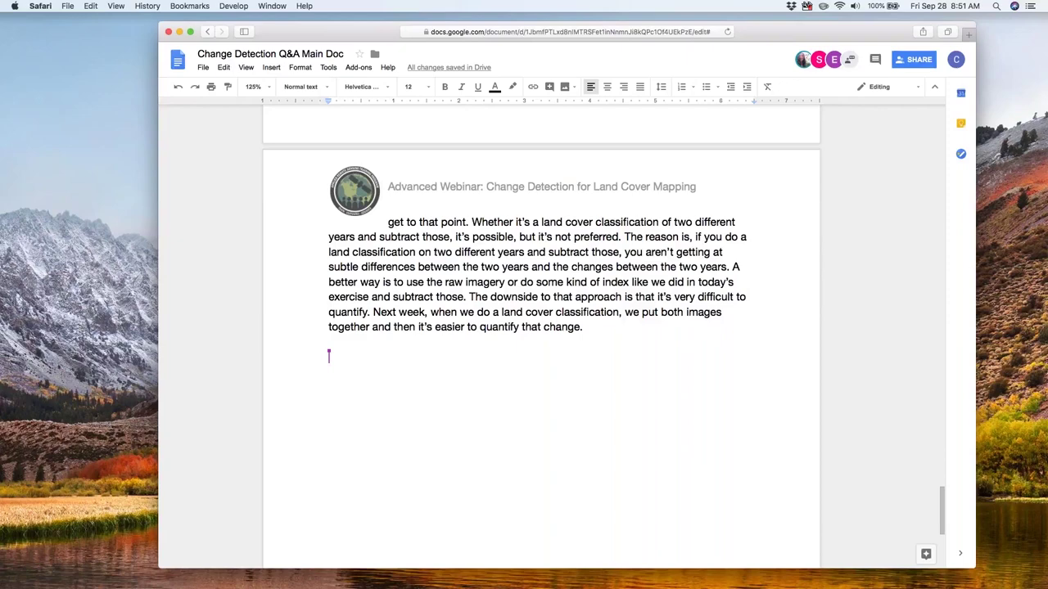
key(super+Tab)
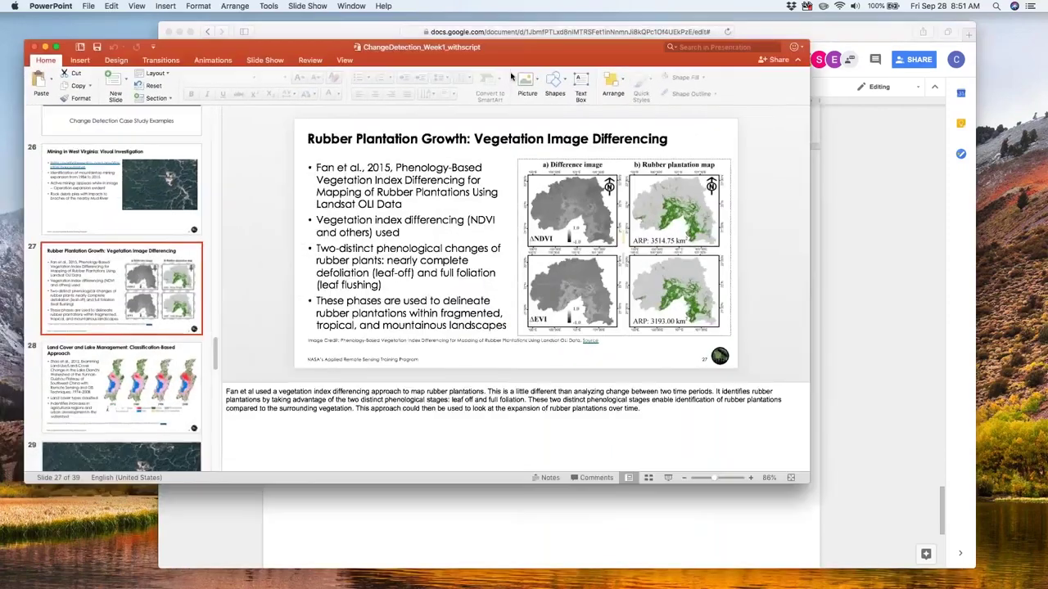
key(super+m)
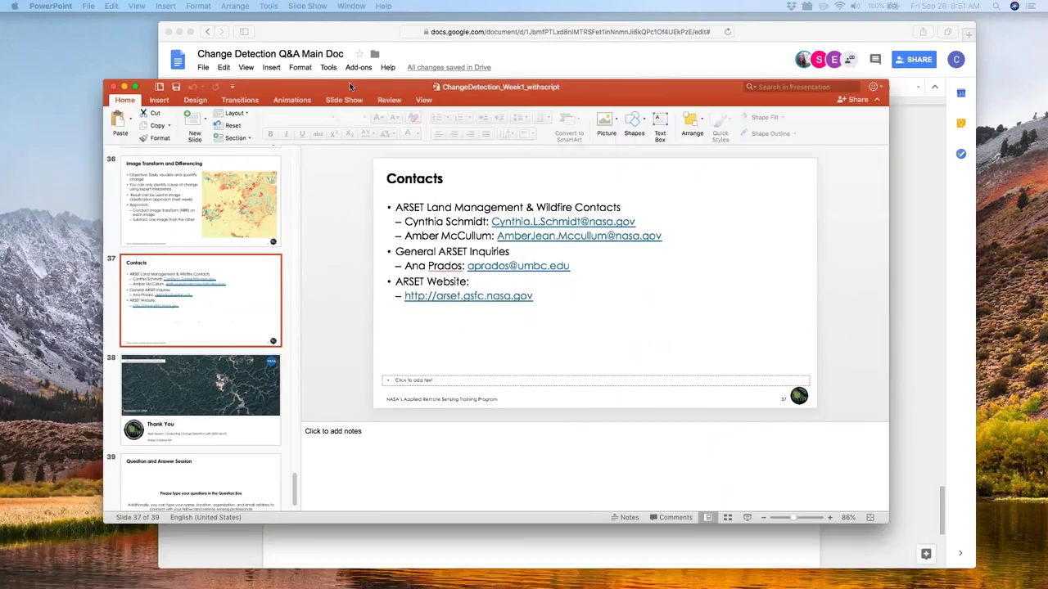
drag(350, 86, 337, 36)
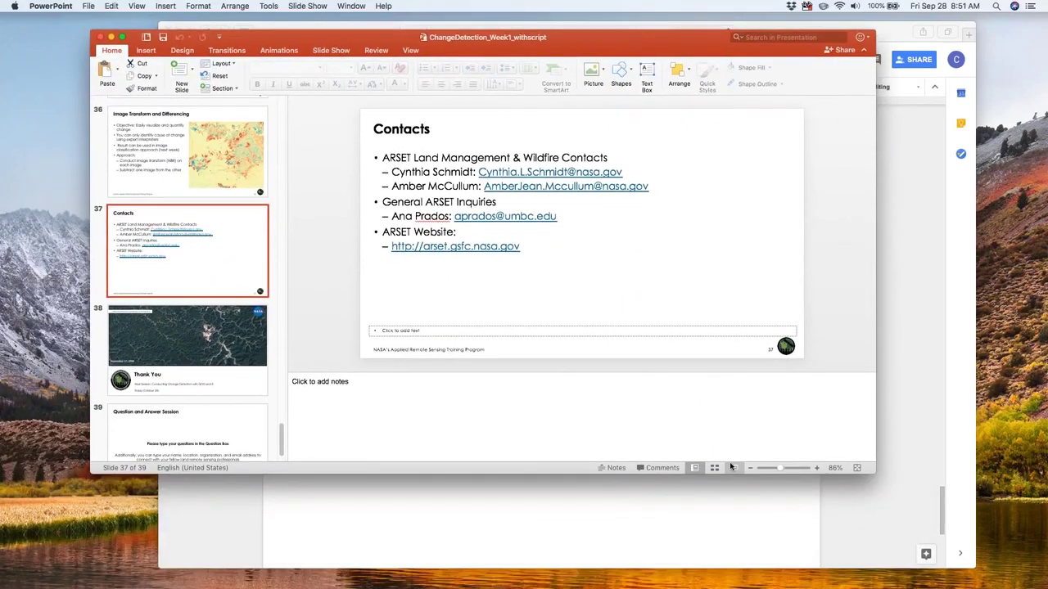
click(734, 468)
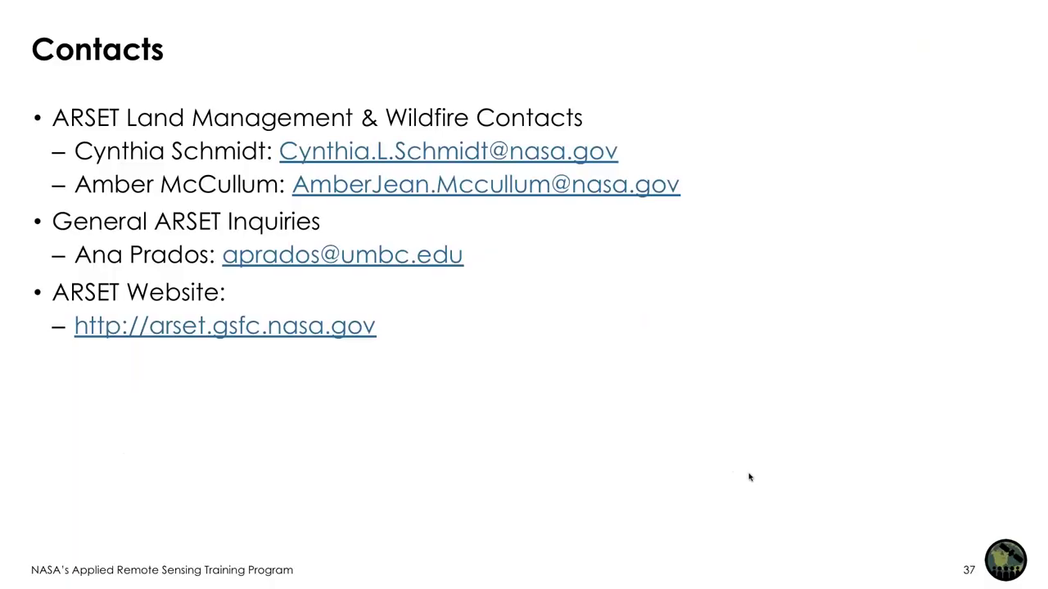